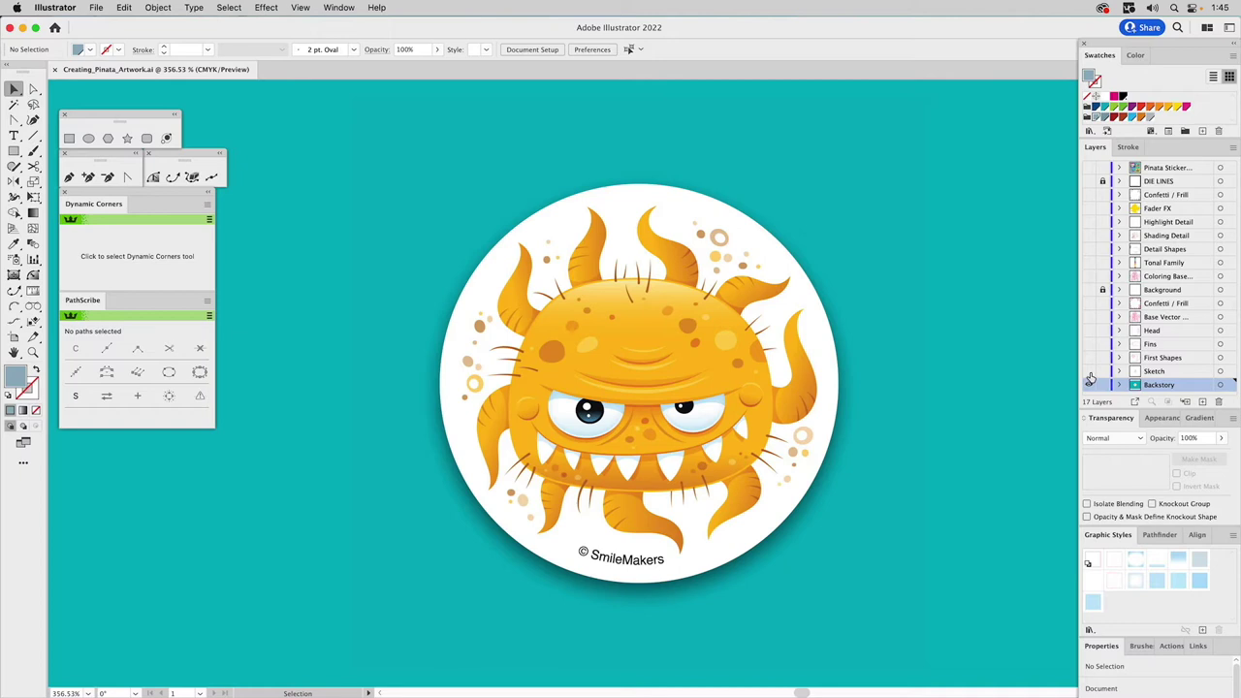
# Show the Sketch layer, fade the fish sketch to 15% opacity, lock it, and reveal First Shapes
pyautogui.keyDown('alt'); pyautogui.click(1089, 374); pyautogui.keyUp('alt')
pyautogui.click(1158, 372)
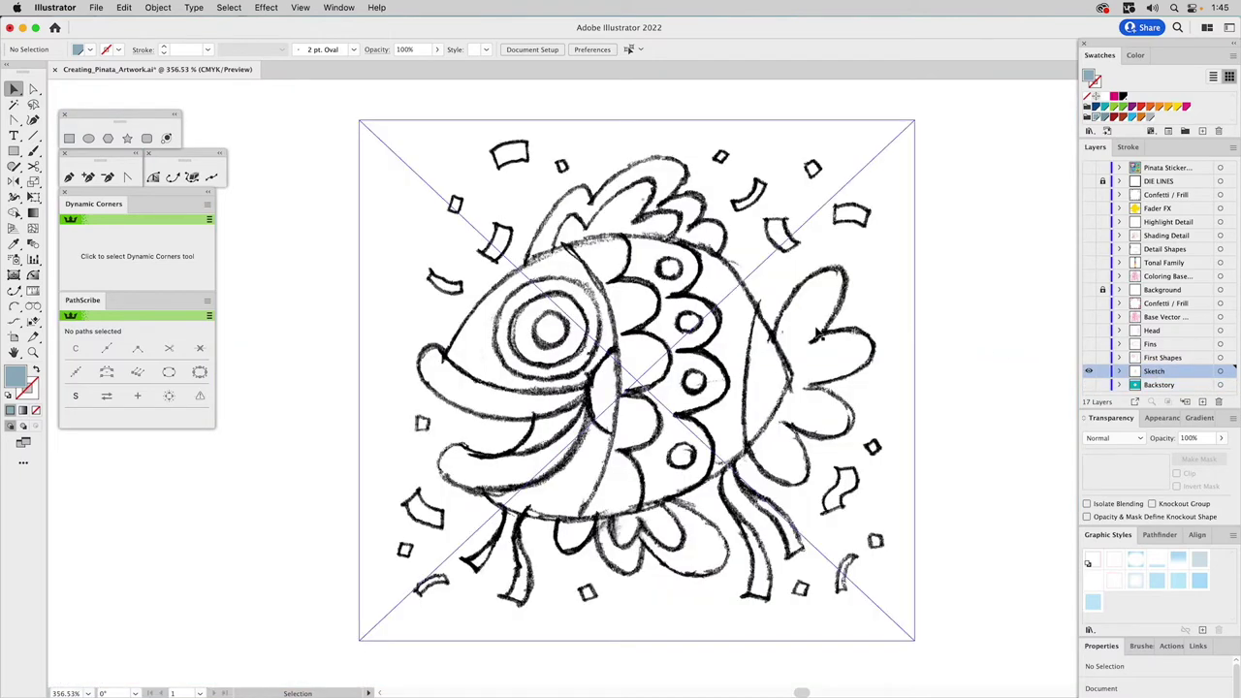
pyautogui.click(817, 333)
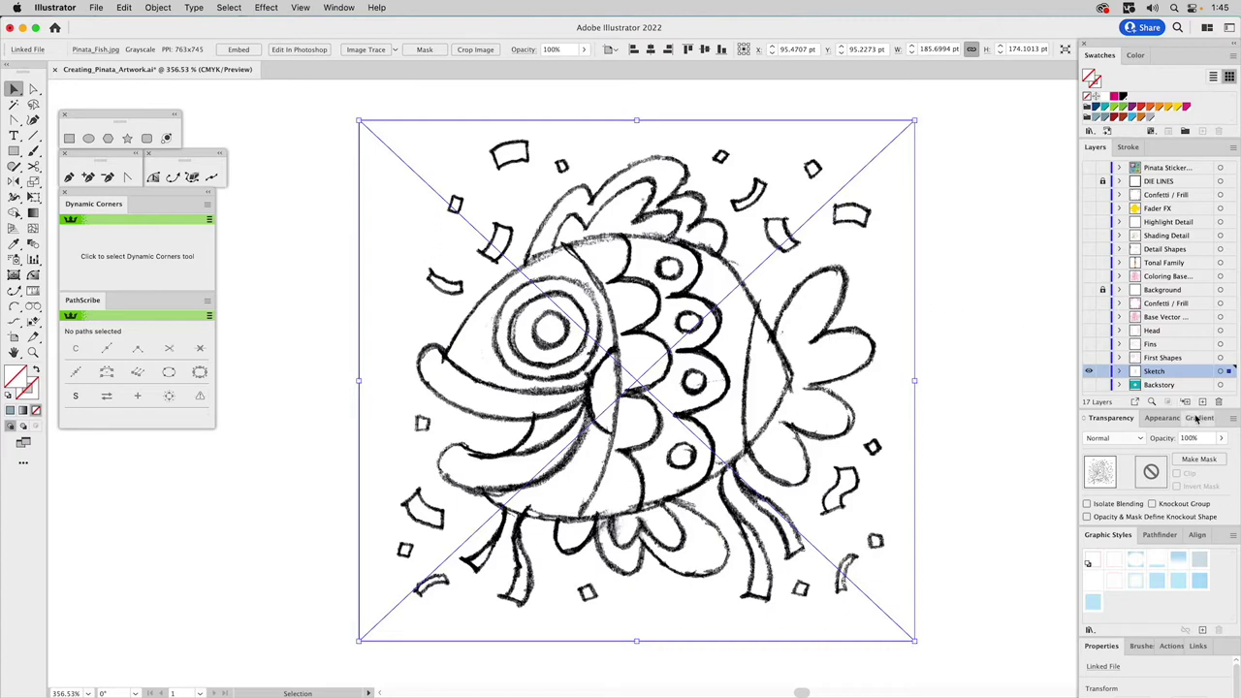
pyautogui.click(1155, 436)
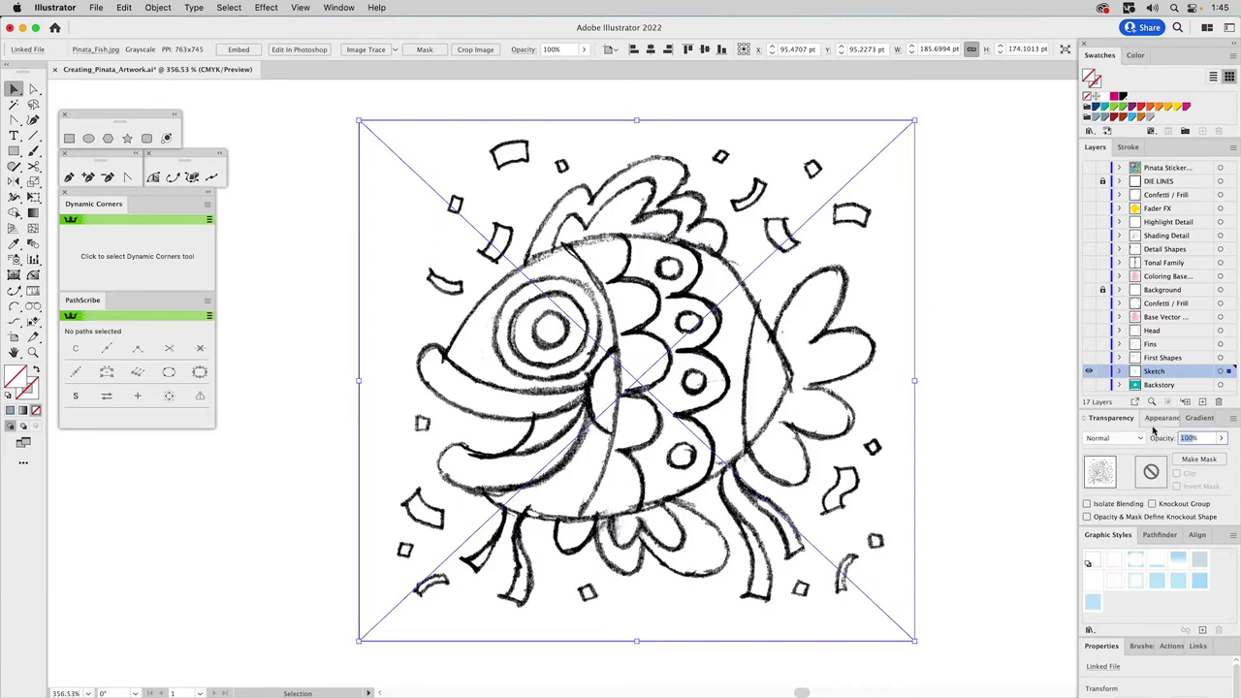
pyautogui.write('15')
pyautogui.press('Return')
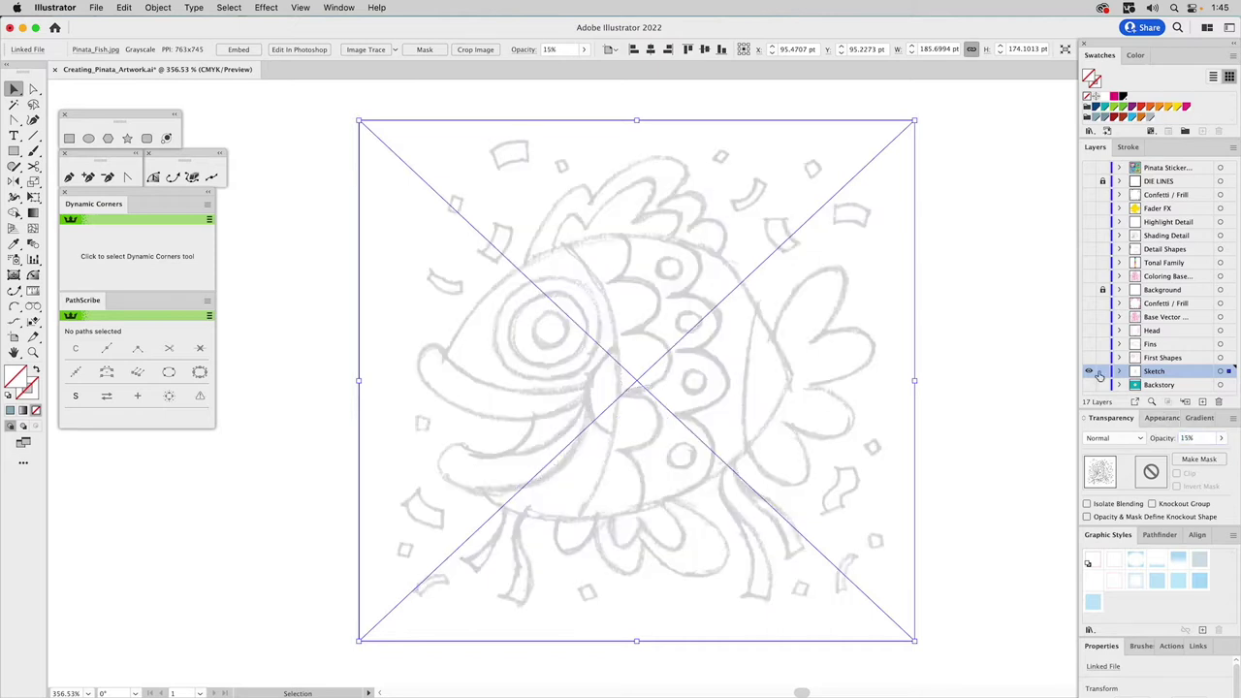
pyautogui.click(1101, 371)
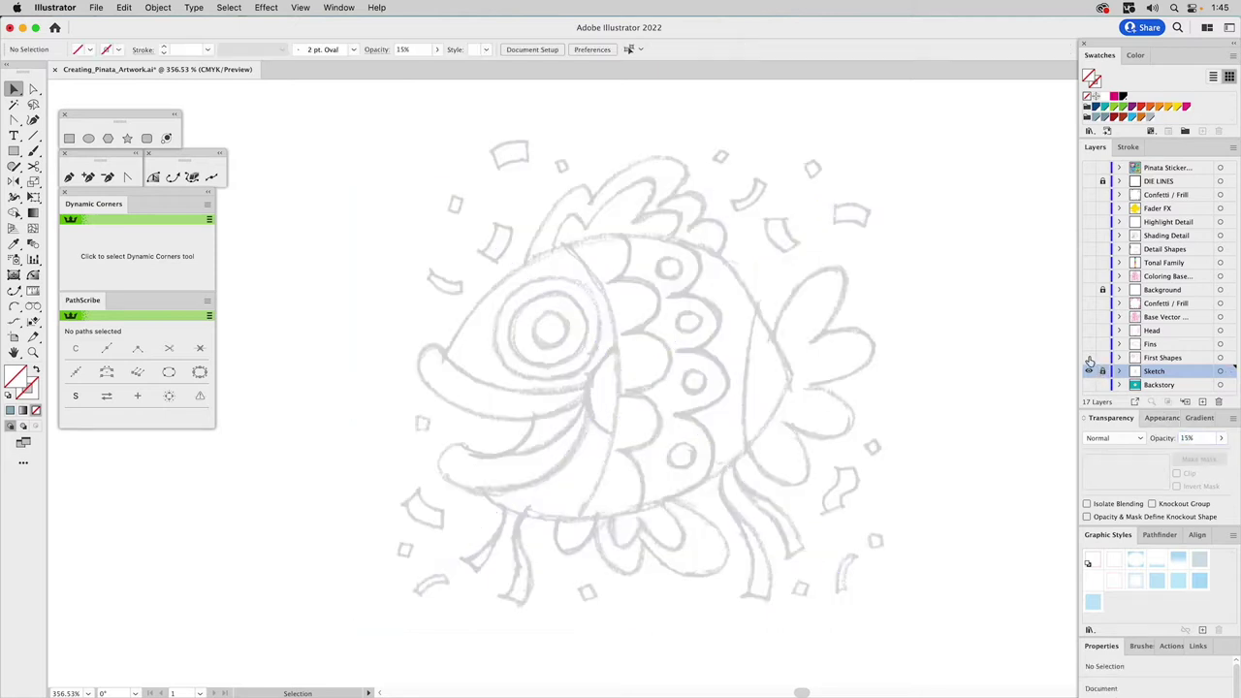
pyautogui.click(1087, 357)
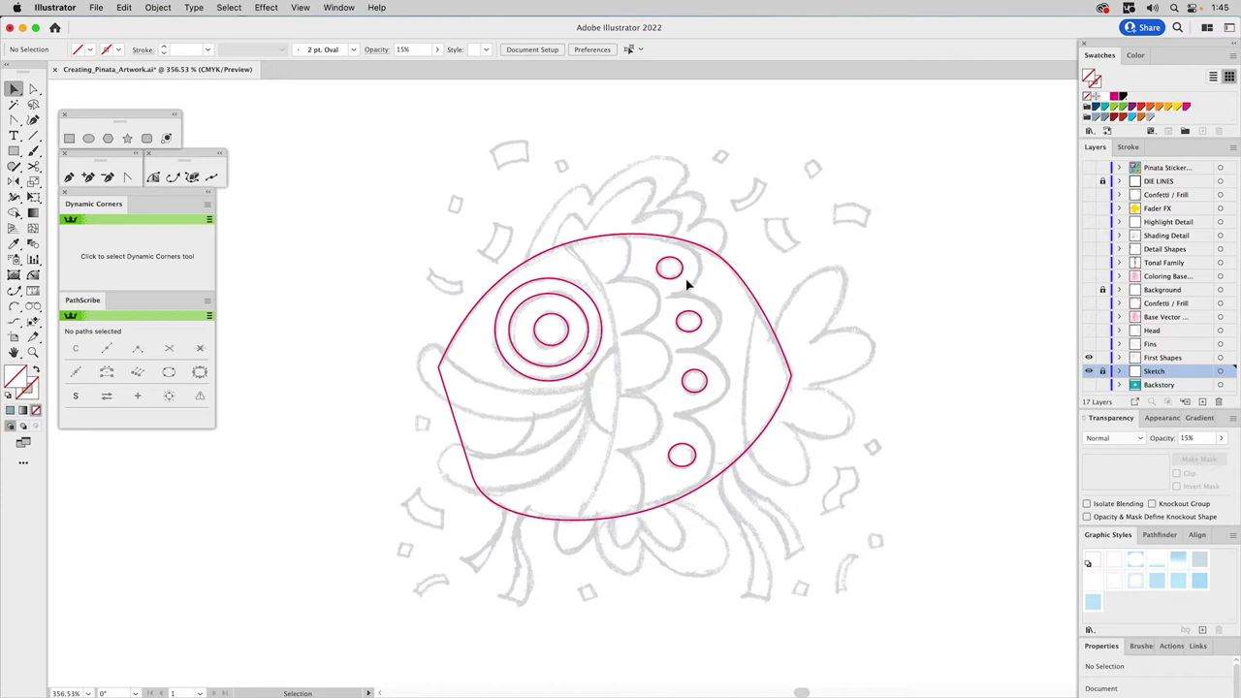
# Show the Fins layer's tail-fin outlines and zoom in on the top of the fish
pyautogui.click(1088, 344)
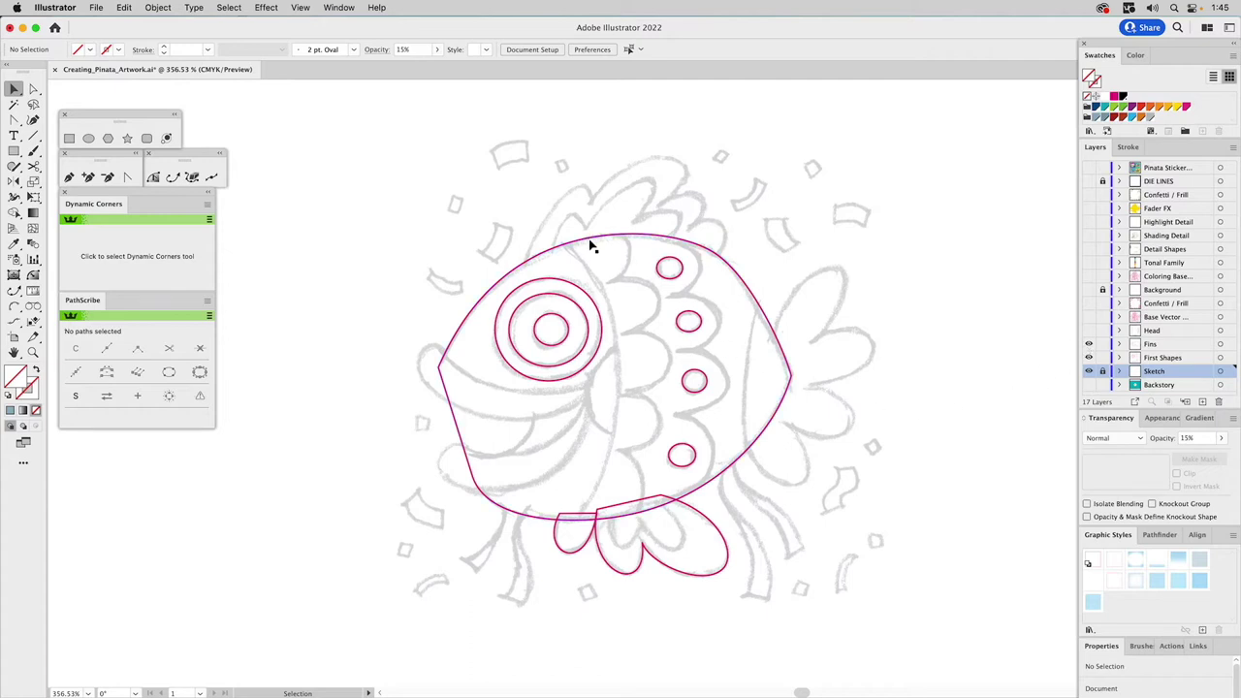
pyautogui.press('z')
pyautogui.moveTo(487, 113); pyautogui.dragTo(817, 394)
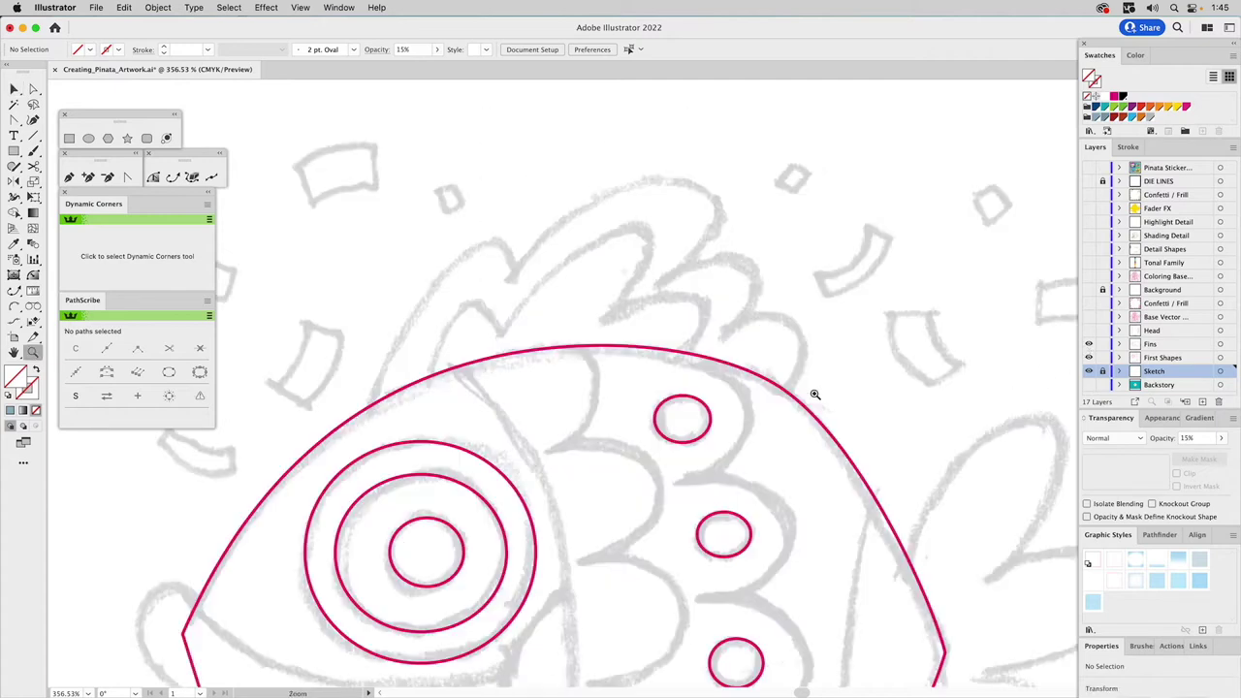
# Draw a closed five-point straight-edged shape over the sketch's dorsal fin with the Pen tool
pyautogui.press('v')
pyautogui.click(625, 355)
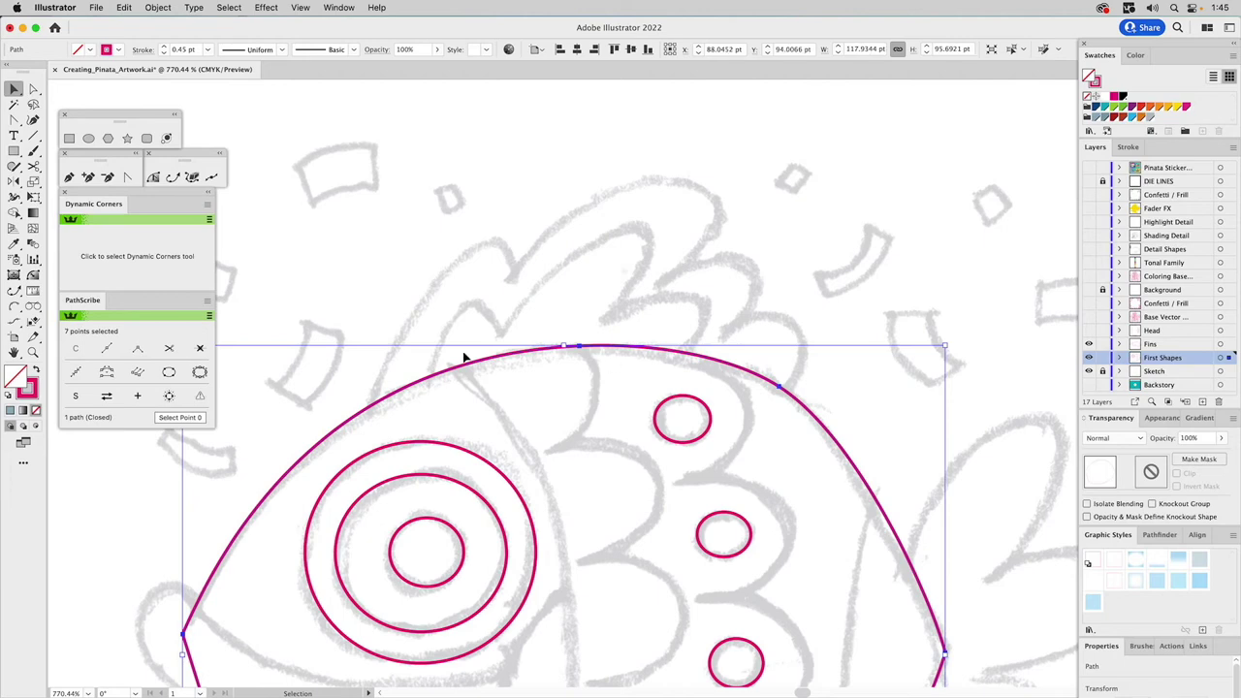
pyautogui.click(68, 178)
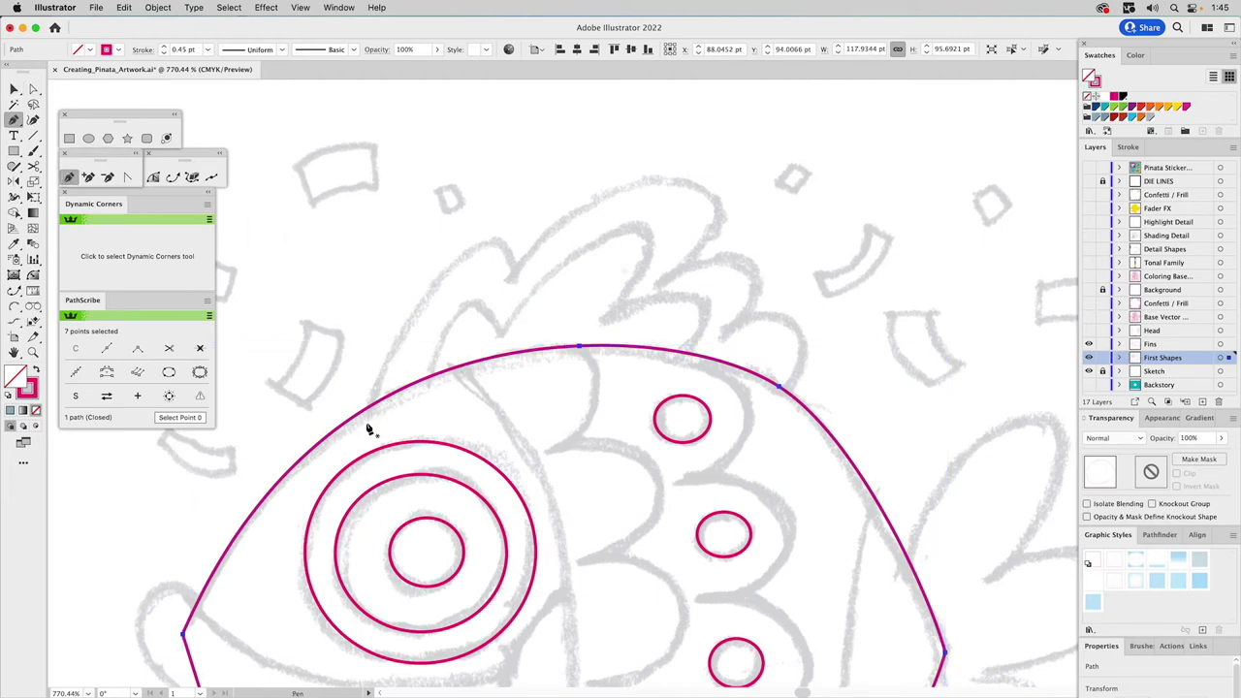
pyautogui.moveTo(367, 421); pyautogui.dragTo(417, 281)
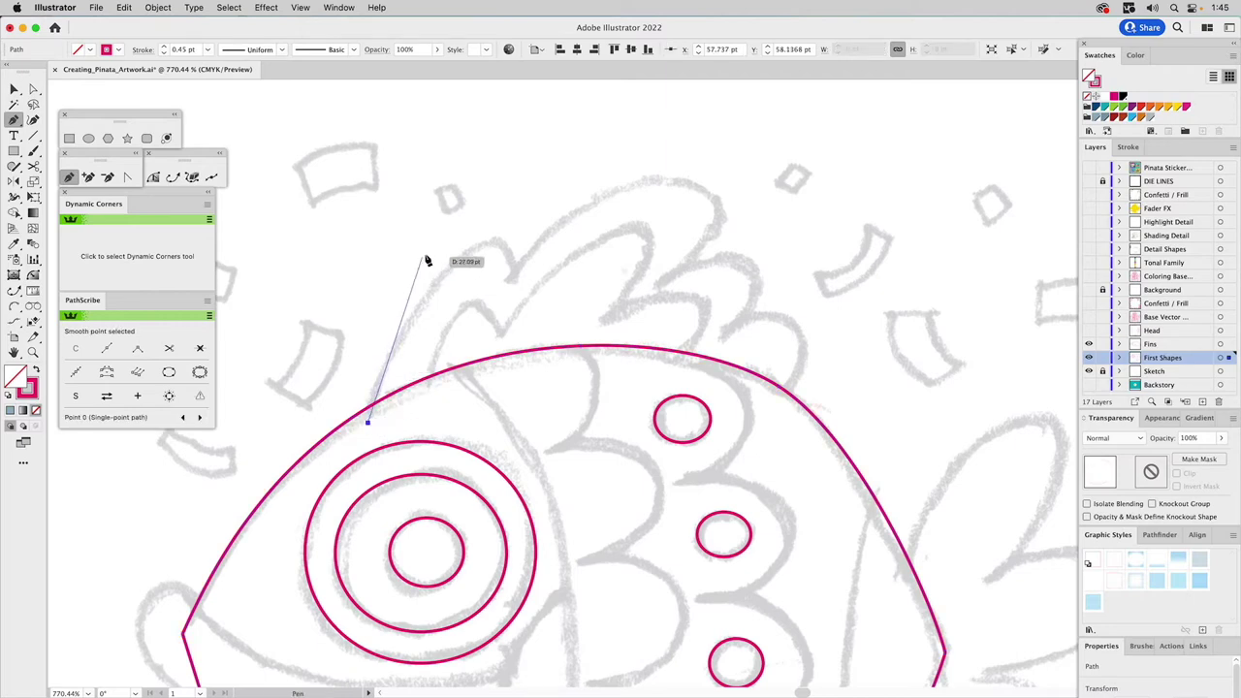
pyautogui.click(515, 276)
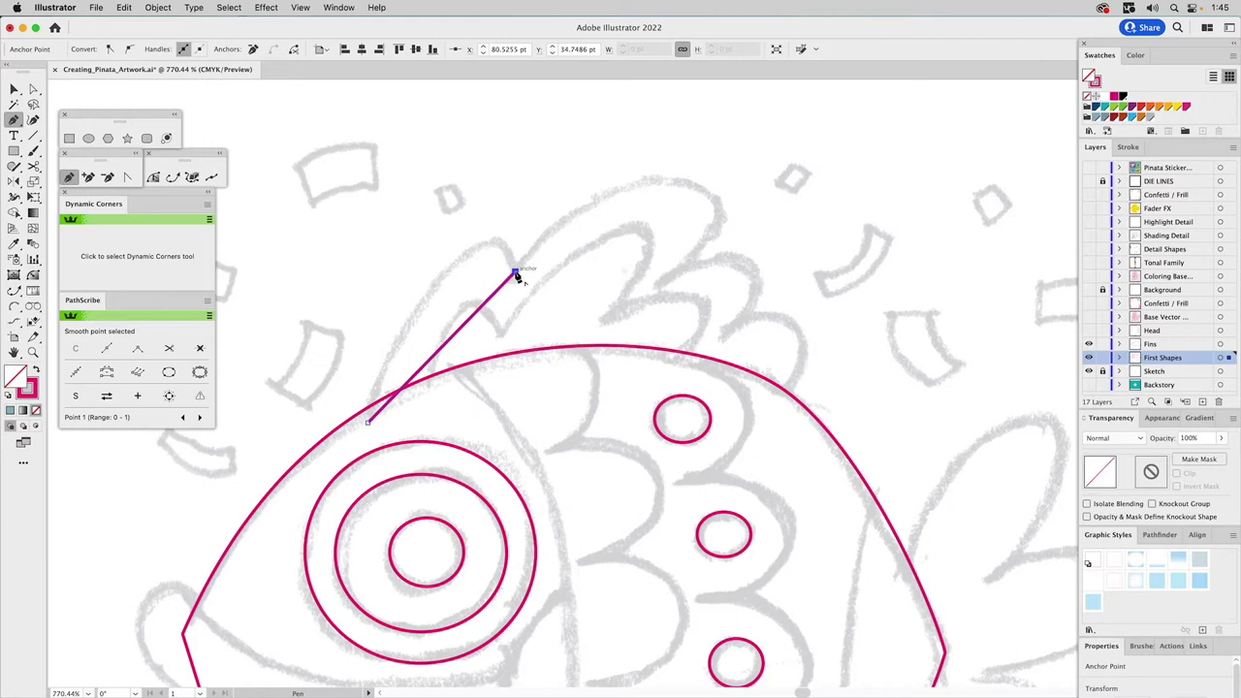
pyautogui.click(682, 267)
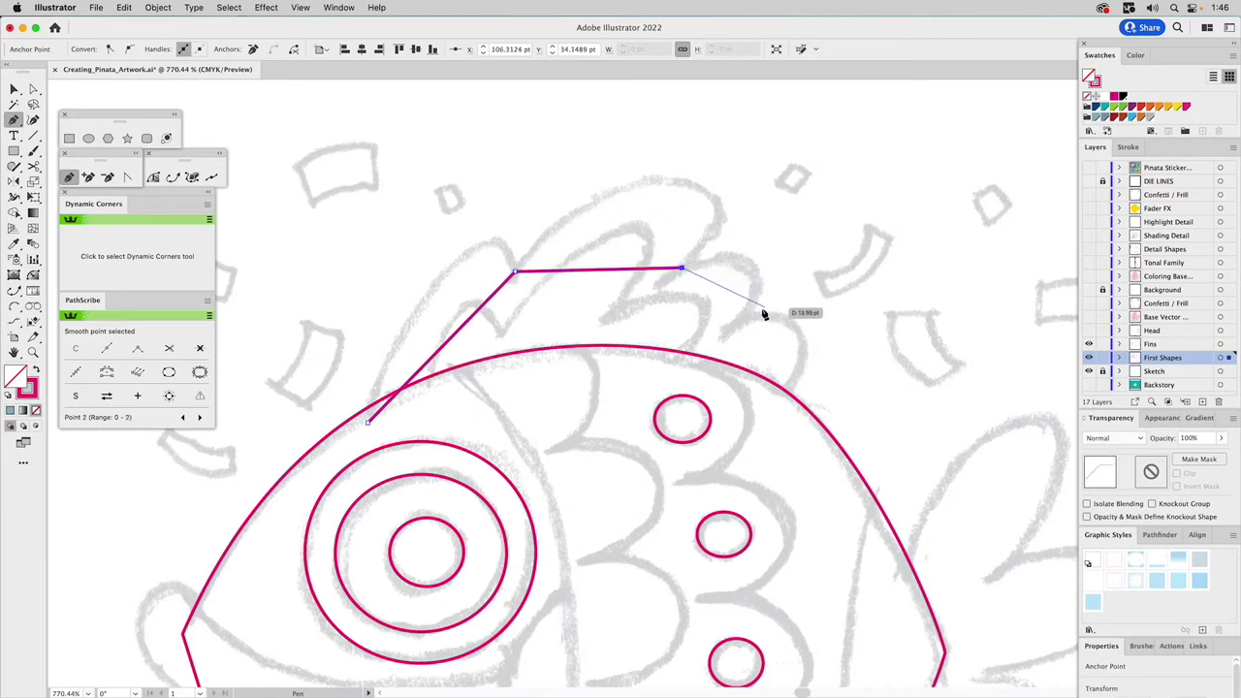
pyautogui.click(729, 327)
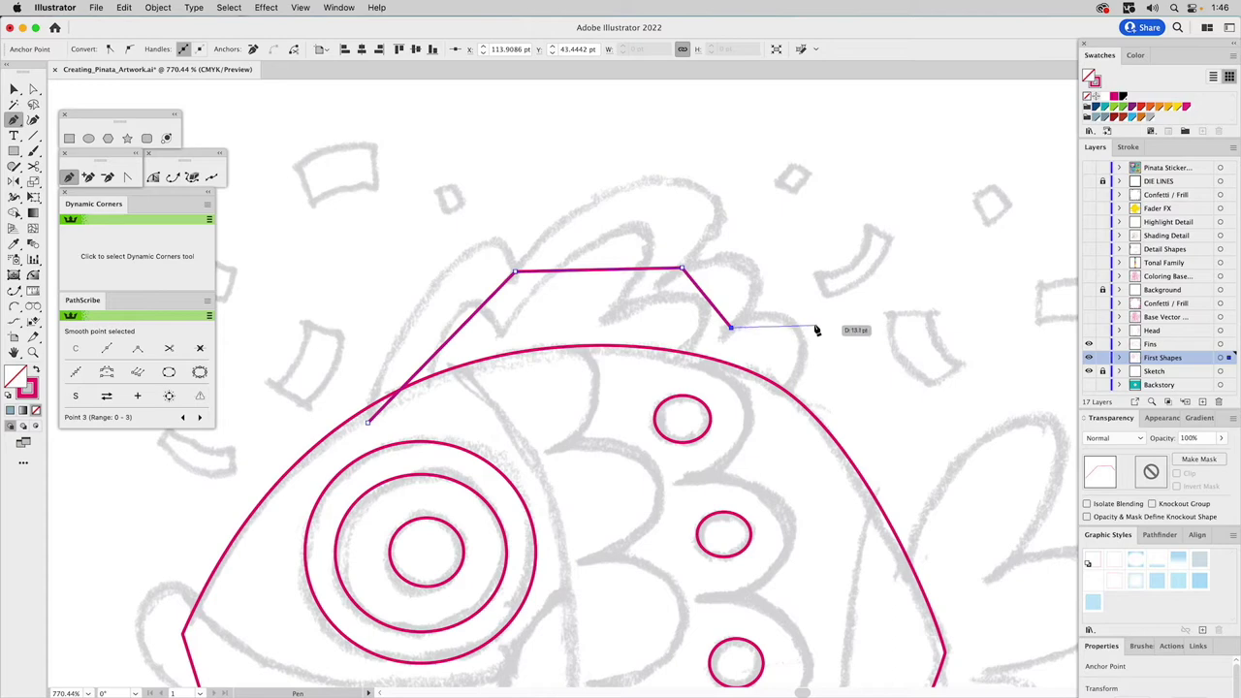
pyautogui.click(766, 413)
pyautogui.click(368, 424)
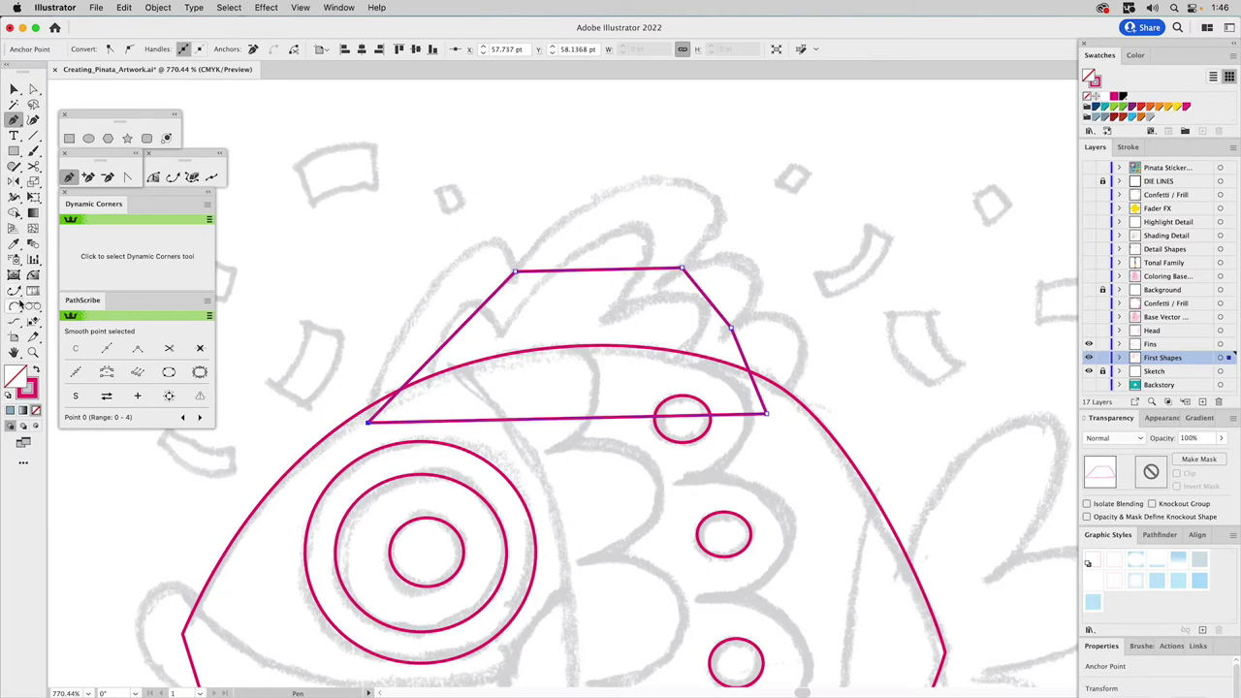
pyautogui.click(128, 181)
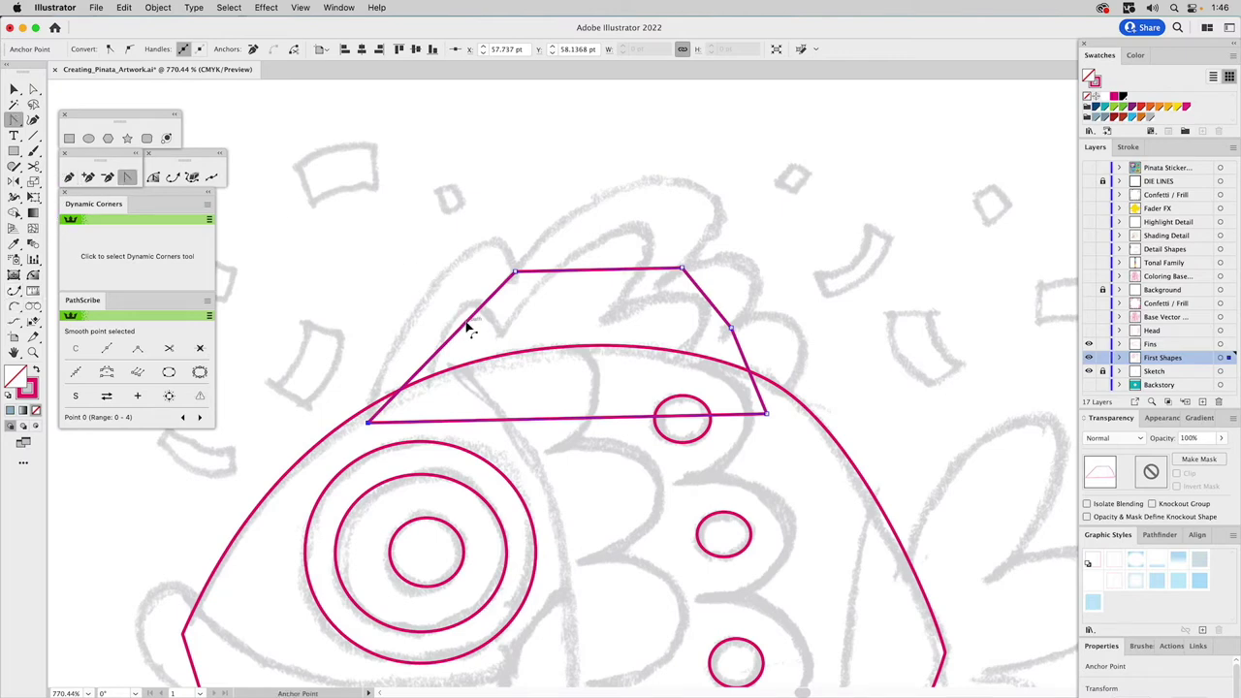
# Curve the fin shape's left edge and top edge into arching lobes
pyautogui.moveTo(468, 330); pyautogui.dragTo(509, 207)
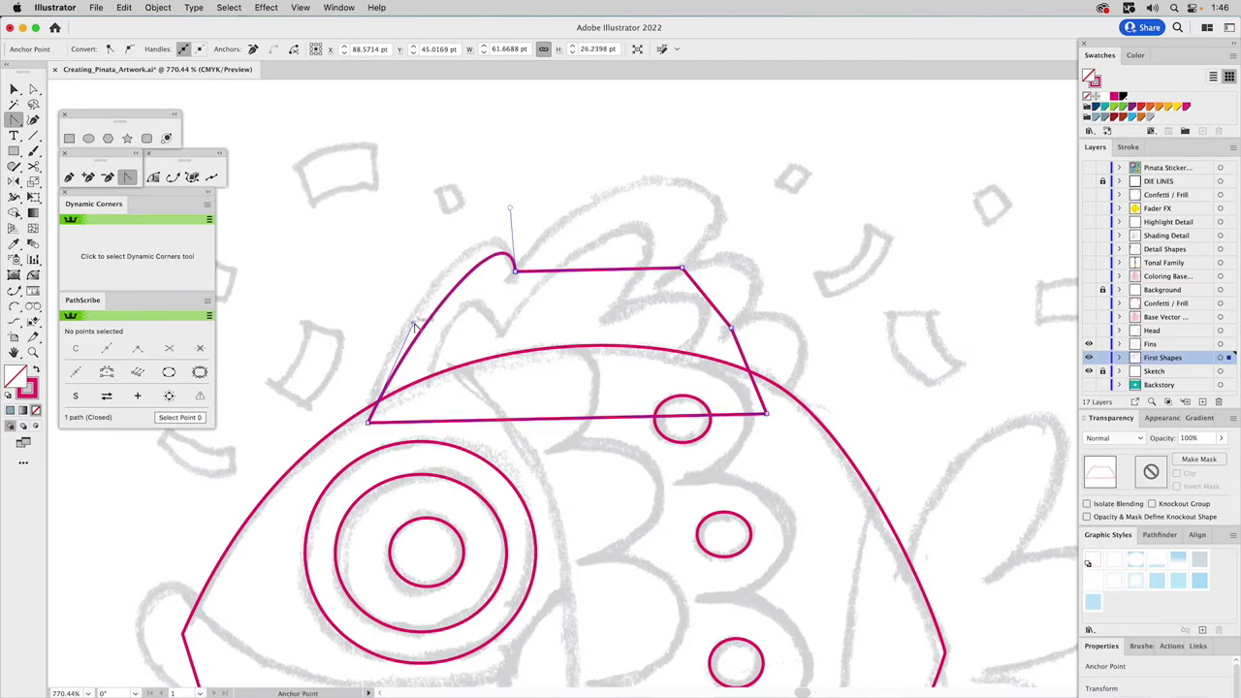
pyautogui.moveTo(415, 327); pyautogui.dragTo(393, 288)
pyautogui.moveTo(510, 208); pyautogui.dragTo(509, 192)
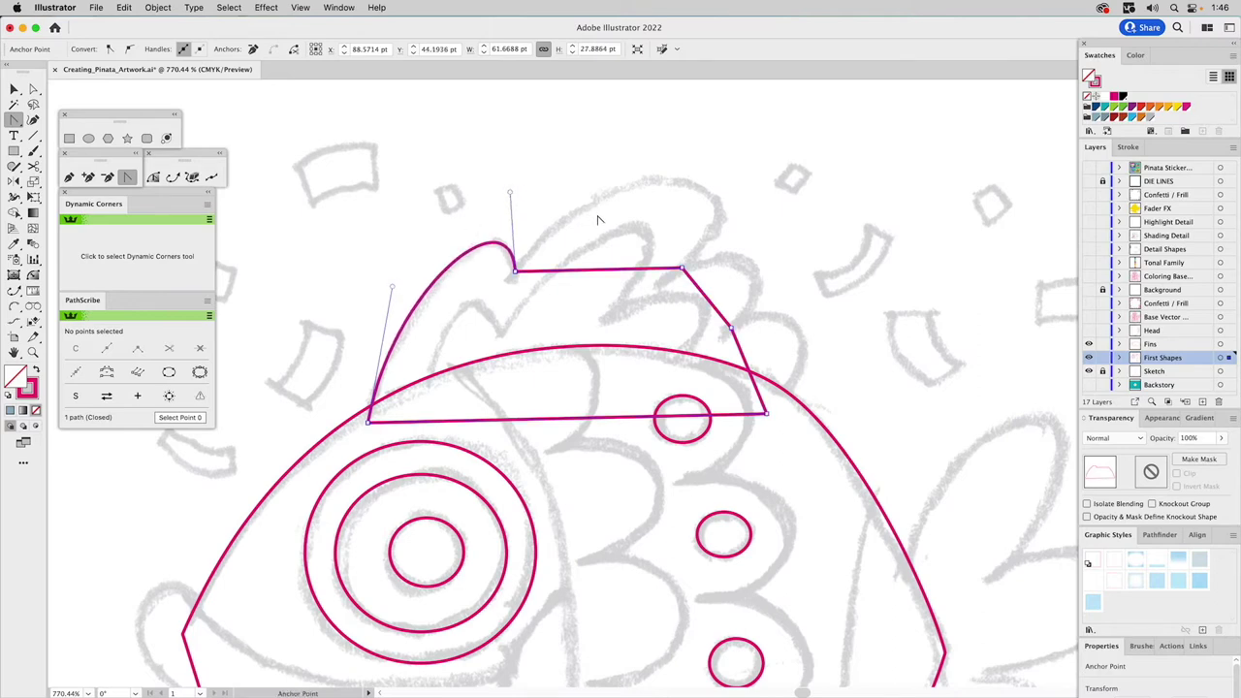
pyautogui.moveTo(582, 275); pyautogui.dragTo(582, 245)
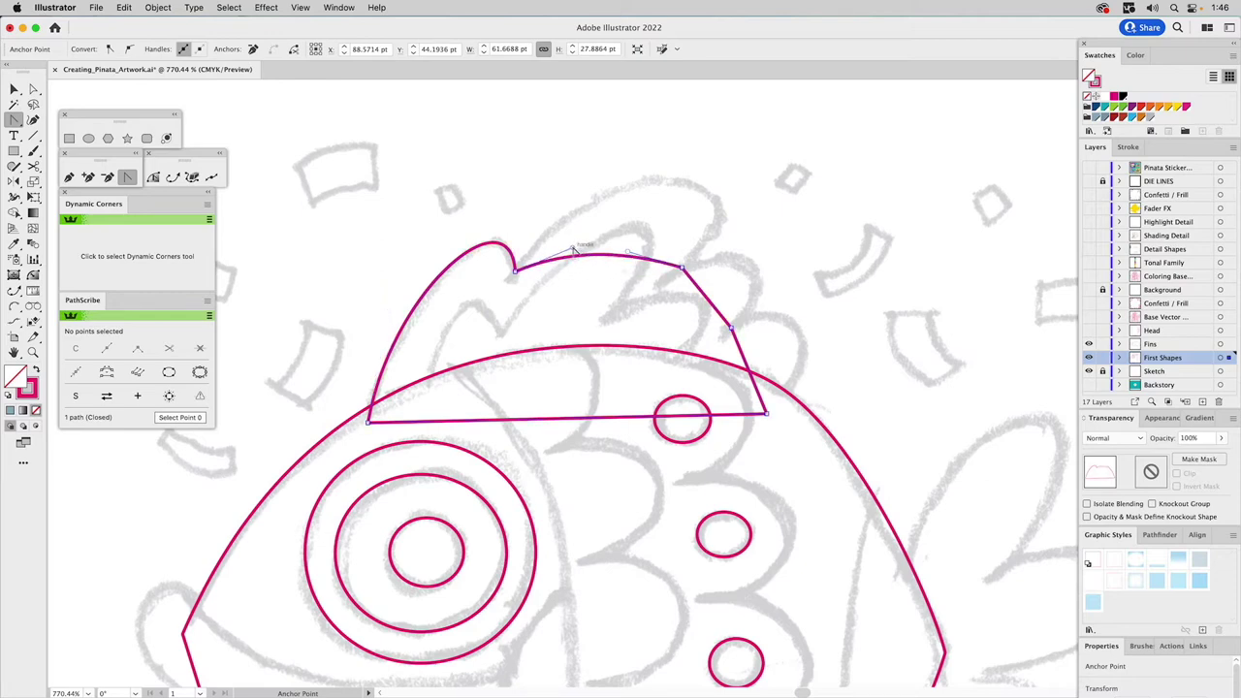
pyautogui.moveTo(573, 250); pyautogui.dragTo(588, 156)
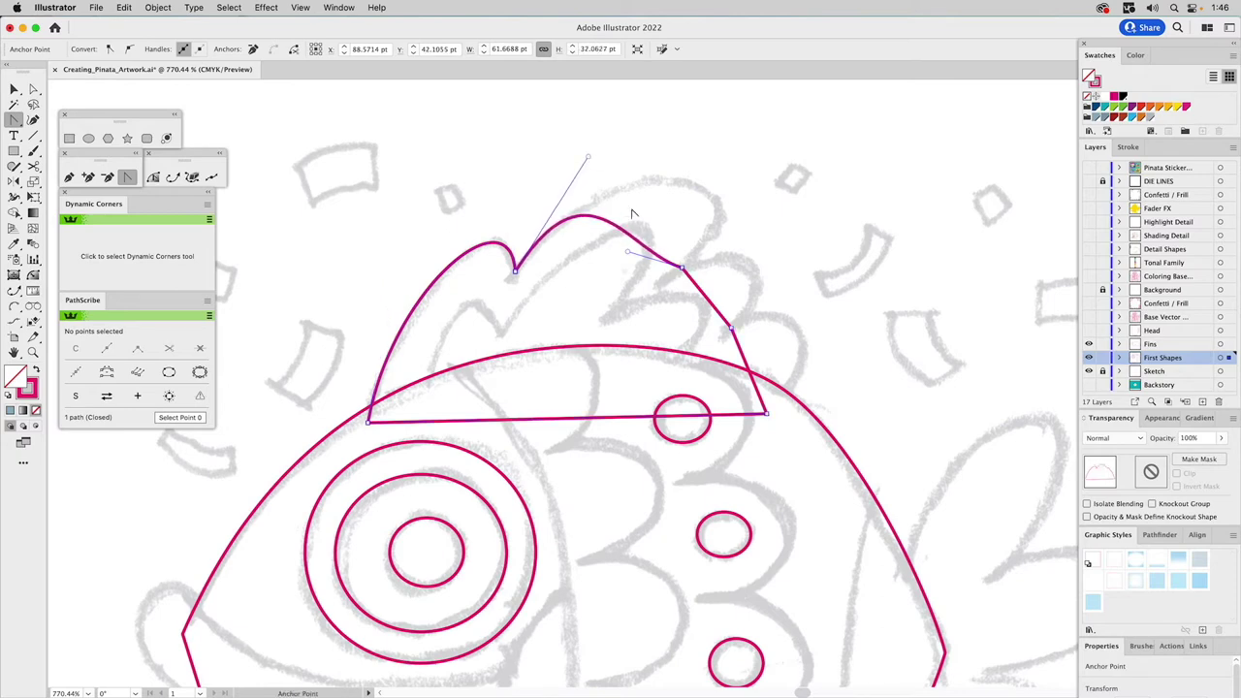
pyautogui.moveTo(630, 253); pyautogui.dragTo(799, 156)
pyautogui.moveTo(587, 156); pyautogui.dragTo(587, 152)
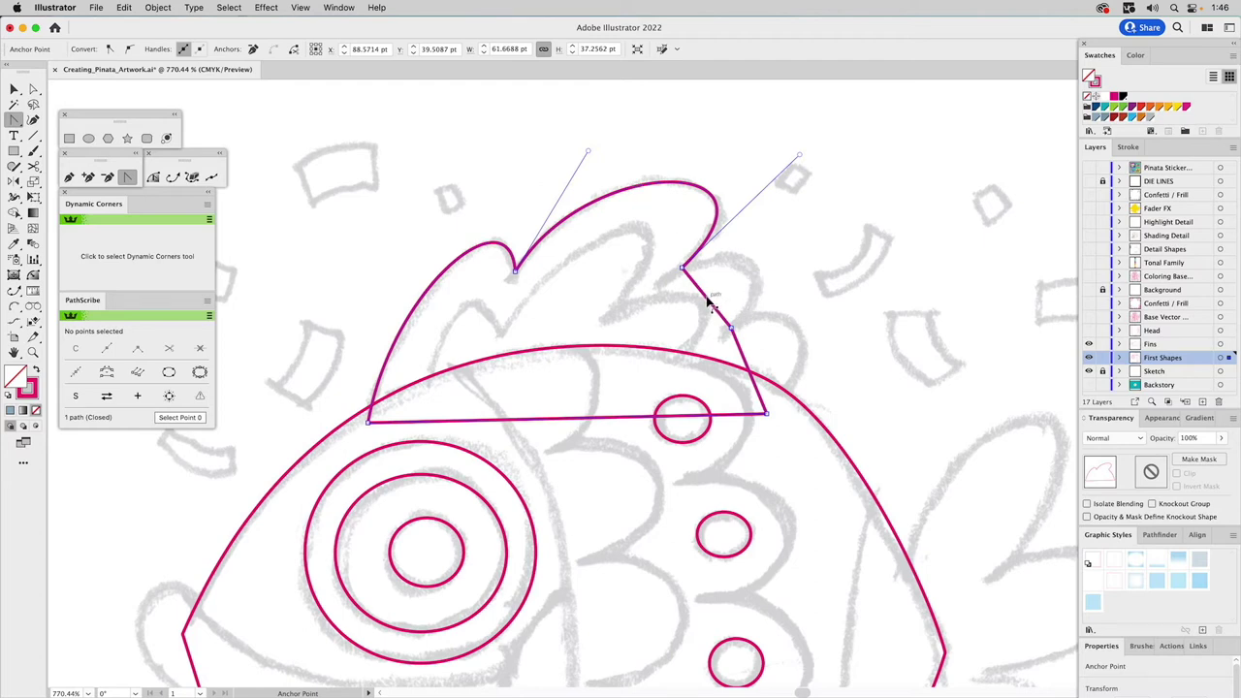
# Bend the fin's right-side segments into scalloped lobes, then zoom out to the whole fish
pyautogui.moveTo(708, 304); pyautogui.dragTo(753, 235)
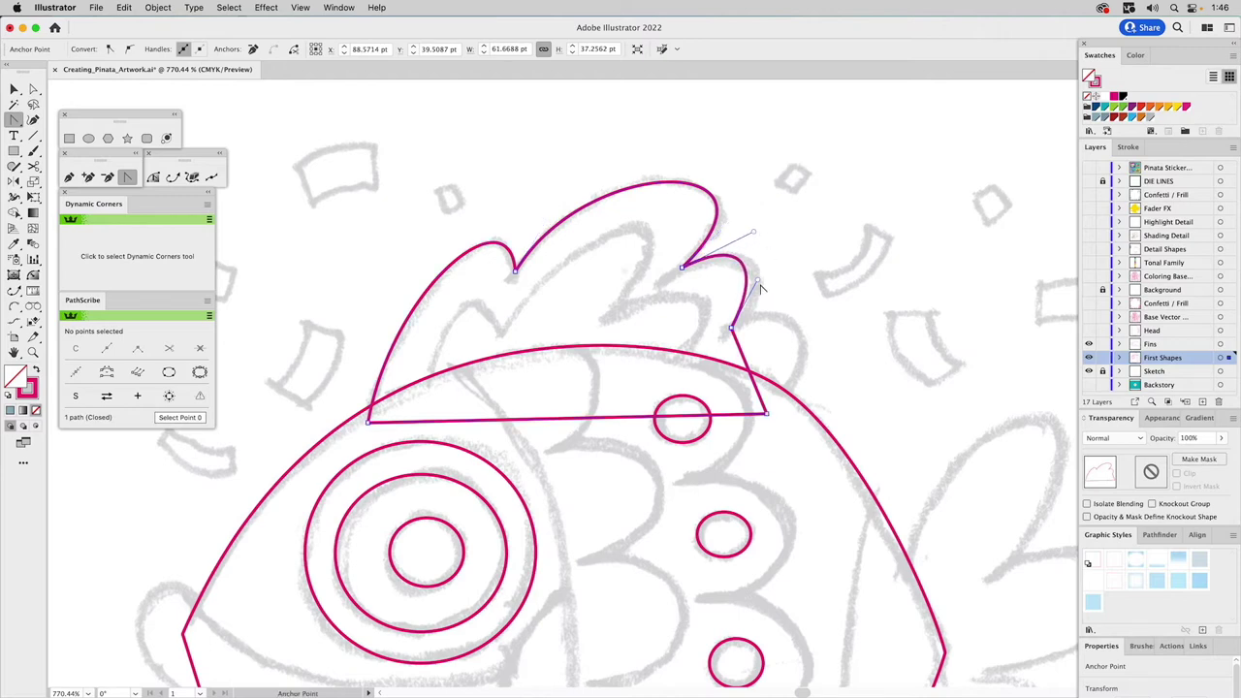
pyautogui.moveTo(764, 282); pyautogui.dragTo(785, 280)
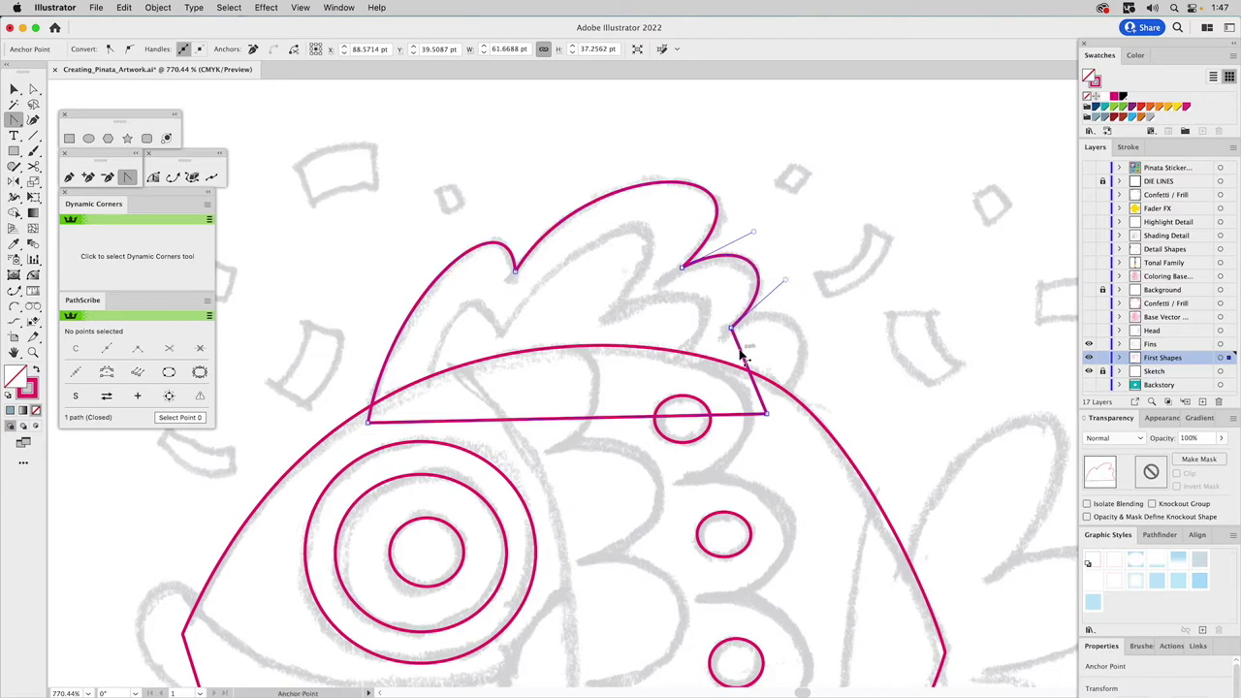
pyautogui.moveTo(749, 363); pyautogui.dragTo(777, 297)
pyautogui.moveTo(782, 374); pyautogui.dragTo(845, 331)
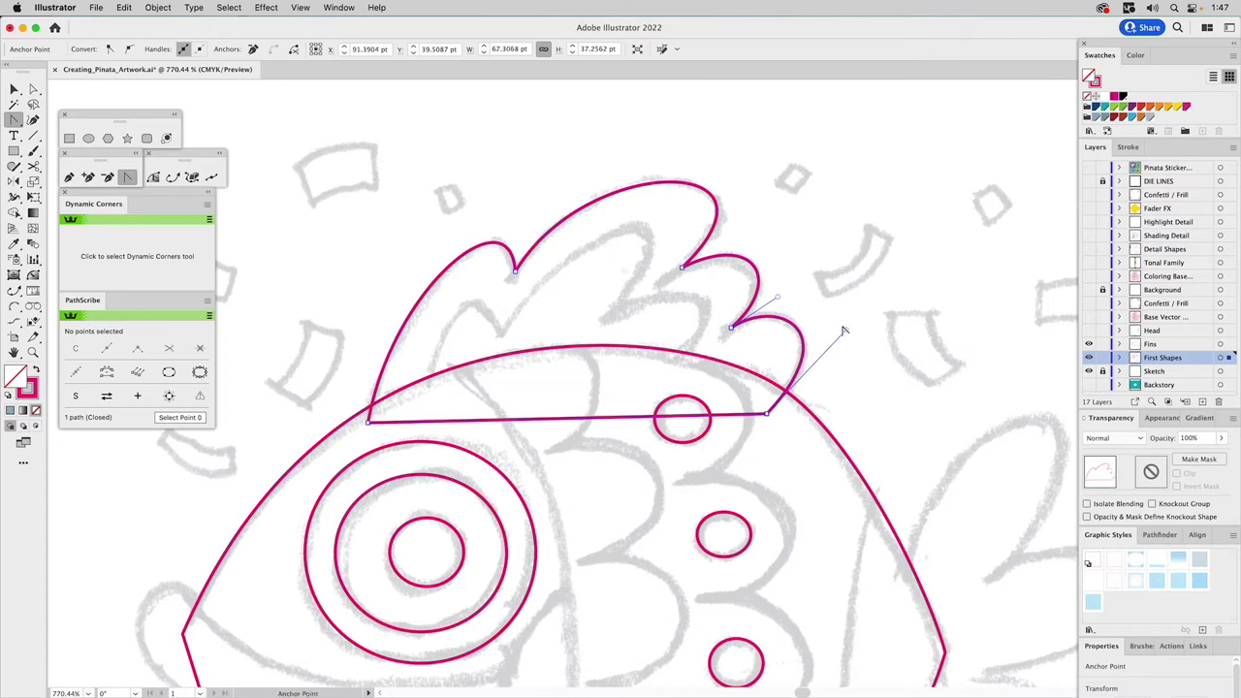
pyautogui.moveTo(778, 296); pyautogui.dragTo(780, 293)
pyautogui.click(827, 275)
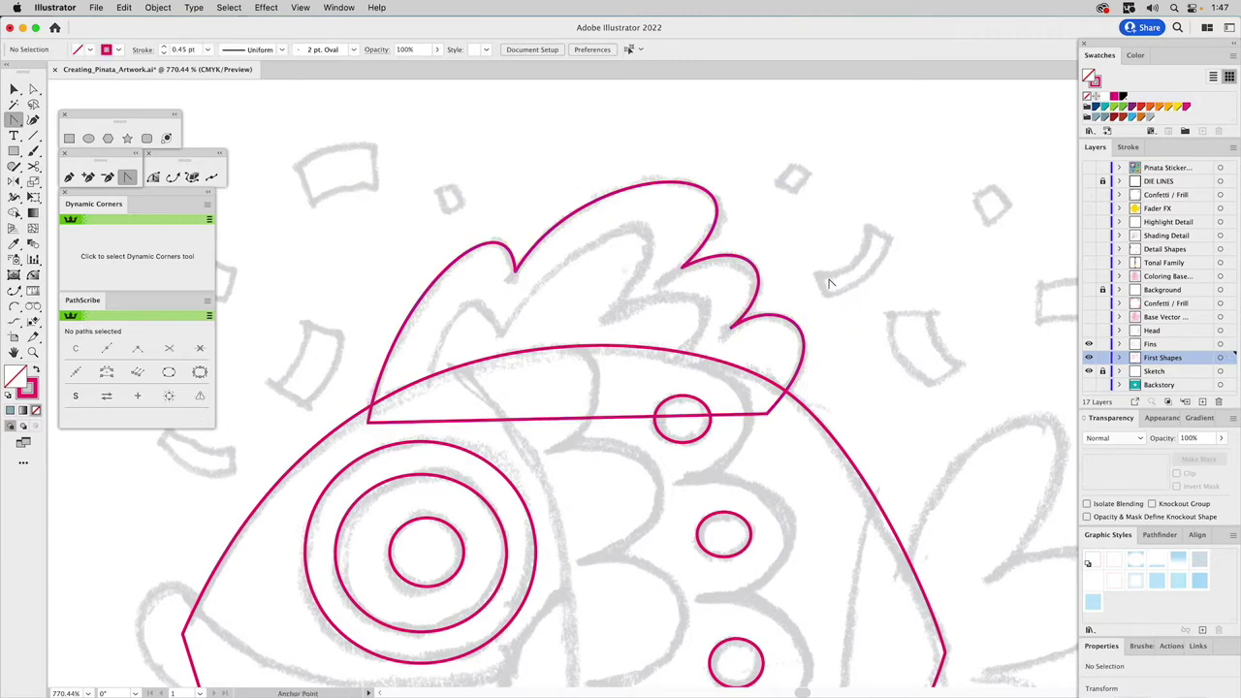
pyautogui.press('super+0')
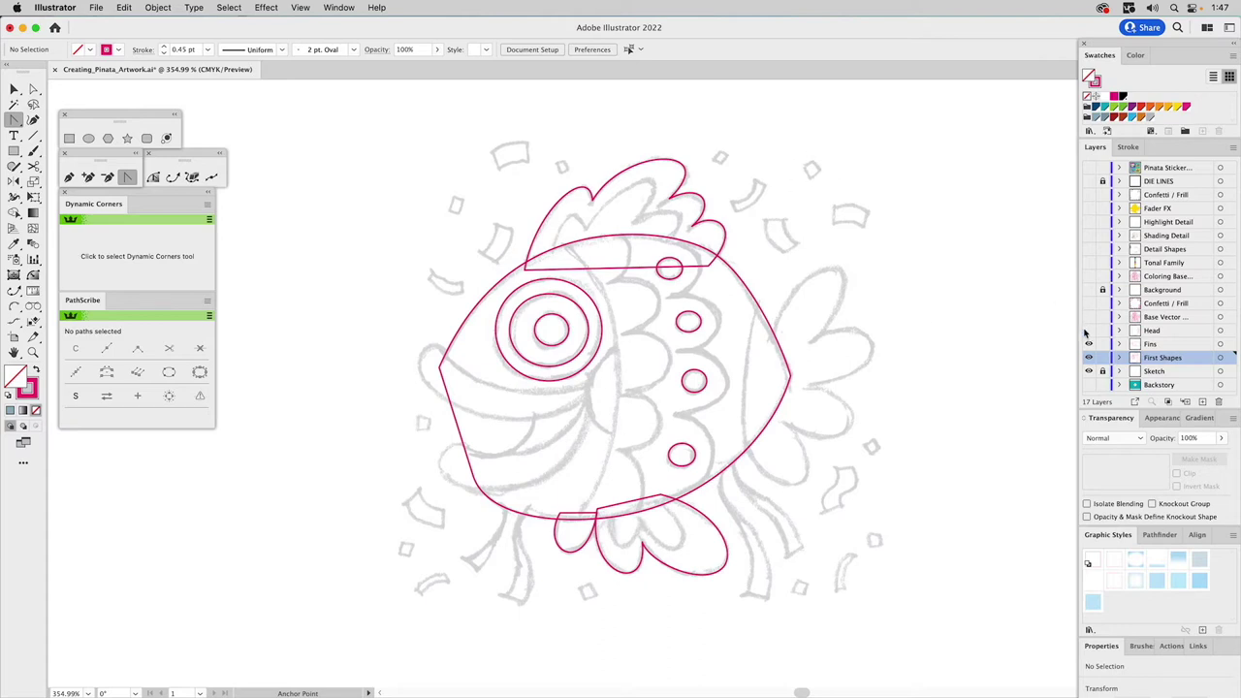
# Show the Head layer's outlines and zoom in on the fish's face and eye
pyautogui.click(1086, 332)
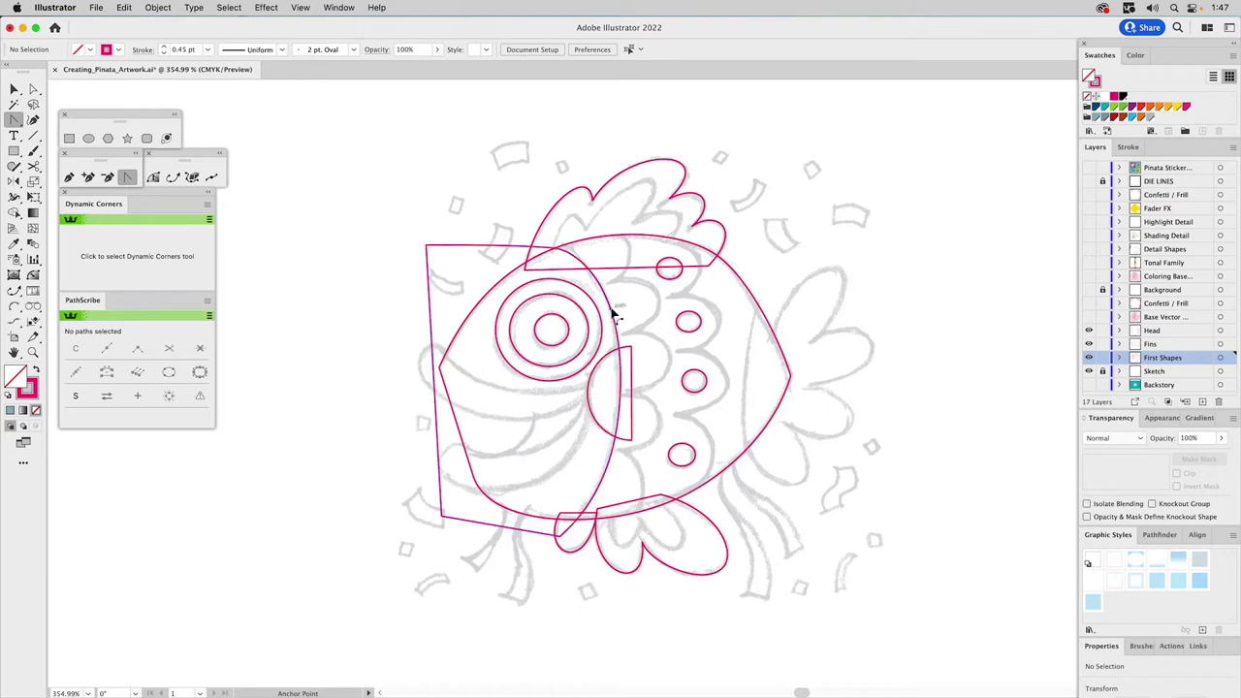
pyautogui.press('v')
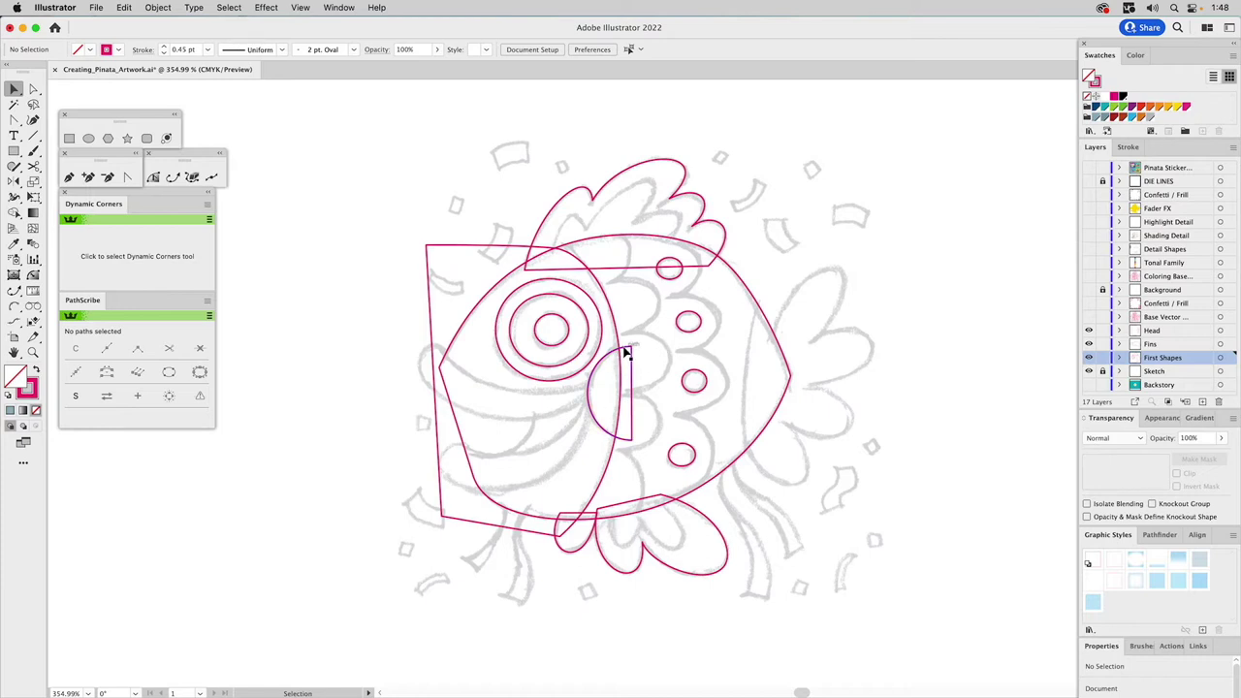
pyautogui.moveTo(626, 353); pyautogui.dragTo(675, 312)
pyautogui.press('z')
pyautogui.moveTo(427, 267); pyautogui.dragTo(781, 519)
pyautogui.moveTo(671, 477); pyautogui.dragTo(710, 469)
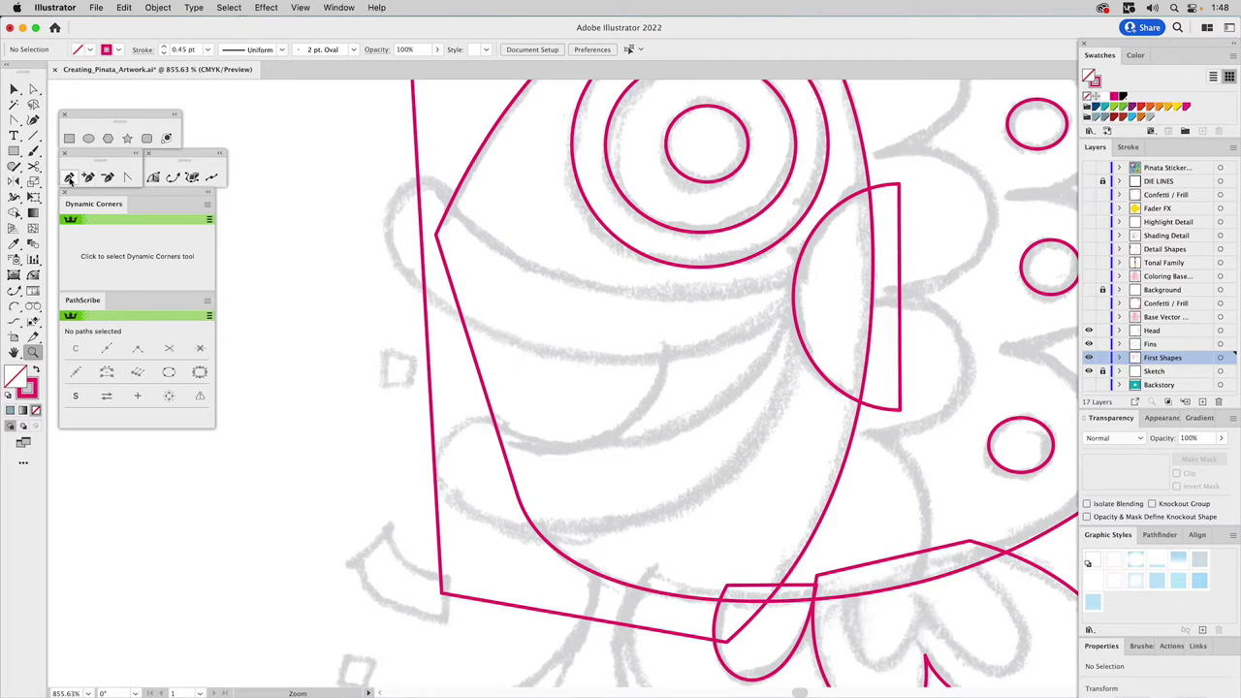
# Draw a pen loop from the half-circle's edge out to the head's upper-left and back
pyautogui.click(70, 178)
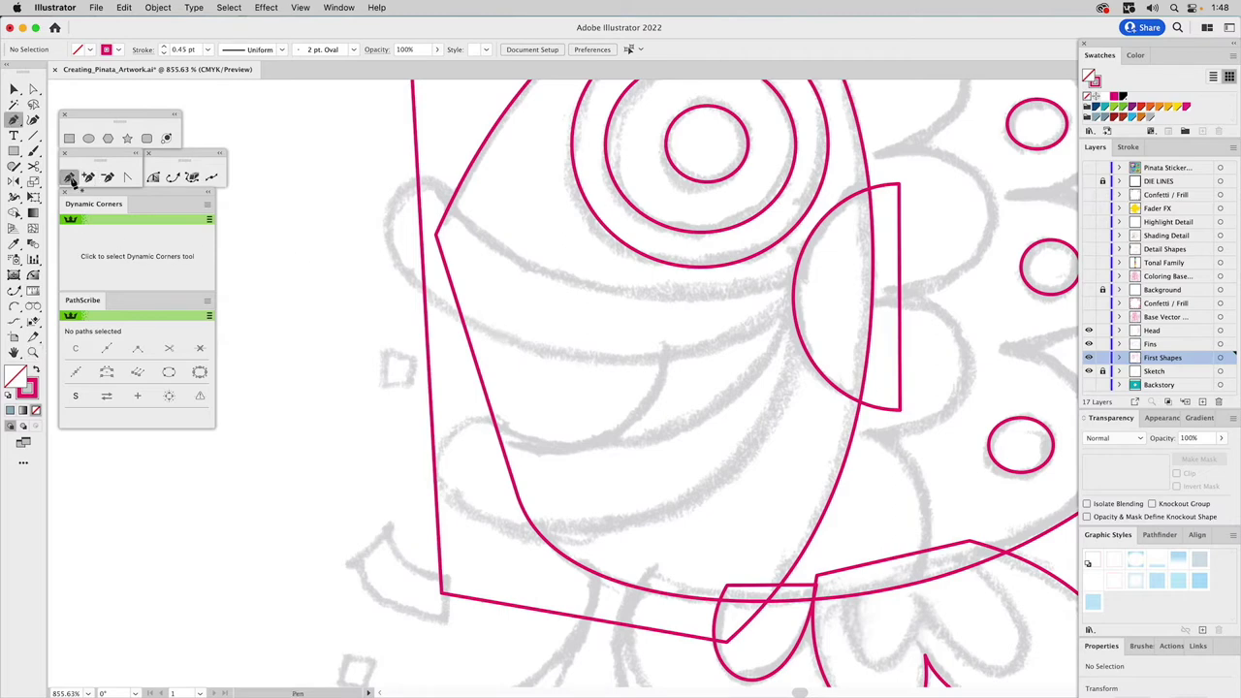
pyautogui.click(795, 277)
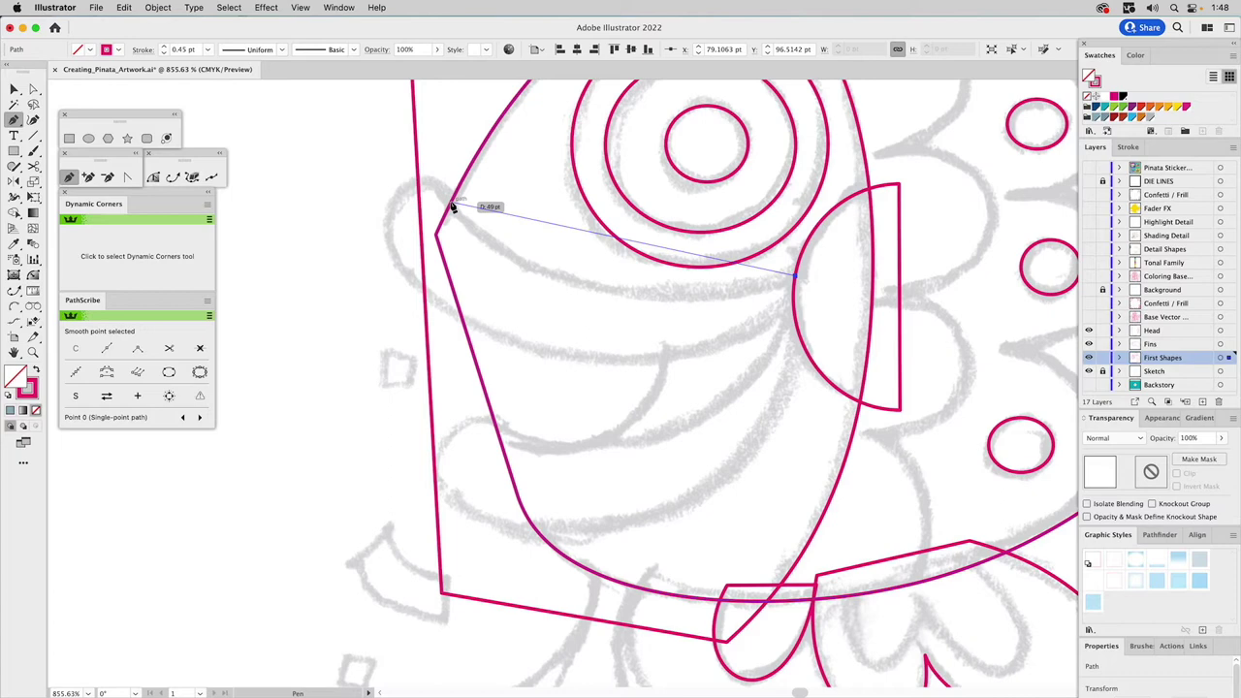
pyautogui.moveTo(452, 204); pyautogui.dragTo(440, 190)
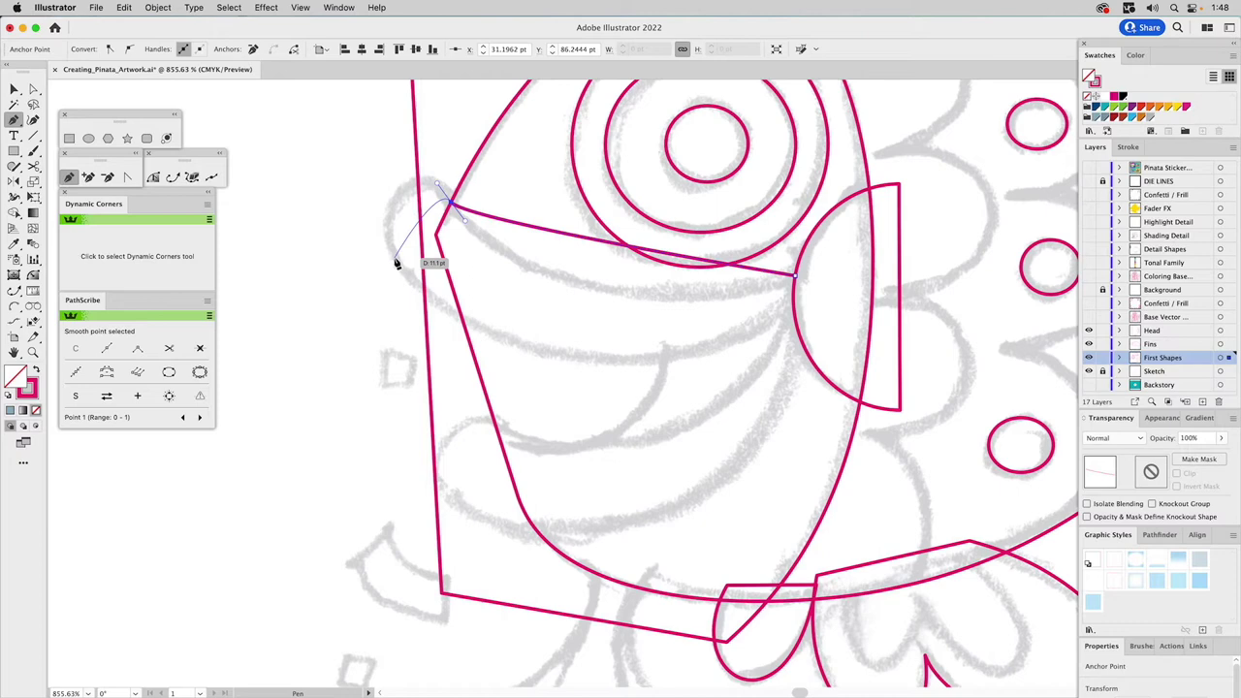
pyautogui.moveTo(394, 258); pyautogui.dragTo(412, 288)
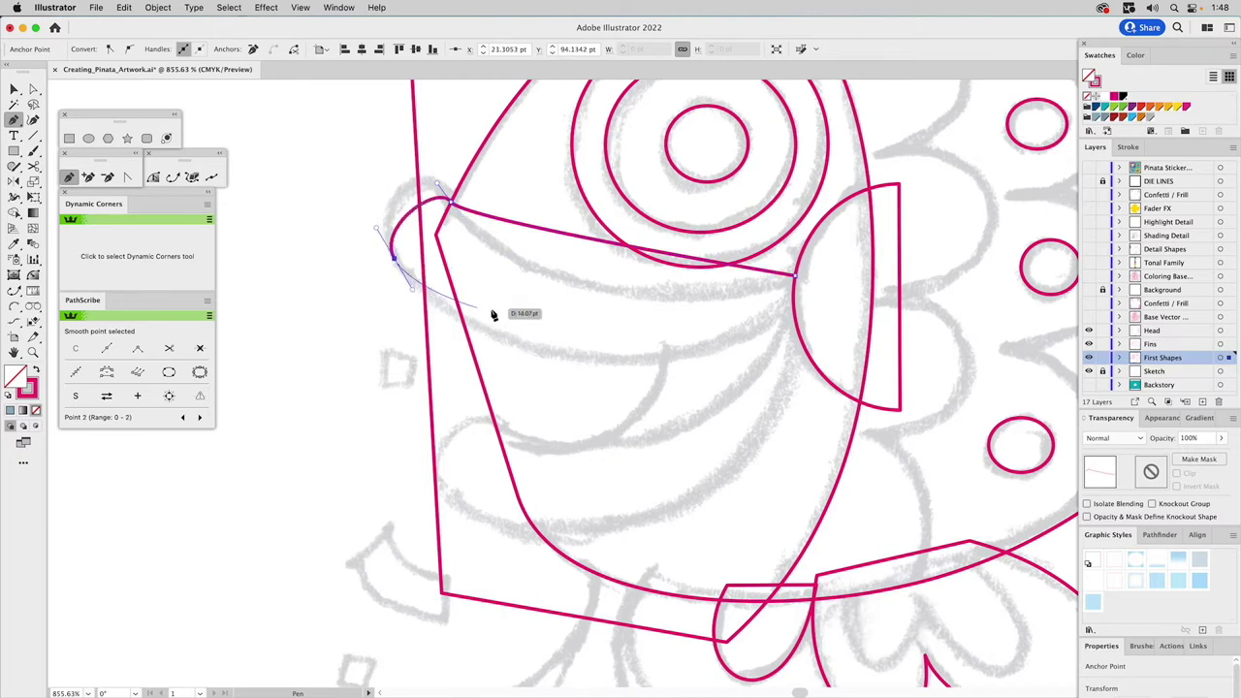
pyautogui.click(797, 304)
pyautogui.click(795, 276)
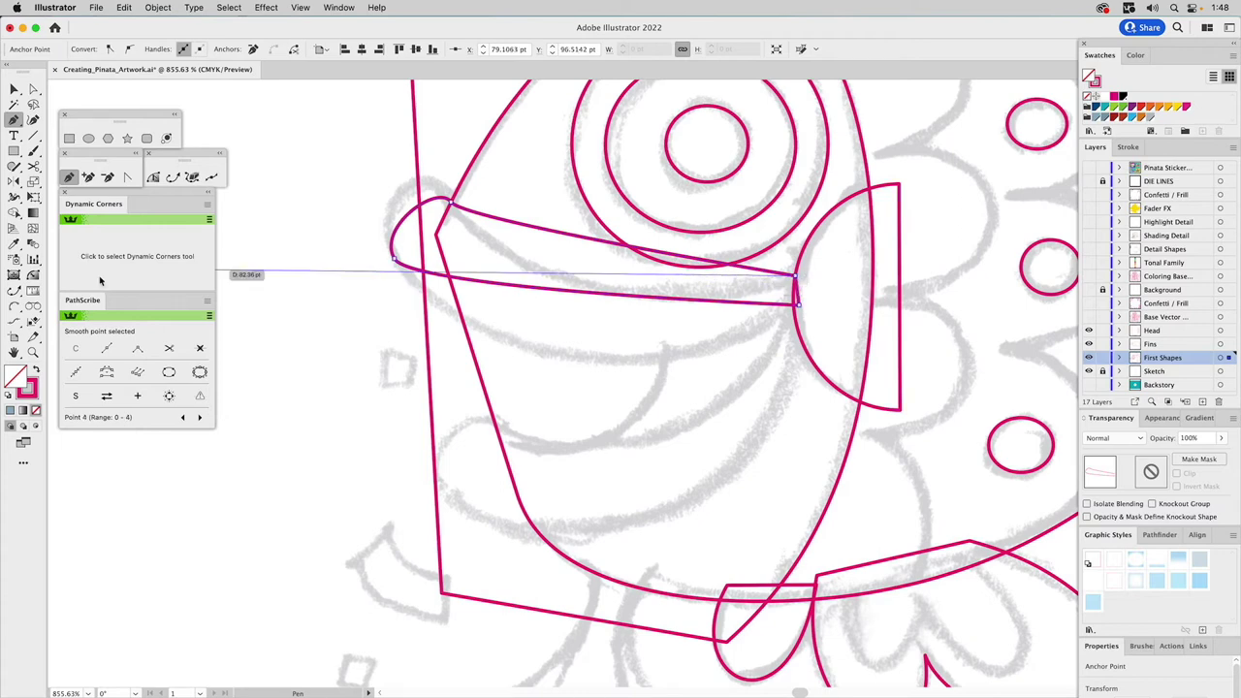
pyautogui.click(127, 176)
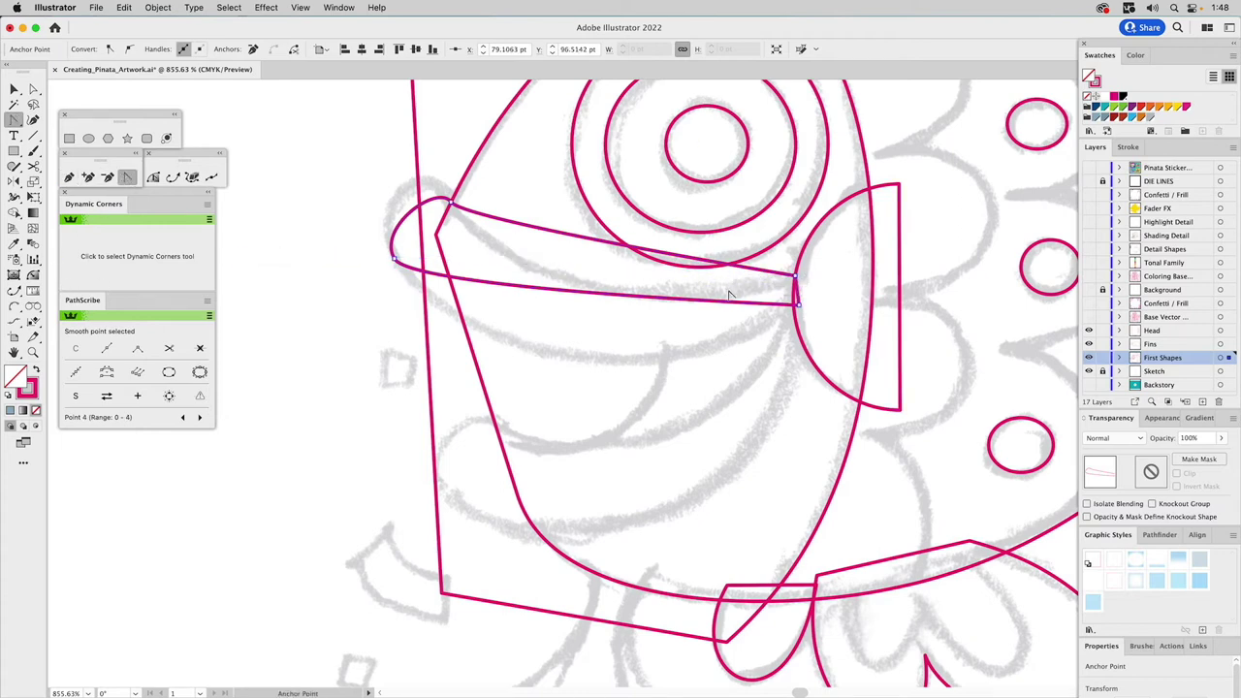
# Bend the face loop's upper and lower segments into curves, deepening the lower edge
pyautogui.moveTo(747, 310); pyautogui.dragTo(747, 313)
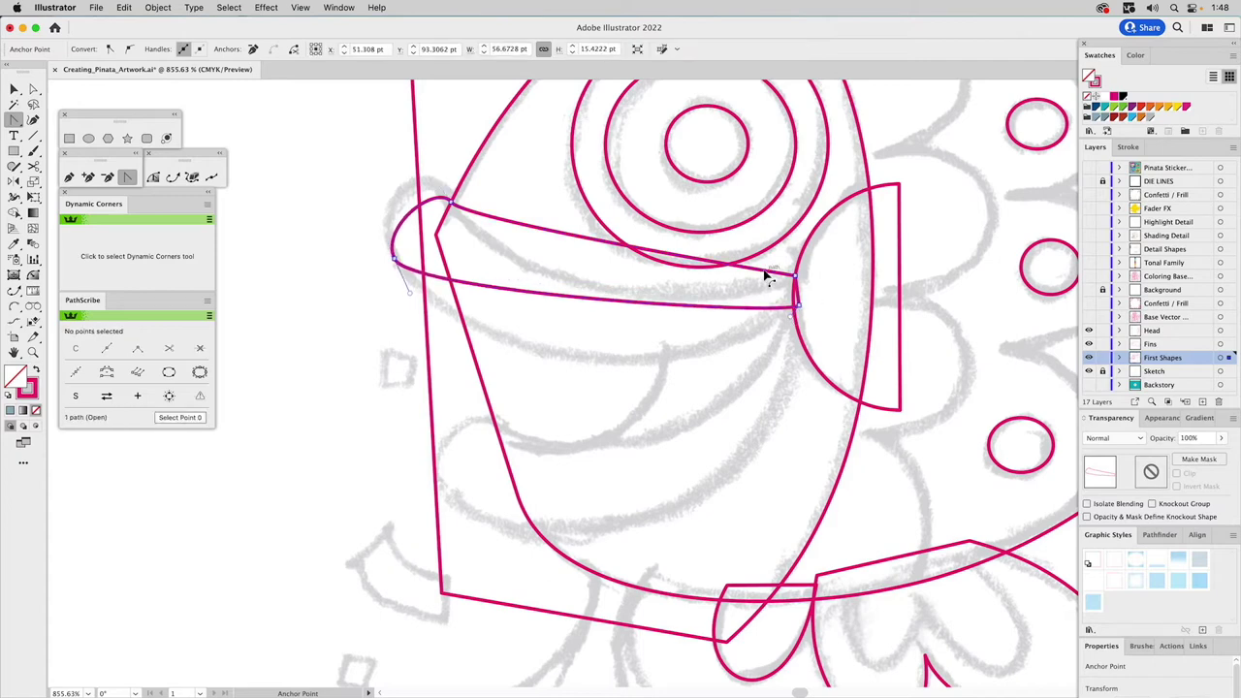
pyautogui.moveTo(764, 274); pyautogui.dragTo(681, 322)
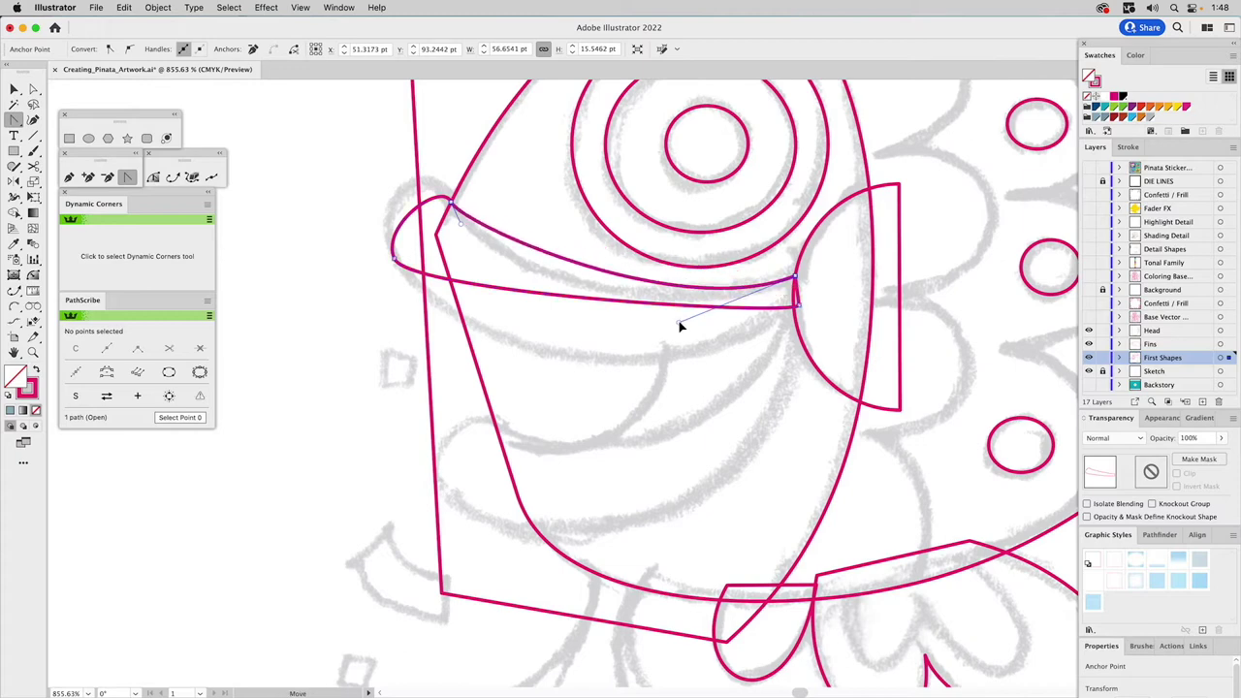
pyautogui.press('a')
pyautogui.click(771, 308)
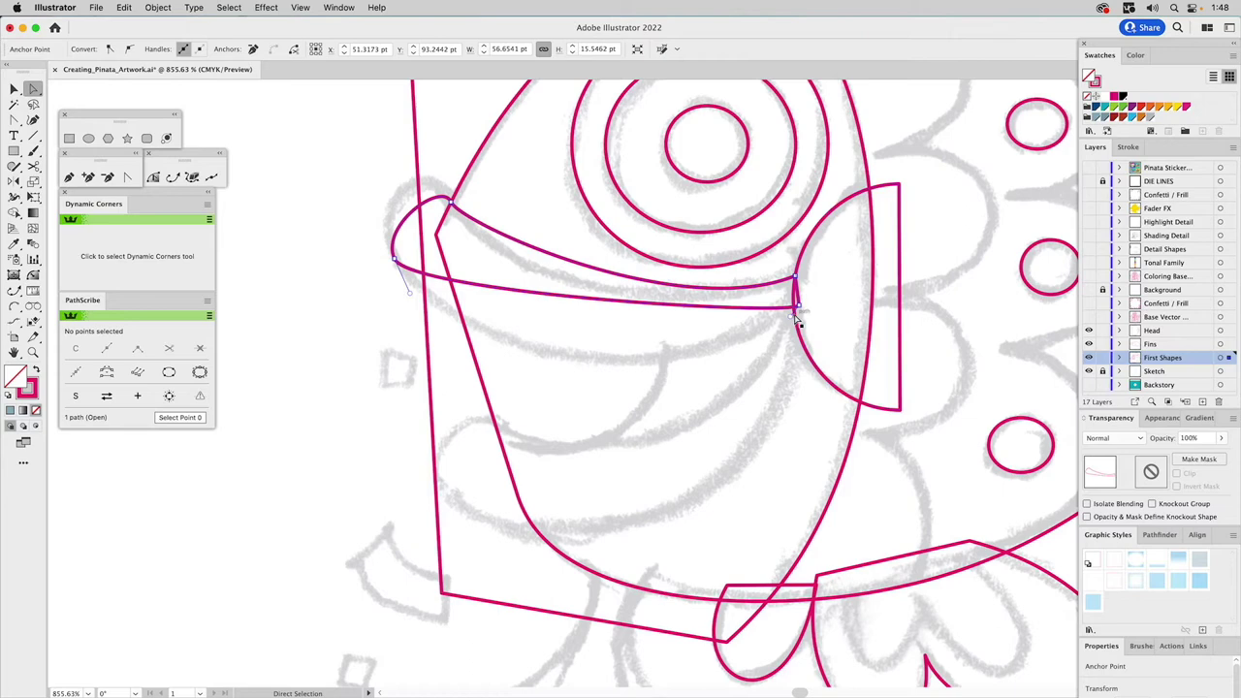
pyautogui.moveTo(791, 320); pyautogui.dragTo(689, 386)
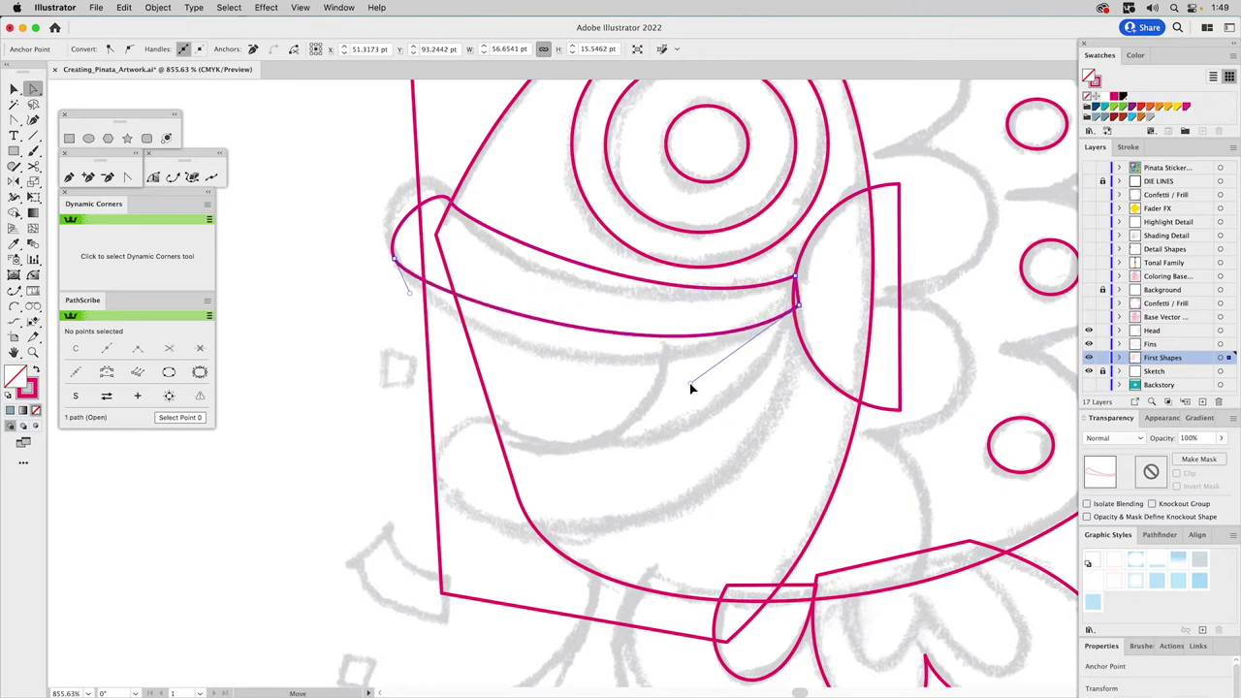
pyautogui.moveTo(409, 292); pyautogui.dragTo(471, 374)
# Reshape the loop's upper curve and enlarge its rounded left end to match the sketch
pyautogui.click(521, 230)
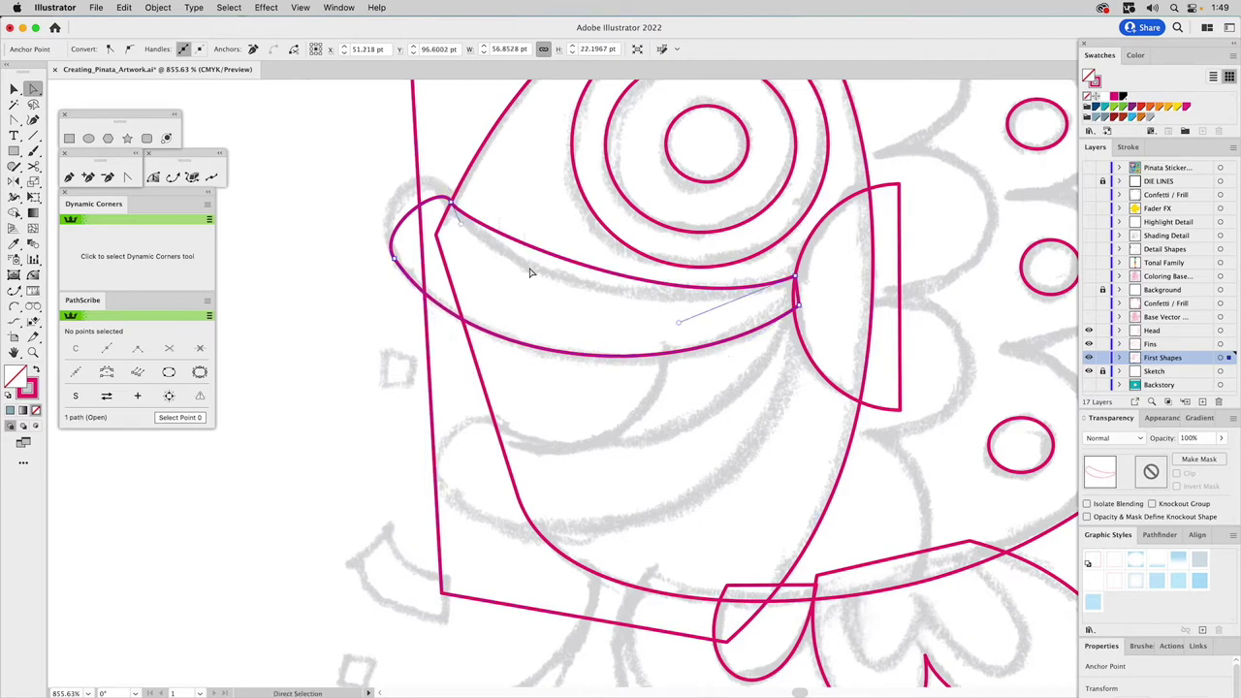
pyautogui.moveTo(461, 227); pyautogui.dragTo(513, 288)
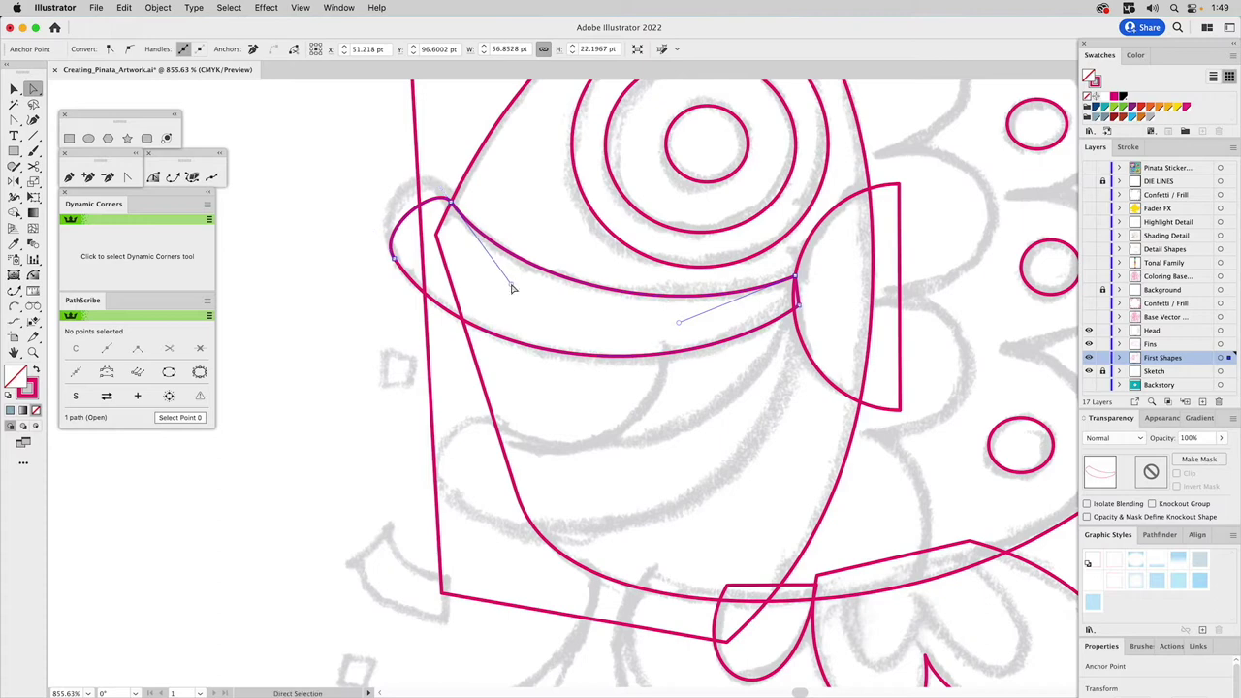
pyautogui.click(449, 201)
pyautogui.moveTo(437, 184); pyautogui.dragTo(414, 156)
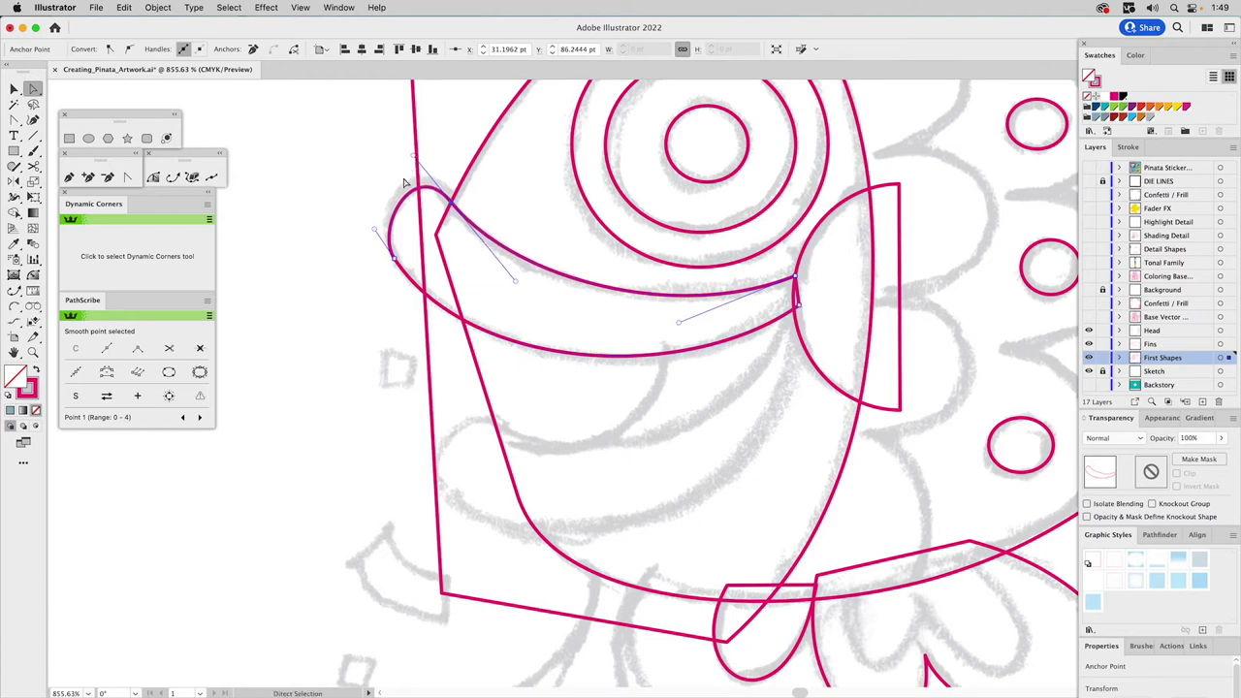
pyautogui.moveTo(374, 229); pyautogui.dragTo(359, 209)
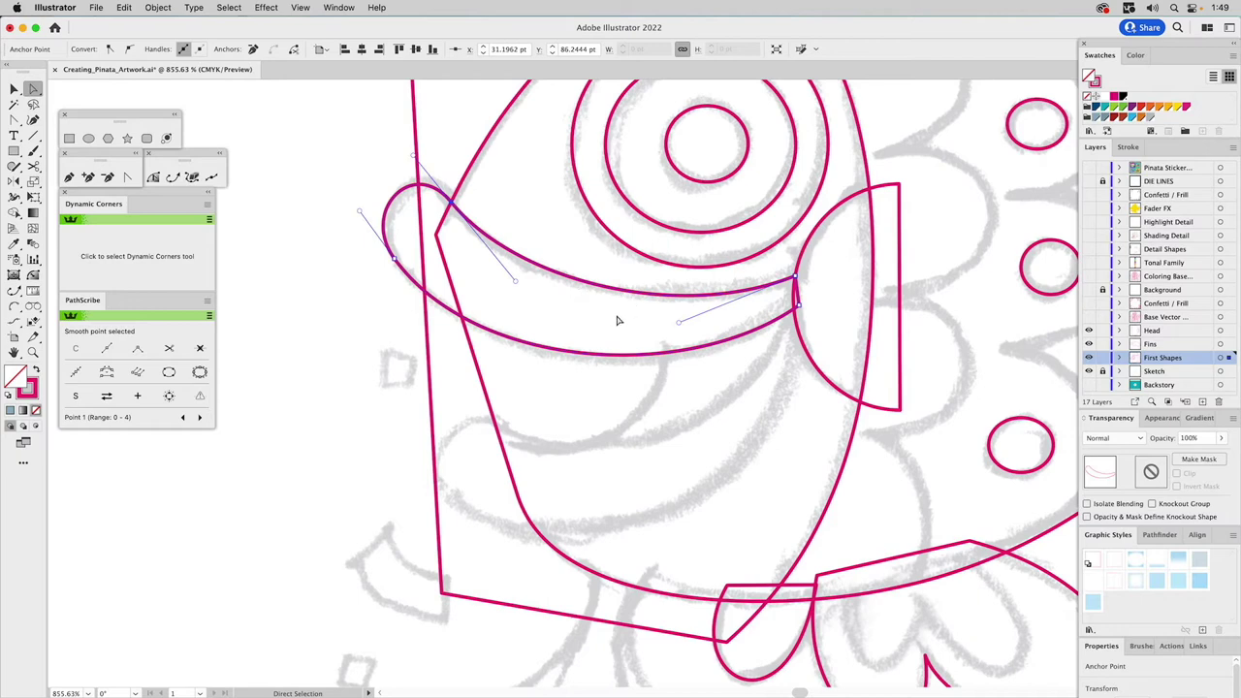
pyautogui.click(546, 300)
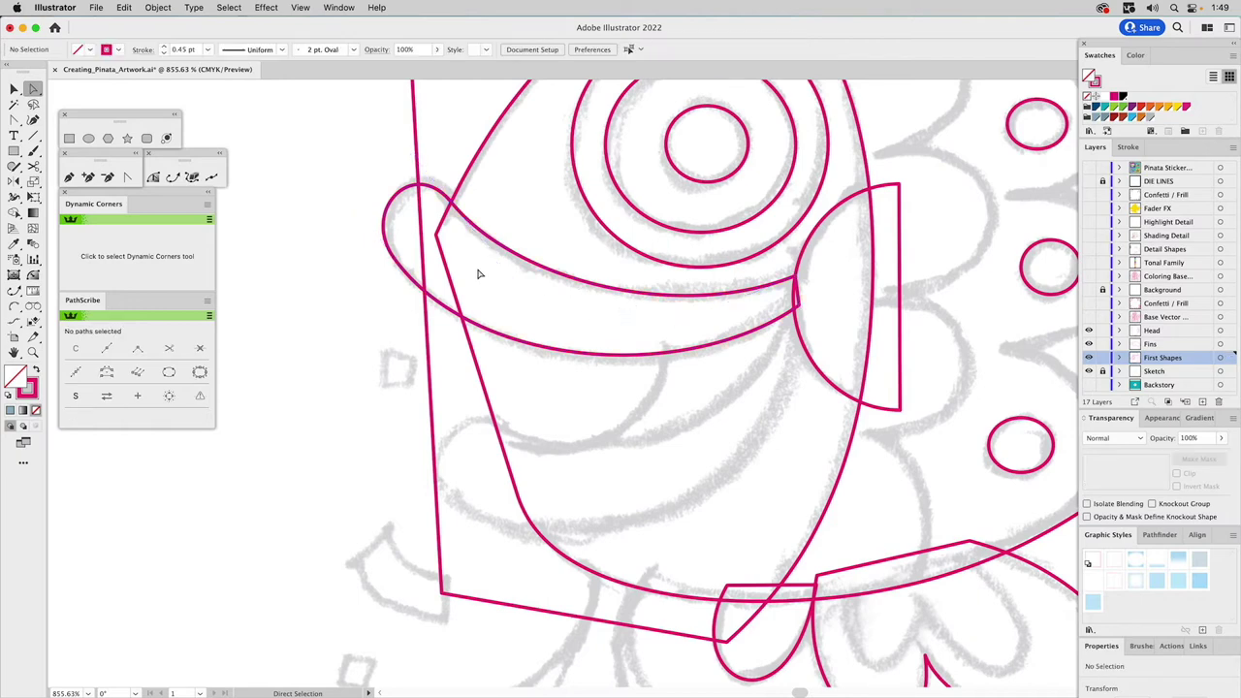
pyautogui.click(68, 177)
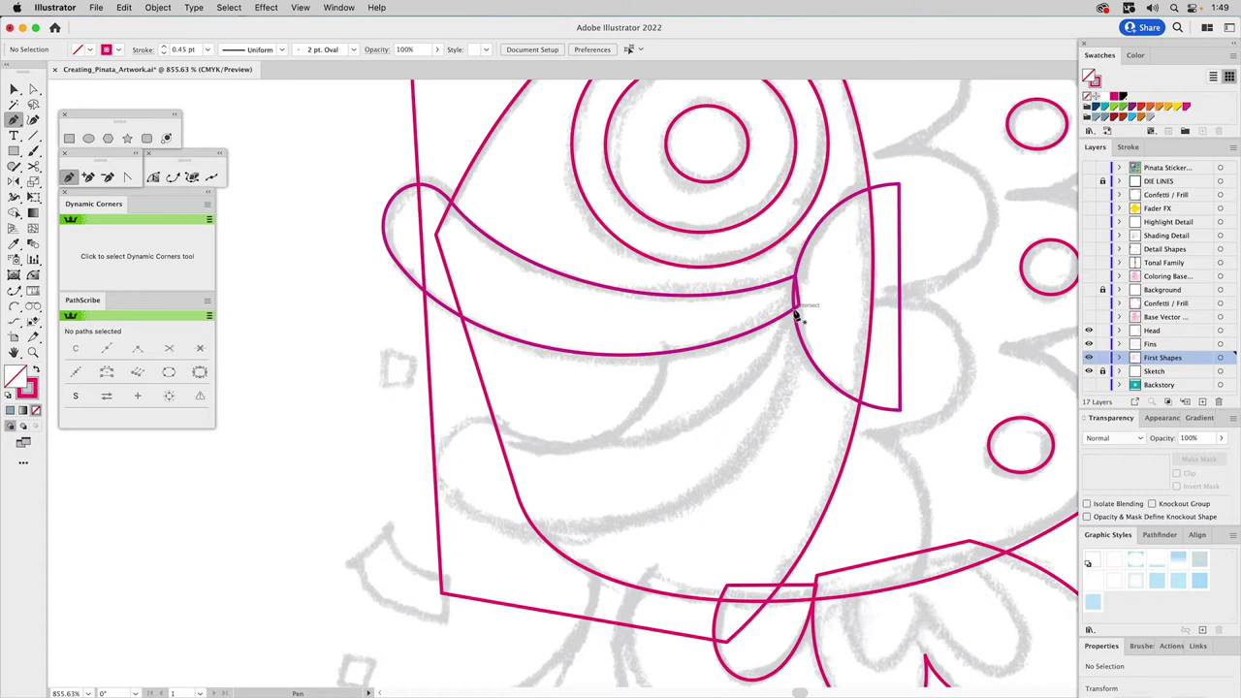
# Draw a second pen loop from the half-circle's edge down to the lower left and back
pyautogui.click(795, 312)
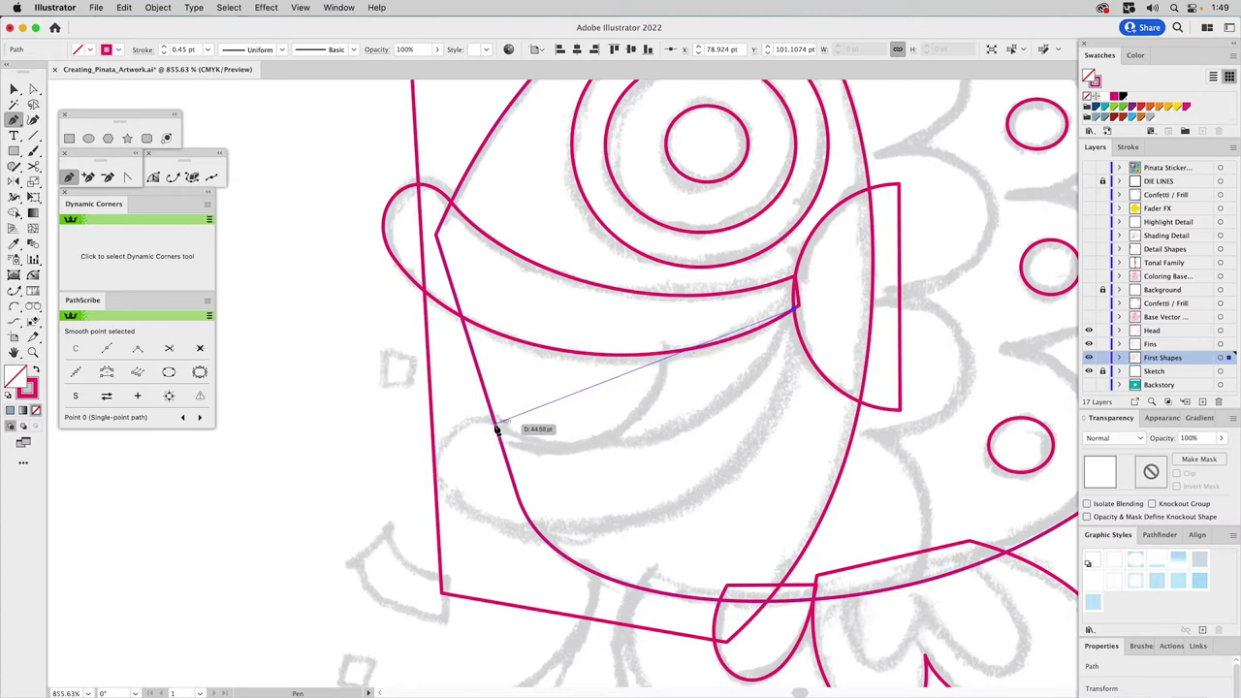
pyautogui.moveTo(498, 426); pyautogui.dragTo(466, 413)
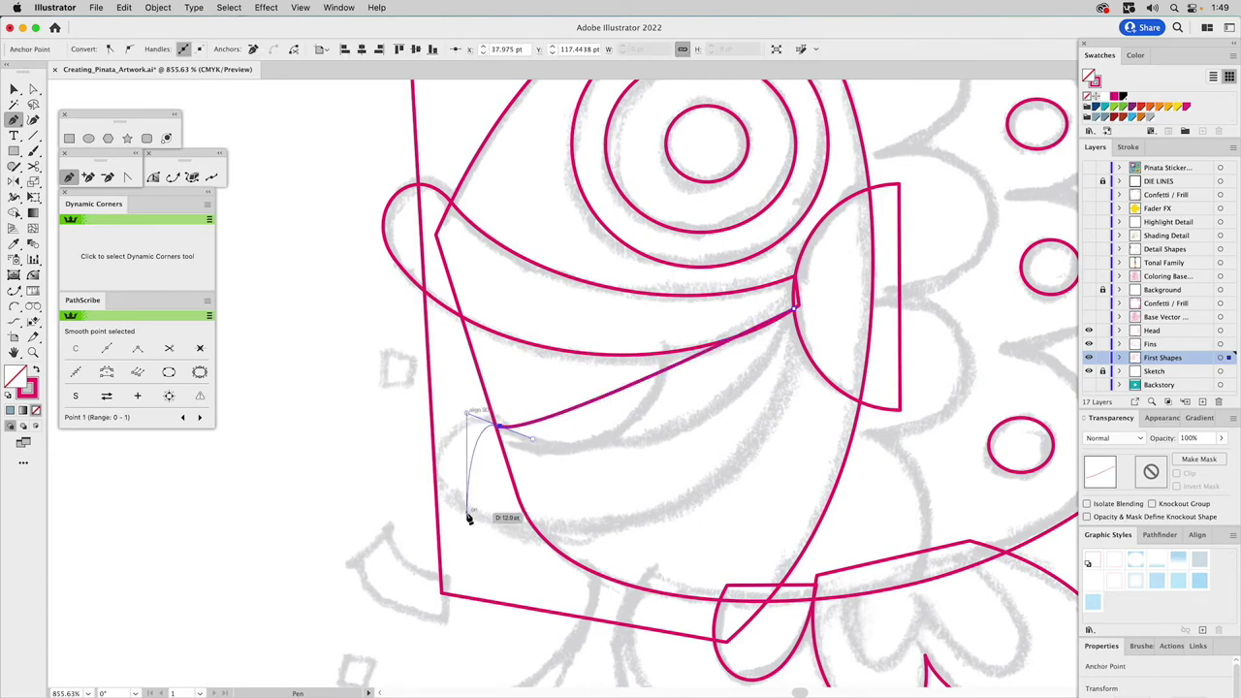
pyautogui.moveTo(466, 513); pyautogui.dragTo(496, 529)
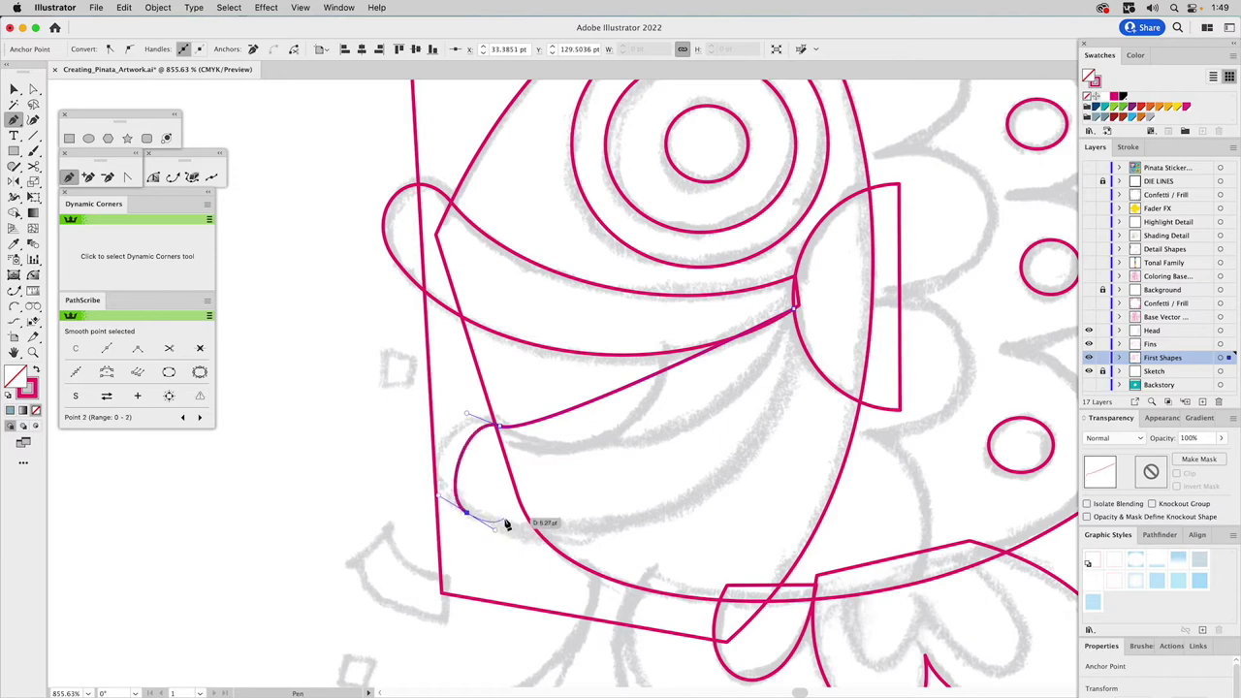
pyautogui.click(804, 336)
pyautogui.click(795, 309)
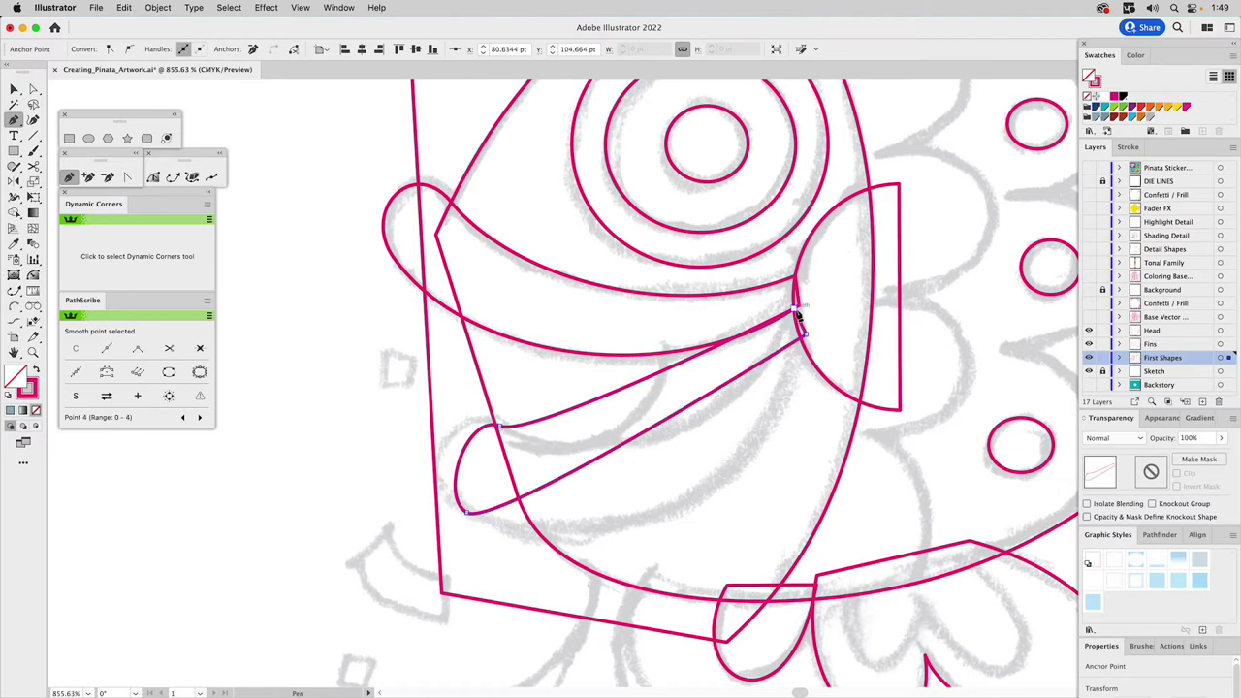
pyautogui.click(136, 179)
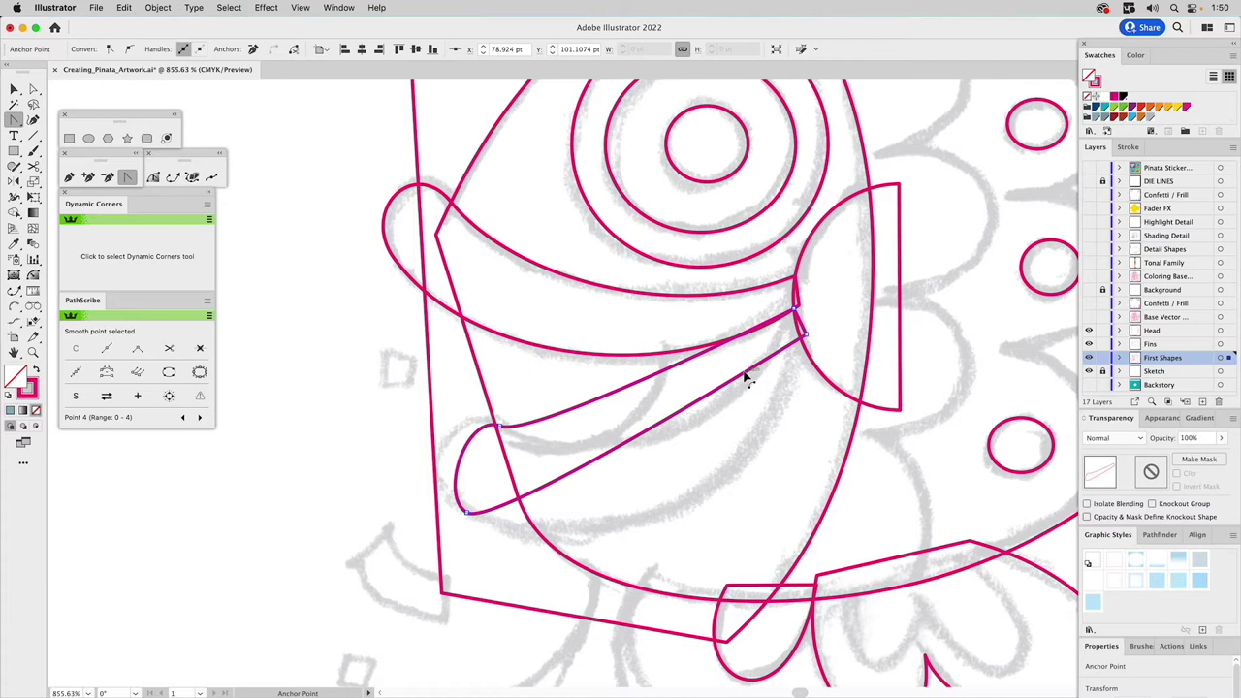
# Bend the second loop's lower segment into a smooth arc
pyautogui.moveTo(742, 375); pyautogui.dragTo(742, 379)
pyautogui.moveTo(804, 347); pyautogui.dragTo(782, 516)
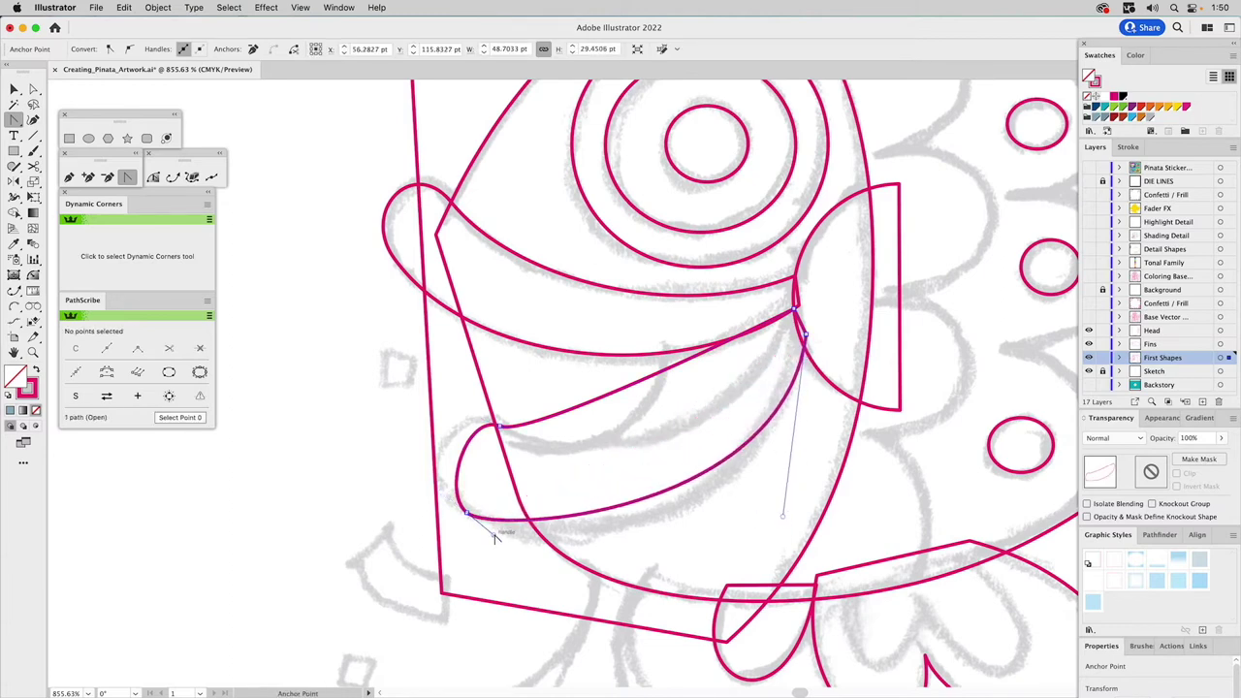
pyautogui.moveTo(496, 539)
pyautogui.mouseDown()
pyautogui.moveTo(564, 566)
pyautogui.moveTo(517, 532)
pyautogui.mouseUp()
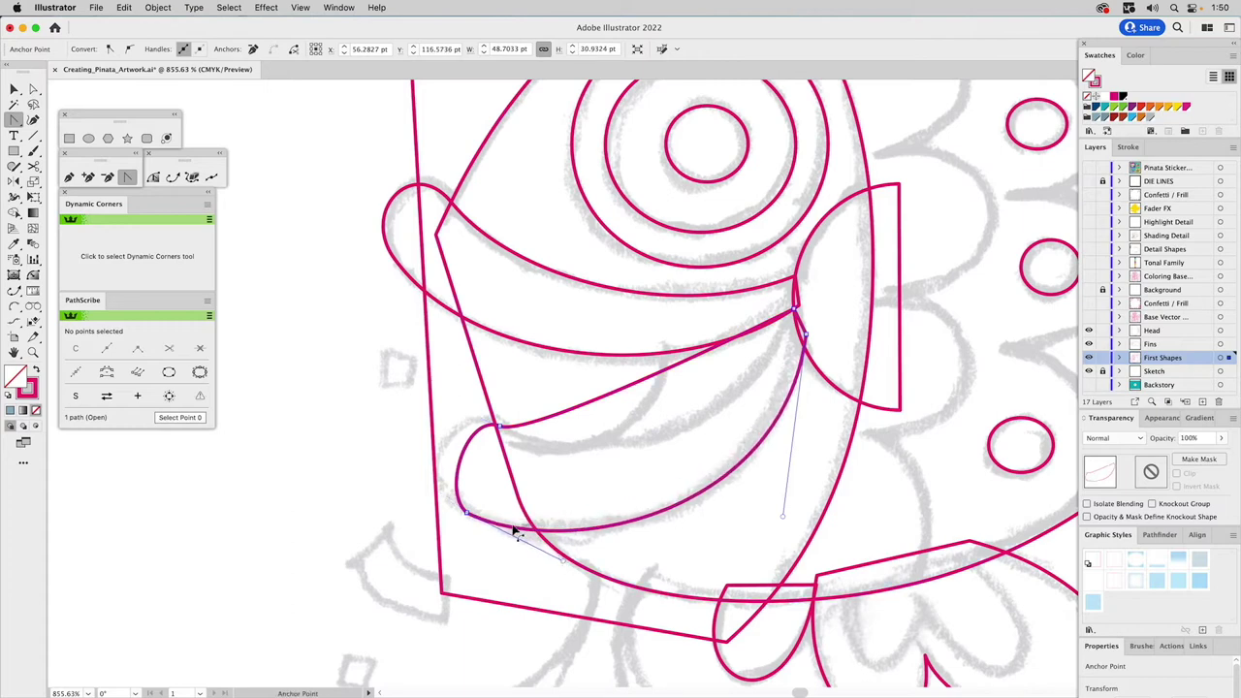
# Convert the lower-left anchor to smooth and pull the left curves outward to round the tip
pyautogui.press('a')
pyautogui.click(463, 515)
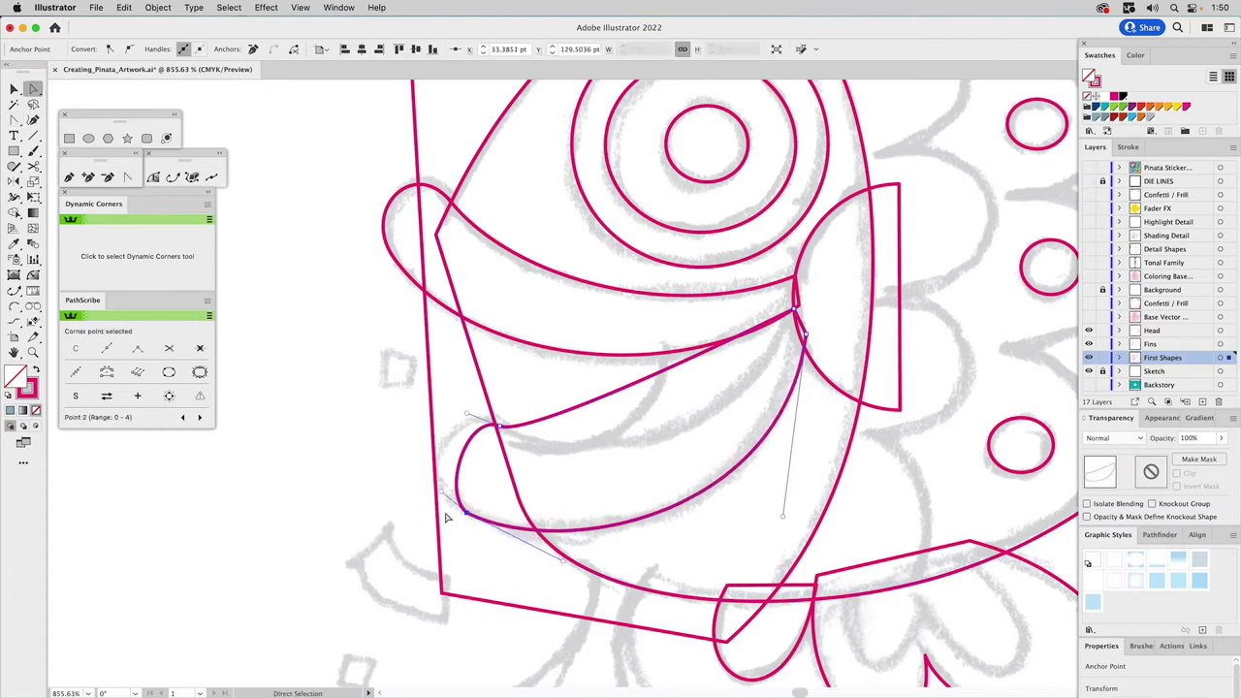
pyautogui.moveTo(444, 500)
pyautogui.mouseDown()
pyautogui.moveTo(437, 512)
pyautogui.moveTo(443, 502)
pyautogui.mouseUp()
pyautogui.click(129, 49)
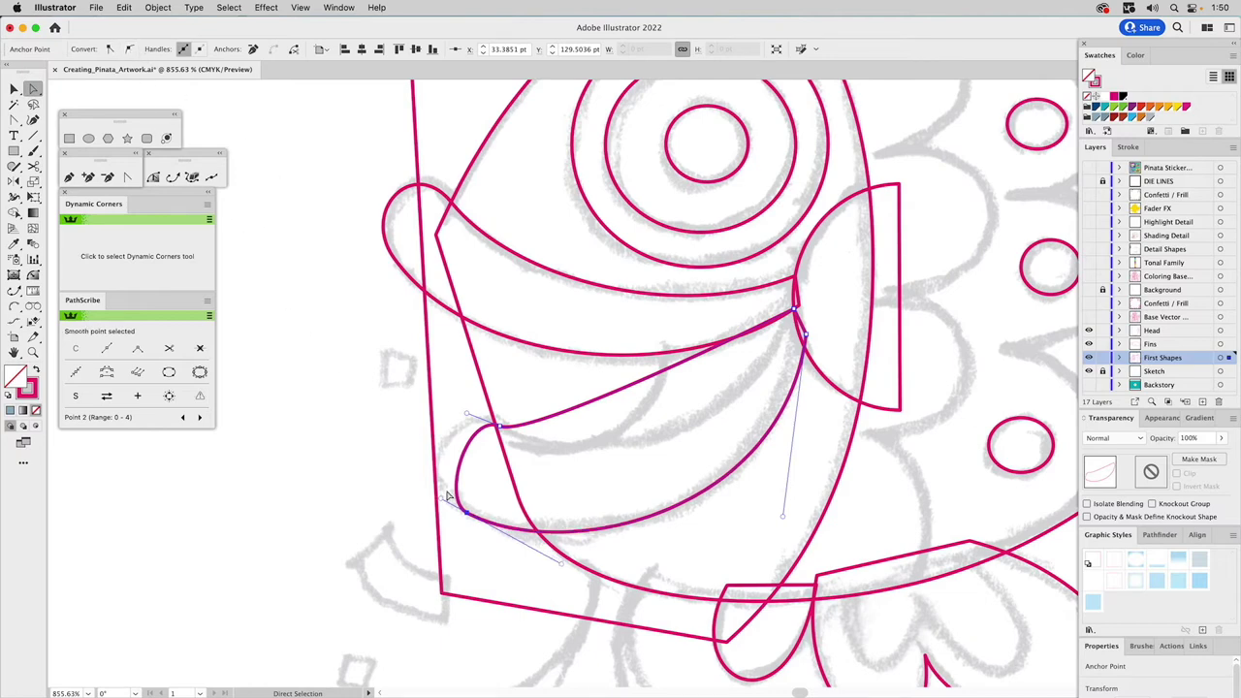
pyautogui.moveTo(444, 502); pyautogui.dragTo(410, 476)
pyautogui.click(502, 425)
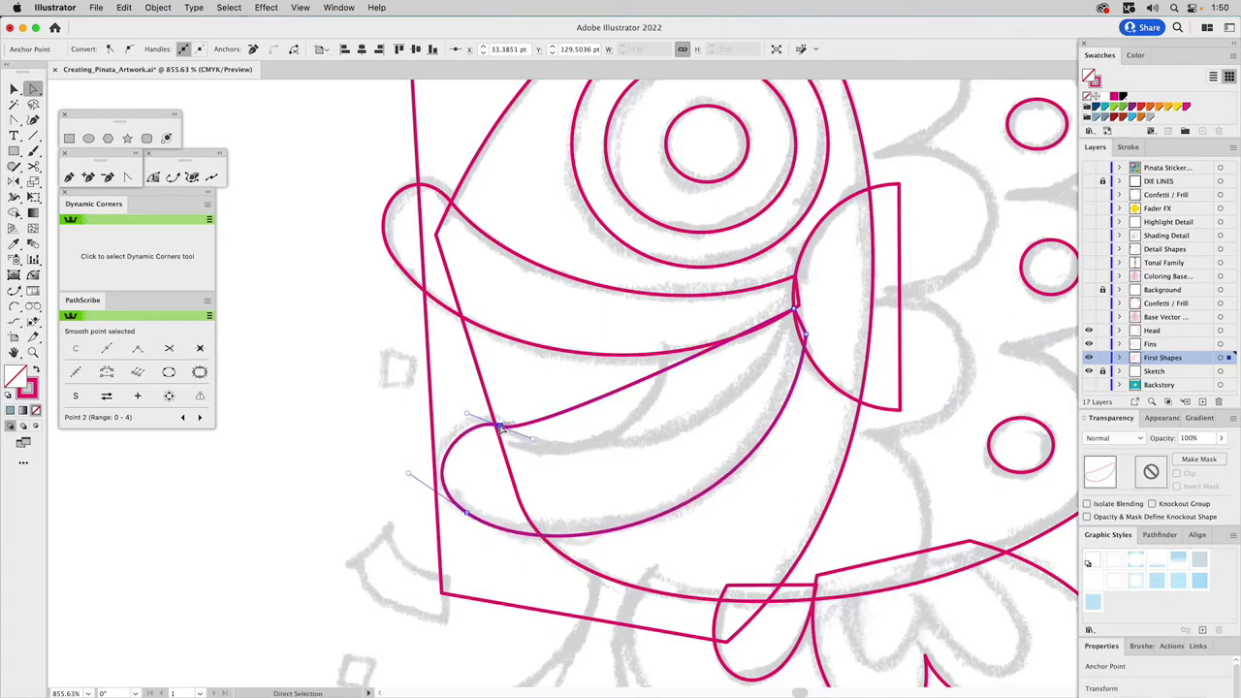
pyautogui.moveTo(467, 415); pyautogui.dragTo(447, 407)
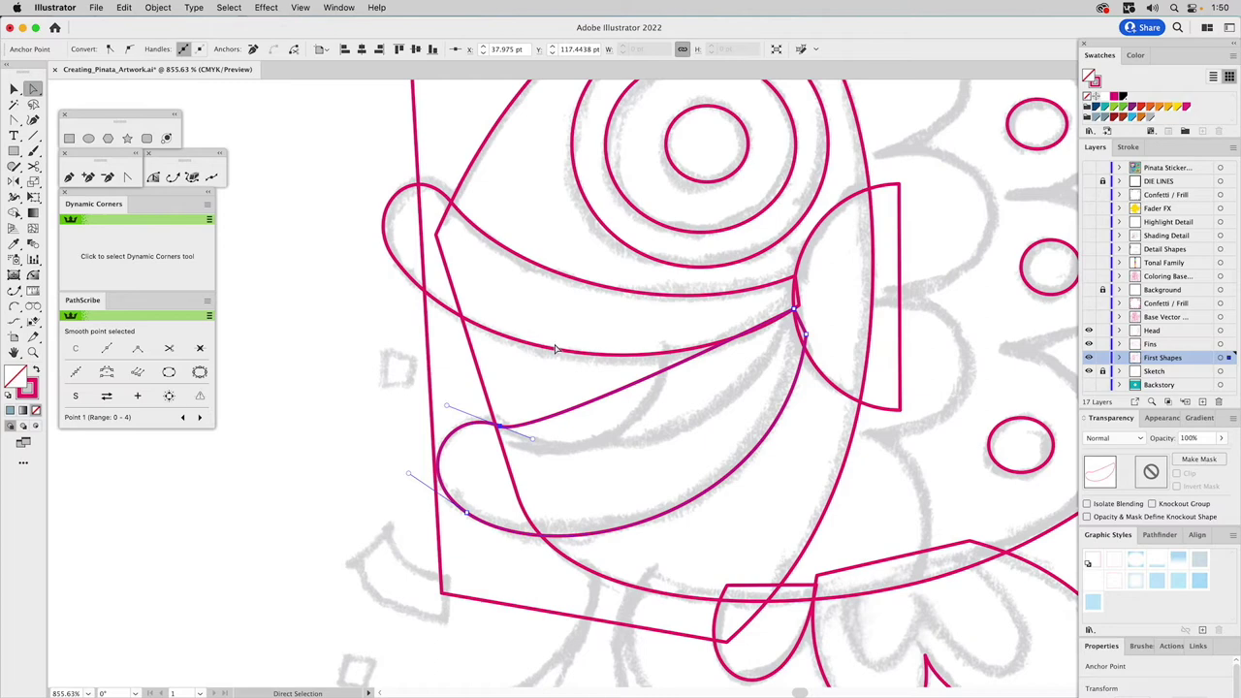
pyautogui.click(16, 290)
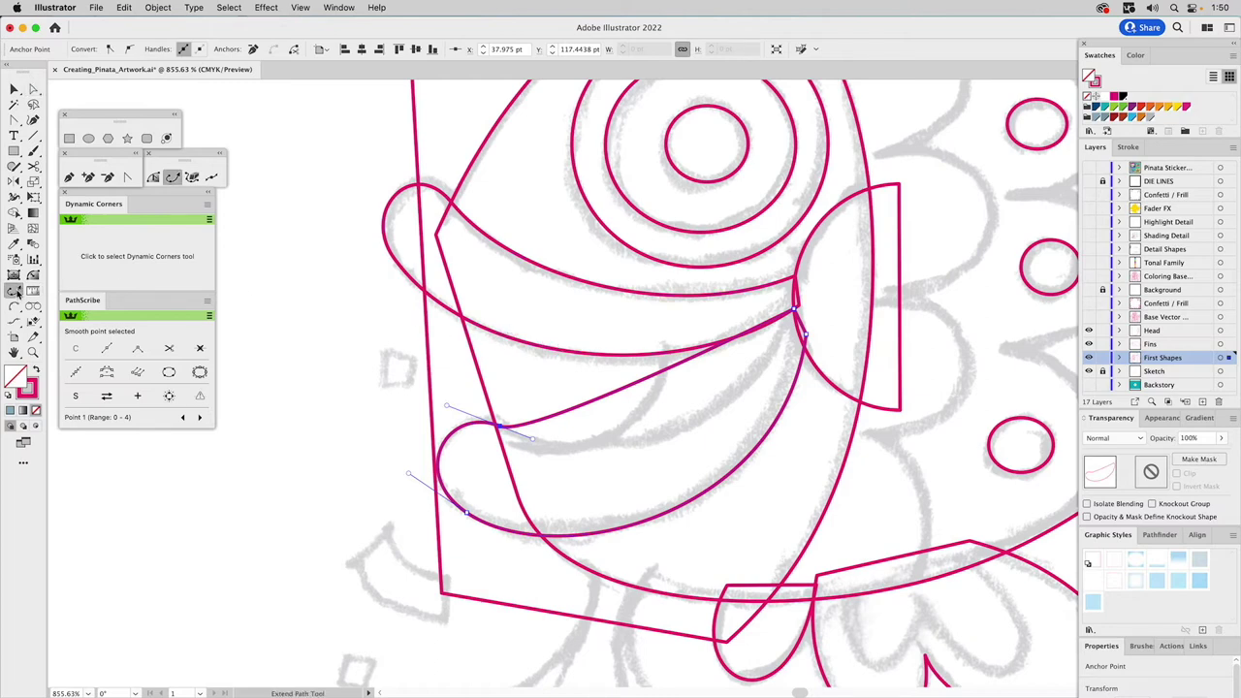
# Pull out handles to curve the second loop's upper segment and the lower lip's left end
pyautogui.click(127, 177)
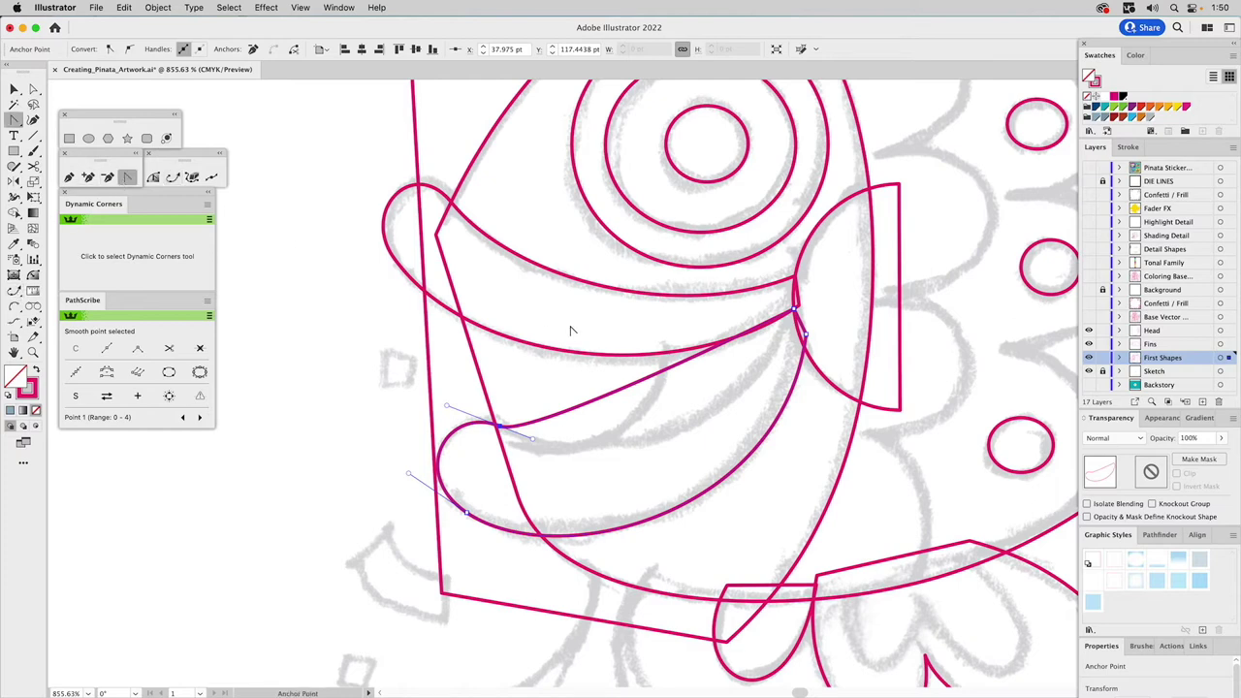
pyautogui.click(762, 331)
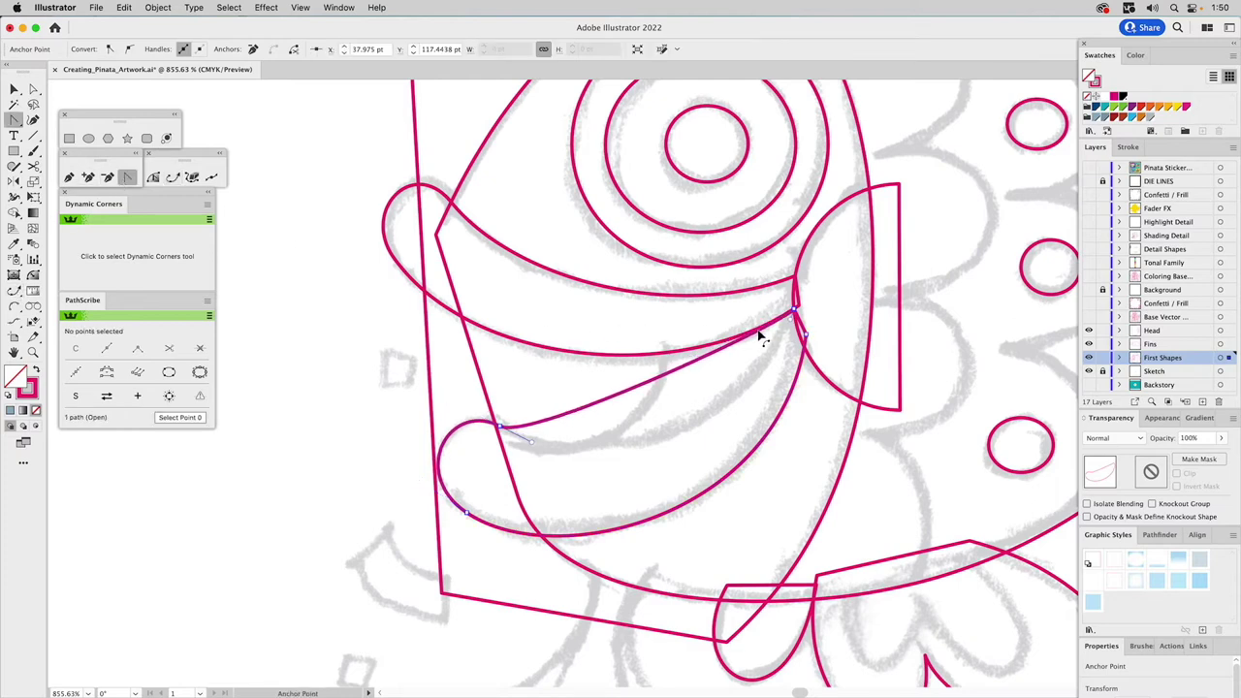
pyautogui.moveTo(791, 318); pyautogui.dragTo(739, 450)
pyautogui.moveTo(532, 448); pyautogui.dragTo(568, 465)
# Convert the lip's left-end anchor to smooth, refine the lower curve, and deselect everything
pyautogui.press('a')
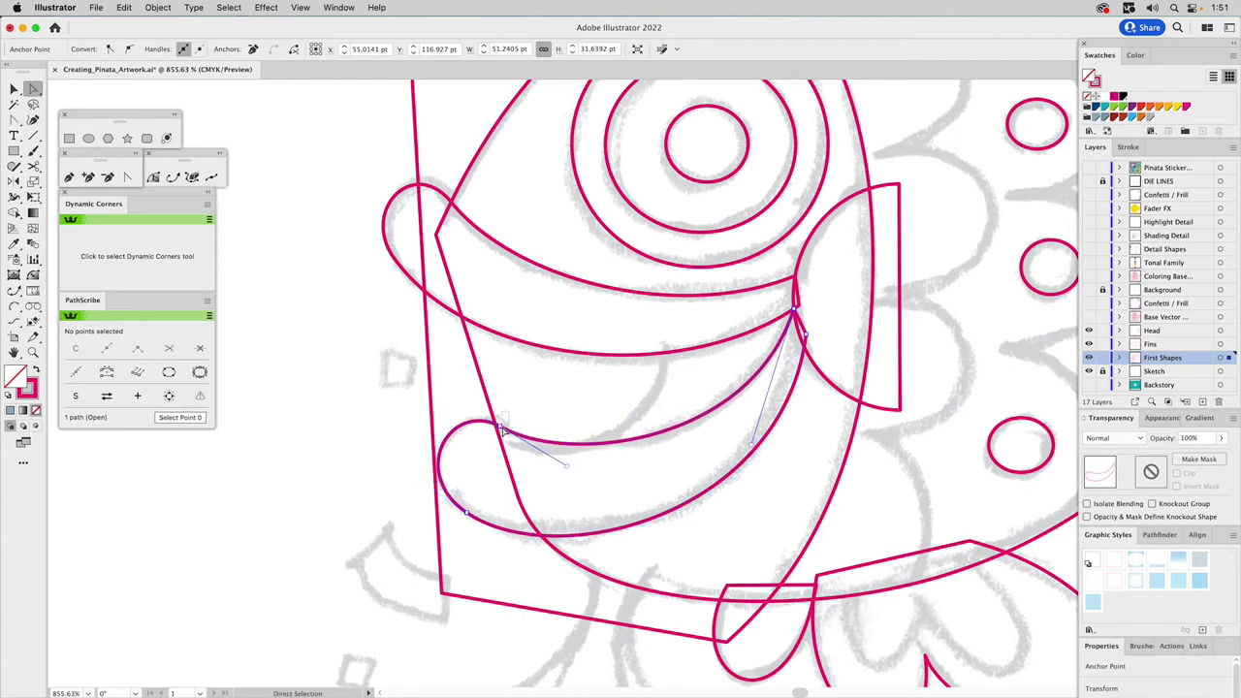
pyautogui.click(501, 428)
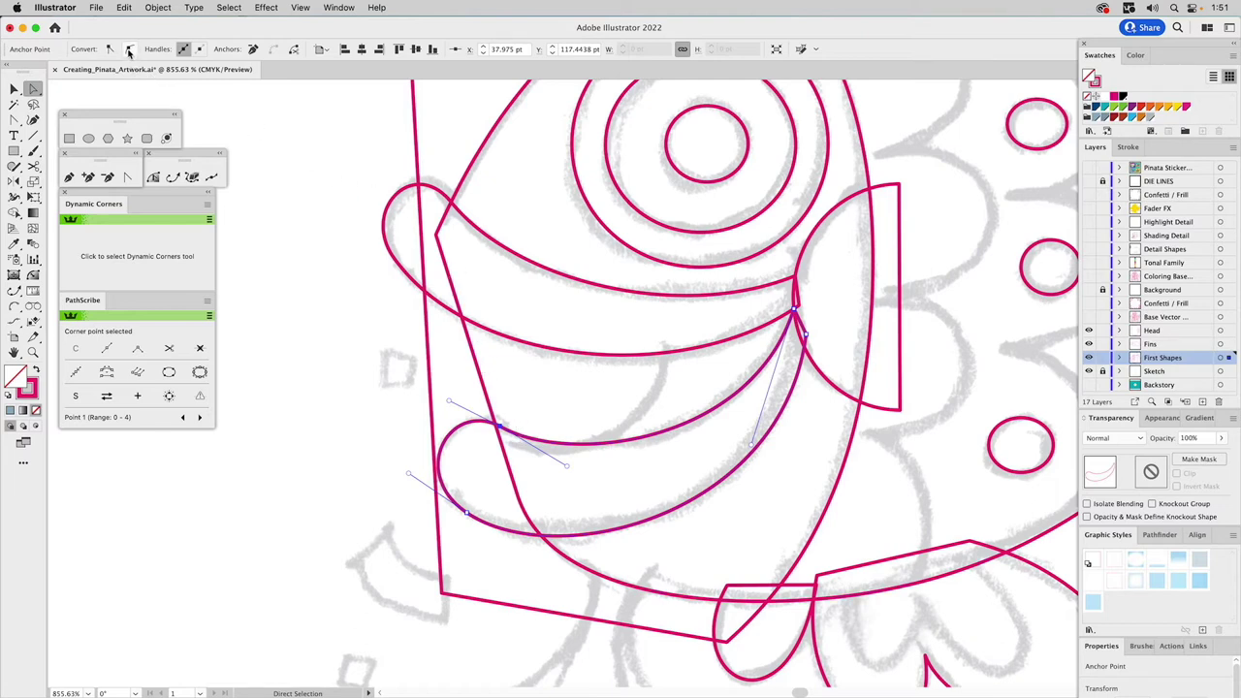
pyautogui.click(128, 50)
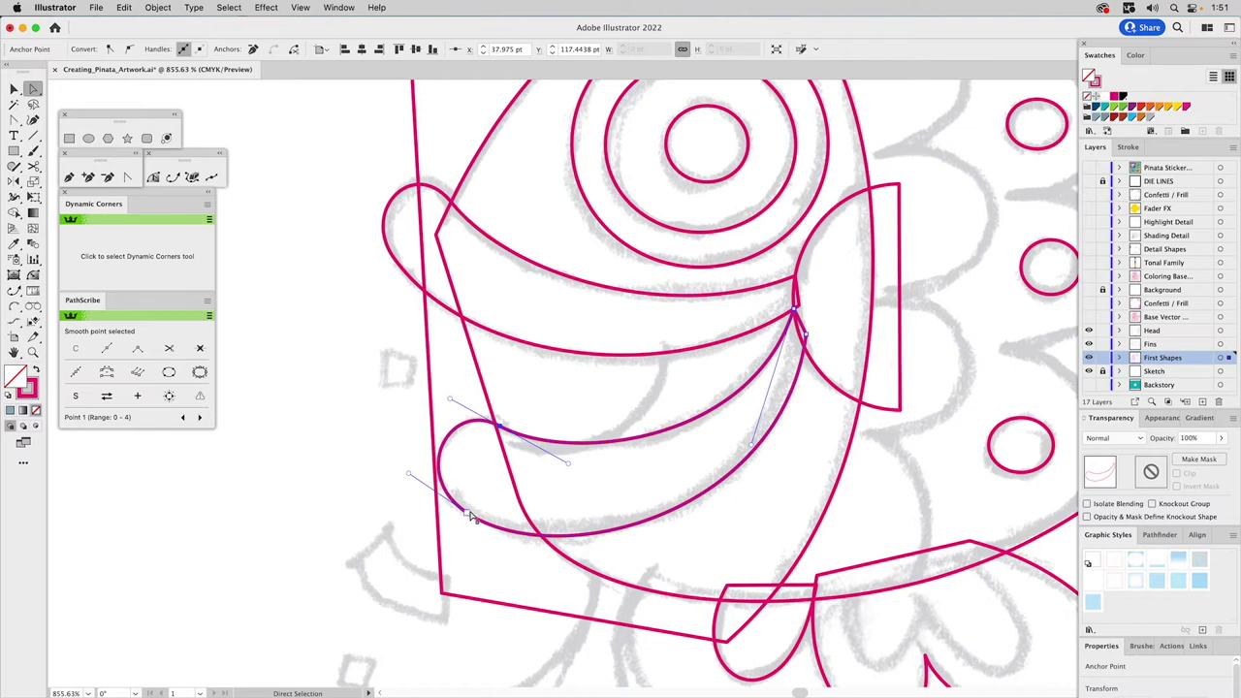
pyautogui.moveTo(469, 517)
pyautogui.mouseDown()
pyautogui.moveTo(483, 517)
pyautogui.moveTo(468, 513)
pyautogui.mouseUp()
pyautogui.moveTo(558, 574); pyautogui.dragTo(559, 560)
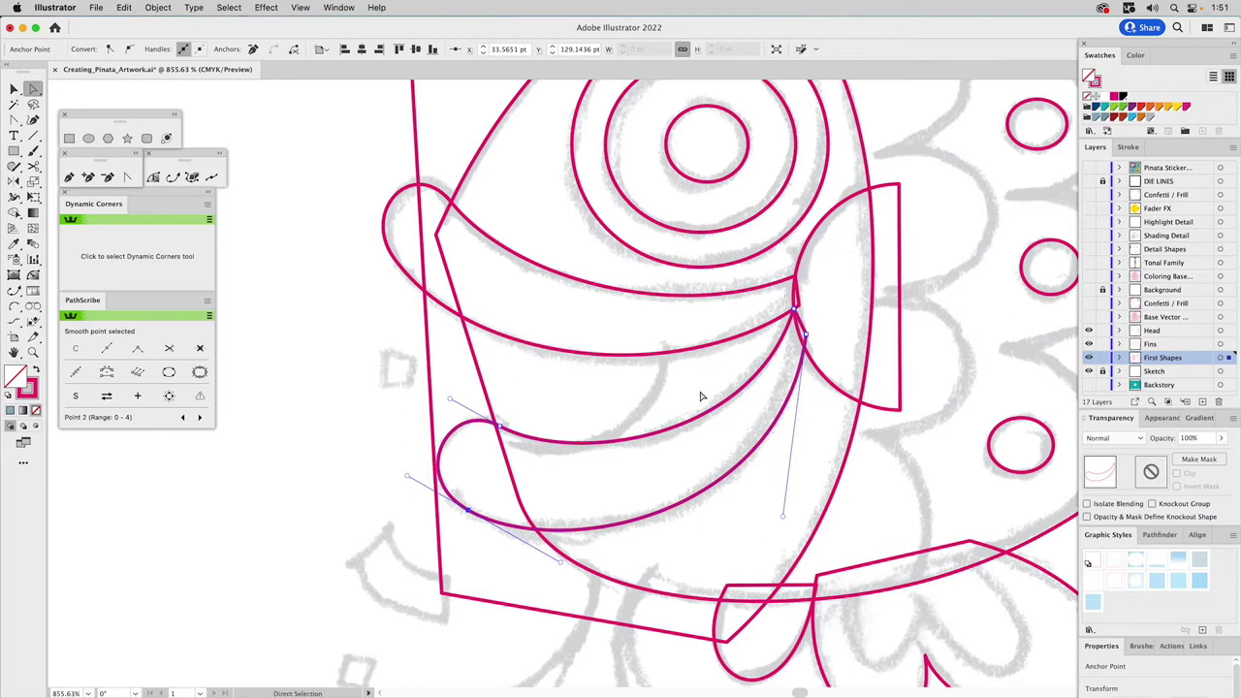
pyautogui.press('v')
pyautogui.hotkey('ctrl', 'shift', 'a')
pyautogui.press('space')
pyautogui.moveTo(840, 371); pyautogui.dragTo(801, 398)
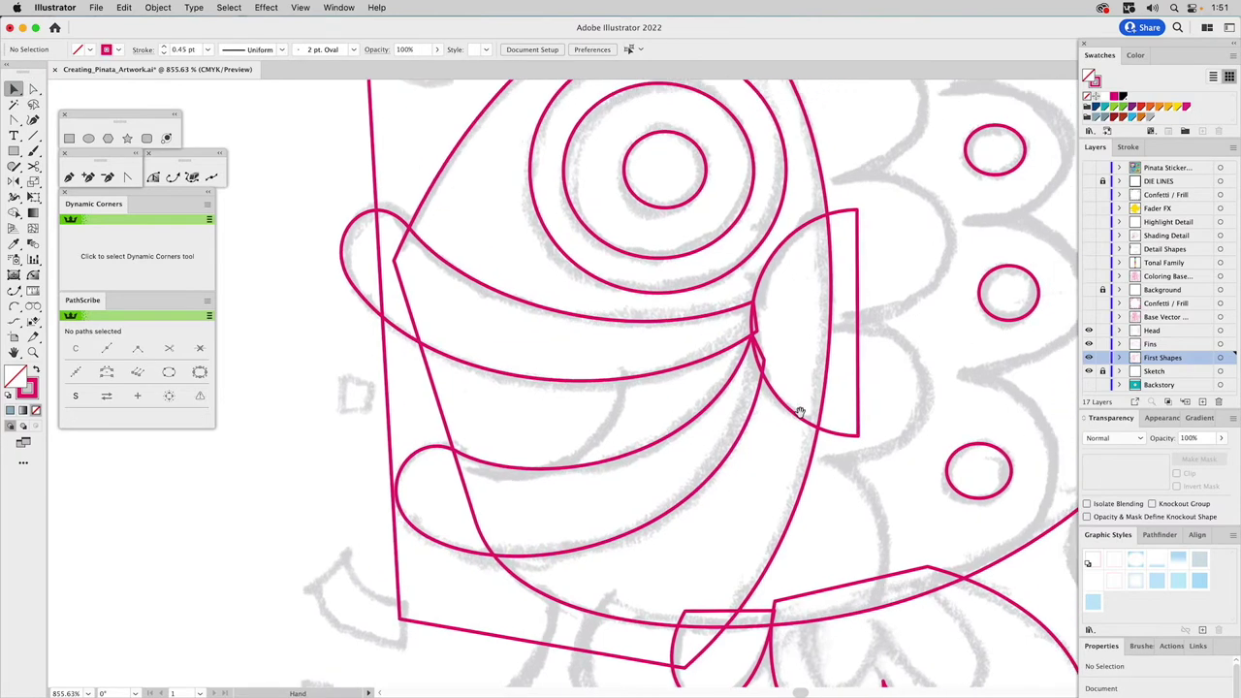
# Fill the half-circle blue and subtract it from the mouth curve with Minus Front
pyautogui.click(789, 411)
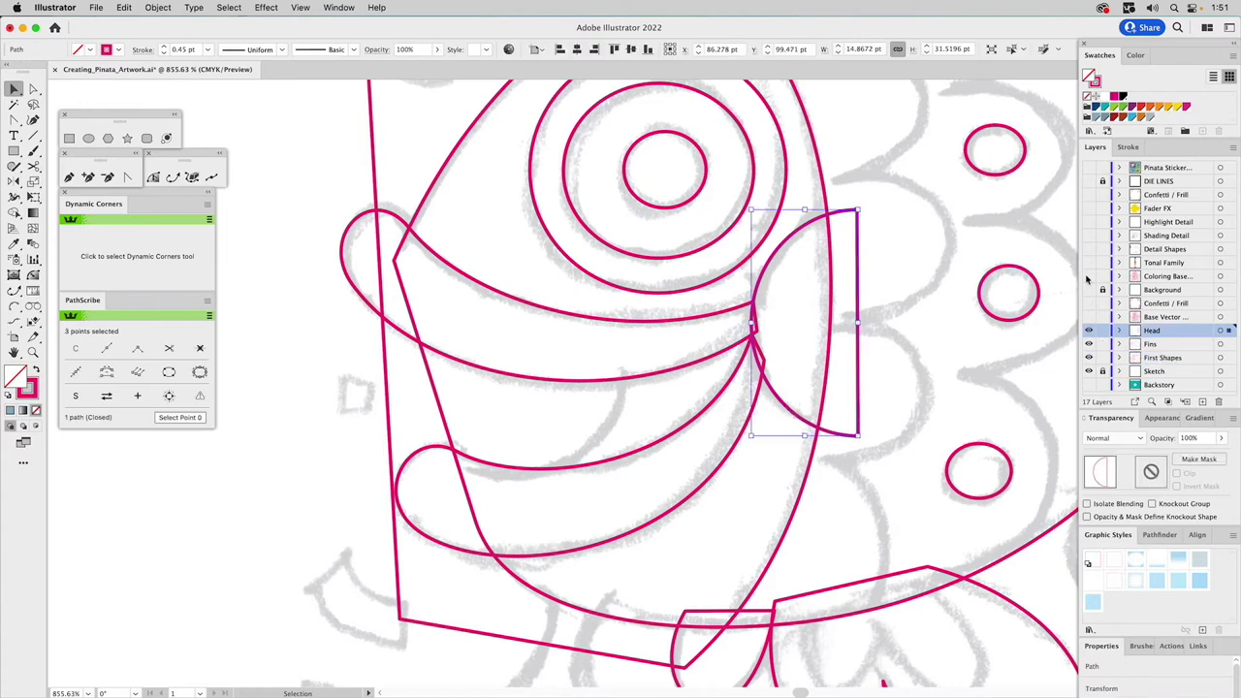
pyautogui.click(1130, 116)
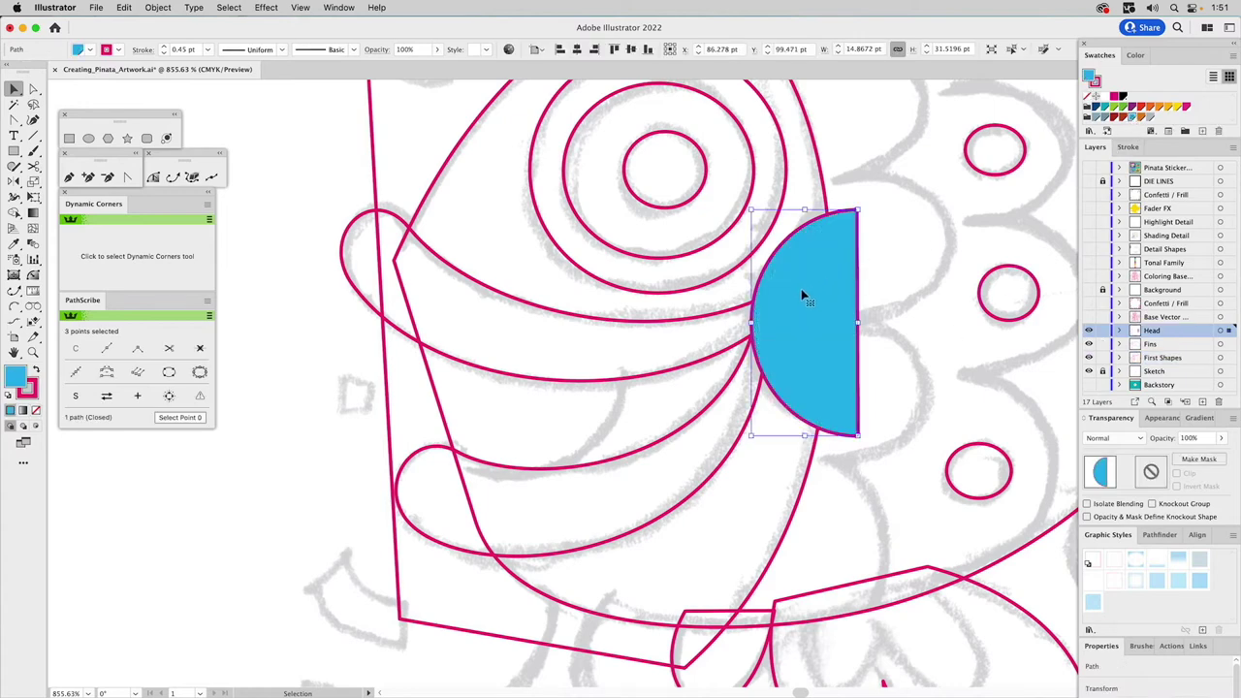
pyautogui.keyDown('shift'); pyautogui.click(740, 311); pyautogui.keyUp('shift')
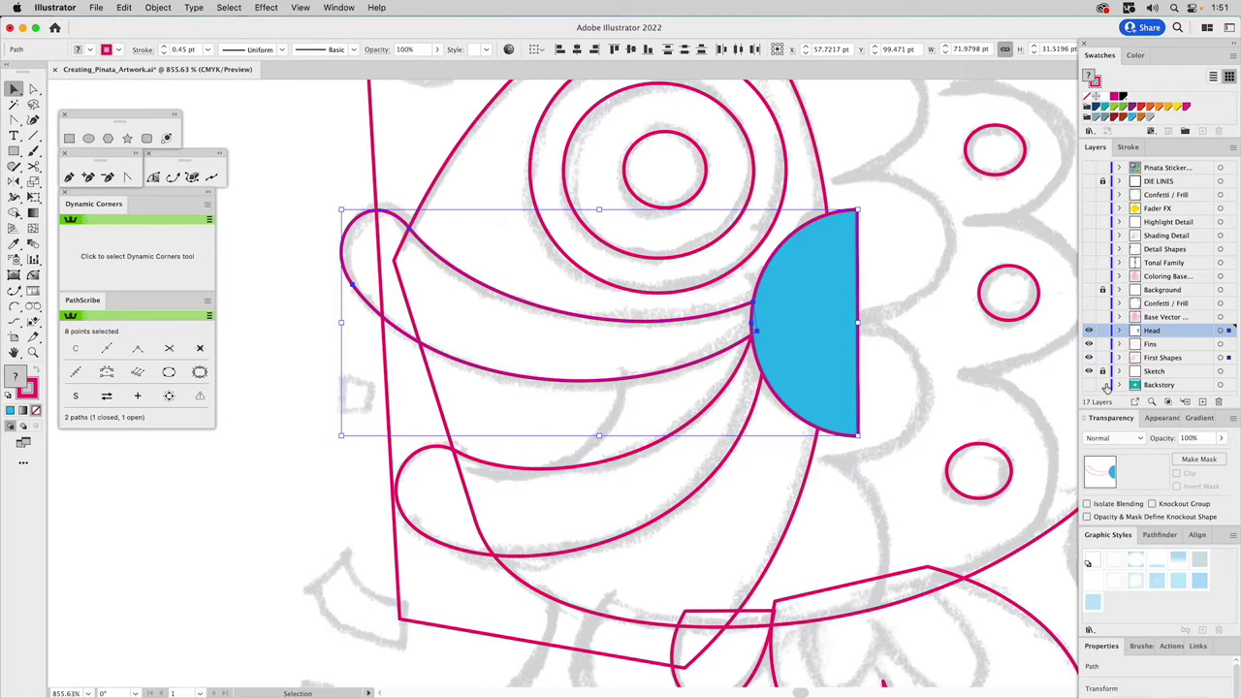
pyautogui.click(1163, 539)
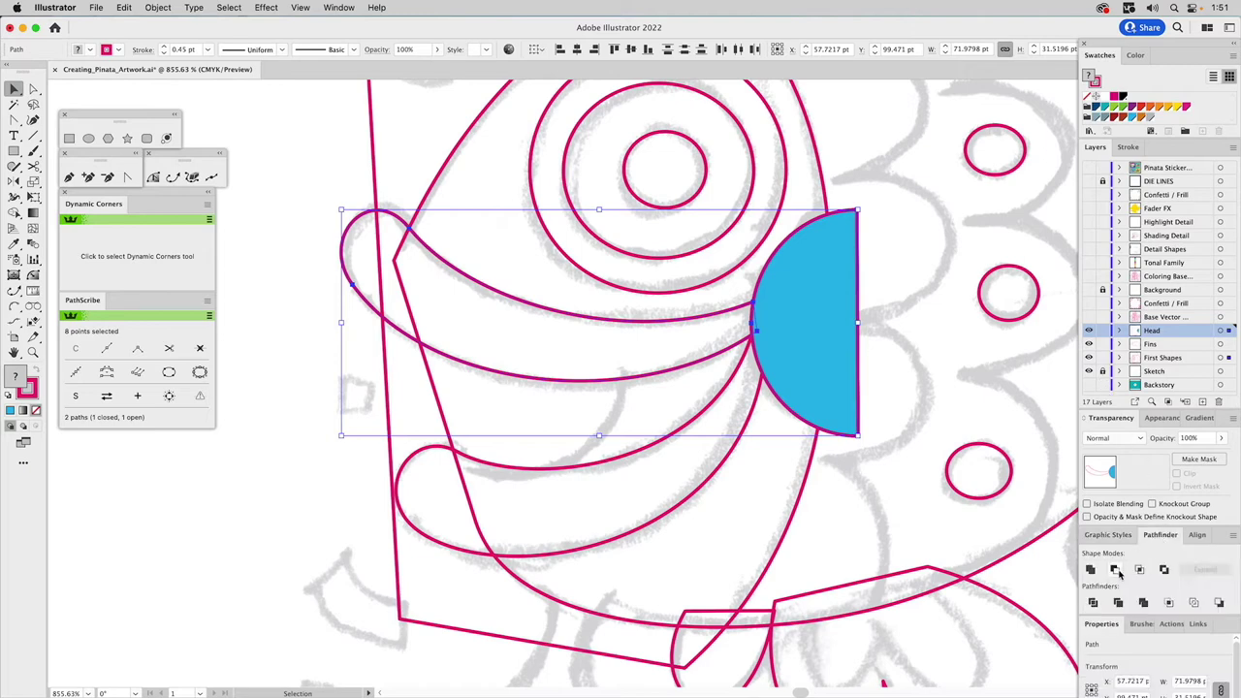
pyautogui.click(1114, 570)
# Subtract the blue half-circle from the lower mouth curve with Minus Front, then deselect
pyautogui.click(809, 388)
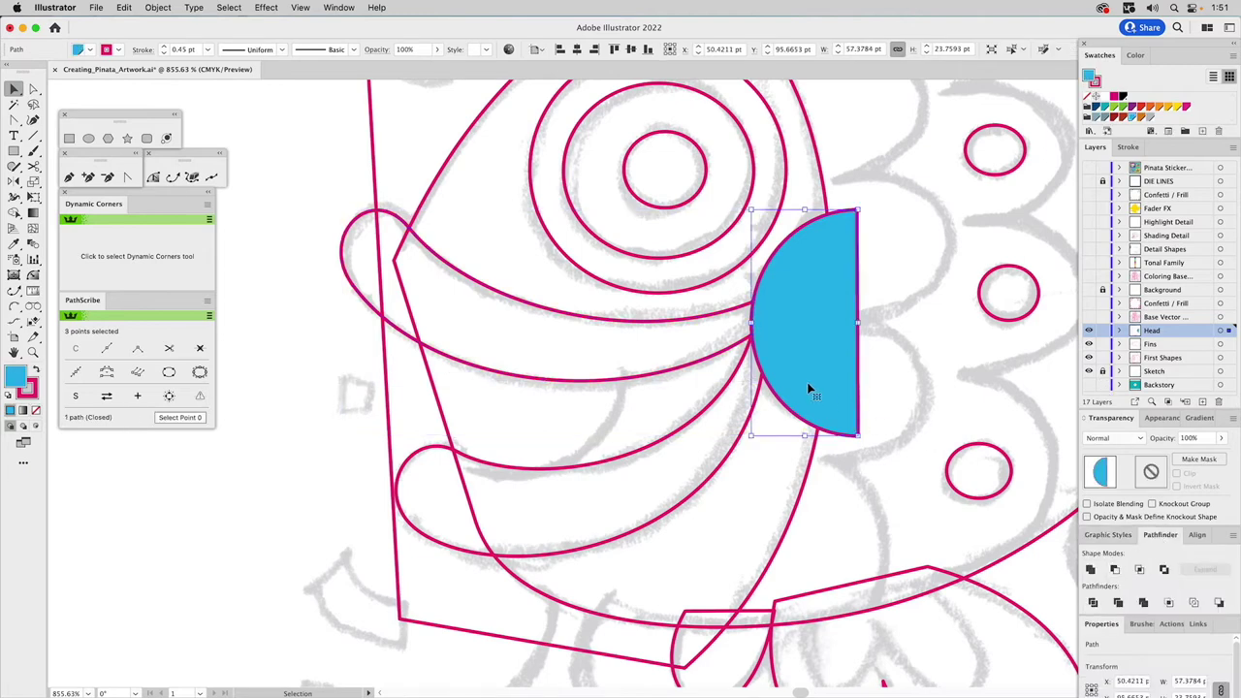
pyautogui.keyDown('shift'); pyautogui.click(757, 405); pyautogui.keyUp('shift')
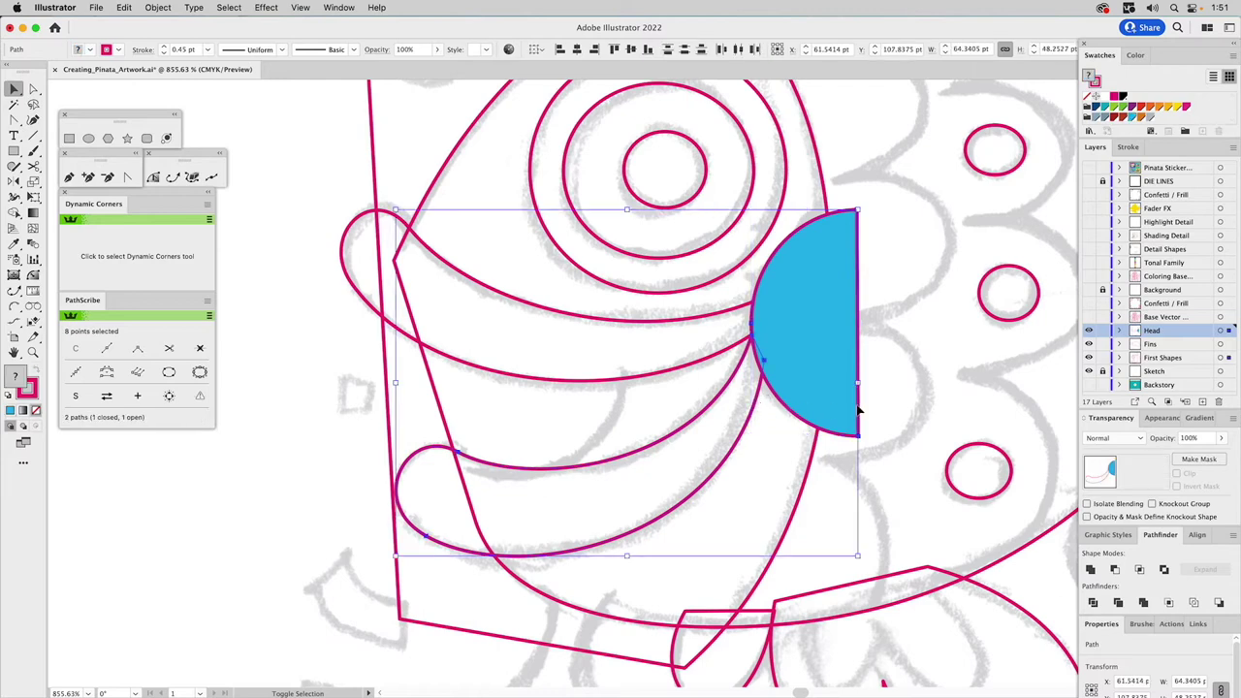
pyautogui.click(1116, 571)
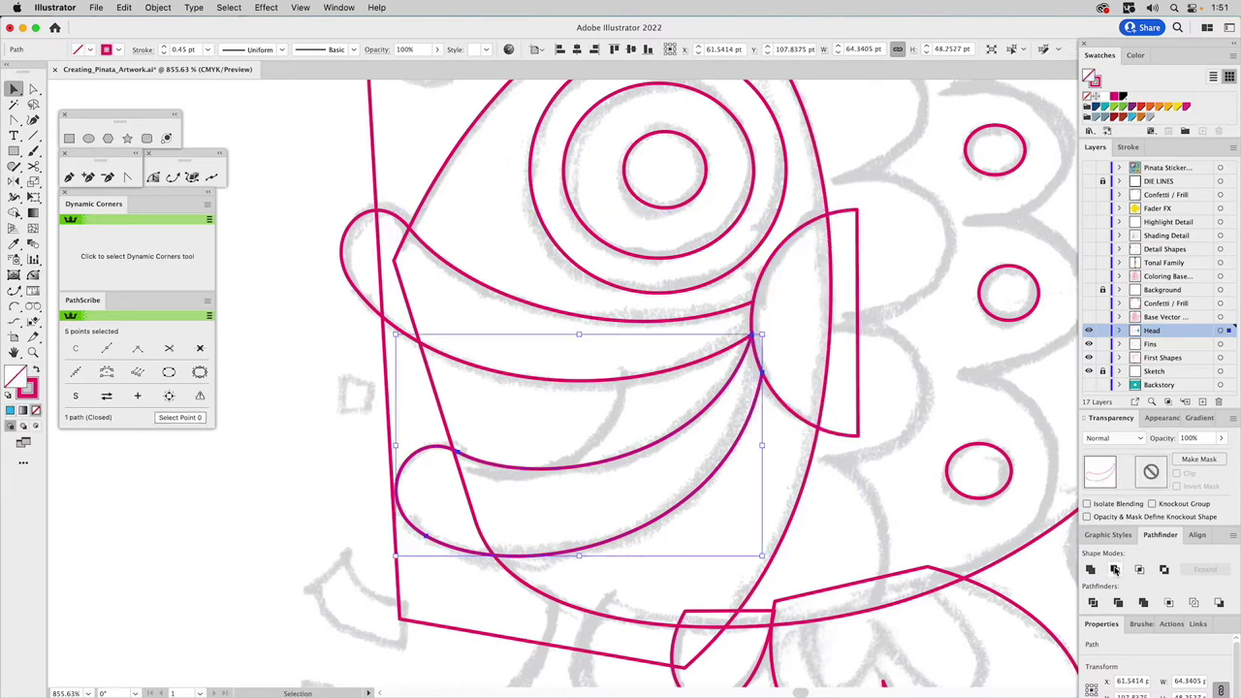
pyautogui.click(977, 396)
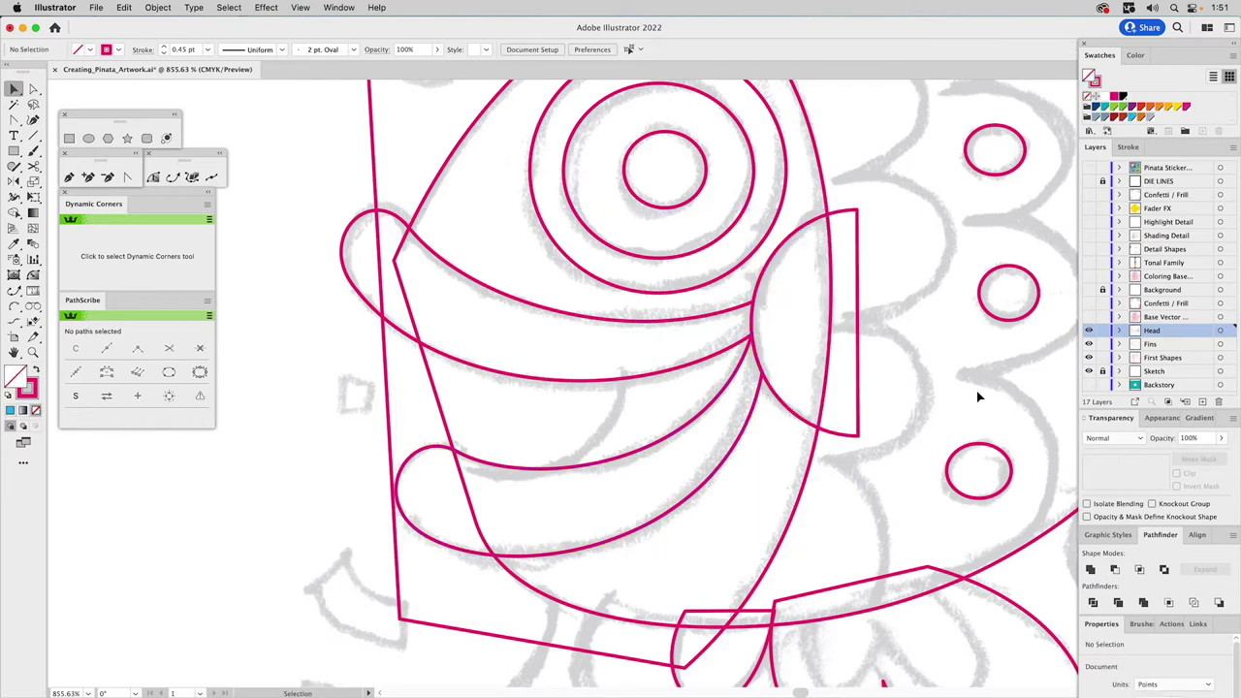
pyautogui.click(69, 176)
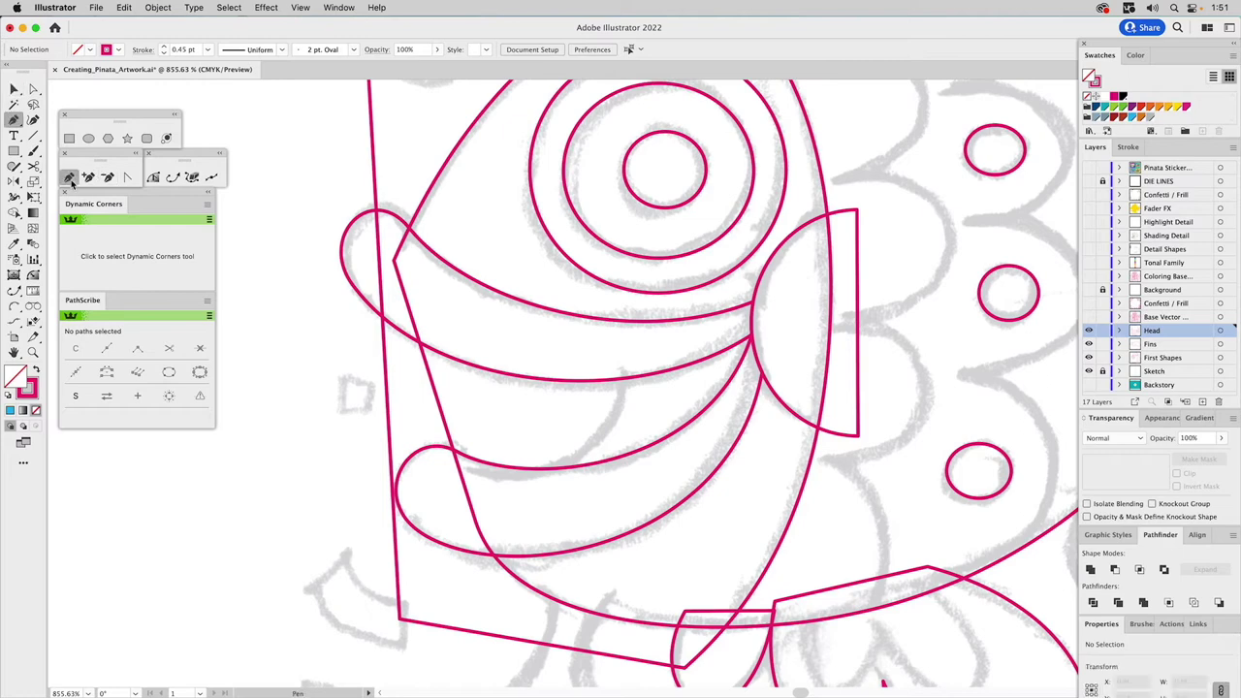
# Draw a closed six-point shape with the Pen tool between the upper and lower lips
pyautogui.click(617, 371)
pyautogui.moveTo(548, 479); pyautogui.dragTo(677, 469)
pyautogui.click(676, 469)
pyautogui.moveTo(749, 376); pyautogui.dragTo(752, 339)
pyautogui.click(751, 335)
pyautogui.click(720, 331)
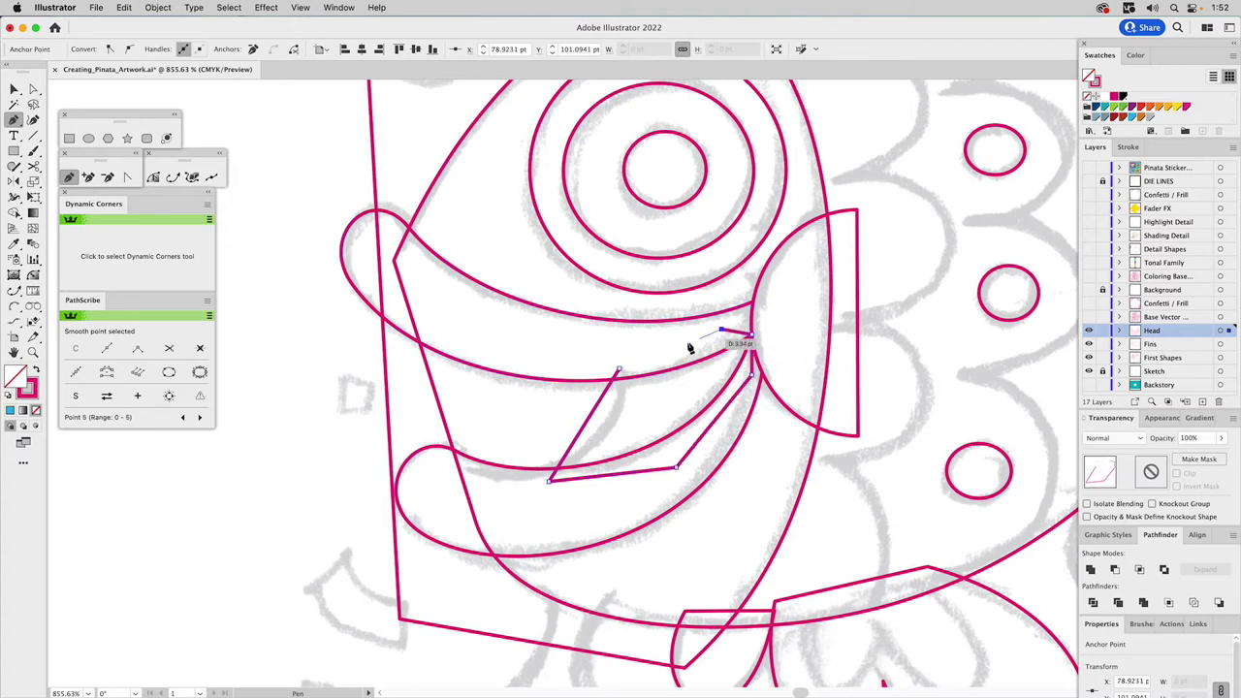
pyautogui.click(620, 374)
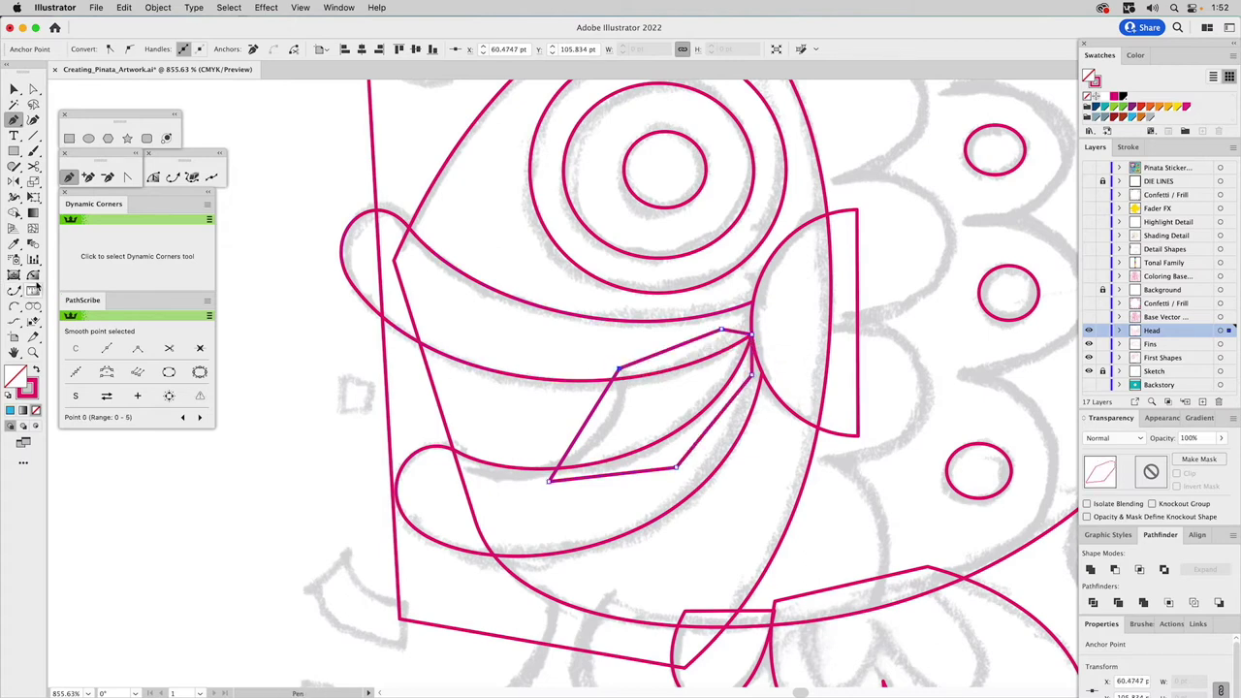
# Bend the shape's left side into a curve and move its bottom anchor onto the lower lip
pyautogui.click(127, 177)
pyautogui.moveTo(587, 421); pyautogui.dragTo(609, 424)
pyautogui.press('a')
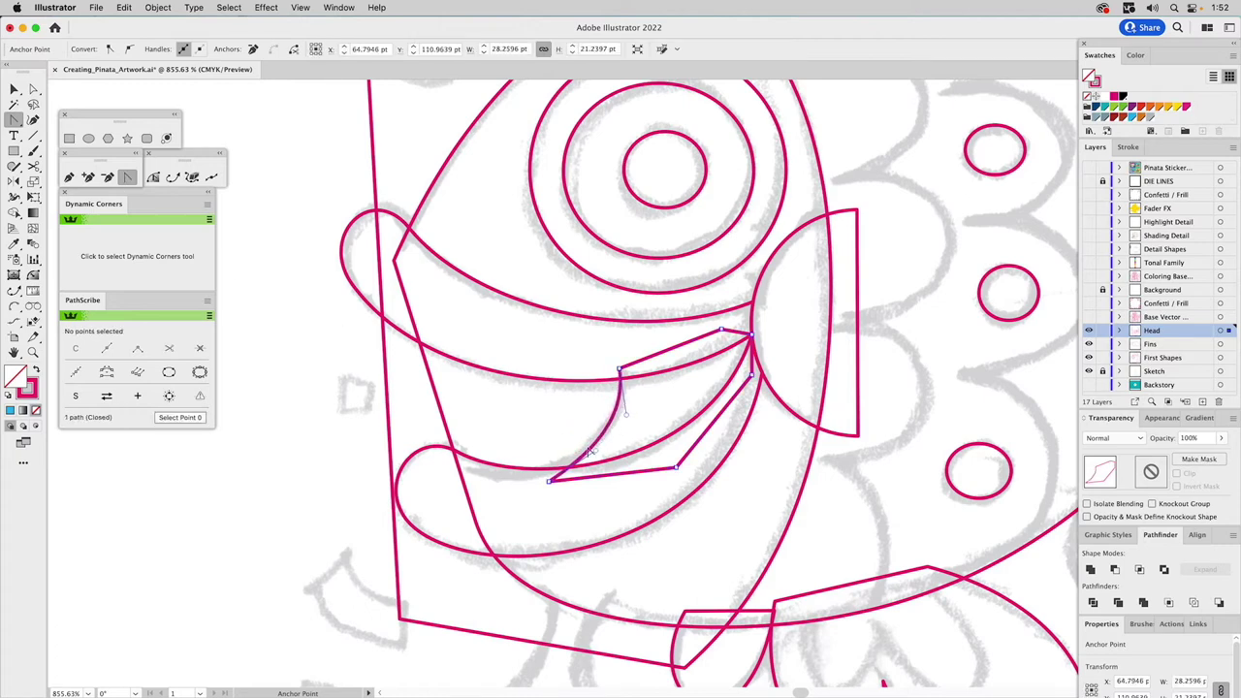
pyautogui.moveTo(548, 480); pyautogui.dragTo(541, 473)
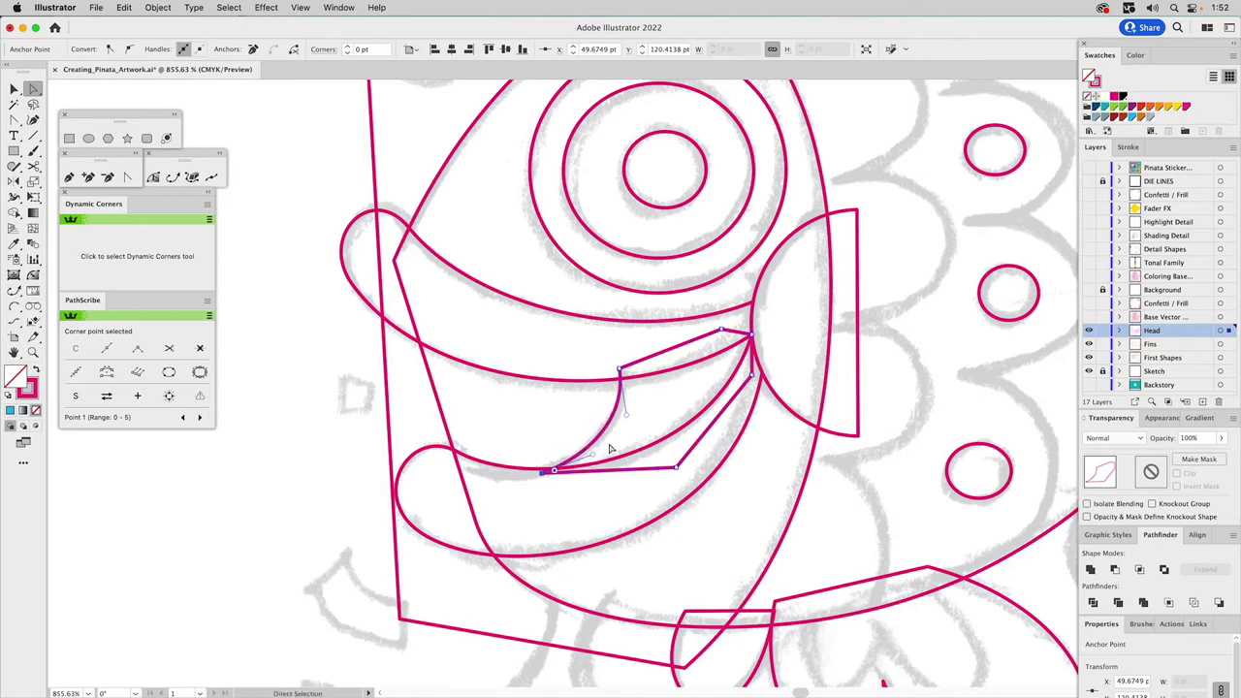
pyautogui.press('v')
pyautogui.click(591, 373)
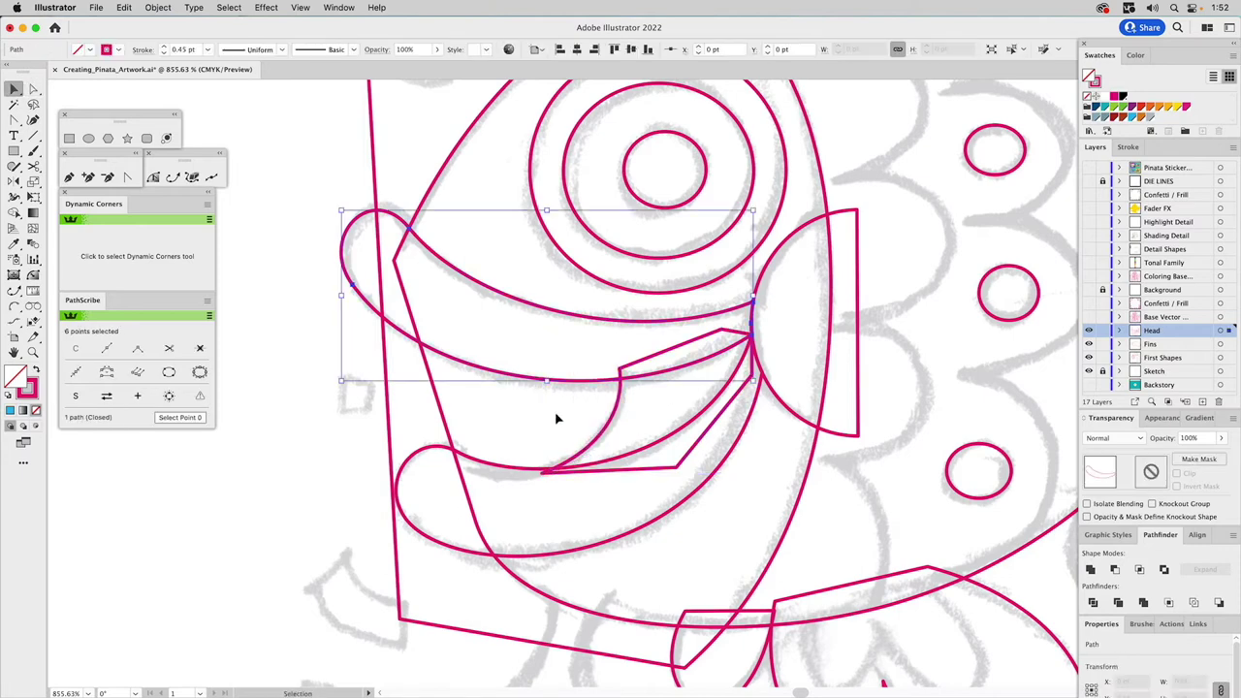
# Fill both lips teal, group them into a compound path, and Minus Front them from the new shape
pyautogui.keyDown('shift'); pyautogui.click(484, 472); pyautogui.keyUp('shift')
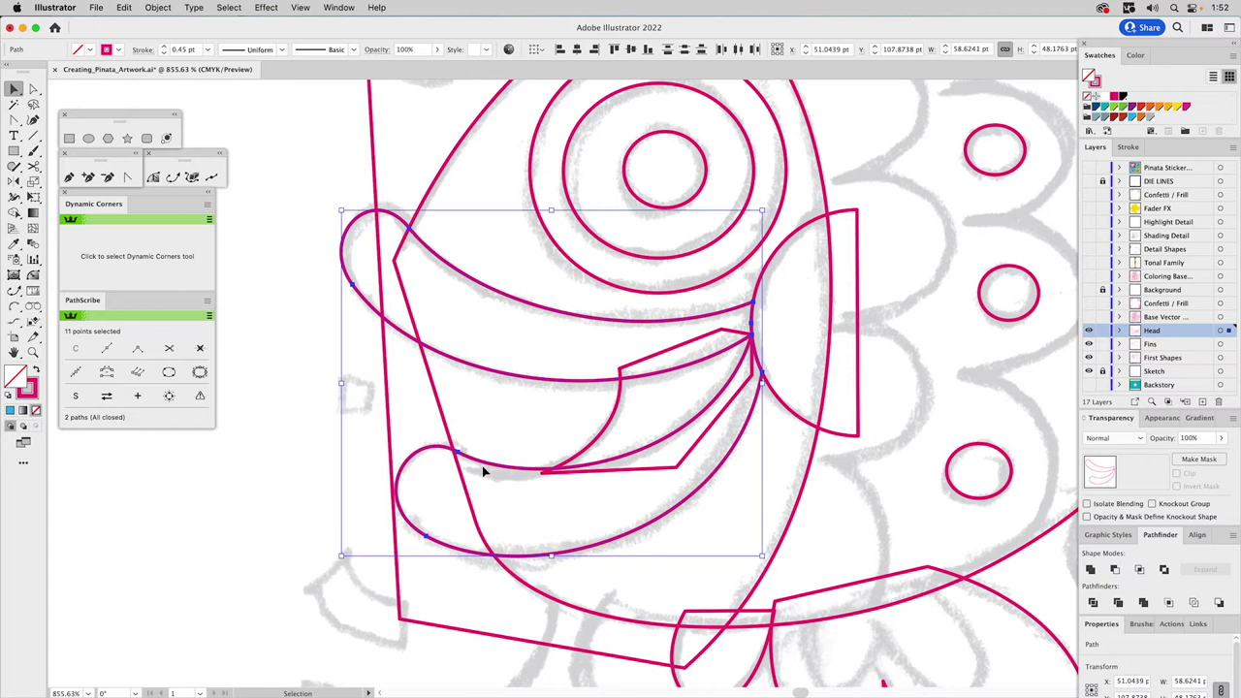
pyautogui.click(1102, 111)
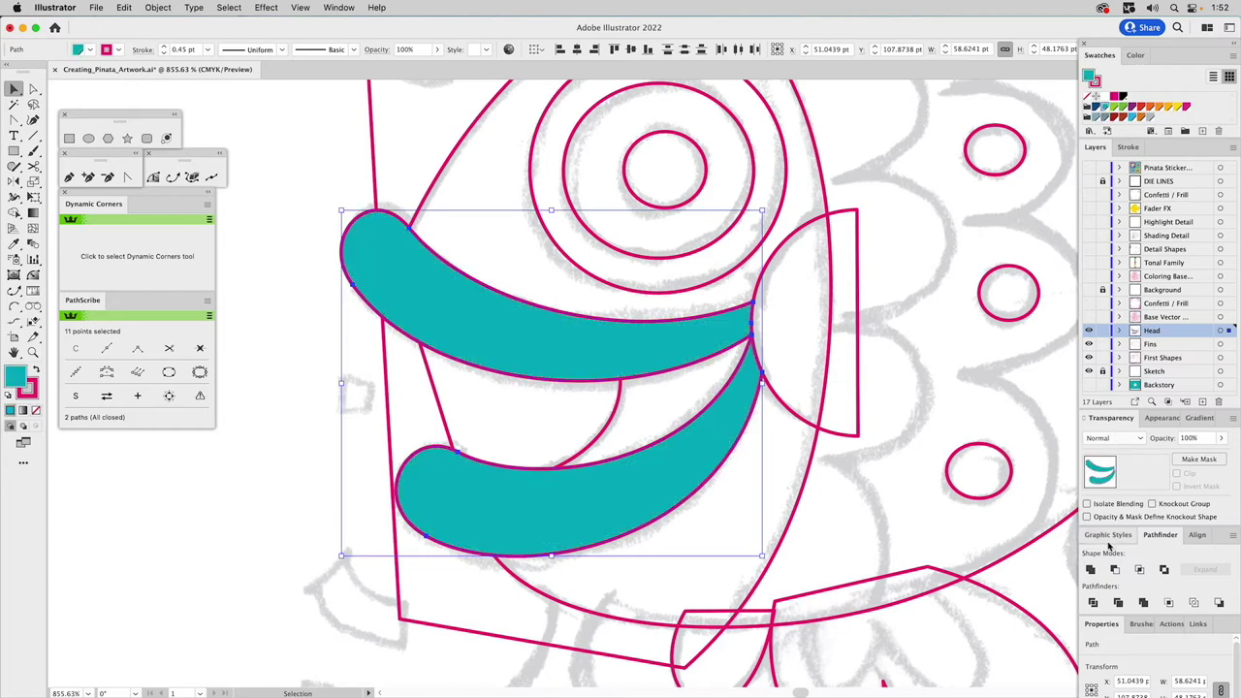
pyautogui.press('super+g')
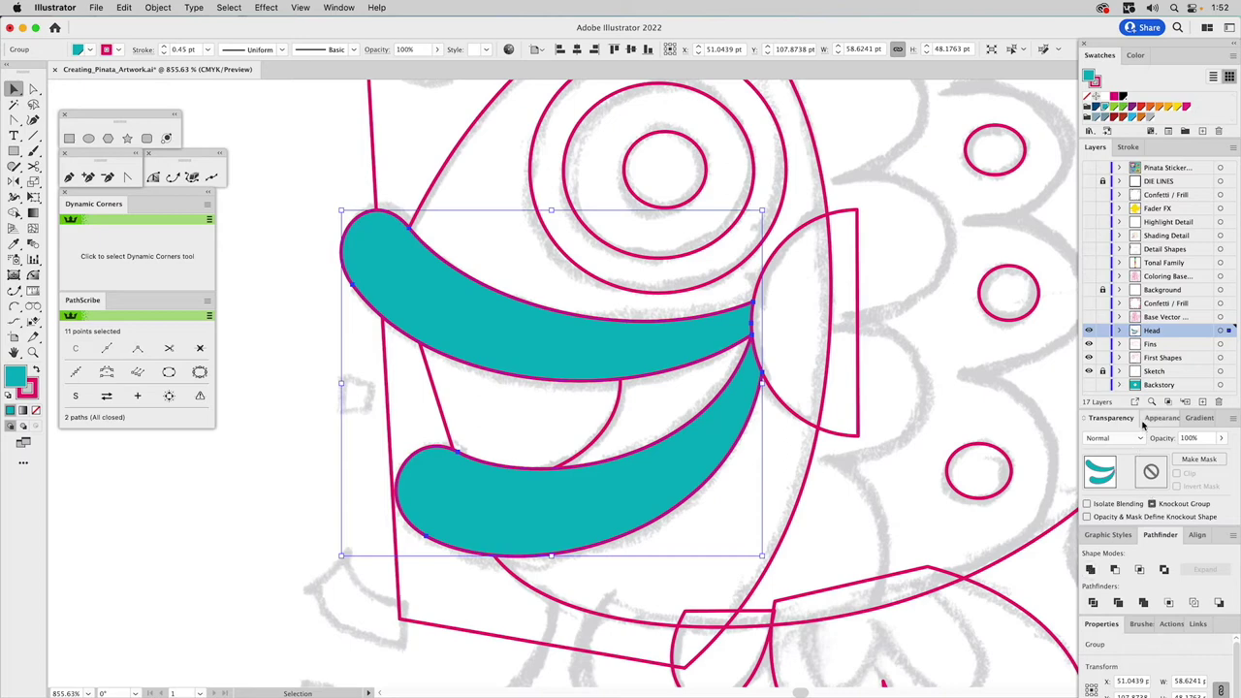
pyautogui.click(1156, 419)
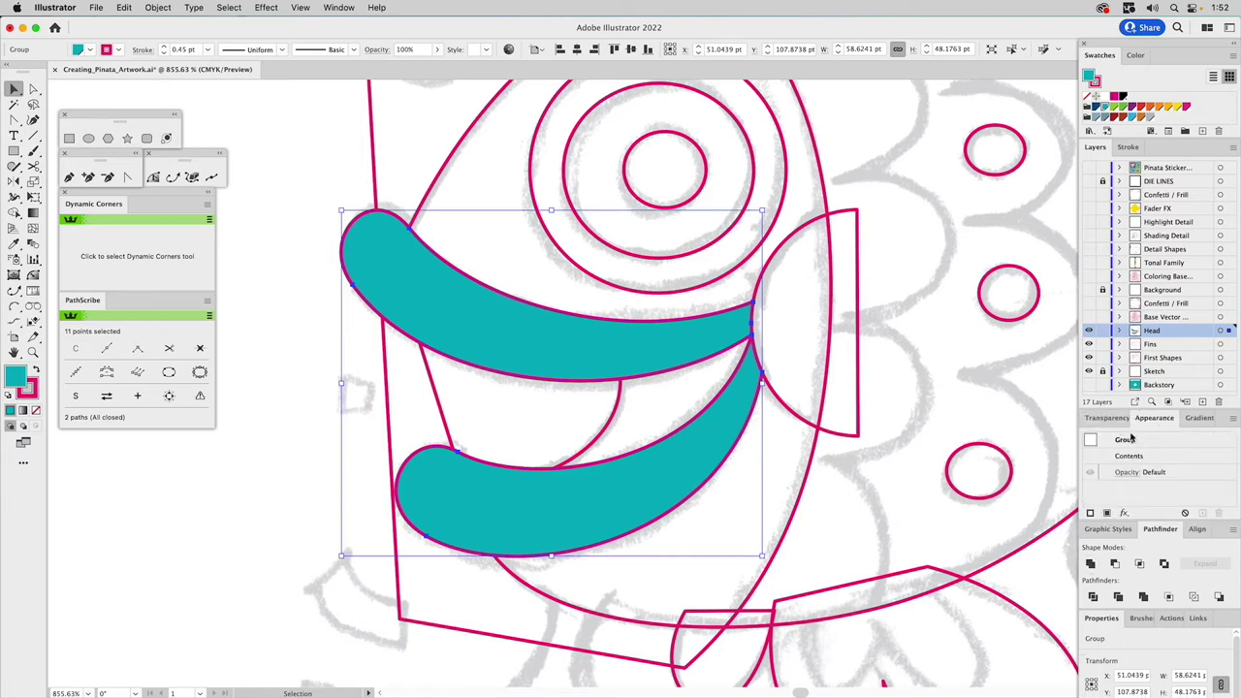
pyautogui.press('super+8')
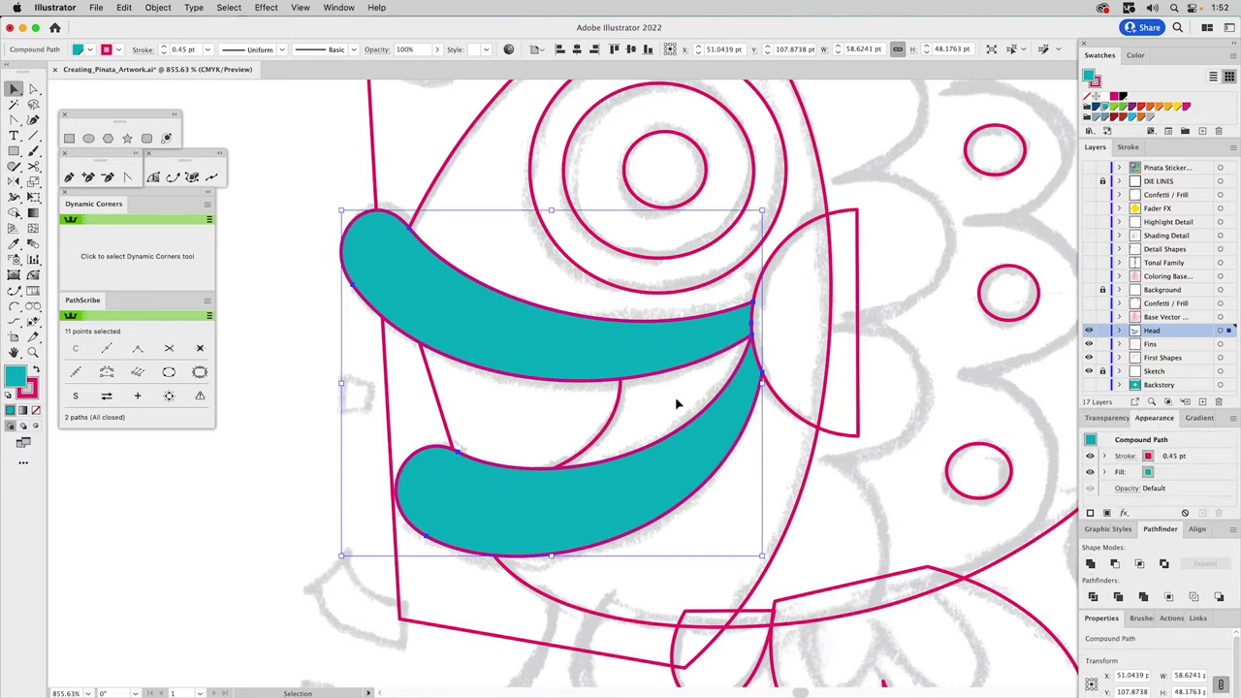
pyautogui.keyDown('shift'); pyautogui.click(620, 388); pyautogui.keyUp('shift')
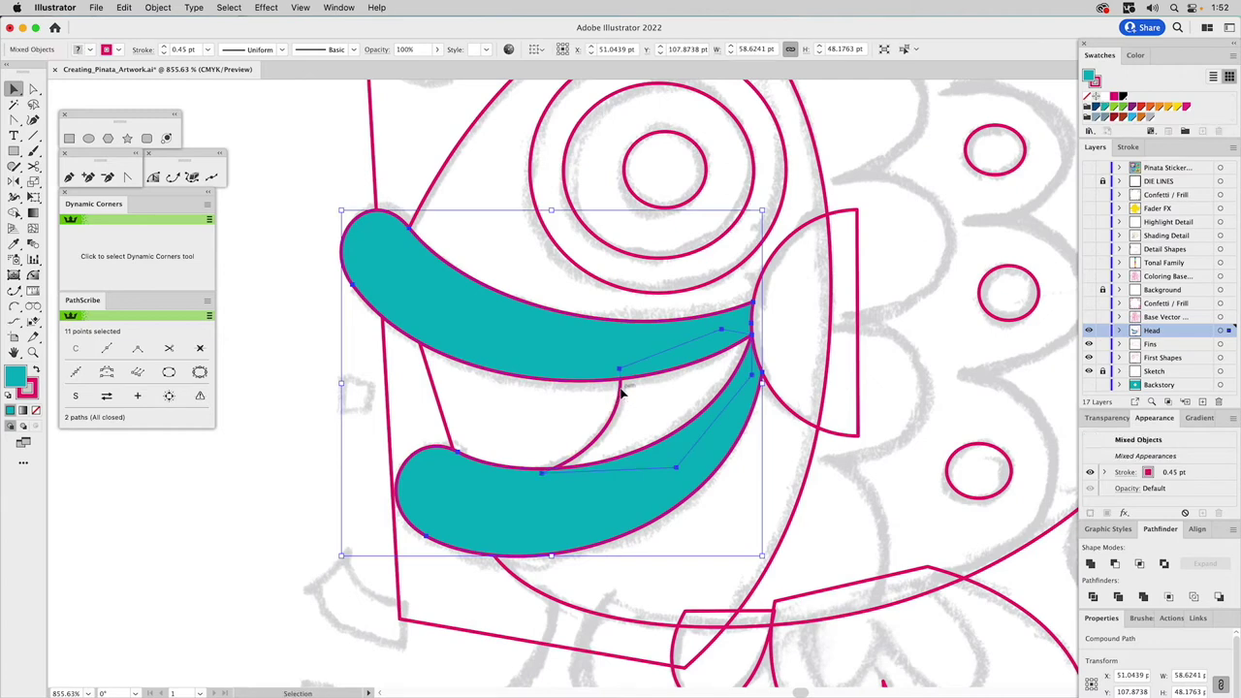
pyautogui.click(1115, 564)
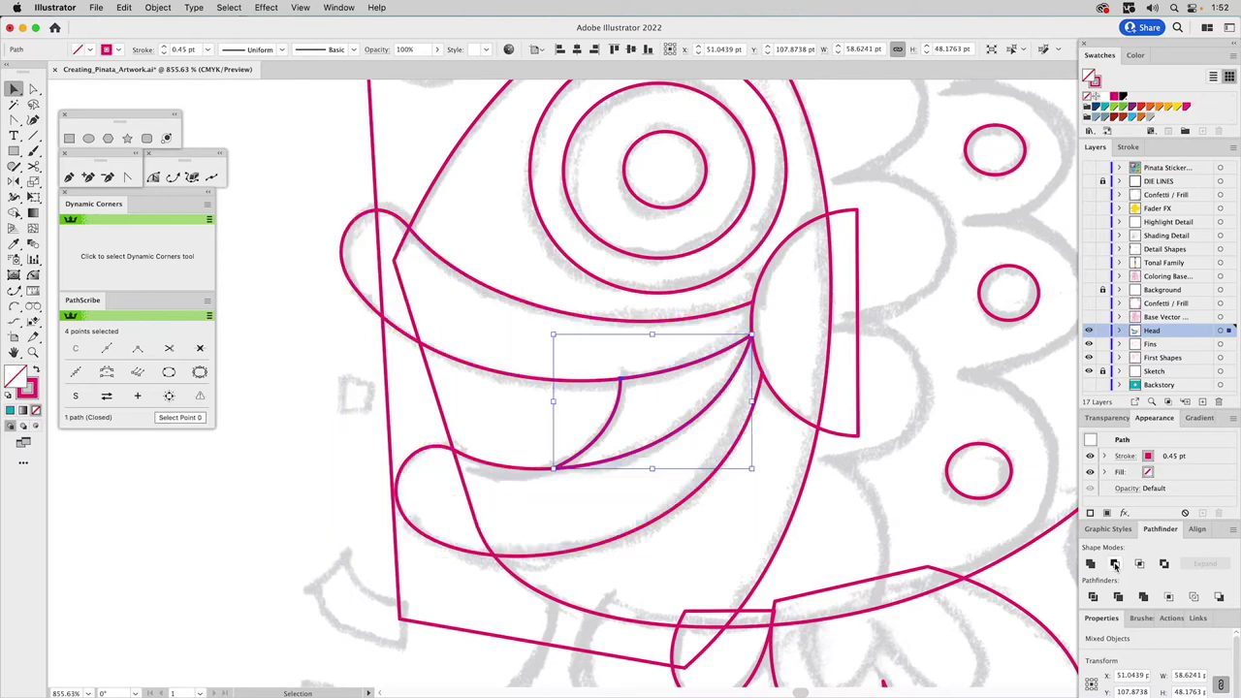
pyautogui.click(776, 482)
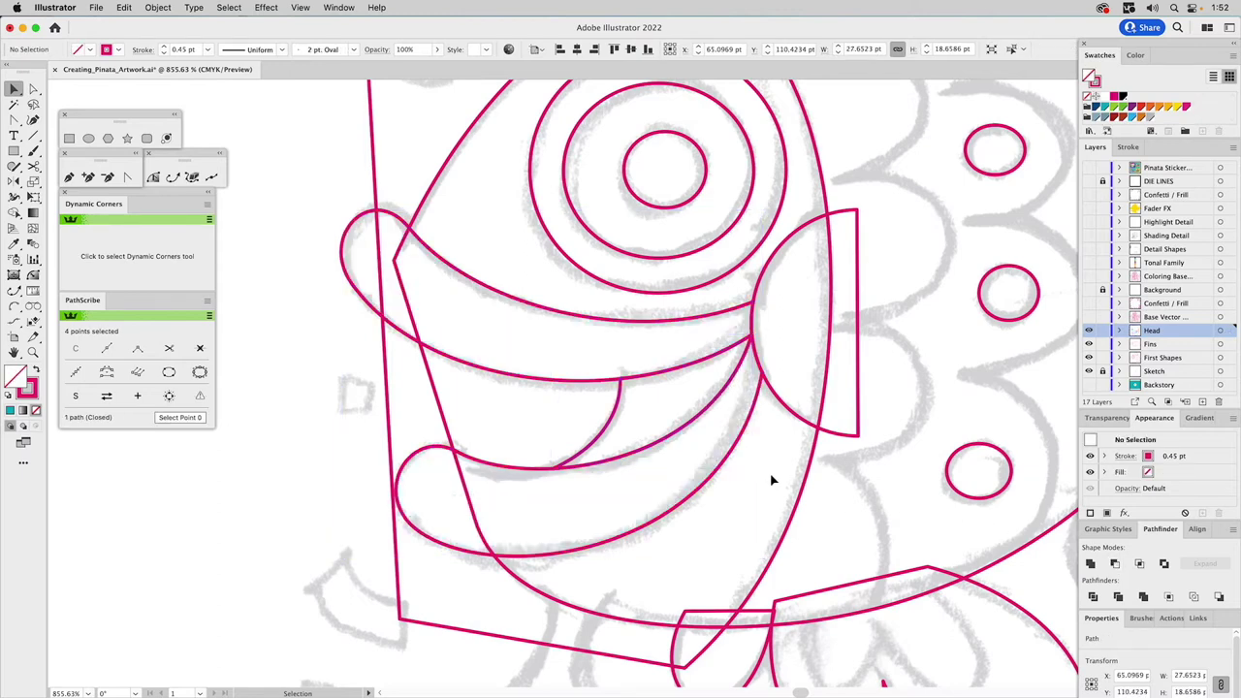
# Draw a small circle over the crescent and Intersect them to leave a small dome
pyautogui.click(88, 139)
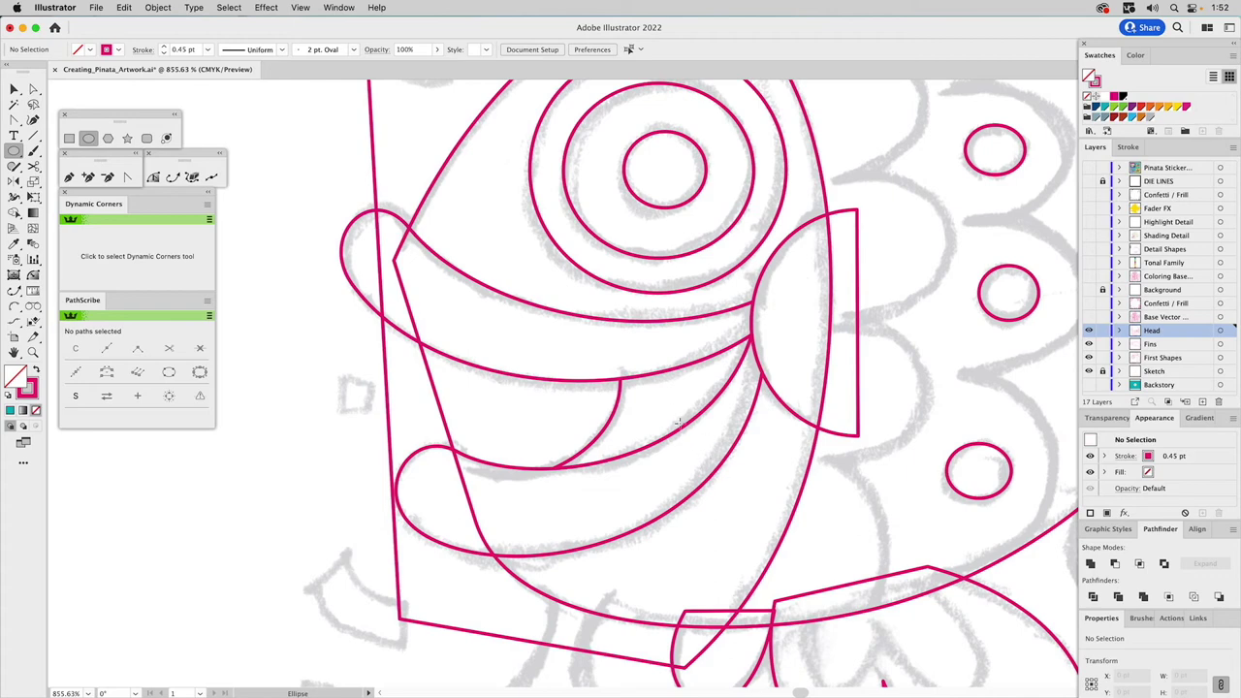
pyautogui.moveTo(684, 430); pyautogui.dragTo(727, 474)
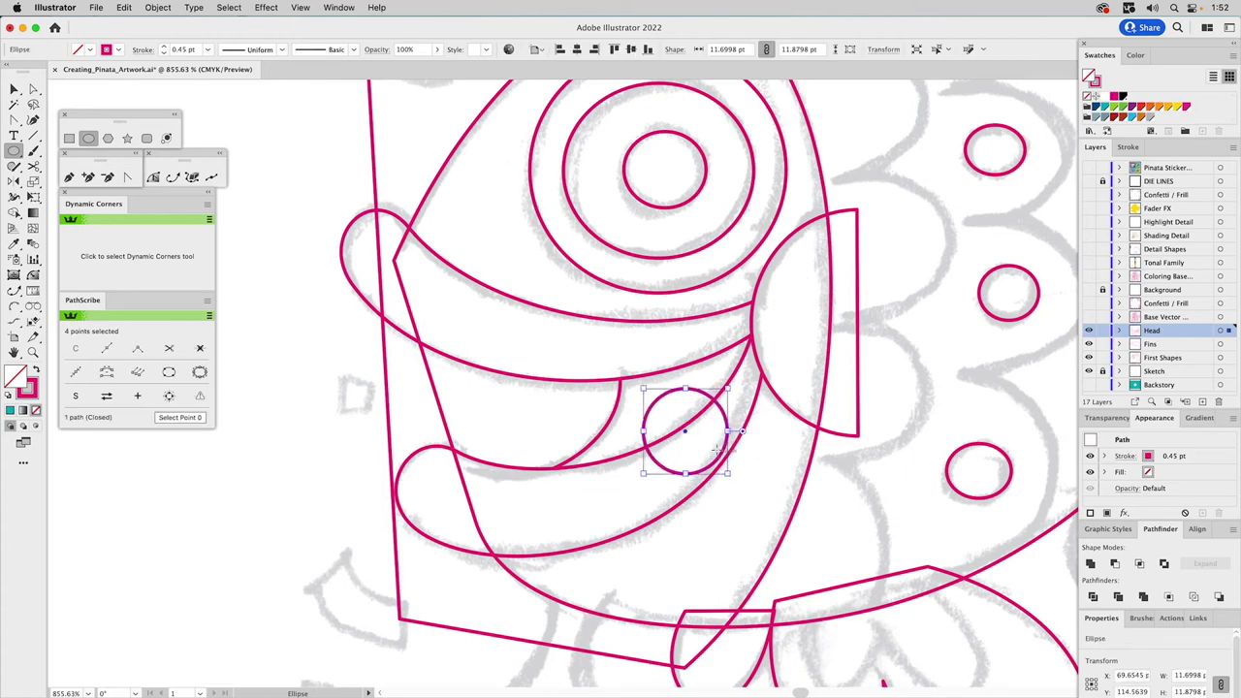
pyautogui.press('v')
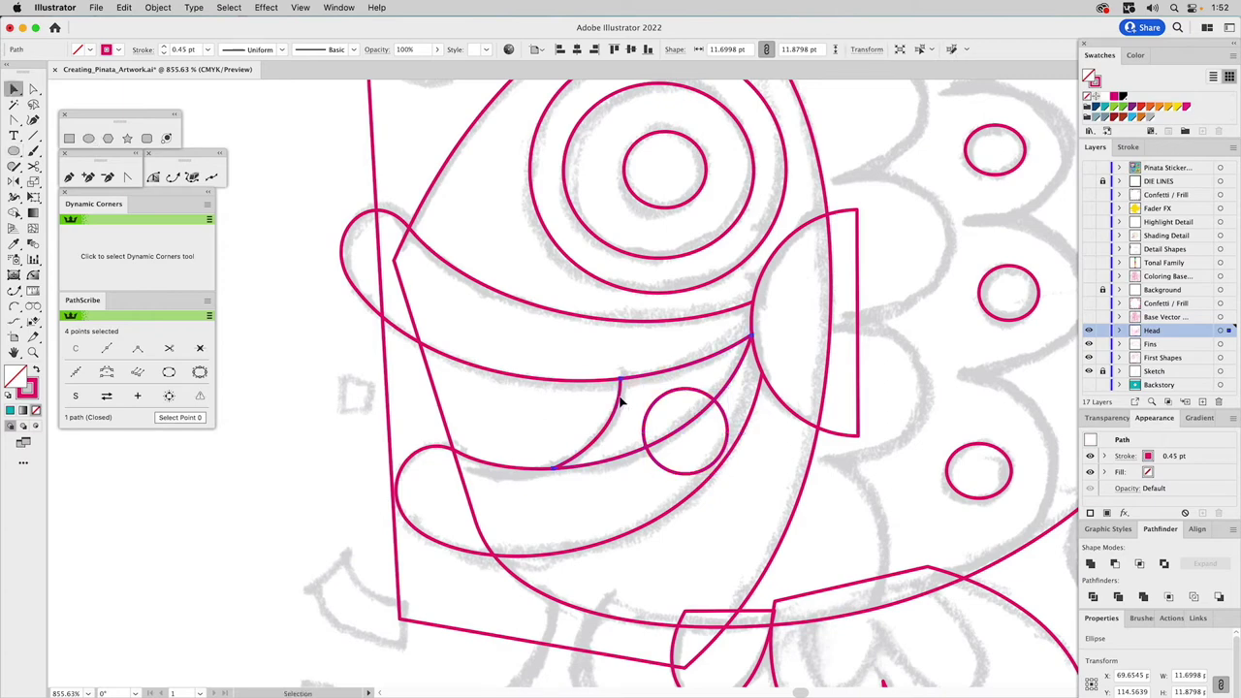
pyautogui.click(621, 400)
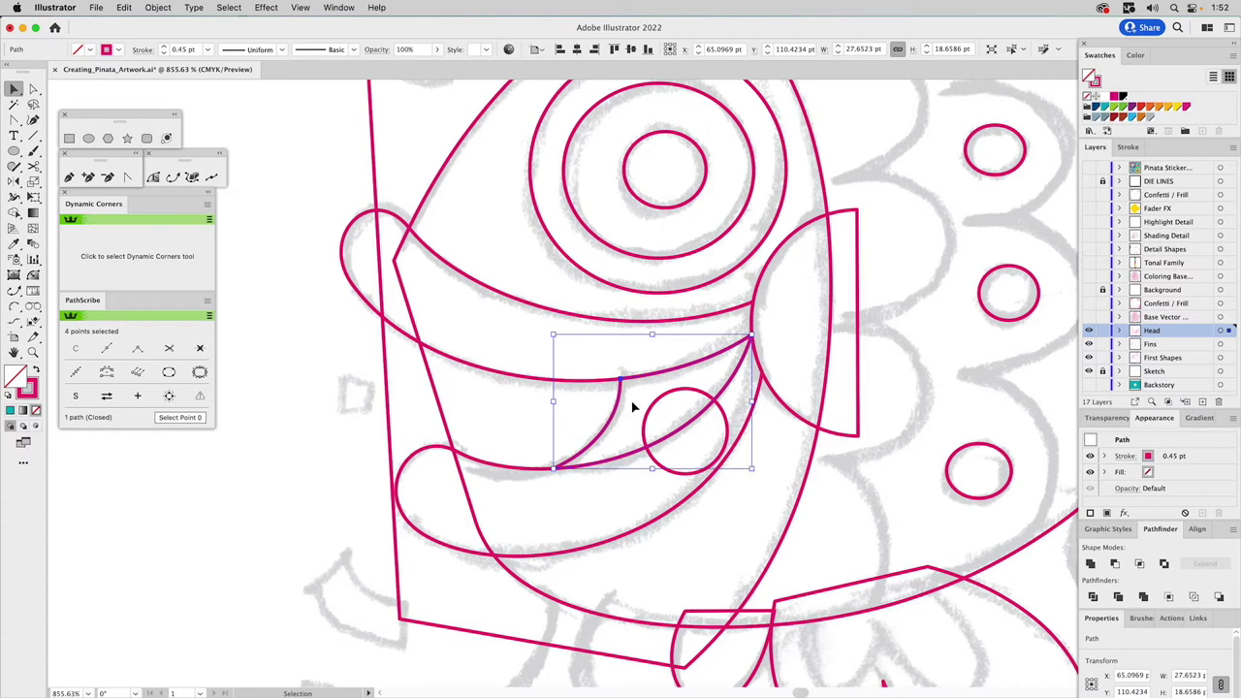
pyautogui.keyDown('shift'); pyautogui.click(665, 401); pyautogui.keyUp('shift')
pyautogui.click(1139, 563)
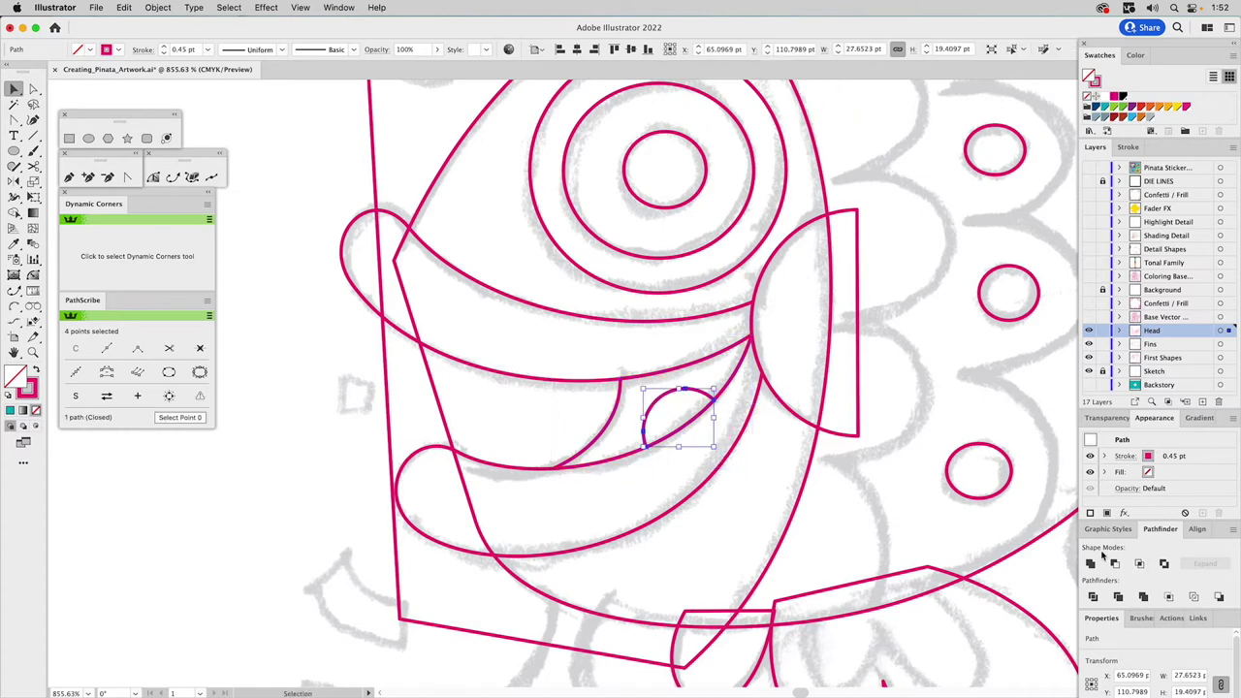
pyautogui.click(778, 493)
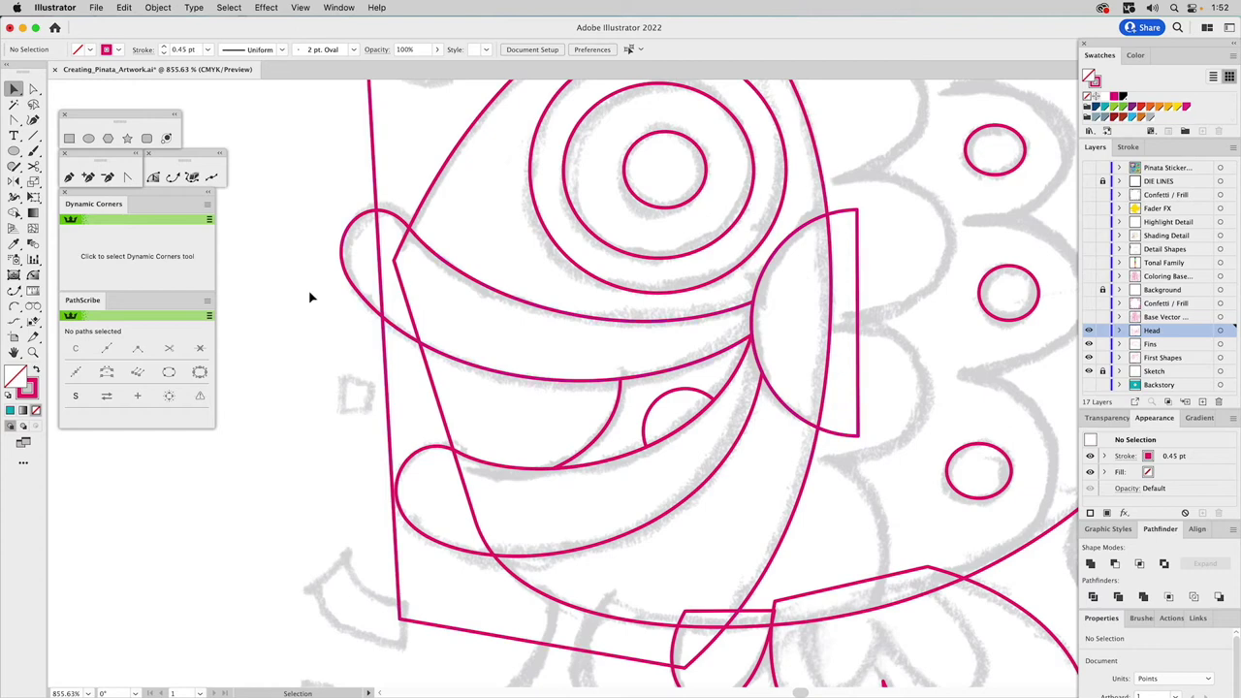
pyautogui.click(32, 352)
pyautogui.keyDown('alt'); pyautogui.click(655, 373); pyautogui.keyUp('alt')
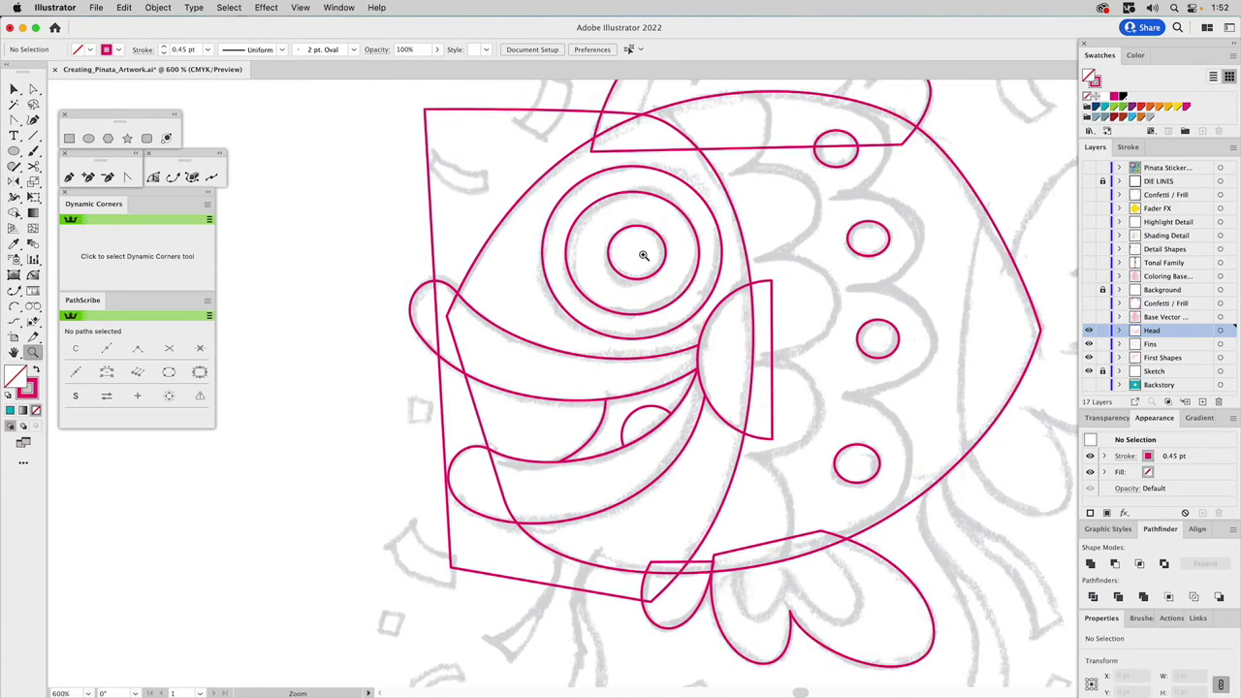
# Intersect the half-round gill shape with the large left head shape, then select the three mouth shapes
pyautogui.press('v')
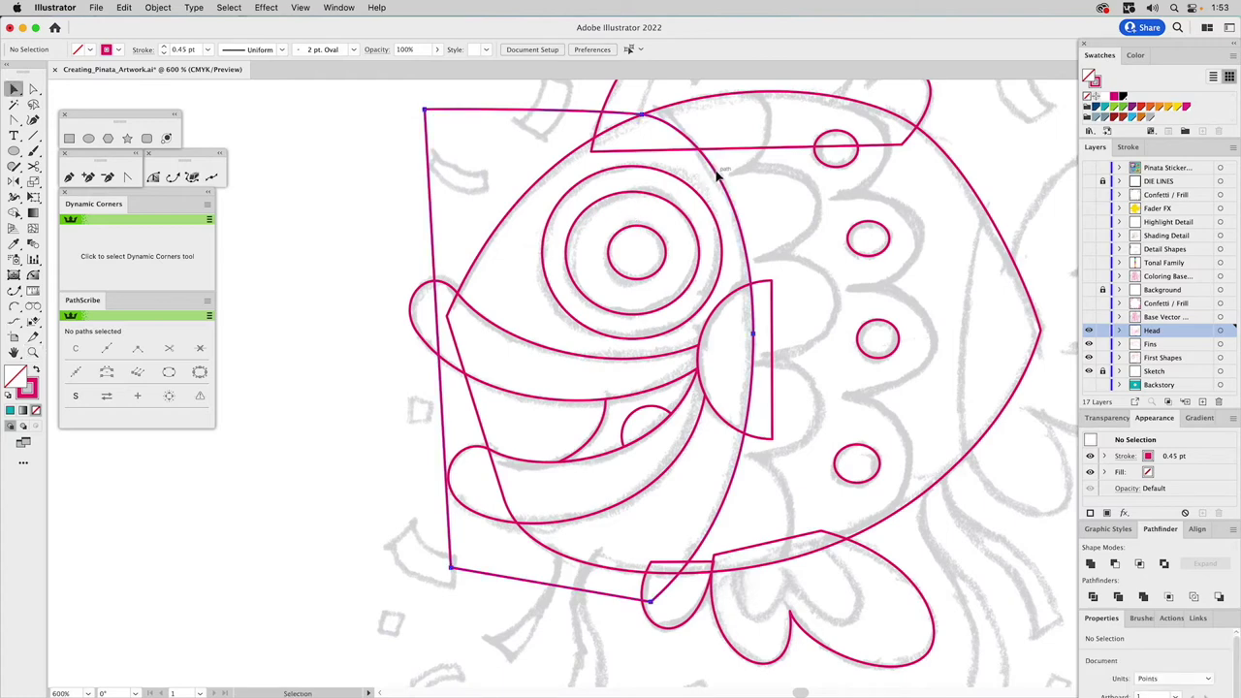
pyautogui.click(716, 174)
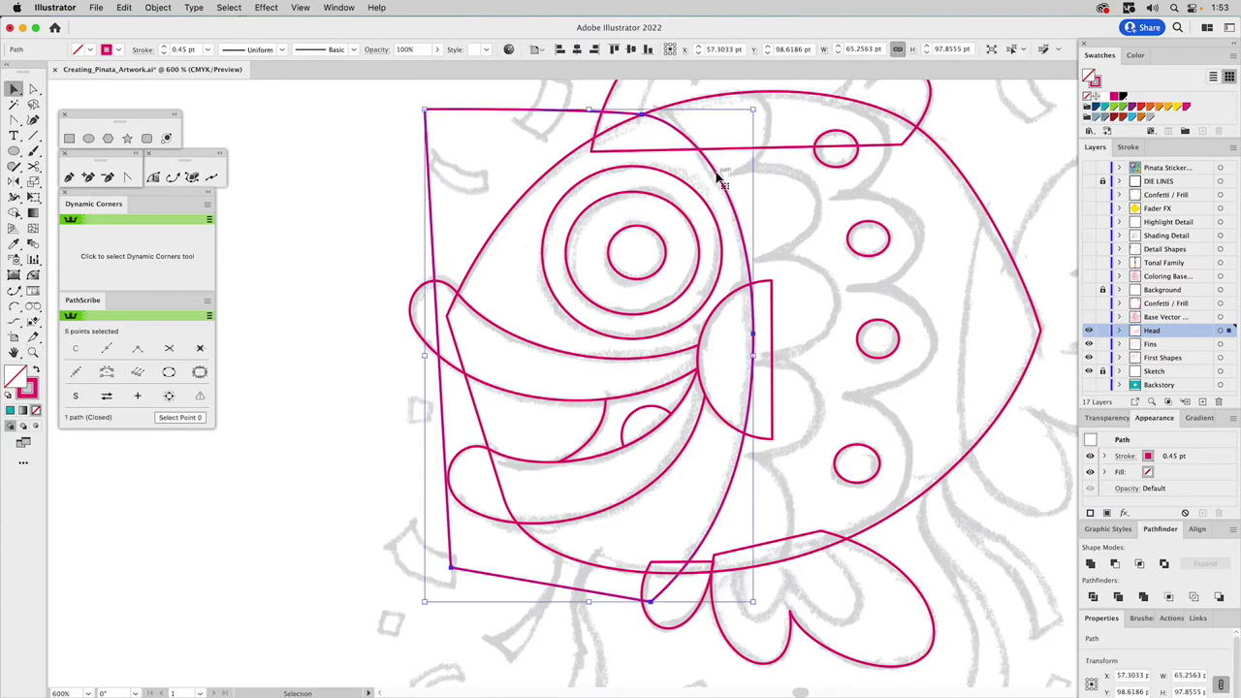
pyautogui.keyDown('shift'); pyautogui.click(557, 167); pyautogui.keyUp('shift')
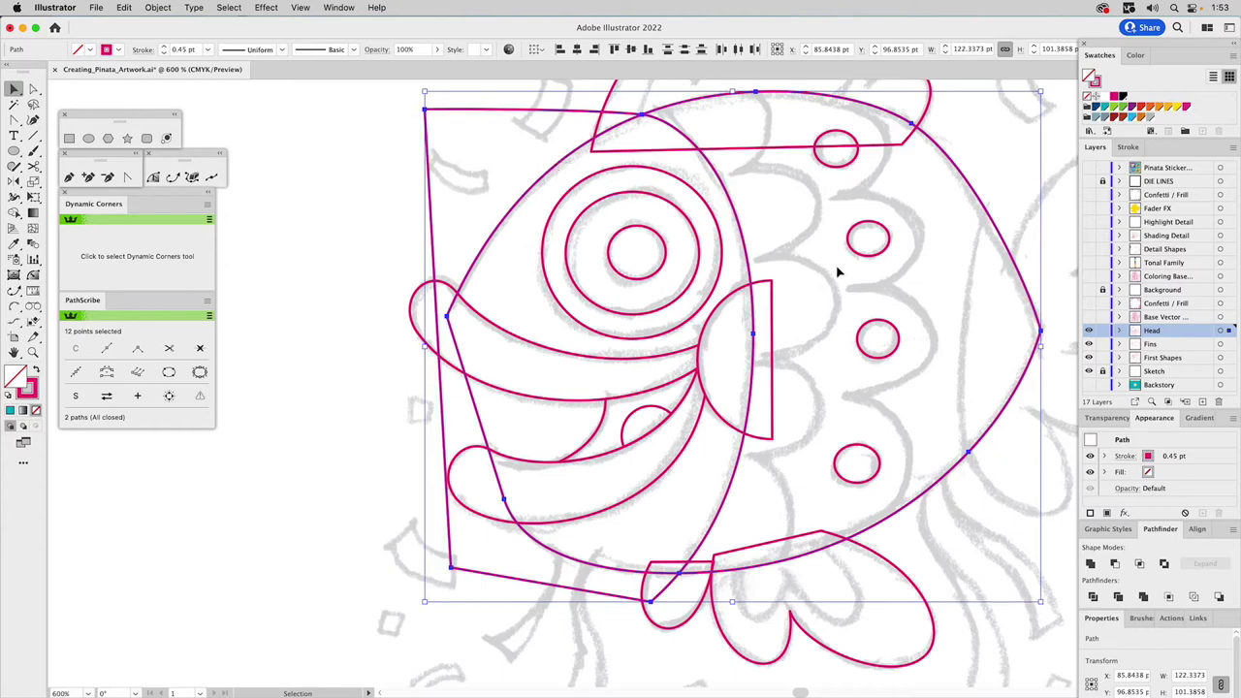
pyautogui.press('super+shift+a')
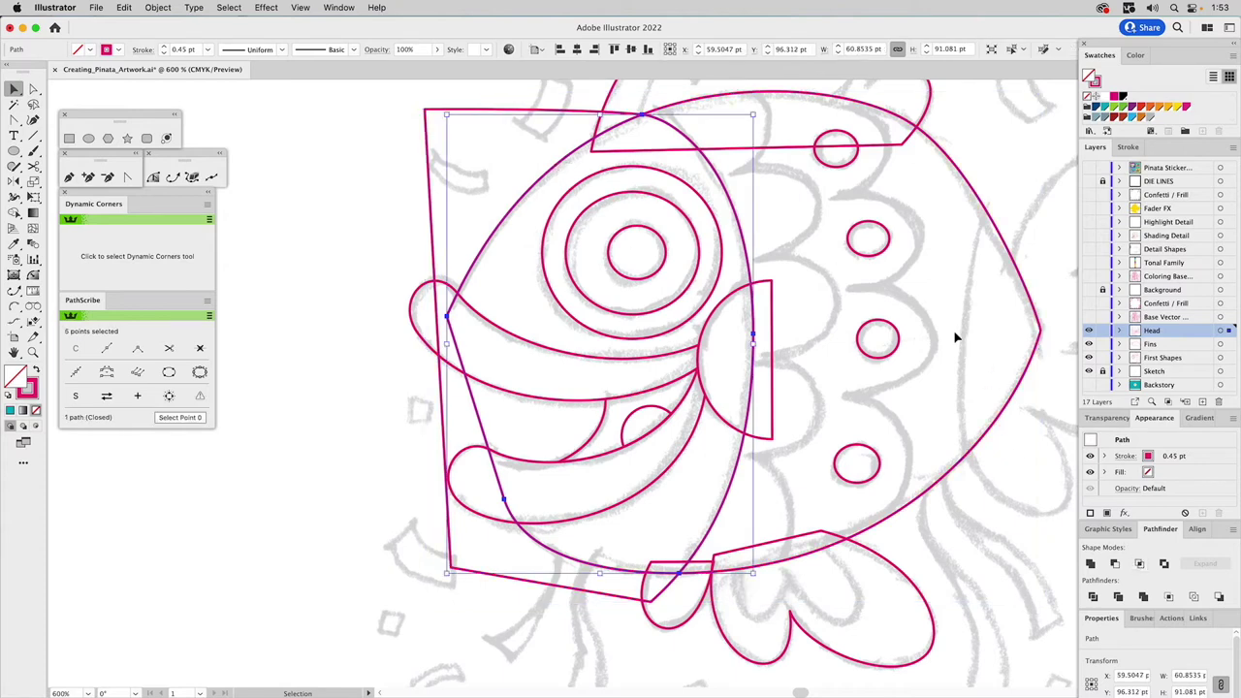
pyautogui.click(528, 113)
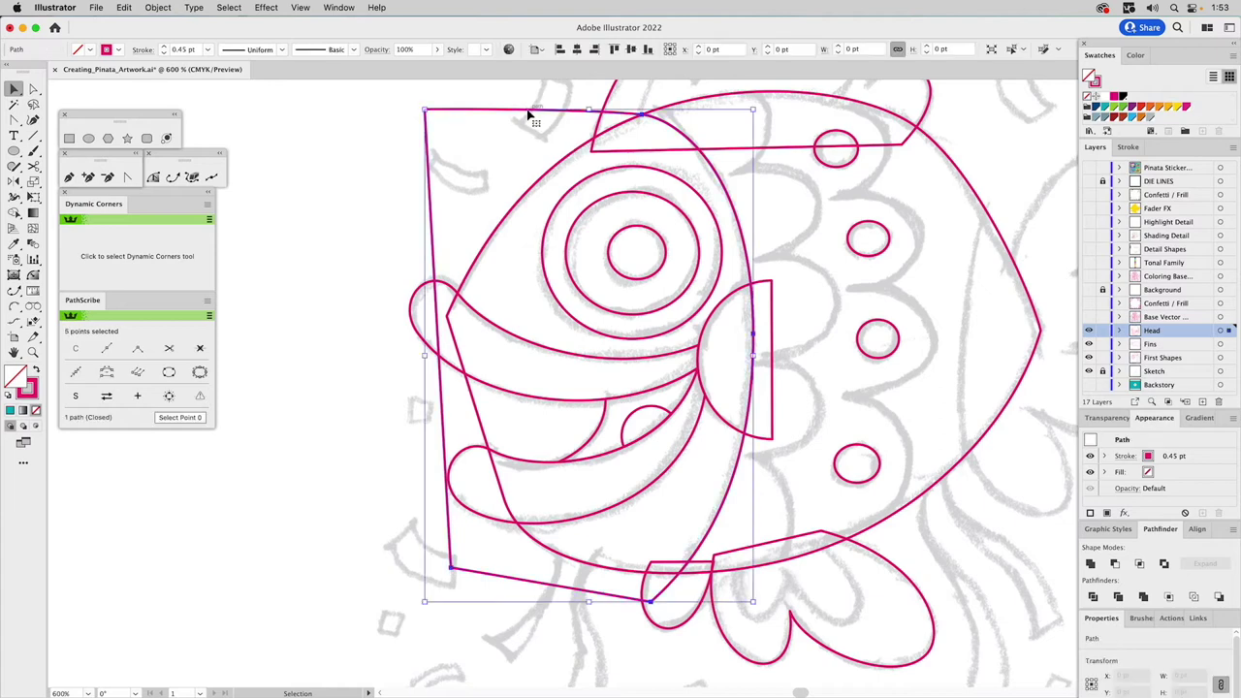
pyautogui.keyDown('shift'); pyautogui.click(774, 297); pyautogui.keyUp('shift')
pyautogui.click(1139, 565)
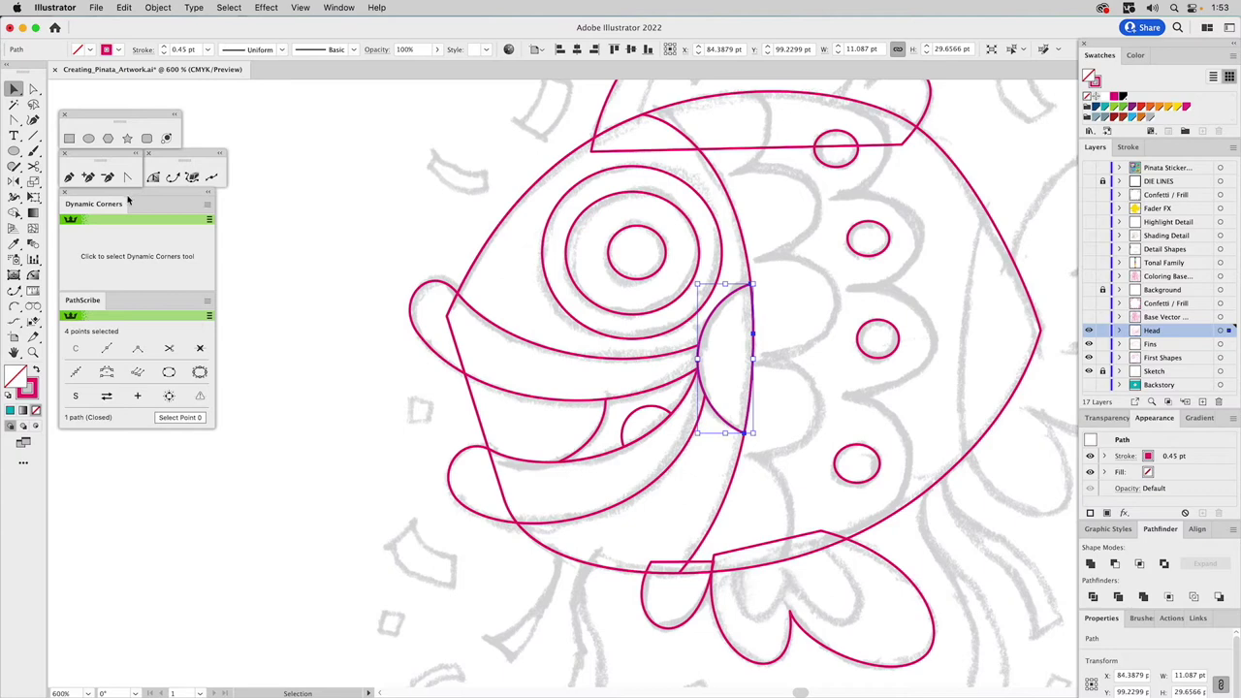
pyautogui.click(734, 356)
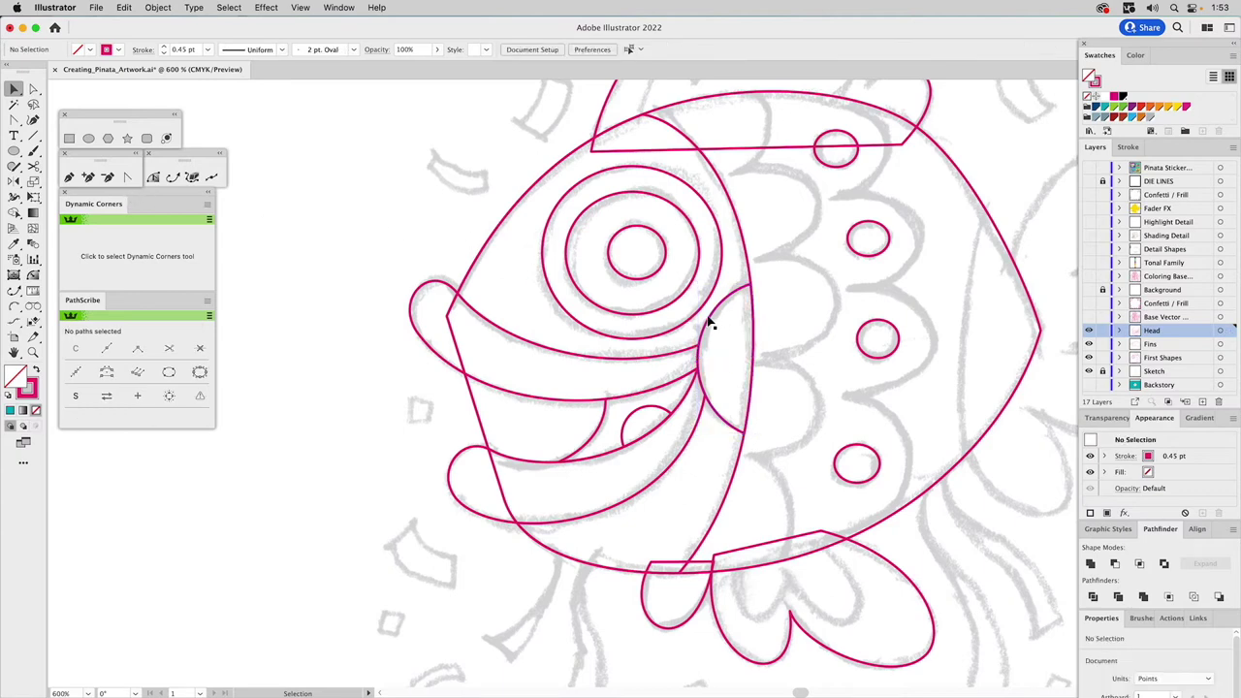
pyautogui.moveTo(412, 296); pyautogui.dragTo(456, 435)
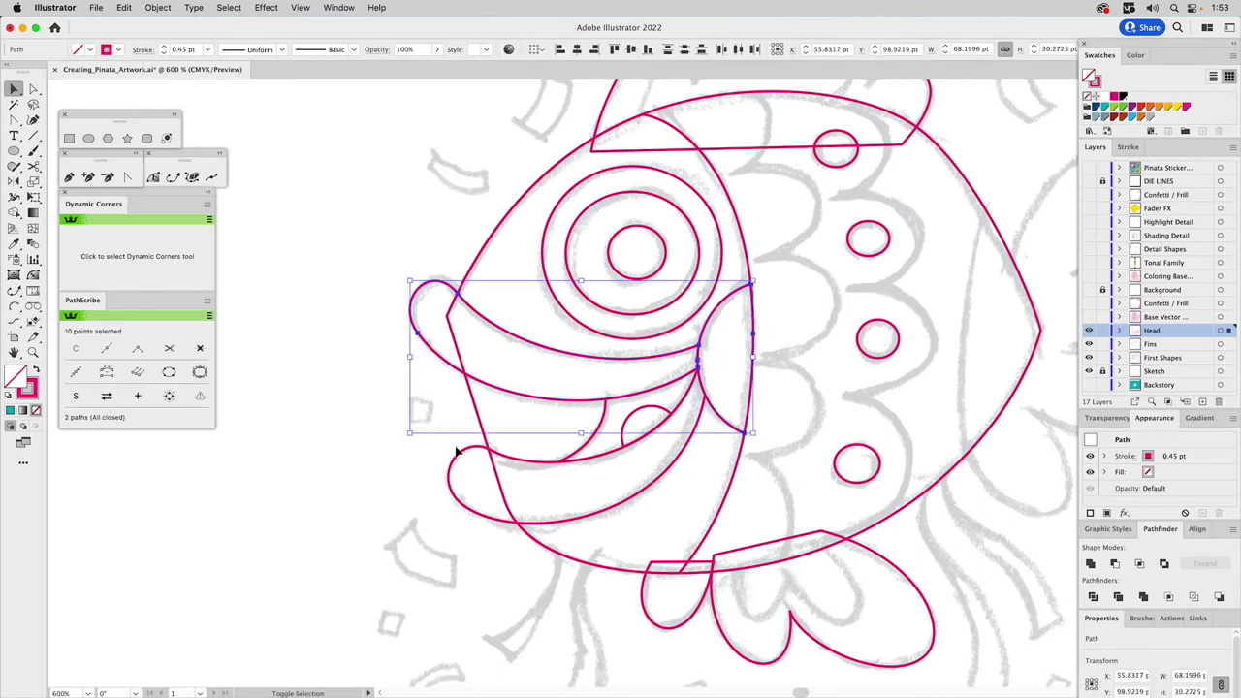
pyautogui.keyDown('shift'); pyautogui.click(451, 492); pyautogui.keyUp('shift')
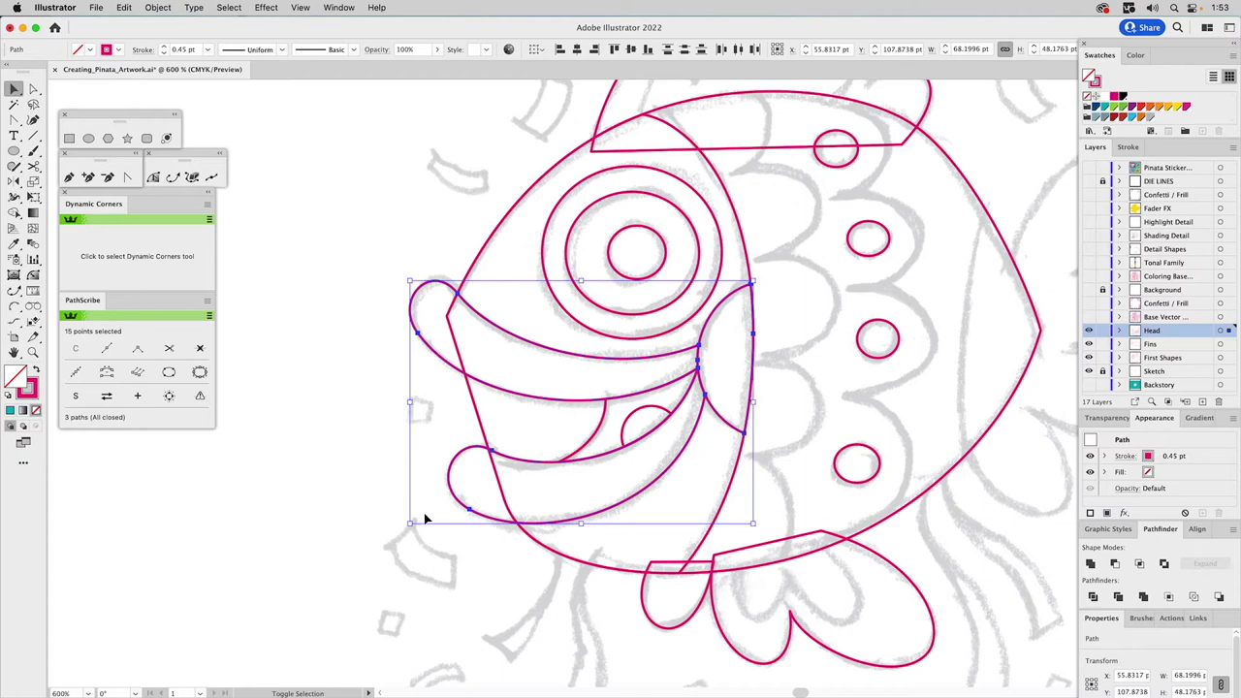
# Fill the three mouth shapes orange and Unite them into a single path
pyautogui.click(1167, 108)
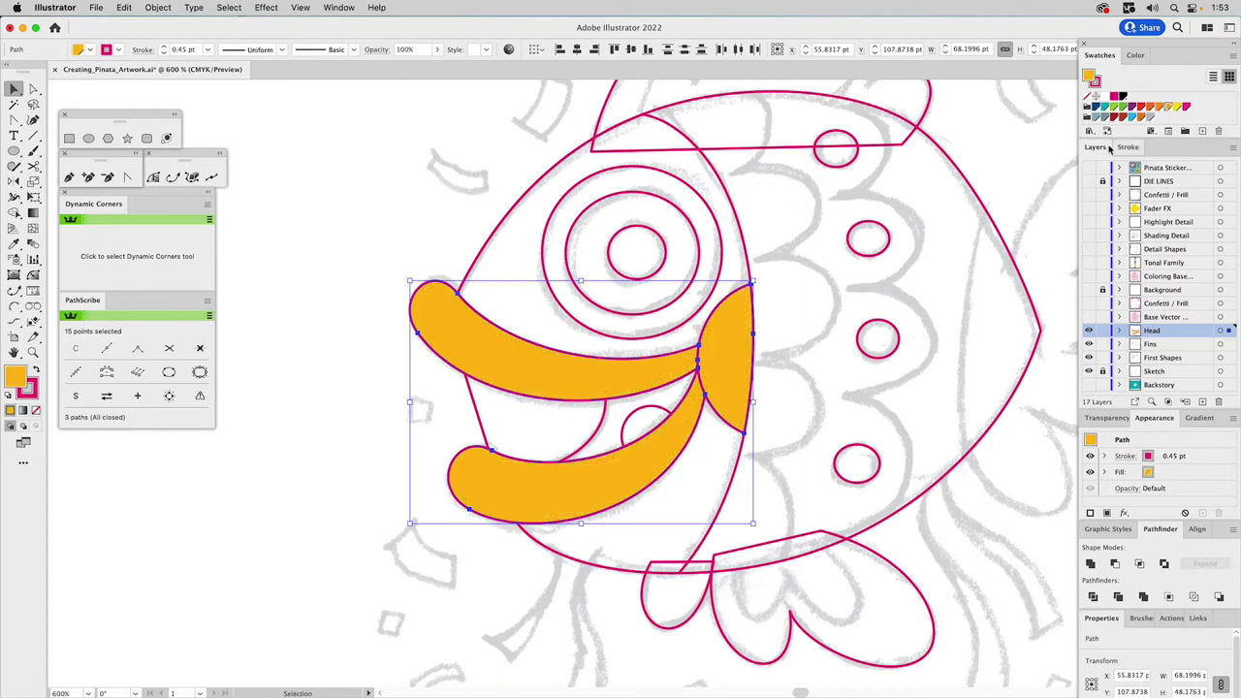
pyautogui.click(1090, 563)
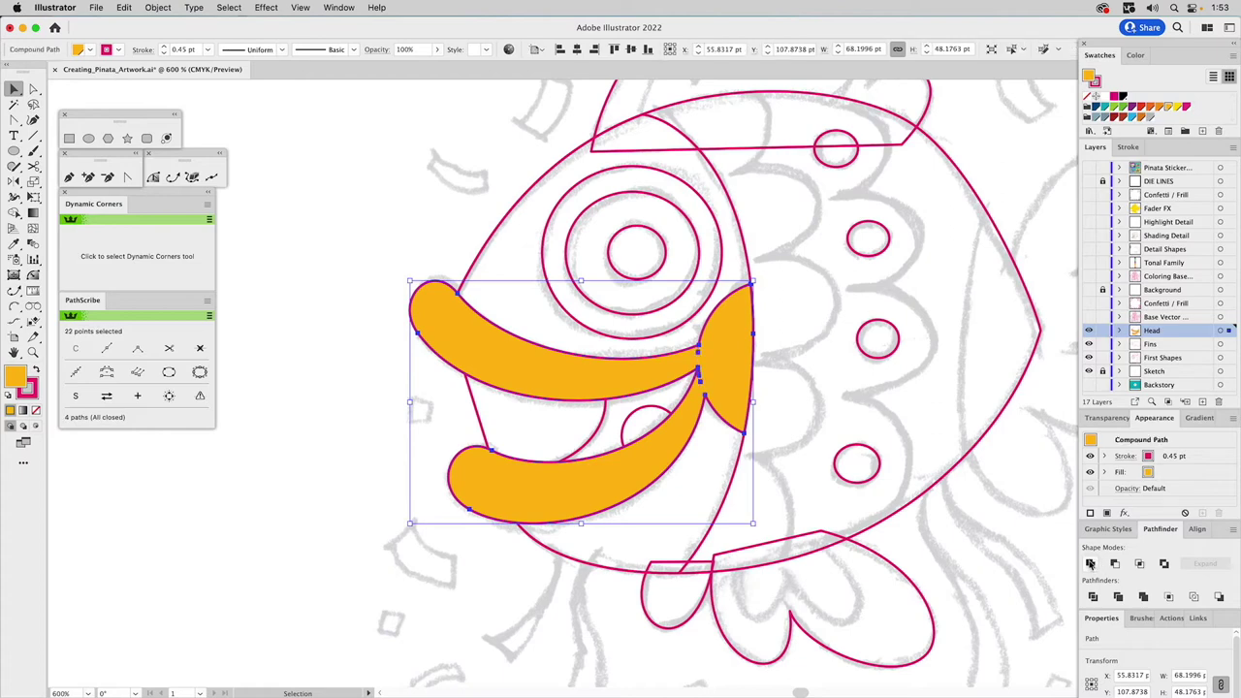
pyautogui.click(1089, 563)
pyautogui.press('super+z')
pyautogui.click(1089, 563)
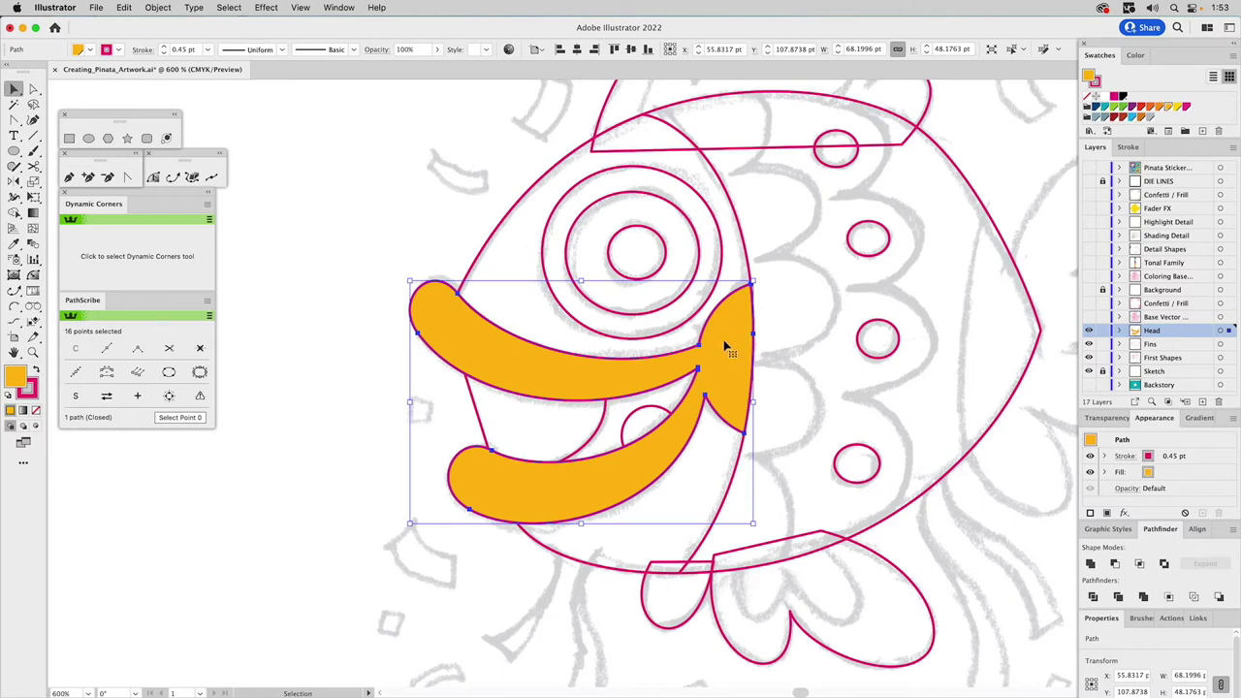
# Restore the merged orange mouth shape and select it
pyautogui.press('Delete')
pyautogui.click(472, 312)
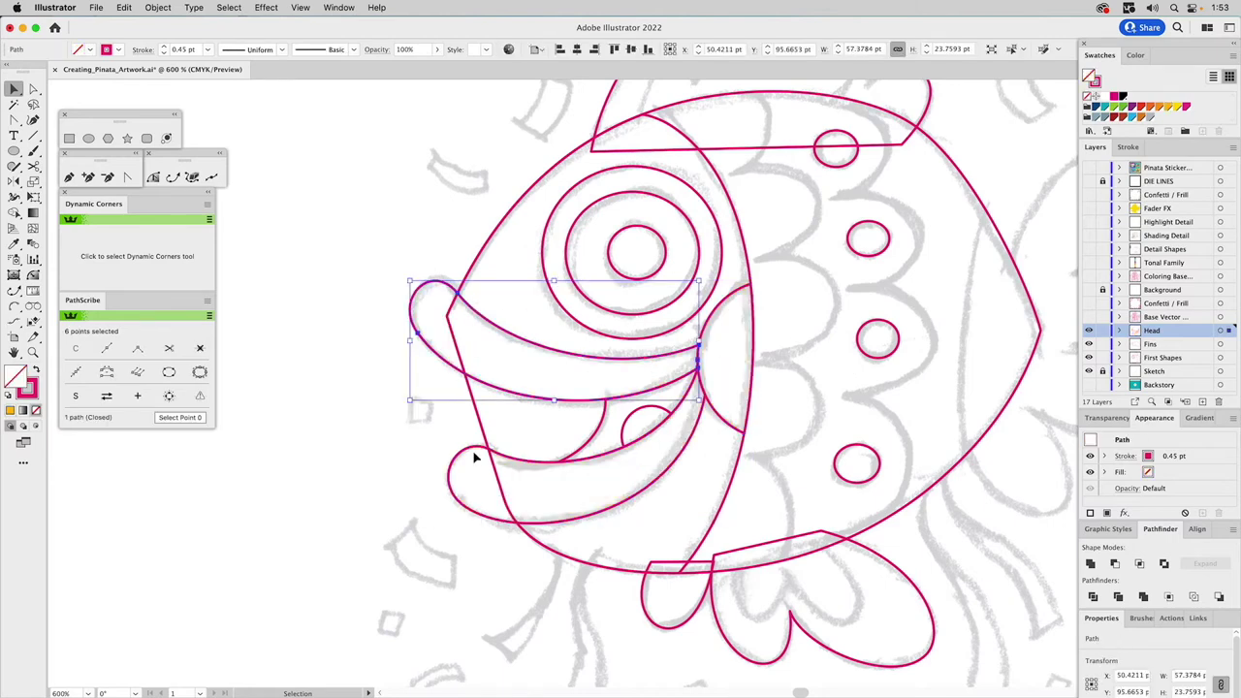
pyautogui.keyDown('shift'); pyautogui.click(470, 452); pyautogui.keyUp('shift')
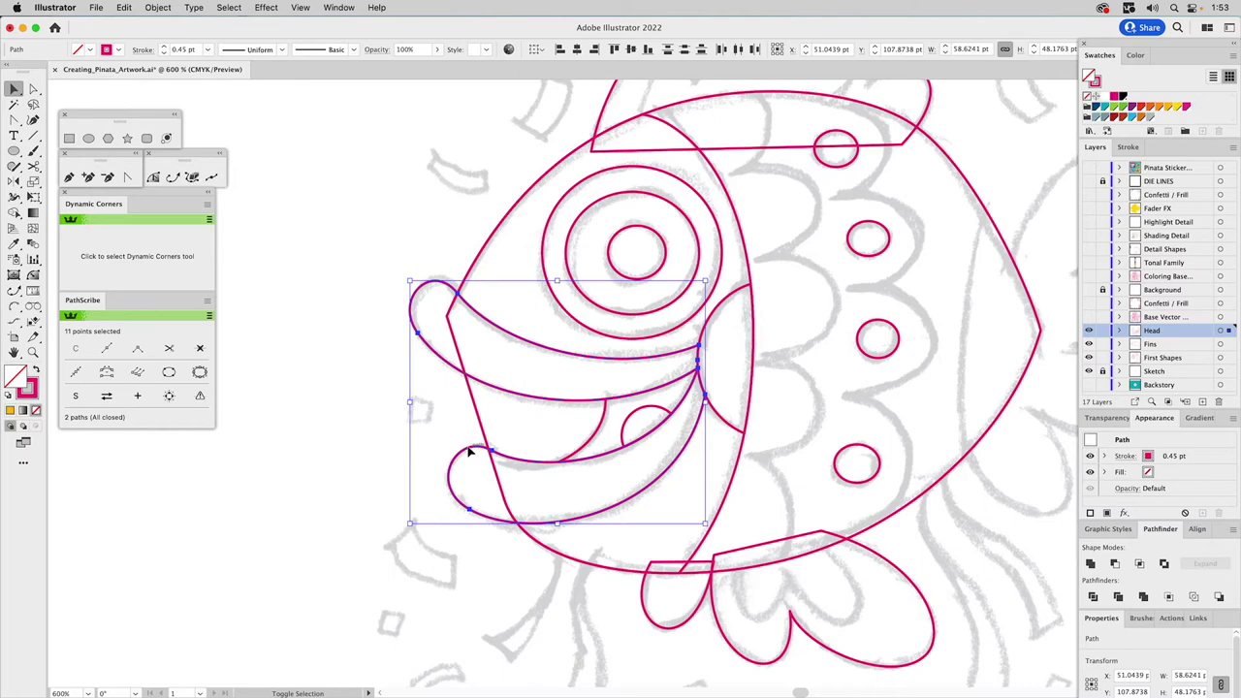
pyautogui.press('super+shift+a')
pyautogui.click(734, 371)
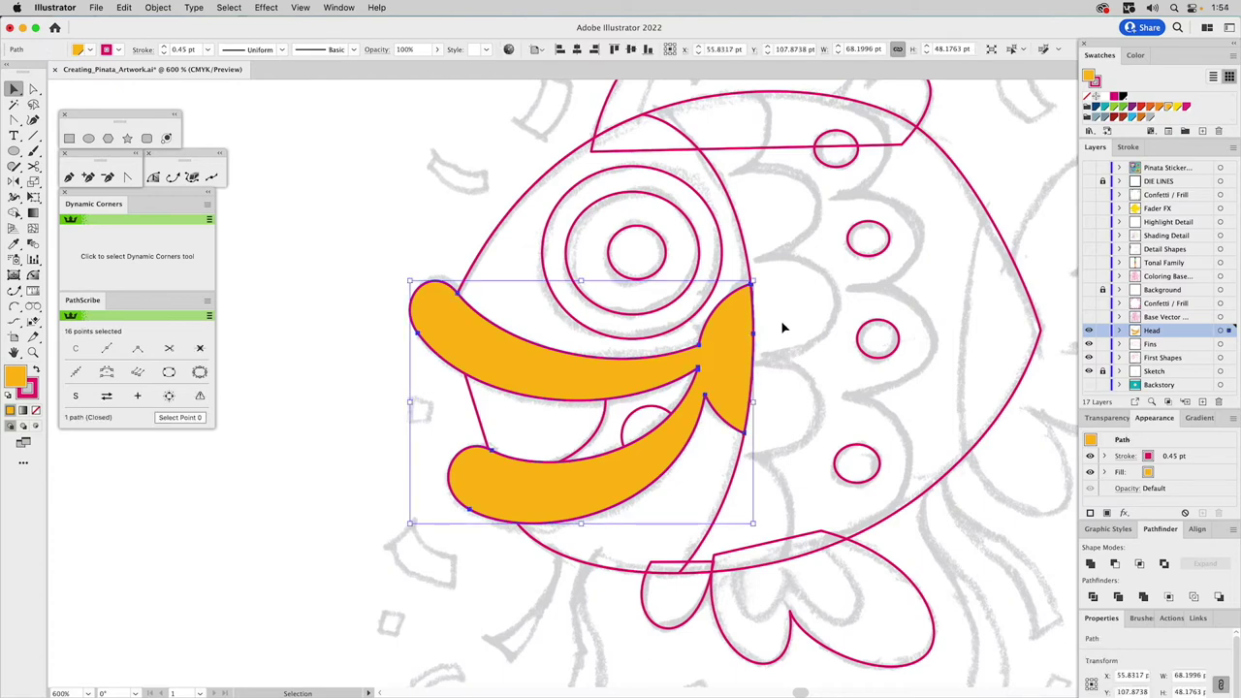
# Drag the mouth's right-side anchors outward into a smooth convex bulge
pyautogui.press('a')
pyautogui.moveTo(753, 336); pyautogui.dragTo(787, 335)
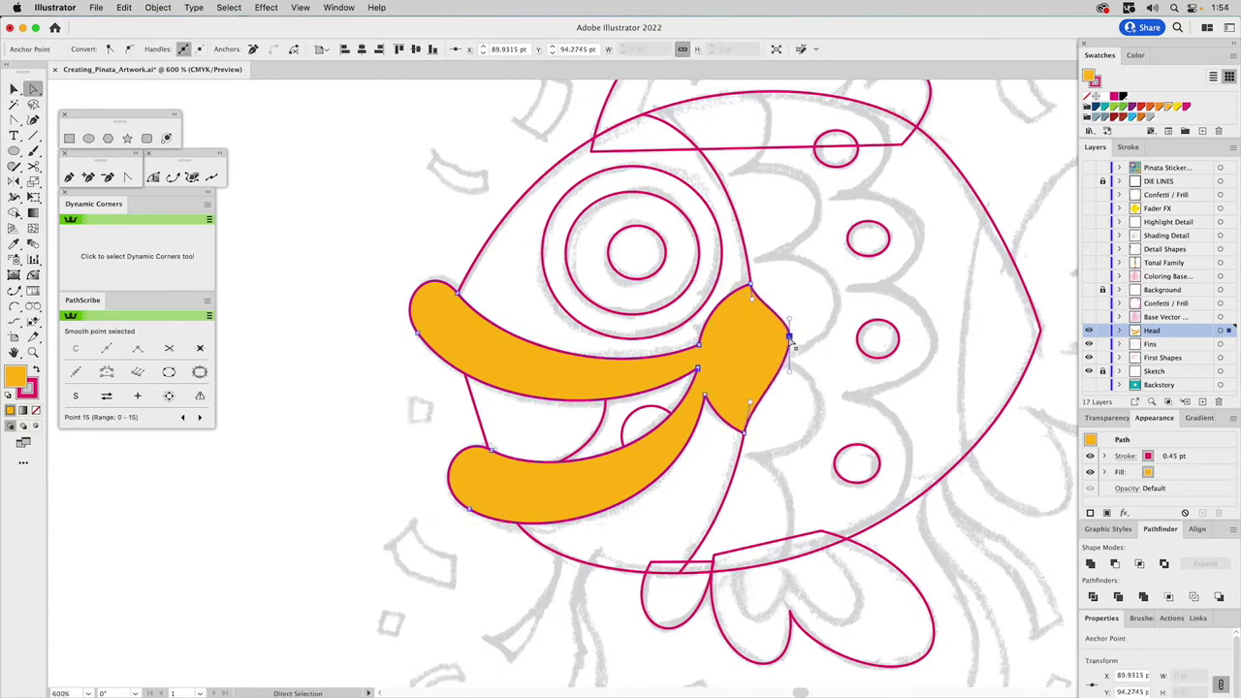
pyautogui.moveTo(751, 405); pyautogui.dragTo(775, 410)
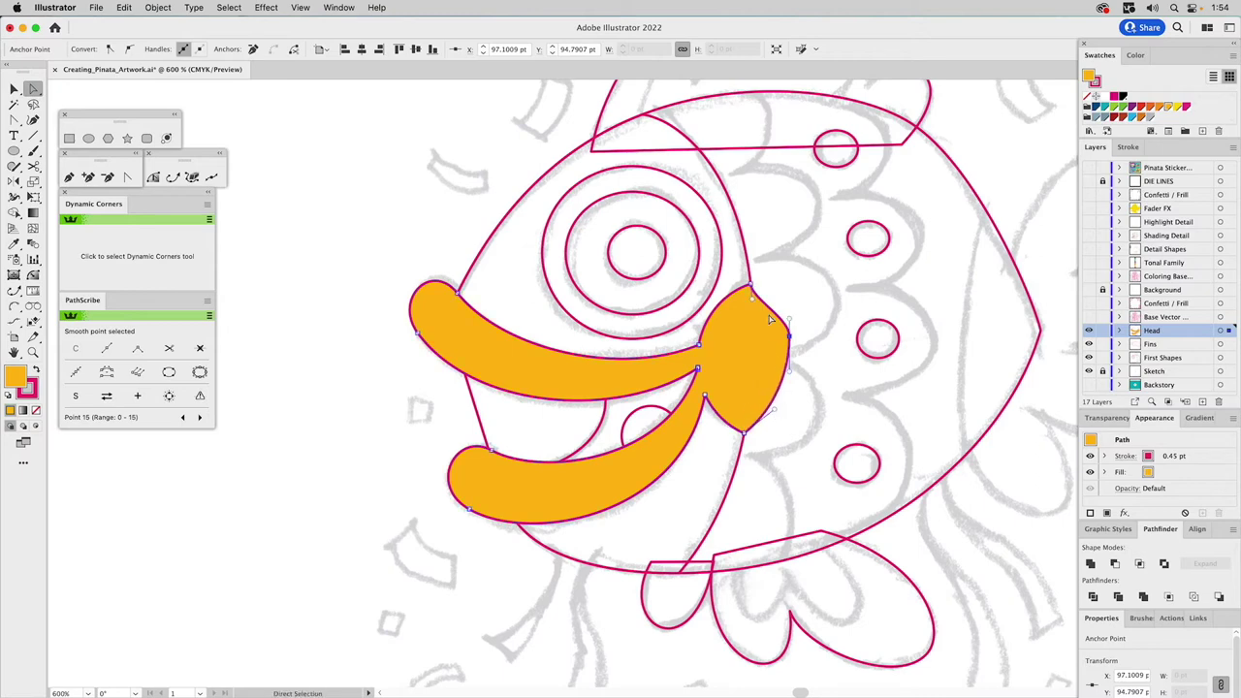
pyautogui.moveTo(753, 299); pyautogui.dragTo(773, 297)
pyautogui.press('v')
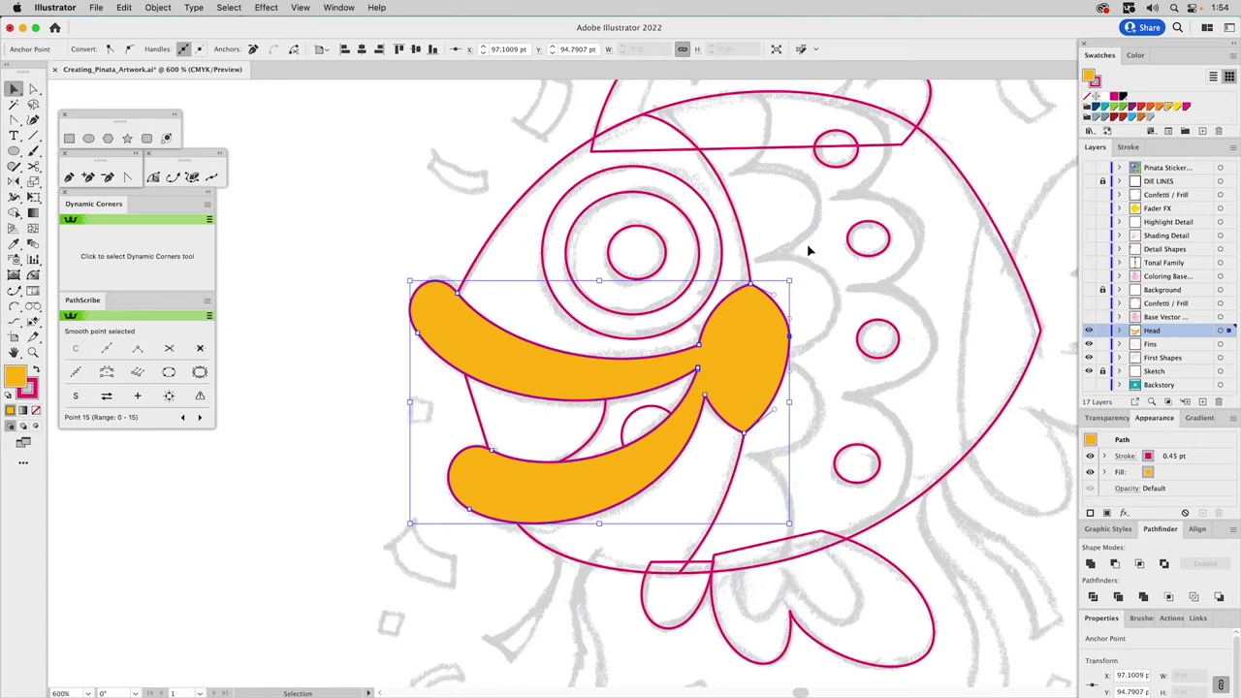
pyautogui.click(808, 245)
pyautogui.click(753, 319)
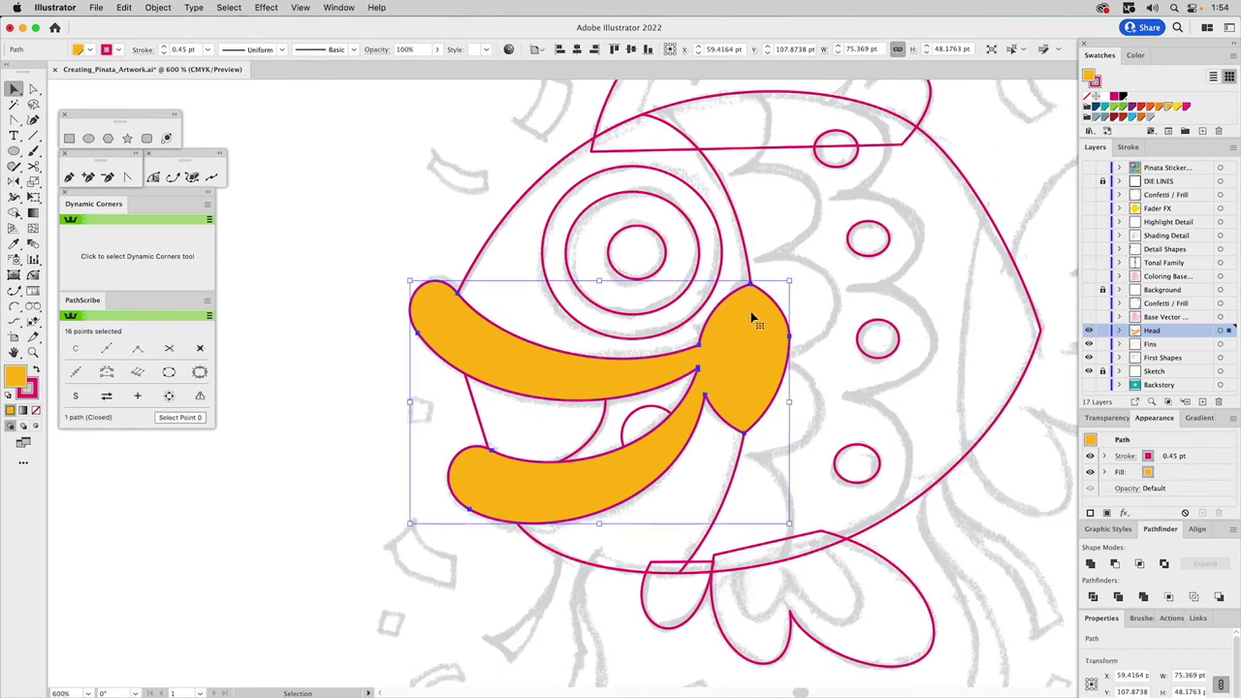
# Subtract the orange mouth from the head outline with Minus Front, then undo and redo to review
pyautogui.keyDown('shift'); pyautogui.click(485, 255); pyautogui.keyUp('shift')
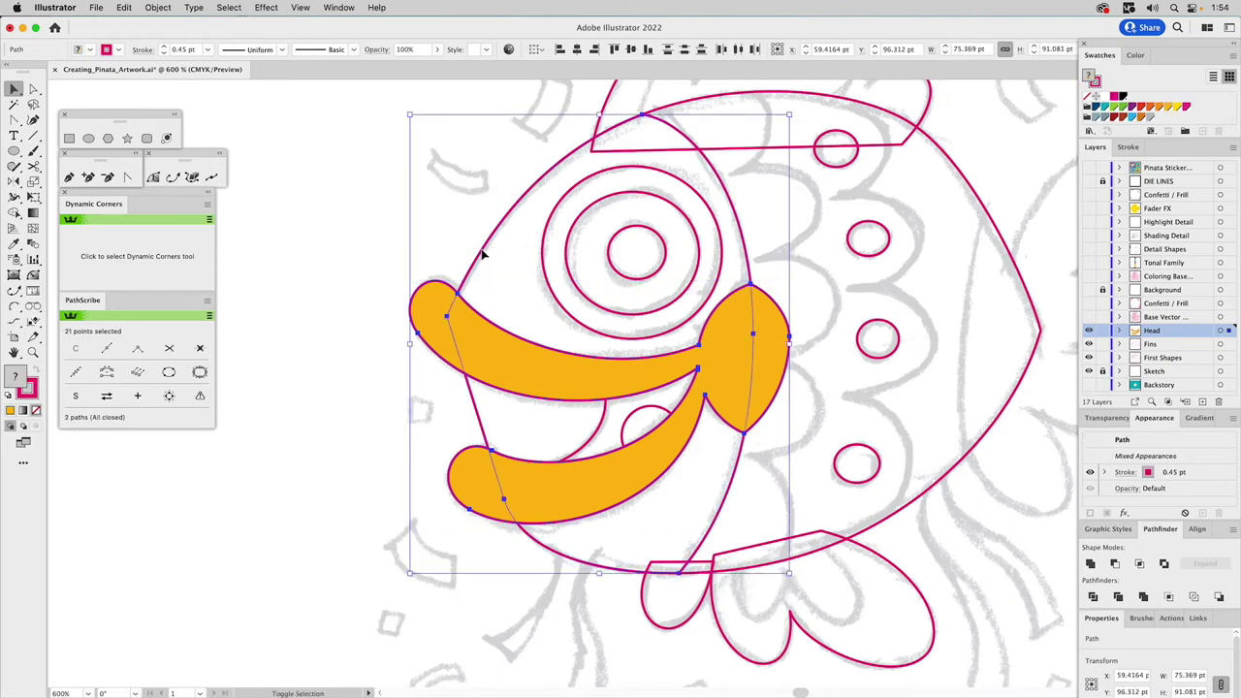
pyautogui.click(1114, 563)
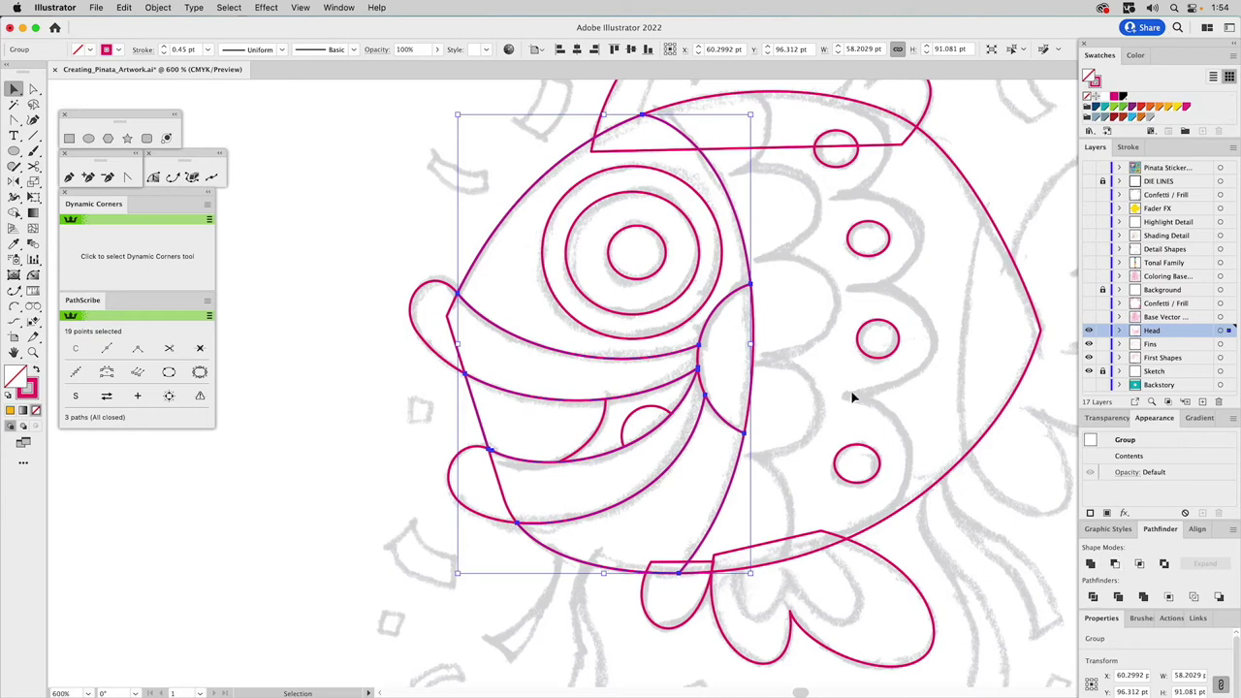
pyautogui.click(789, 344)
pyautogui.click(466, 419)
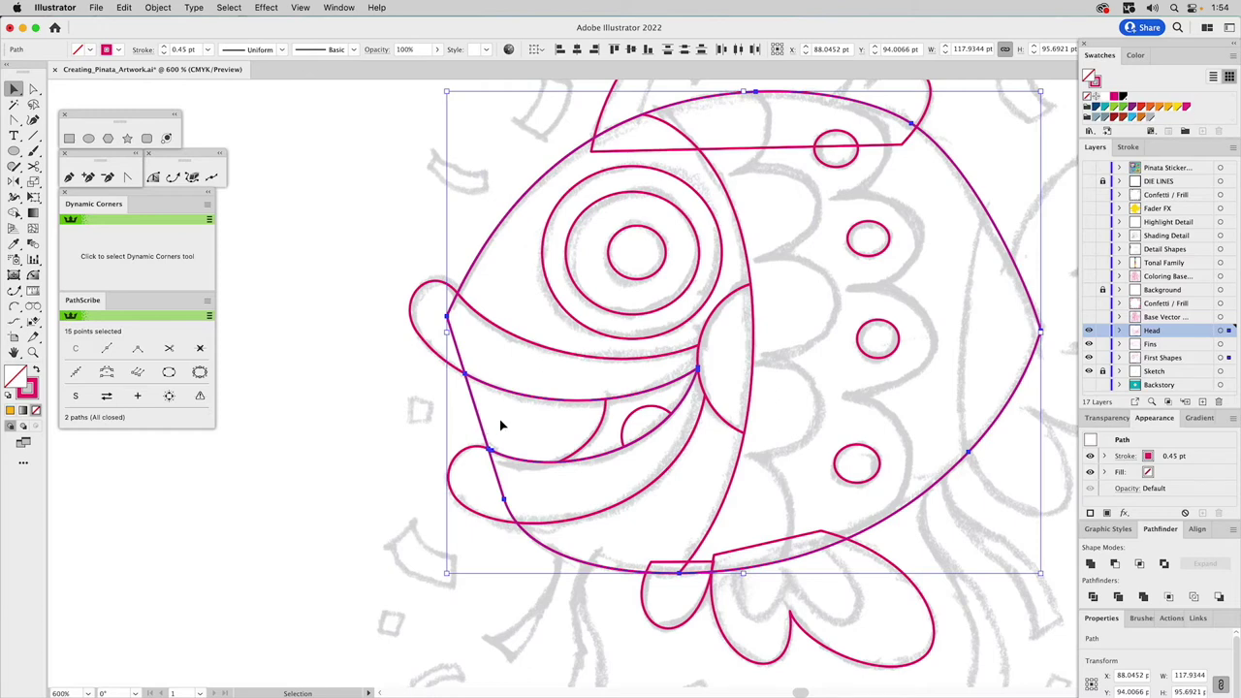
pyautogui.click(500, 424)
pyautogui.press('a')
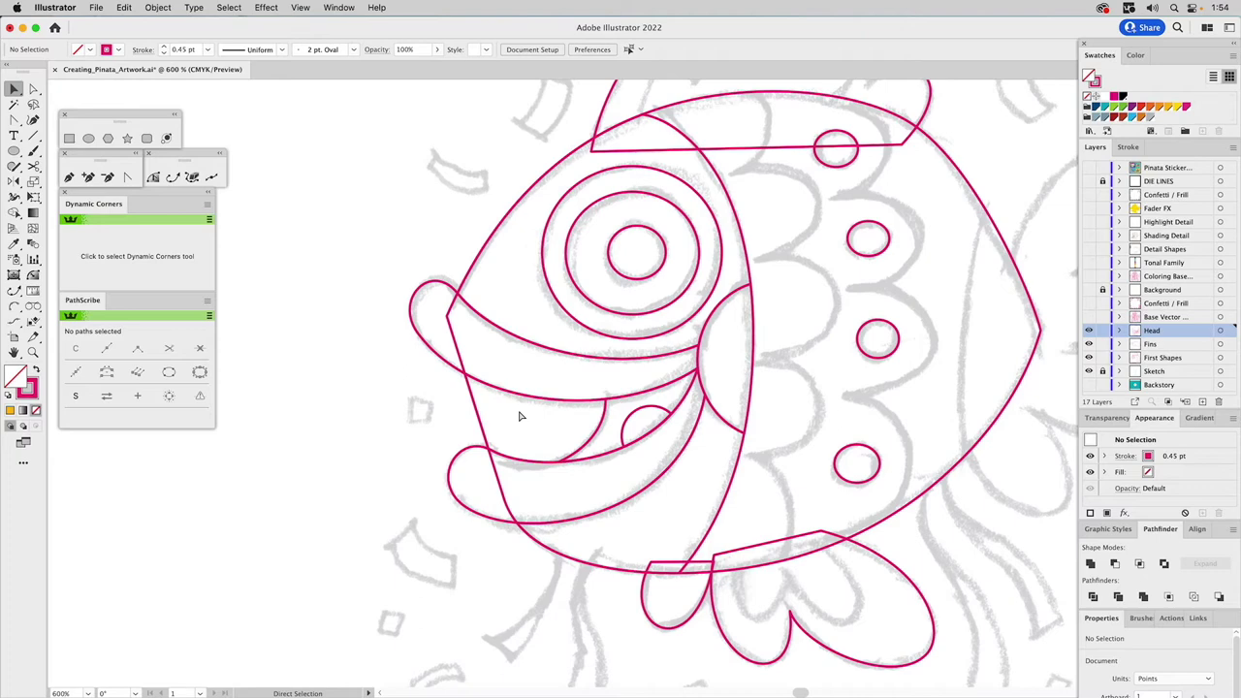
pyautogui.press('super+z')
pyautogui.press('super+shift+z')
pyautogui.press('v')
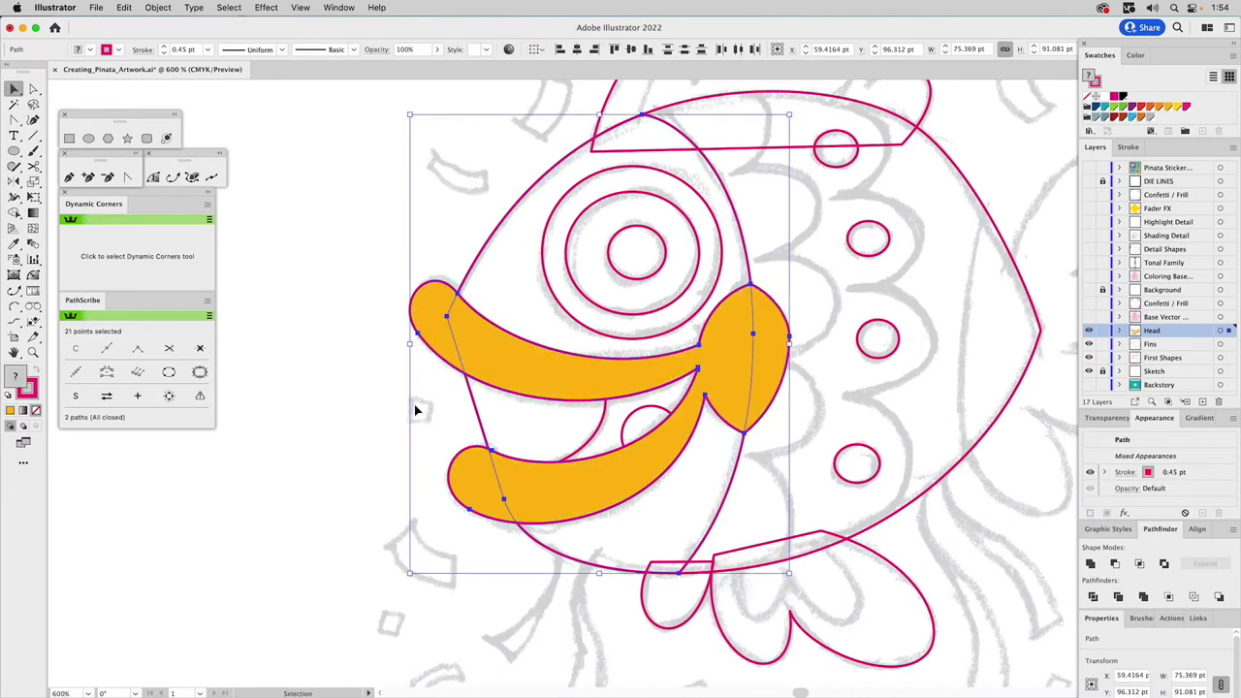
pyautogui.click(417, 410)
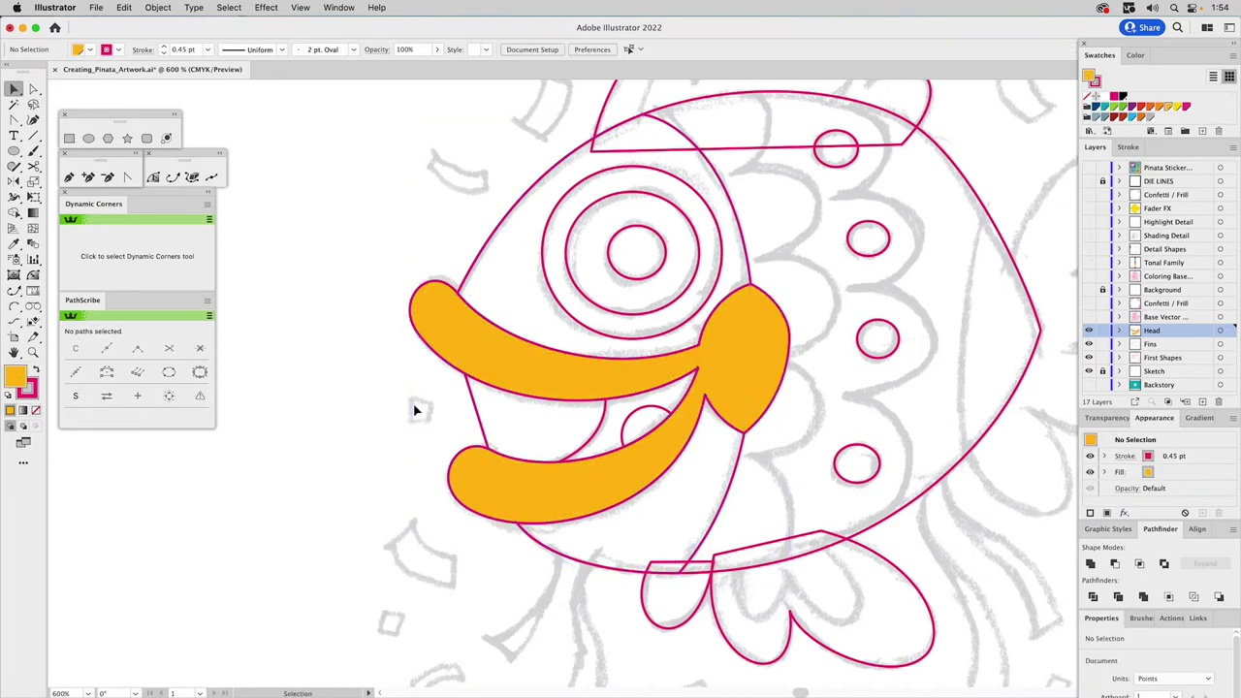
# Select the orange mouth shapes together with the face outline
pyautogui.click(749, 373)
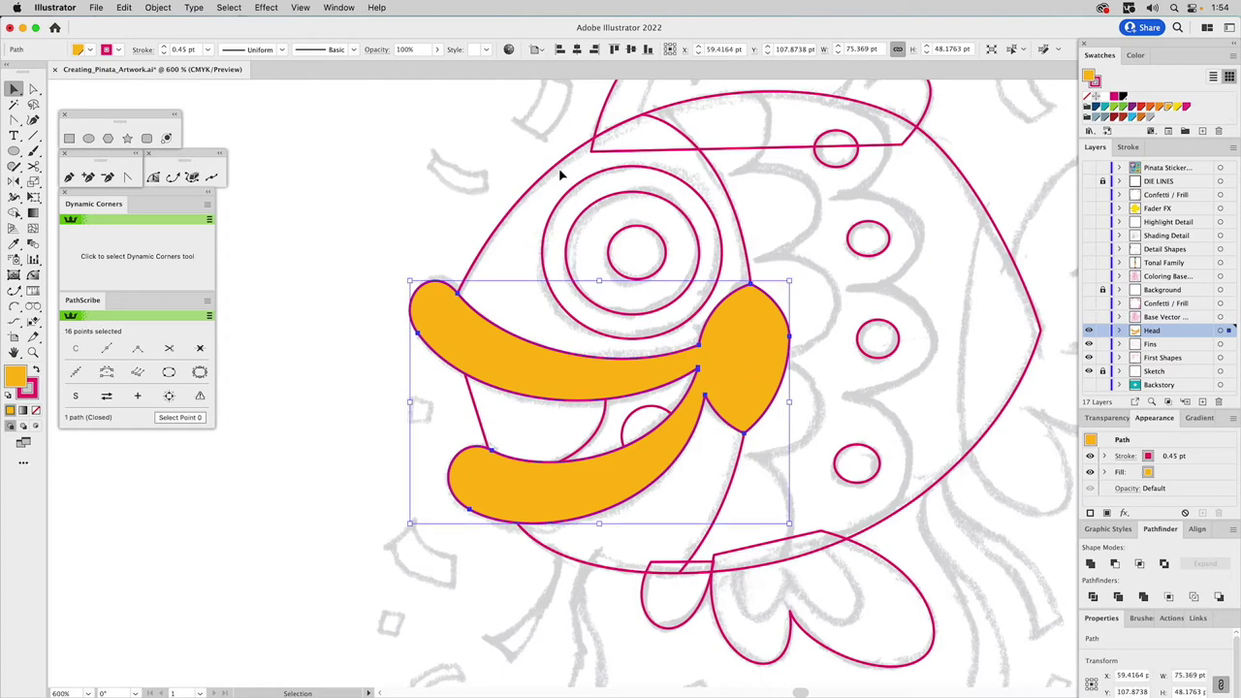
pyautogui.click(552, 174)
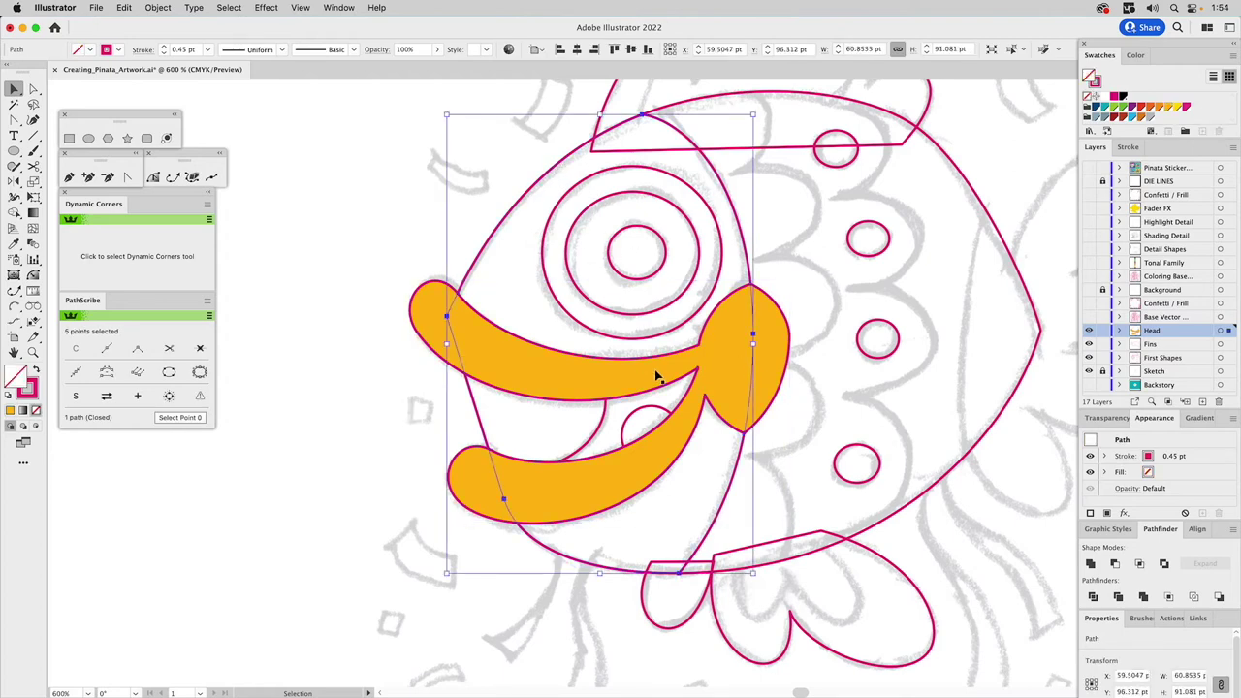
pyautogui.click(774, 363)
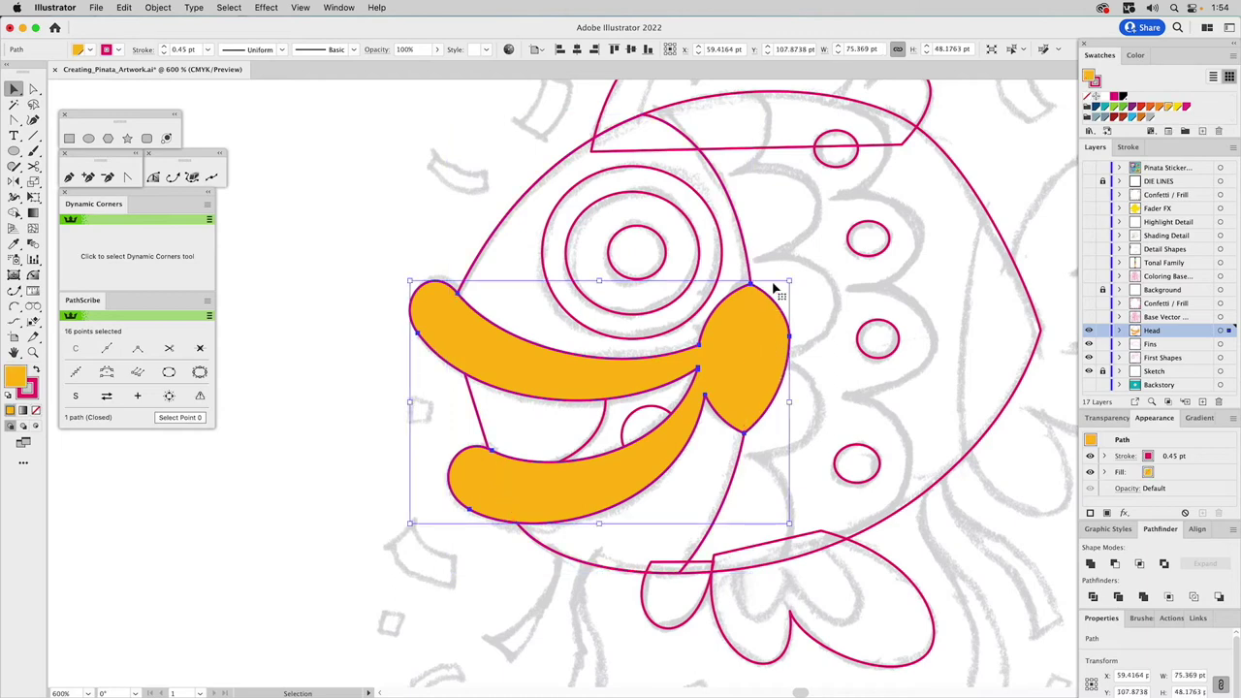
pyautogui.keyDown('shift'); pyautogui.click(521, 201); pyautogui.keyUp('shift')
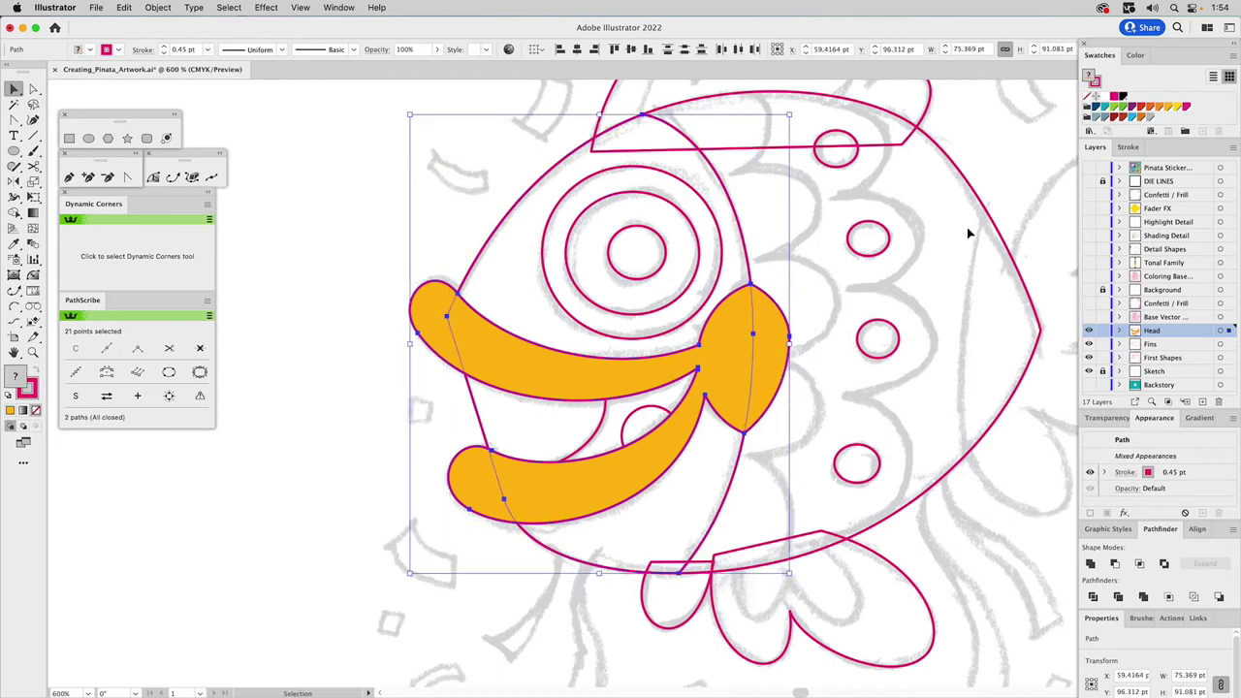
# Fill the mouth and face outline teal, Unite them, and Minus Front them from the body outline
pyautogui.click(1122, 117)
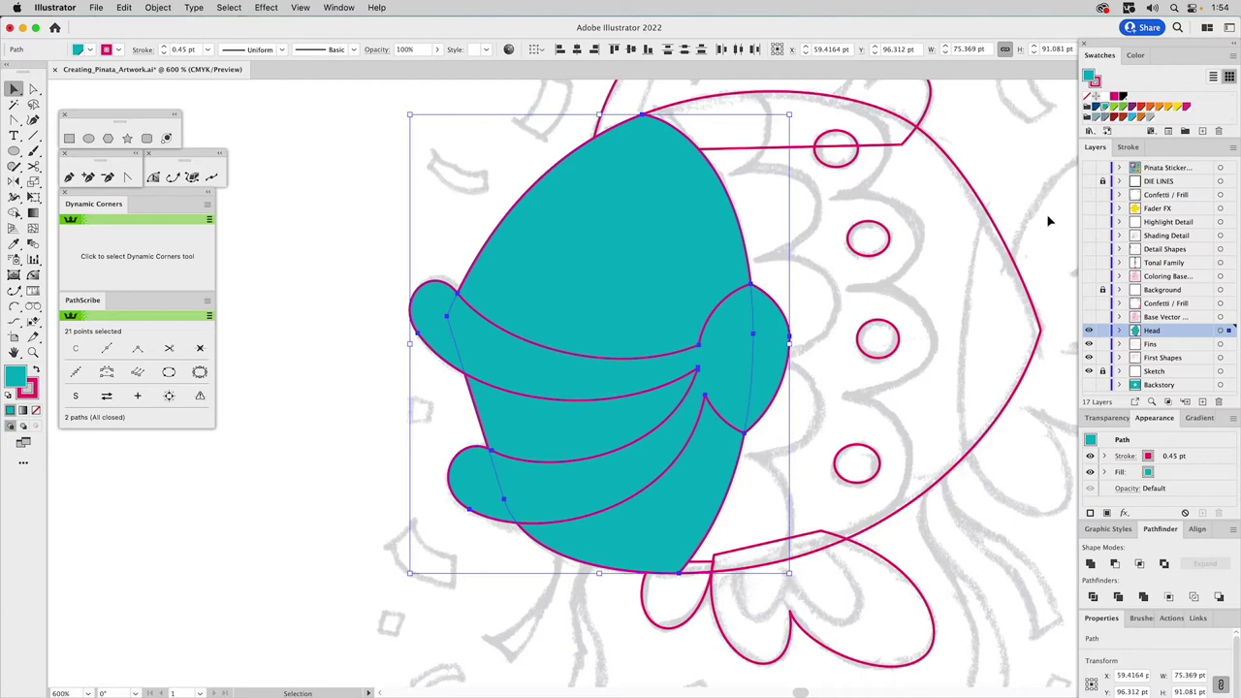
pyautogui.click(1090, 564)
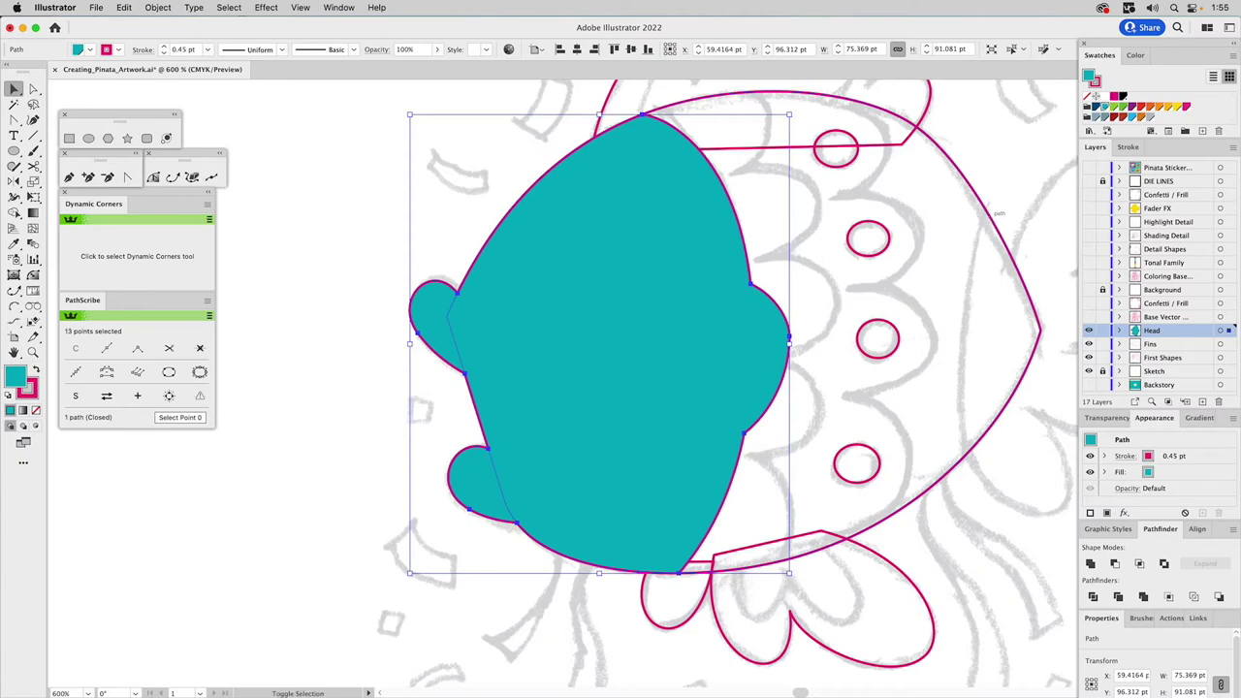
pyautogui.keyDown('shift'); pyautogui.click(990, 223); pyautogui.keyUp('shift')
pyautogui.click(1114, 564)
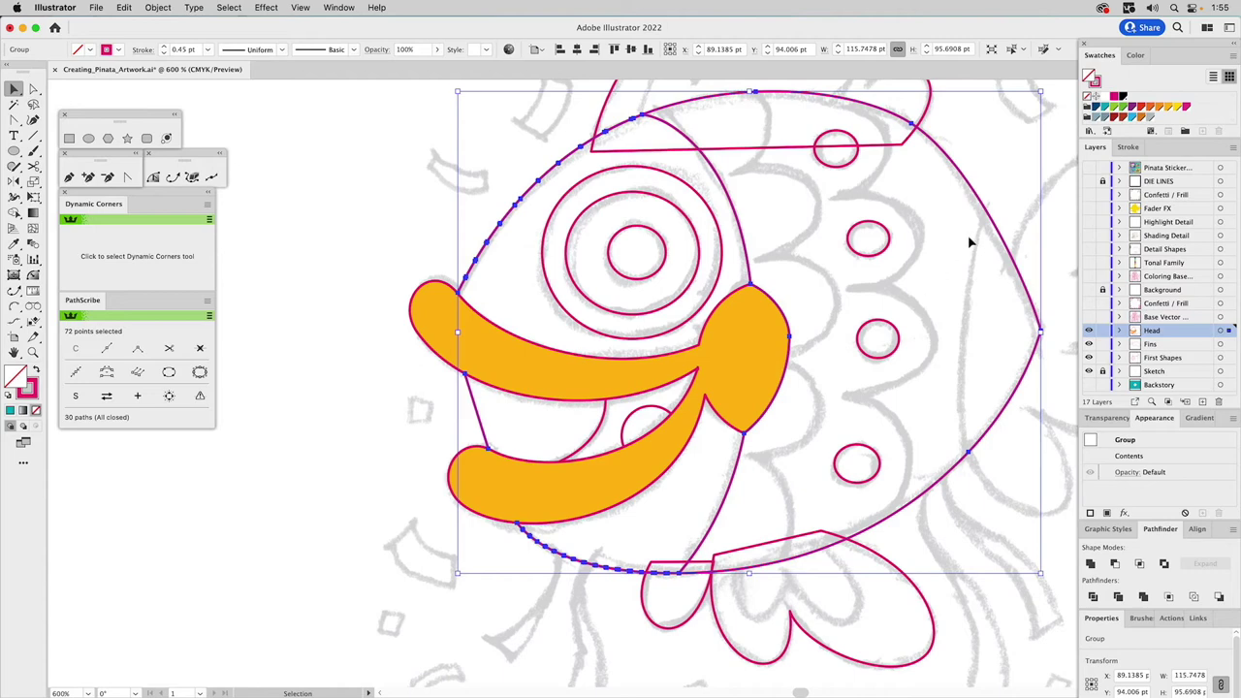
# Ungroup the cut pieces and reselect the face outline
pyautogui.press('super+shift+g')
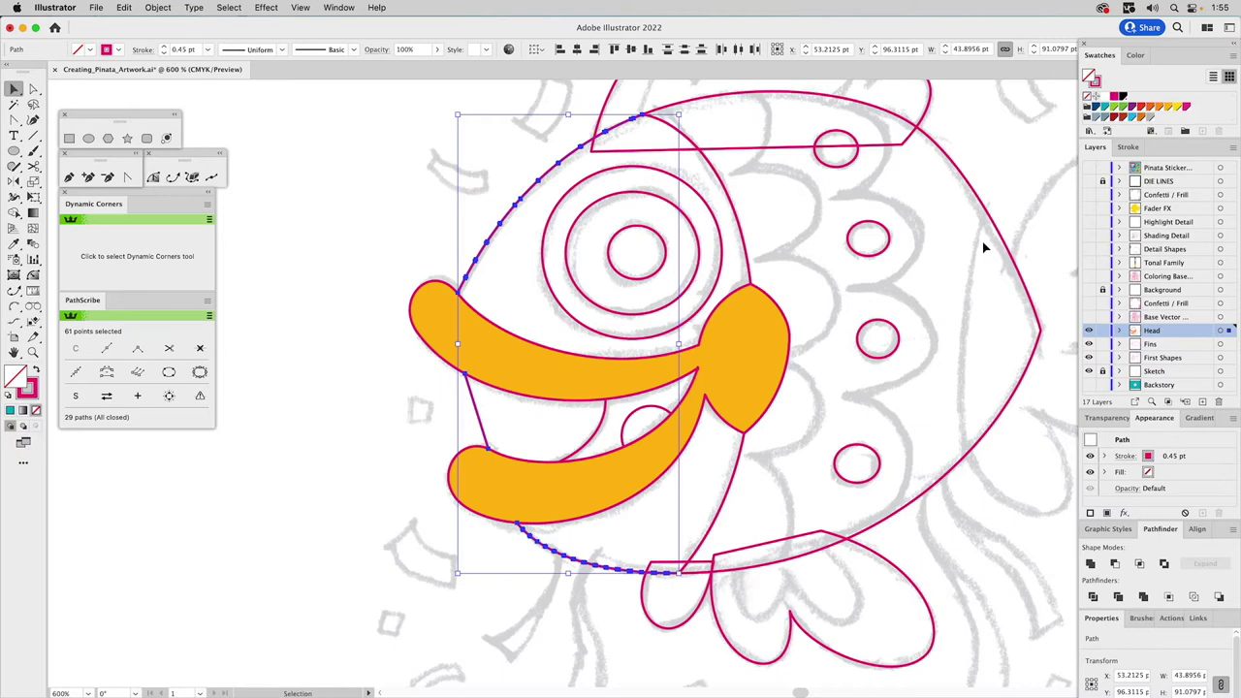
pyautogui.click(984, 246)
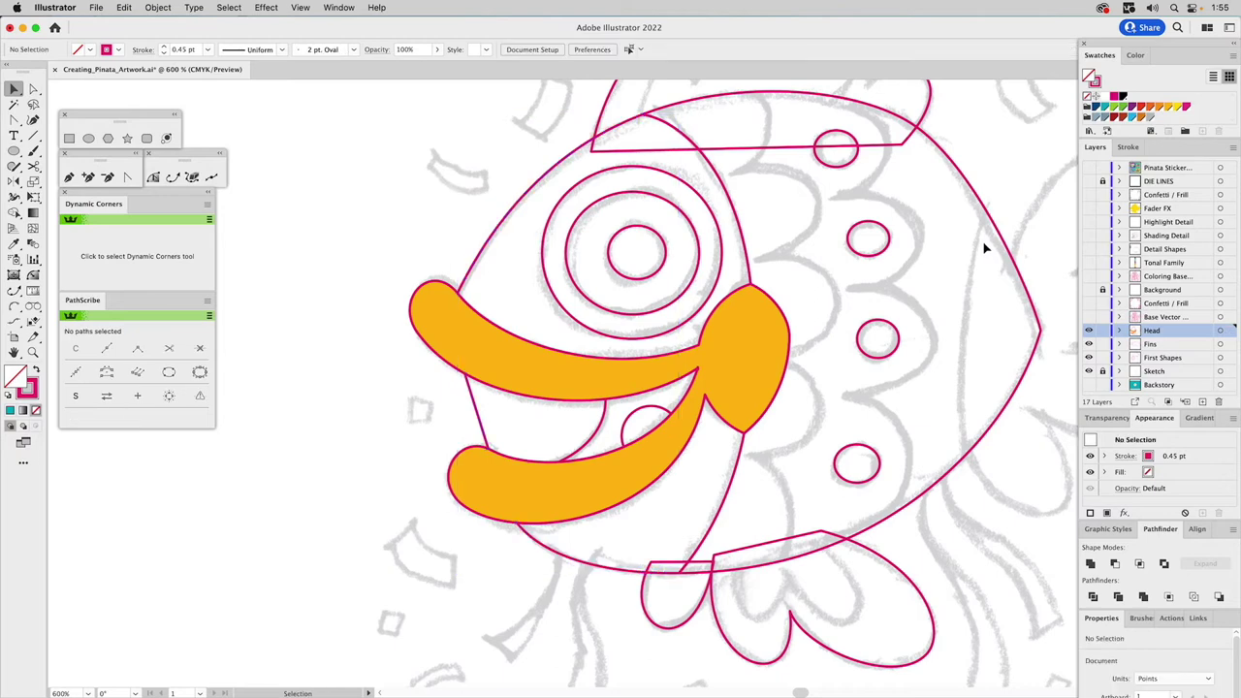
pyautogui.click(548, 179)
pyautogui.press('a')
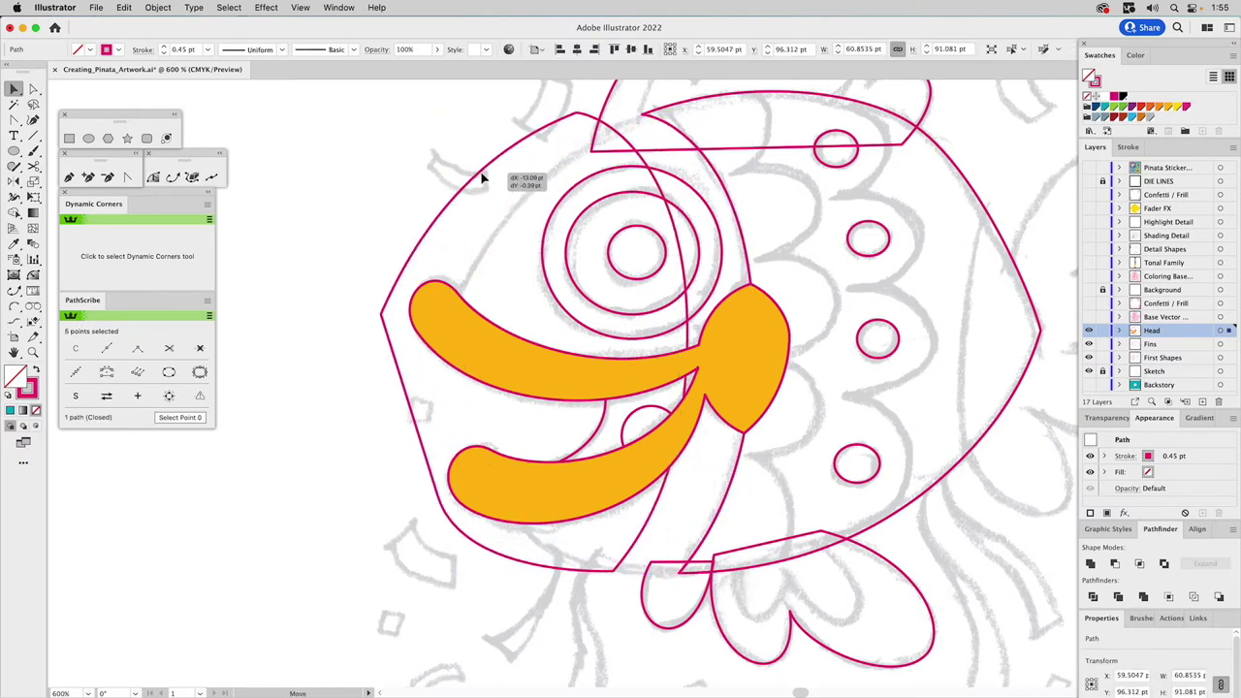
pyautogui.press('v')
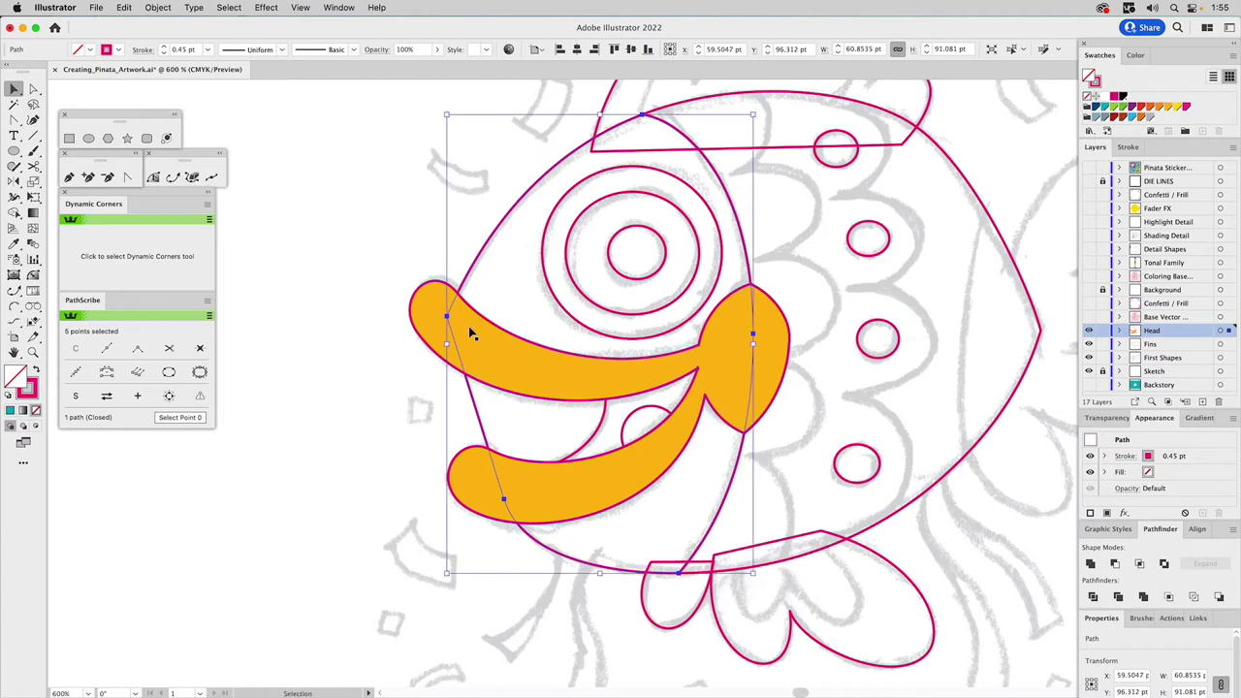
# Subtract the orange mouth shapes from the face outline with Minus Front, ungroup, and deselect
pyautogui.click(471, 328)
pyautogui.keyDown('shift'); pyautogui.click(471, 270); pyautogui.keyUp('shift')
pyautogui.click(1114, 563)
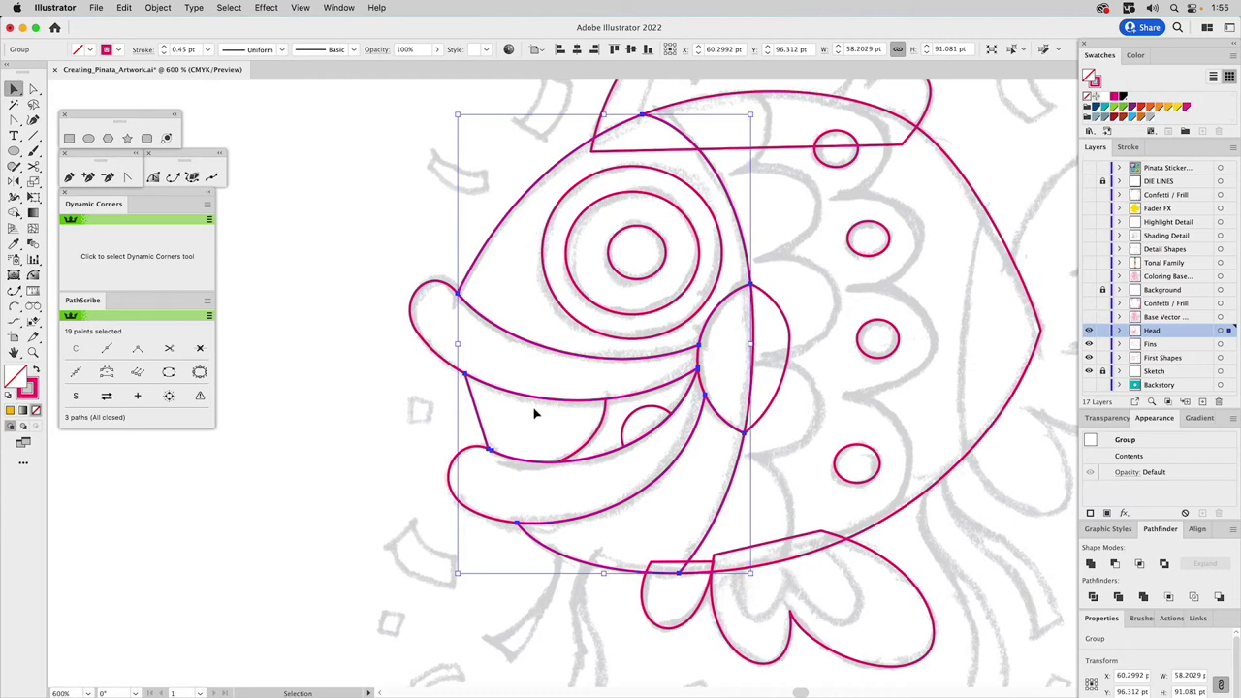
pyautogui.press('super+shift+g')
pyautogui.keyDown('shift'); pyautogui.click(482, 257); pyautogui.keyUp('shift')
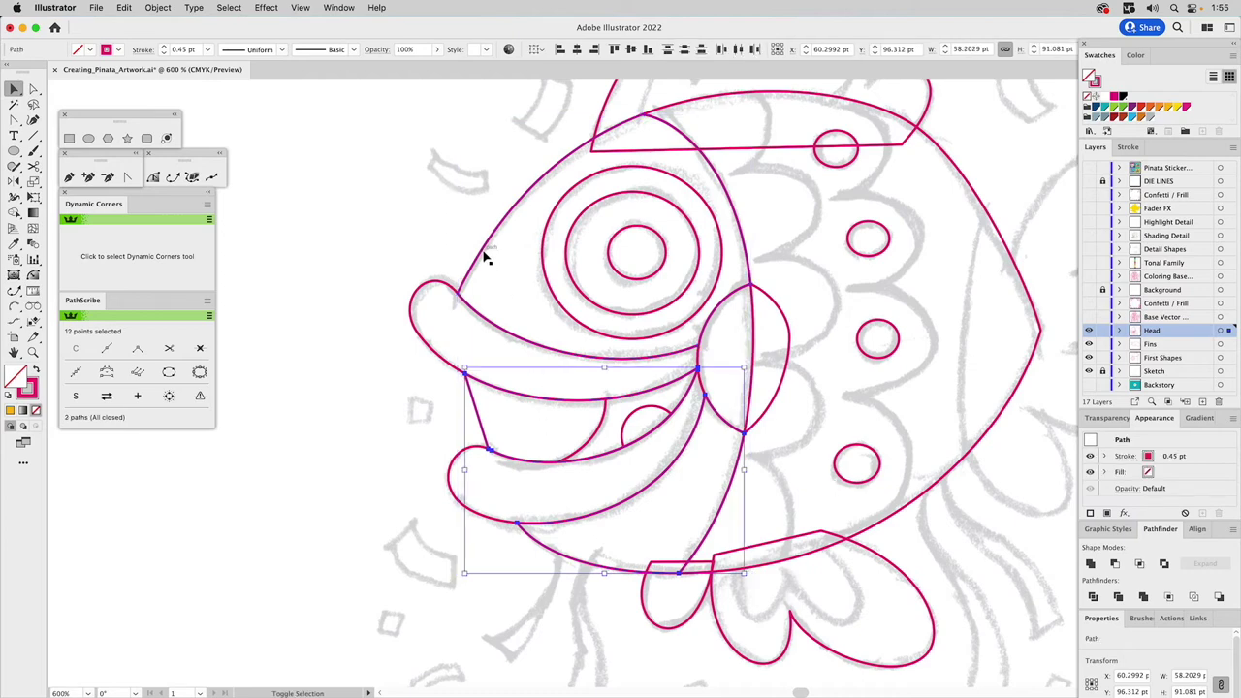
pyautogui.keyDown('shift'); pyautogui.click(532, 541); pyautogui.keyUp('shift')
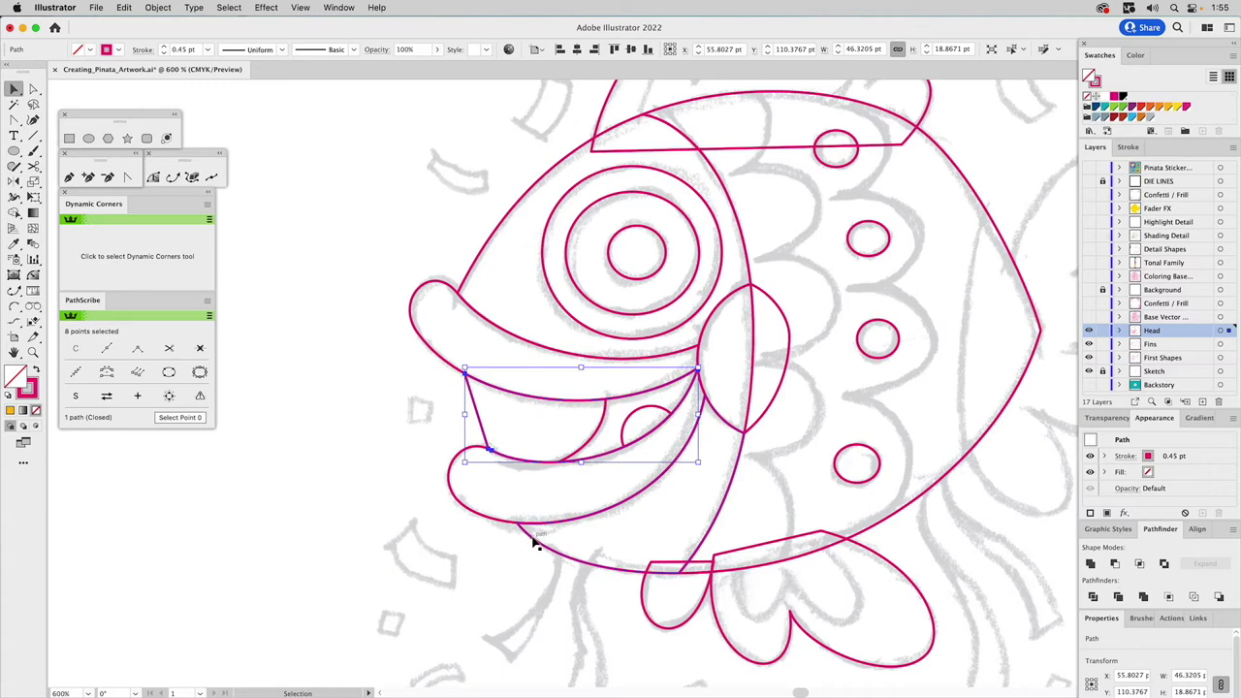
pyautogui.press('super+shift+a')
pyautogui.moveTo(797, 479); pyautogui.dragTo(724, 484)
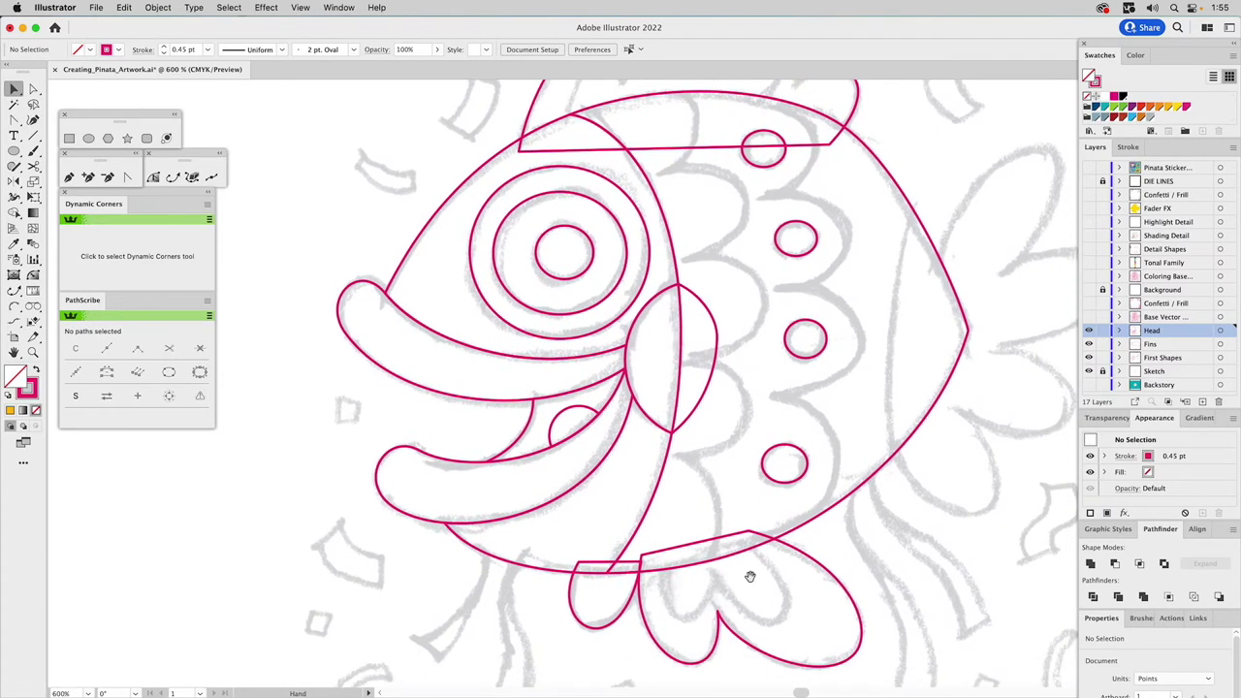
# Fill the face piece and body outline blue and unite them into one shape
pyautogui.click(552, 566)
pyautogui.keyDown('shift'); pyautogui.click(817, 521); pyautogui.keyUp('shift')
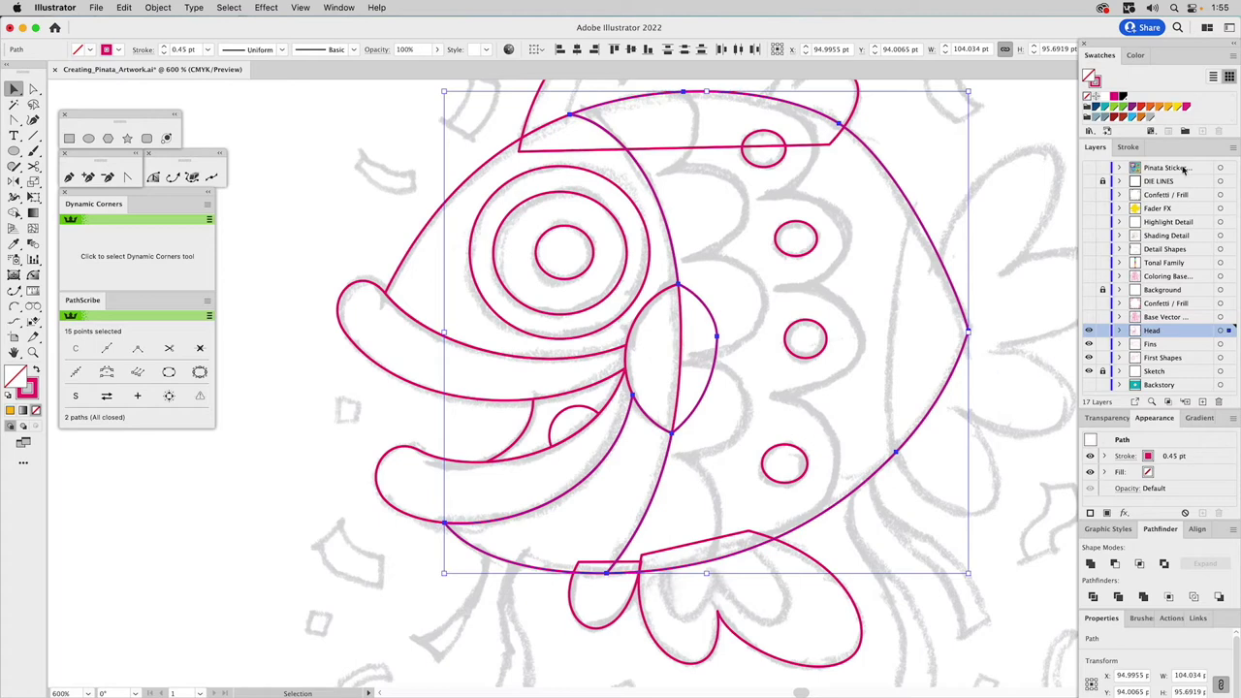
pyautogui.click(1134, 121)
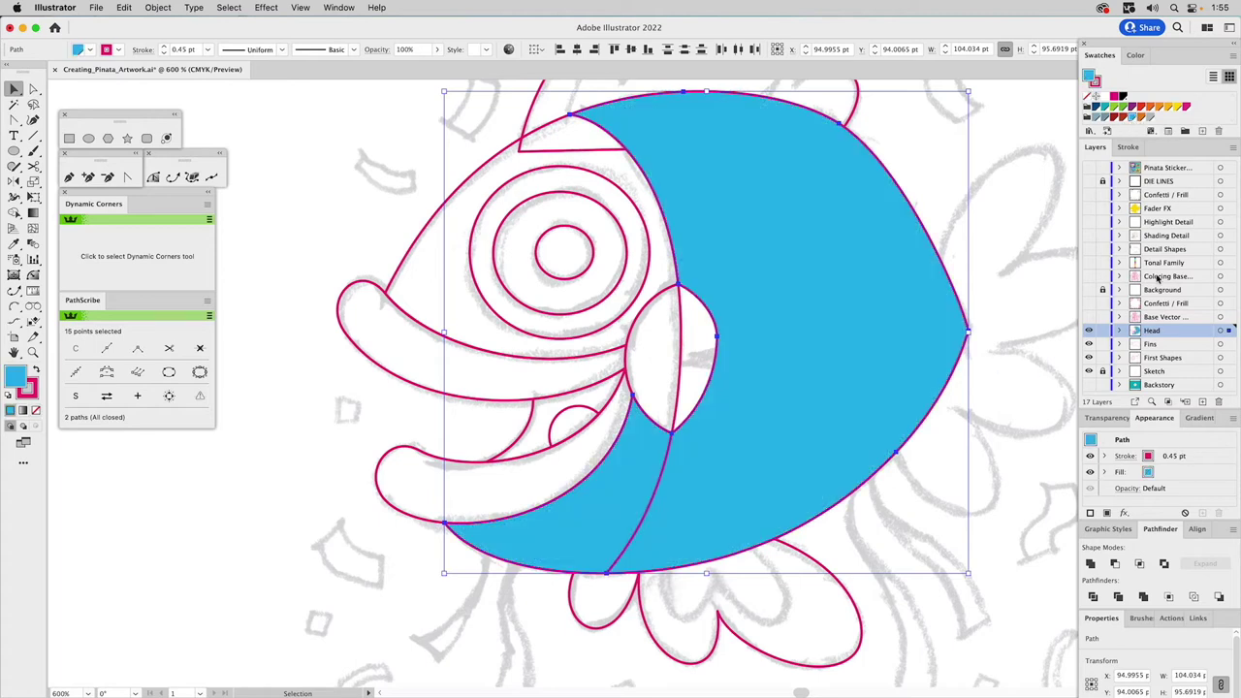
pyautogui.click(1090, 563)
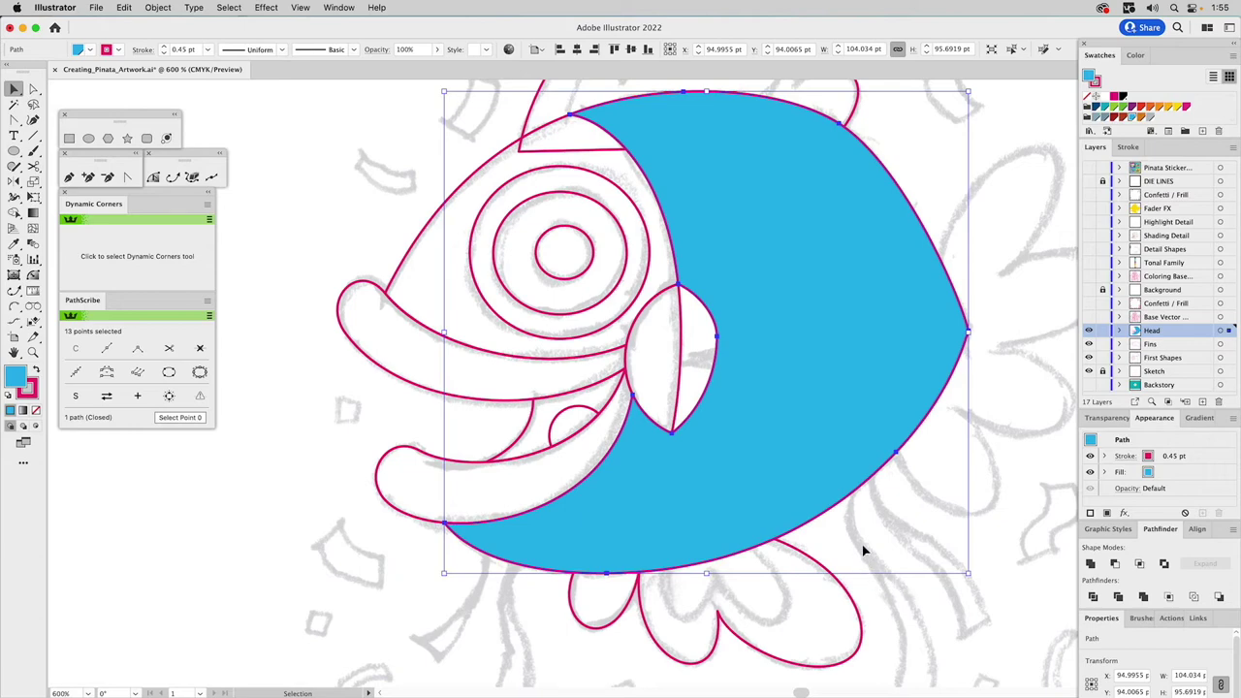
# Trim the lower fin and bottom fin out of the body shape with Minus Front
pyautogui.keyDown('shift'); pyautogui.click(824, 589); pyautogui.keyUp('shift')
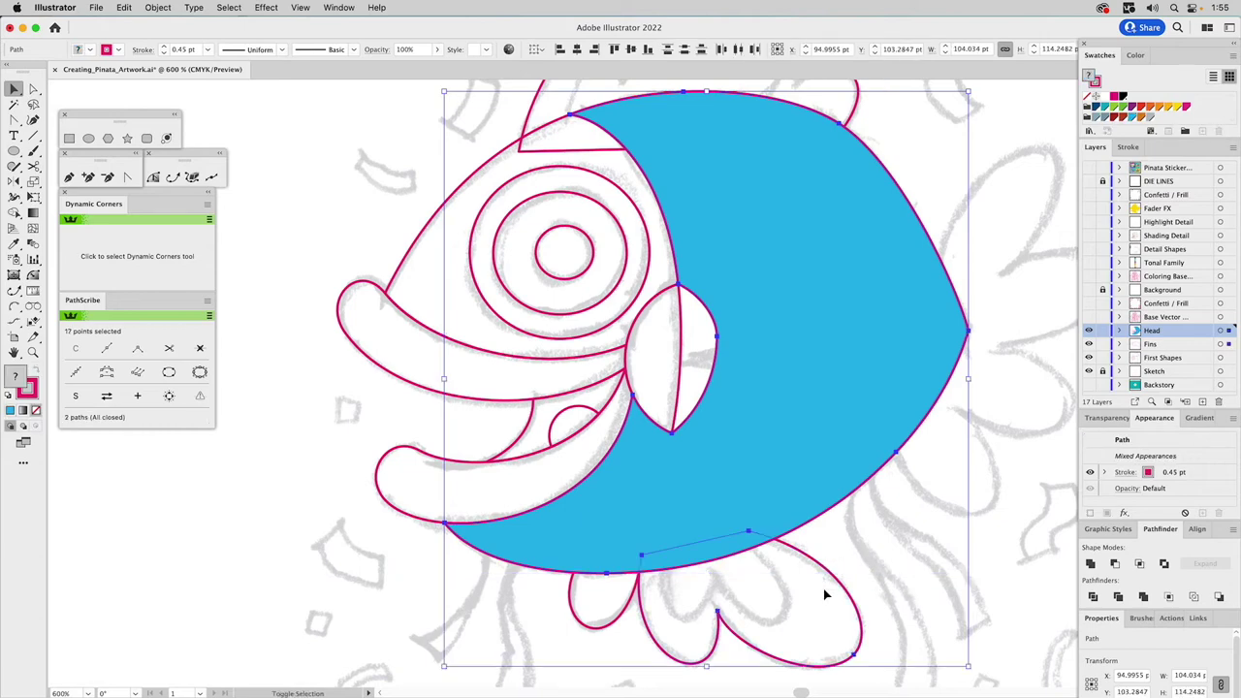
pyautogui.click(1113, 563)
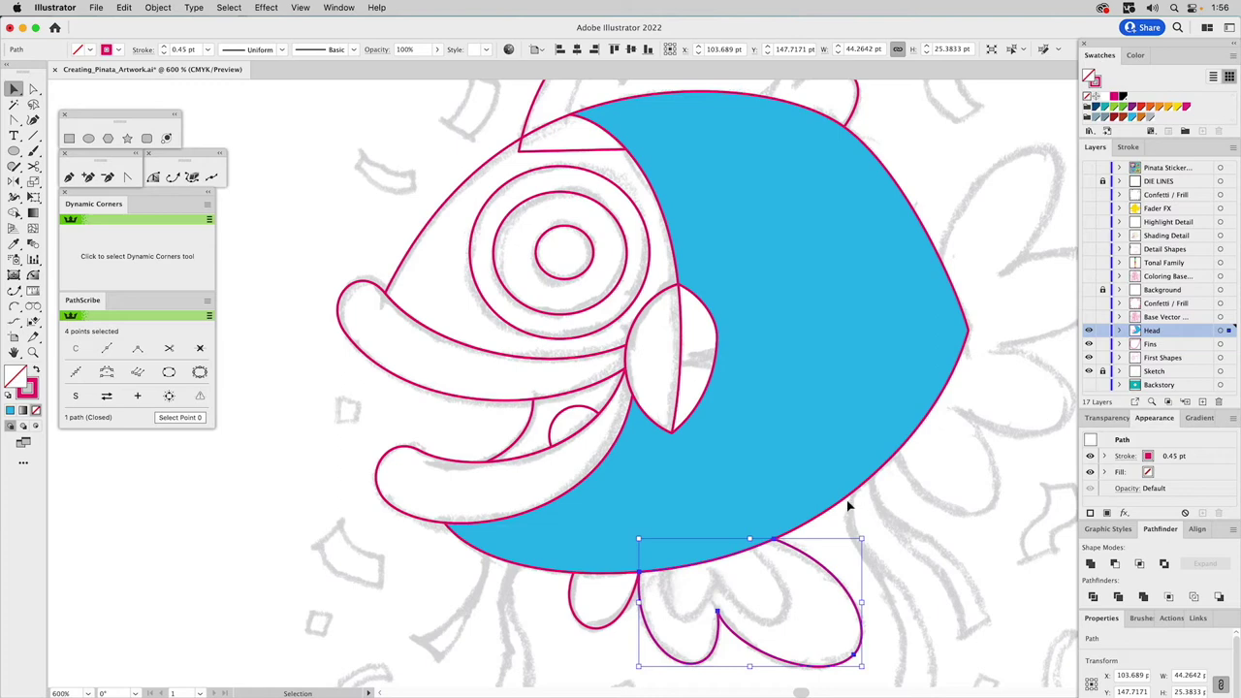
pyautogui.keyDown('shift'); pyautogui.click(624, 585); pyautogui.keyUp('shift')
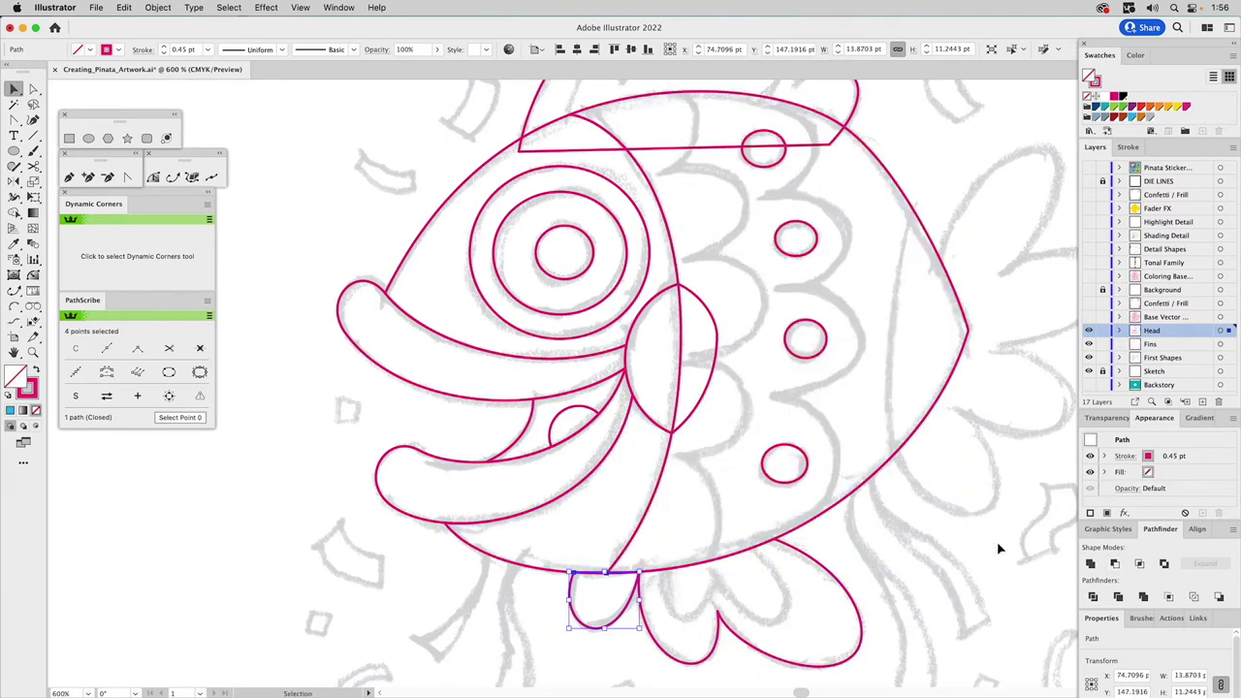
pyautogui.click(969, 544)
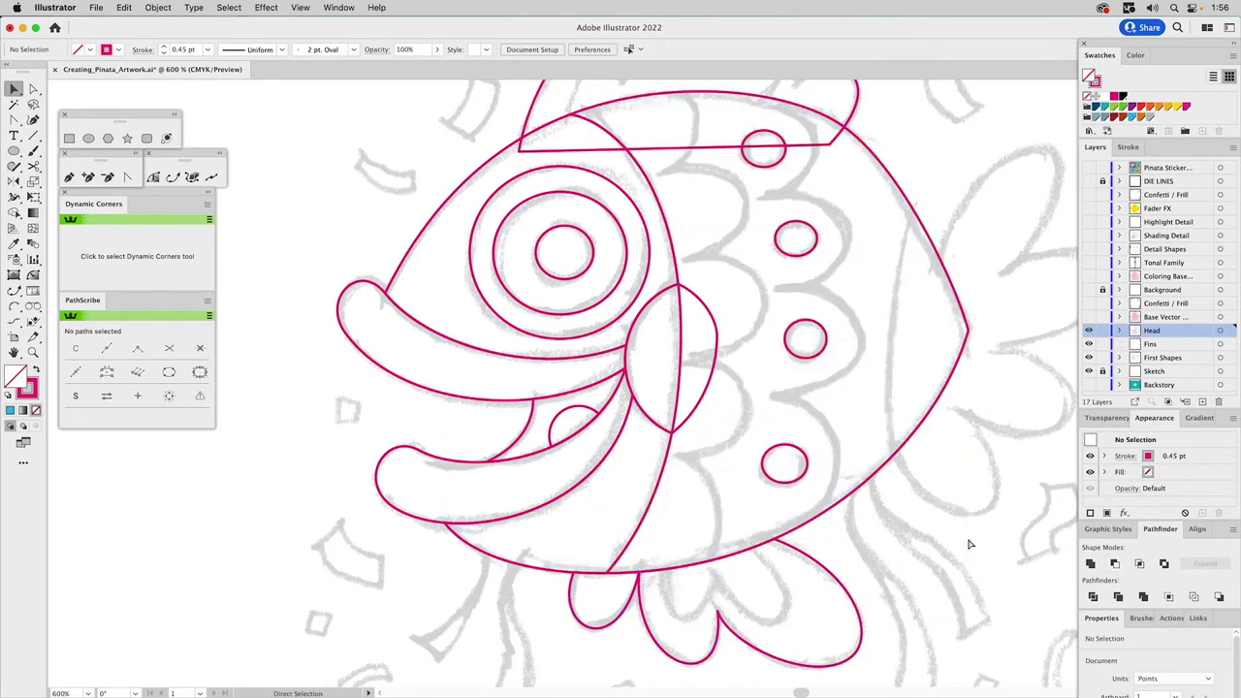
pyautogui.press('super+minus')
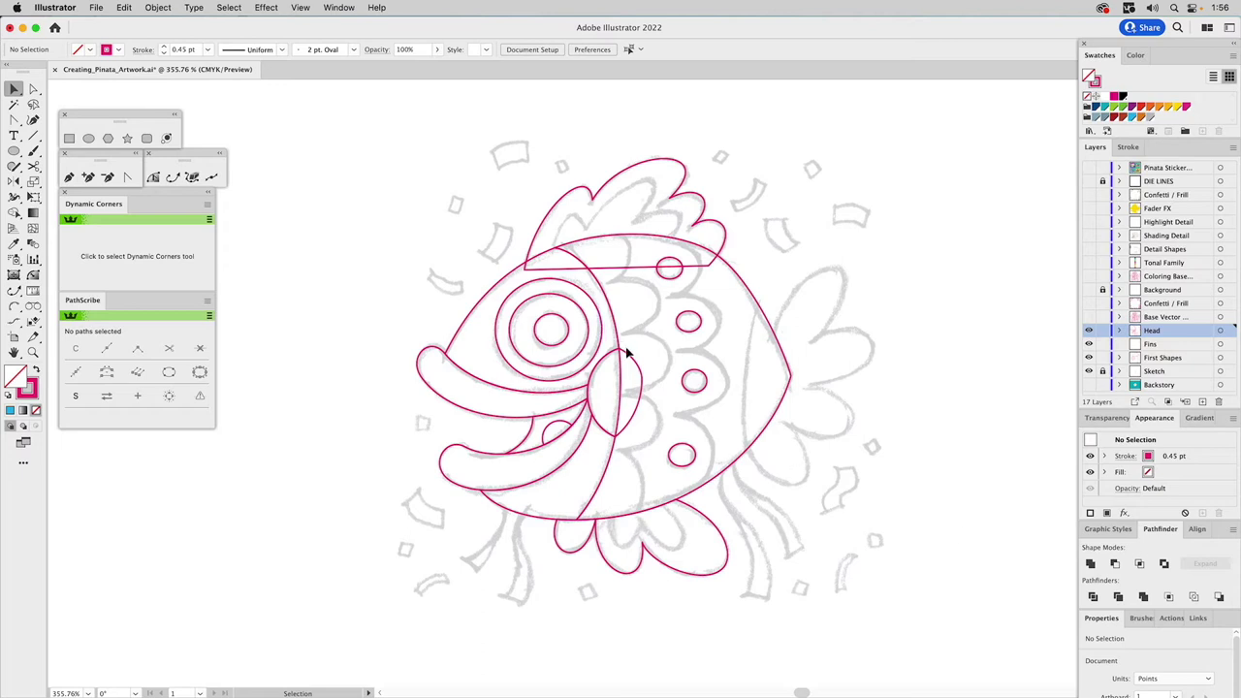
pyautogui.click(640, 375)
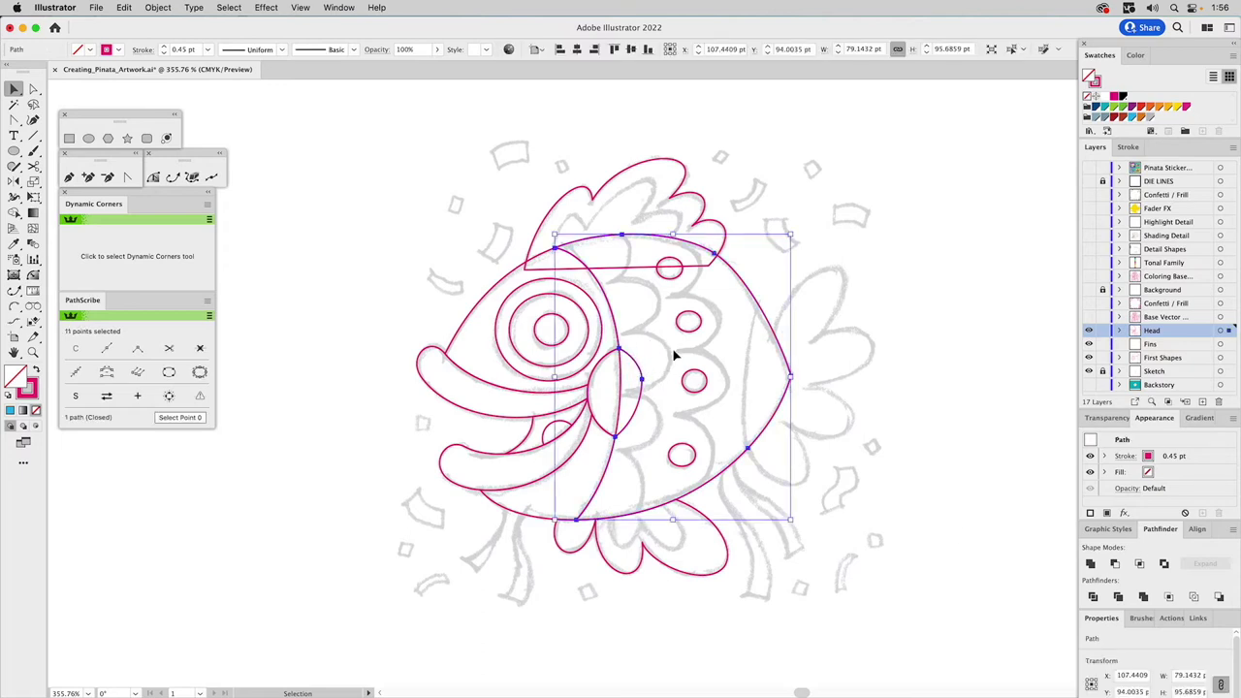
pyautogui.moveTo(637, 360); pyautogui.dragTo(673, 359)
pyautogui.press('cmd+z')
pyautogui.click(656, 356)
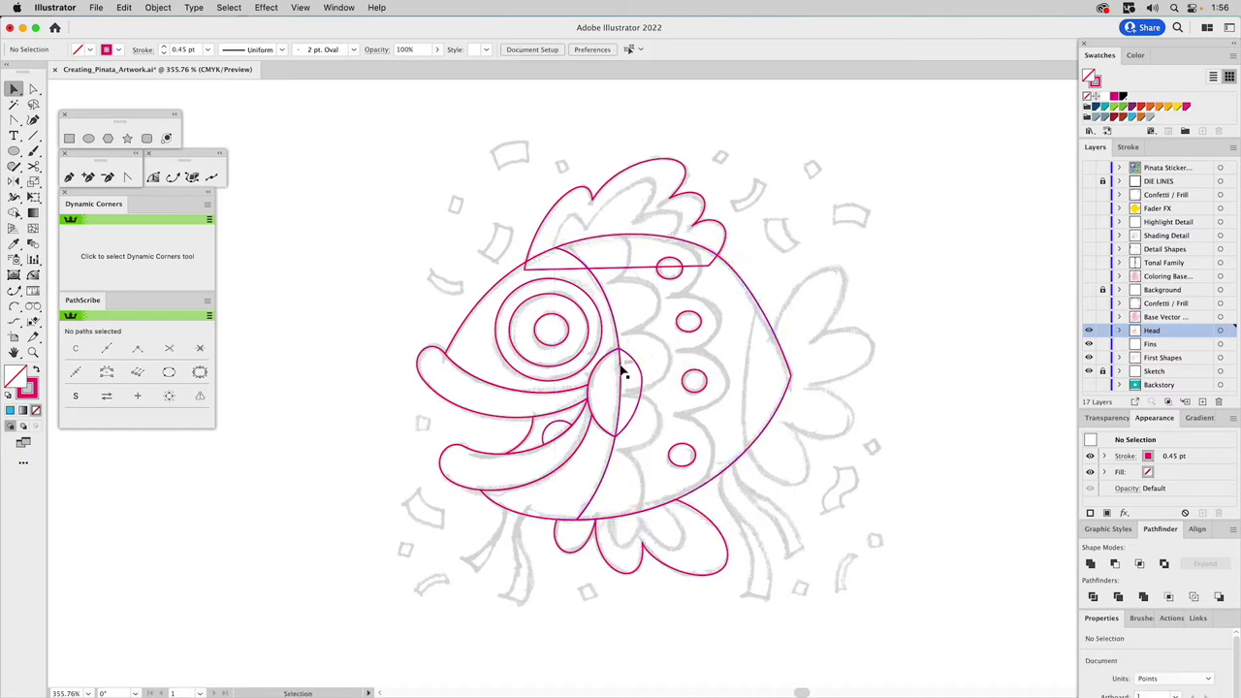
pyautogui.click(610, 361)
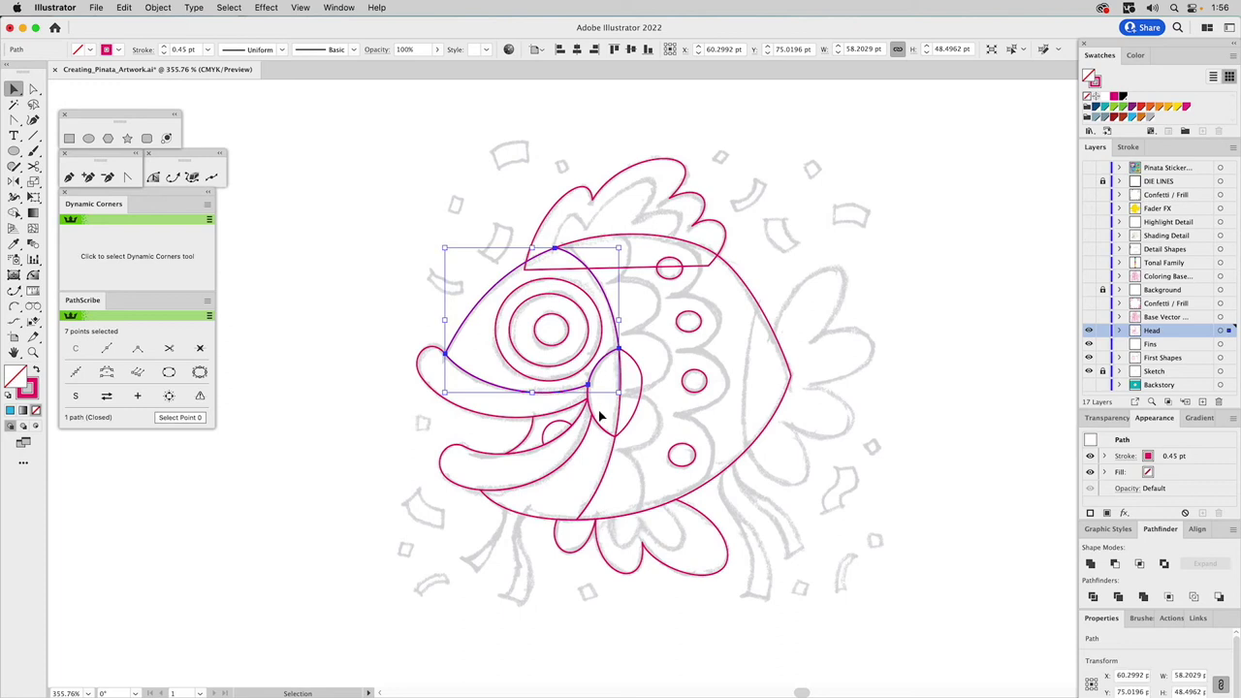
pyautogui.click(595, 418)
pyautogui.click(593, 407)
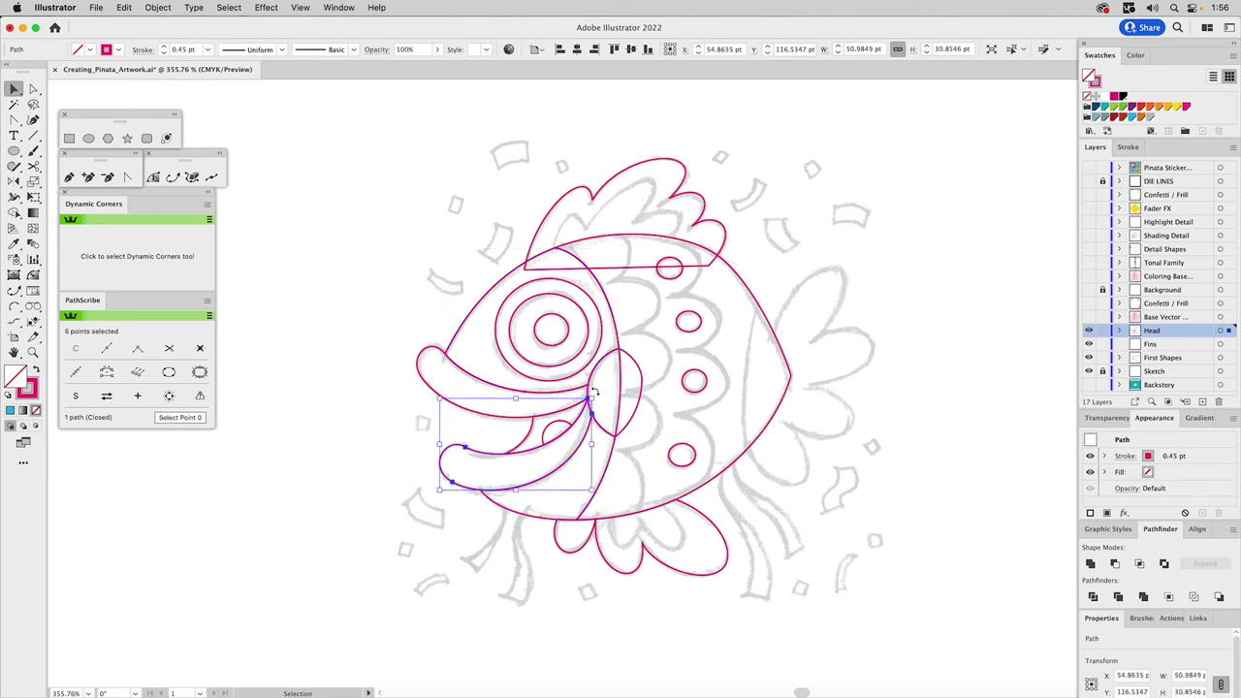
pyautogui.click(601, 388)
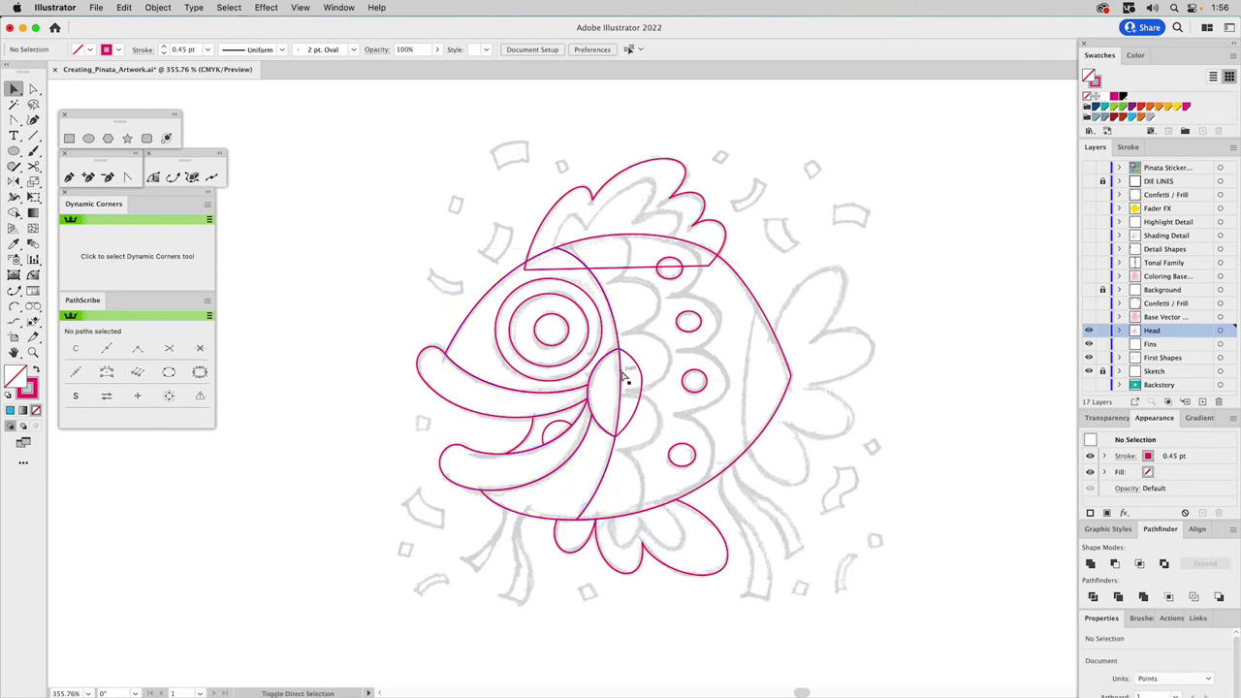
pyautogui.press('z')
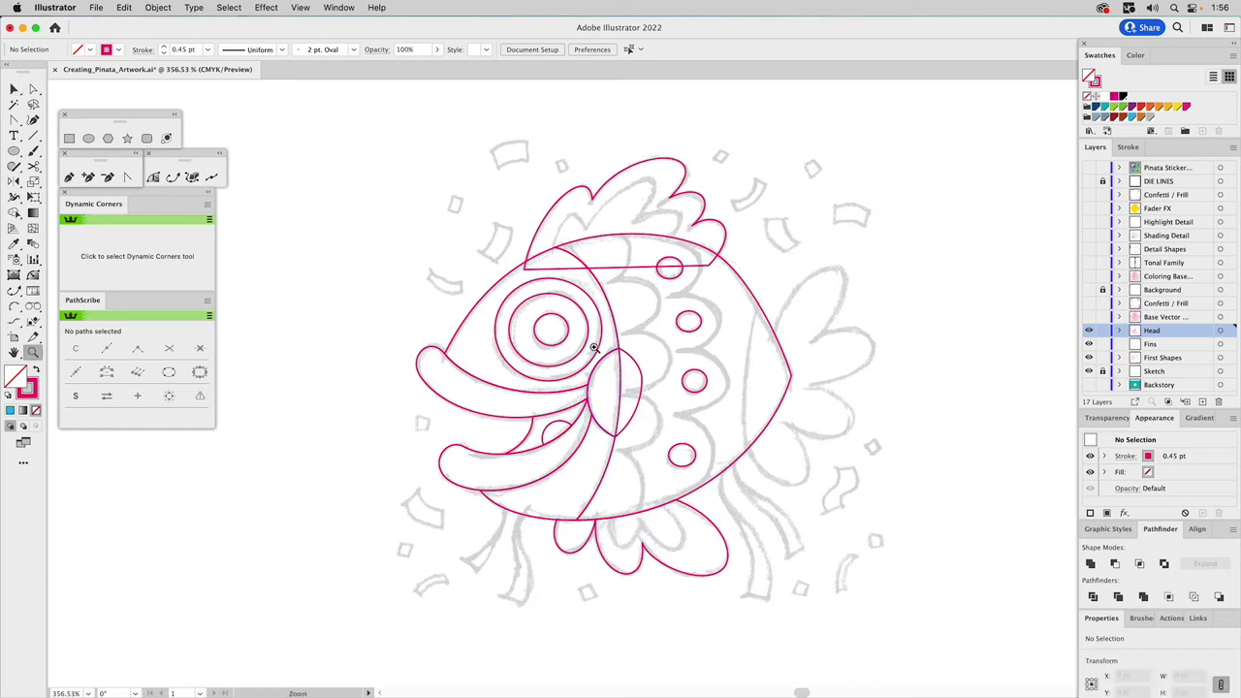
pyautogui.moveTo(670, 441); pyautogui.dragTo(706, 471)
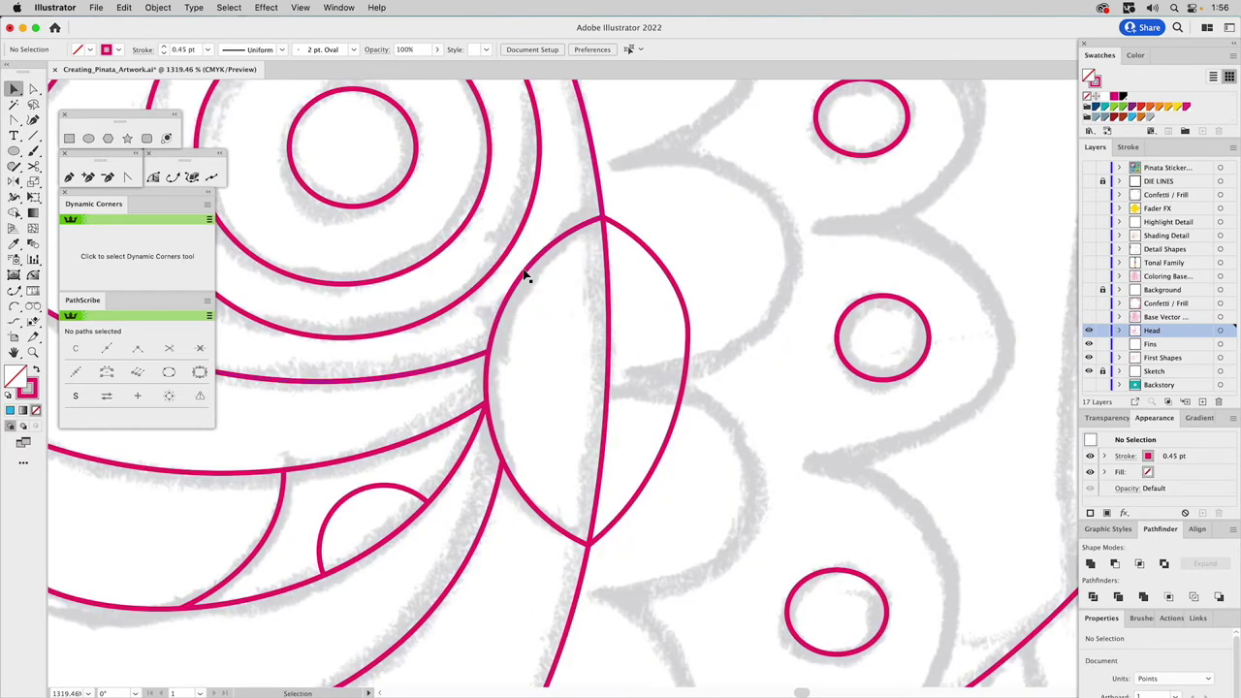
# Fill the left half of the lens shape with green
pyautogui.click(497, 317)
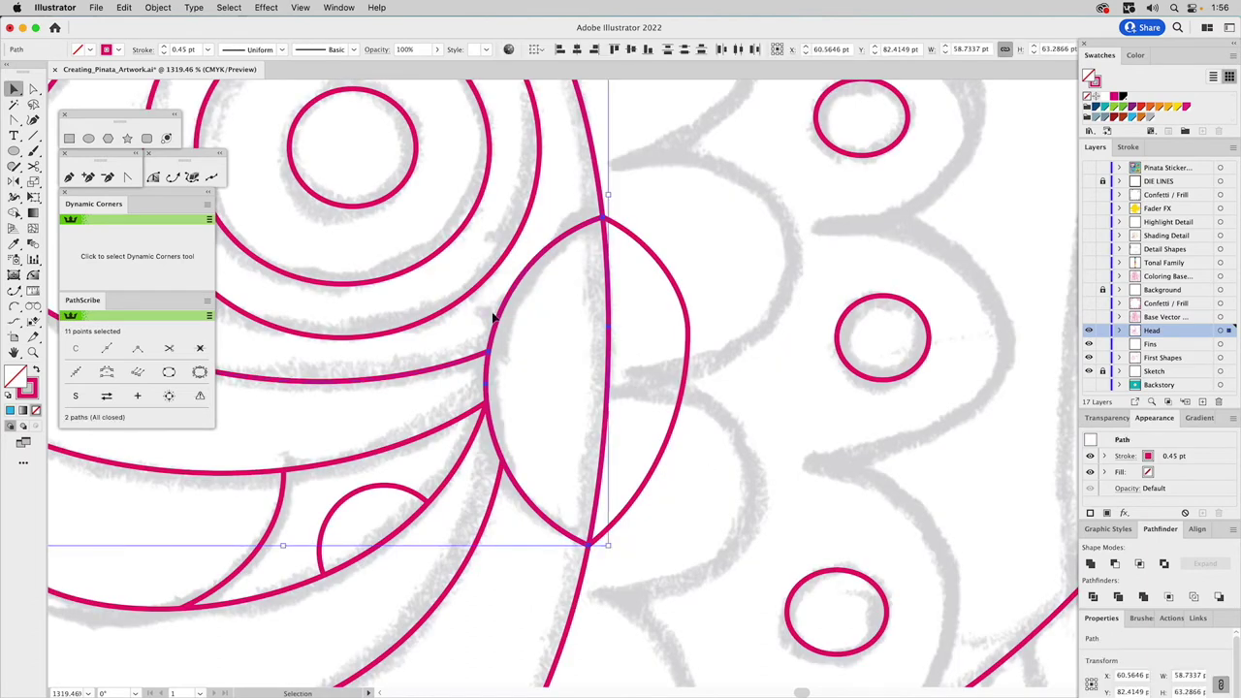
pyautogui.keyDown('shift'); pyautogui.click(466, 368); pyautogui.keyUp('shift')
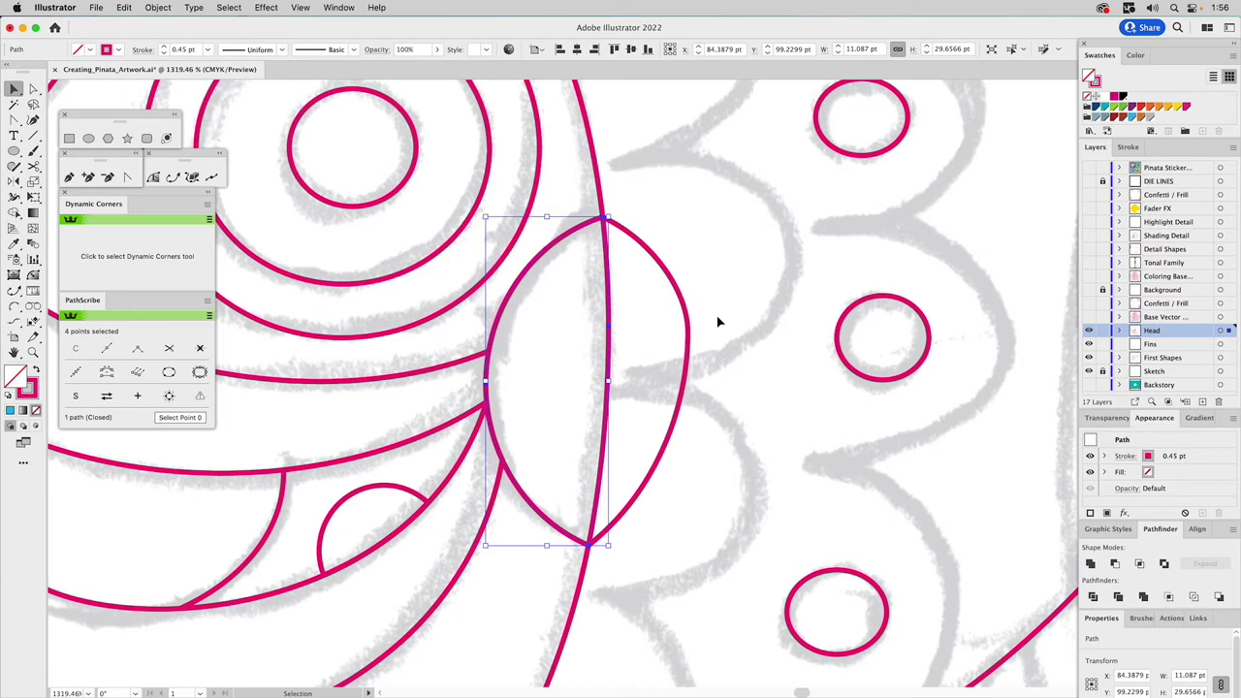
pyautogui.click(1124, 108)
# Move its left anchor onto the centre line and pull the top and bottom edges outward into a rounded bulge
pyautogui.press('a')
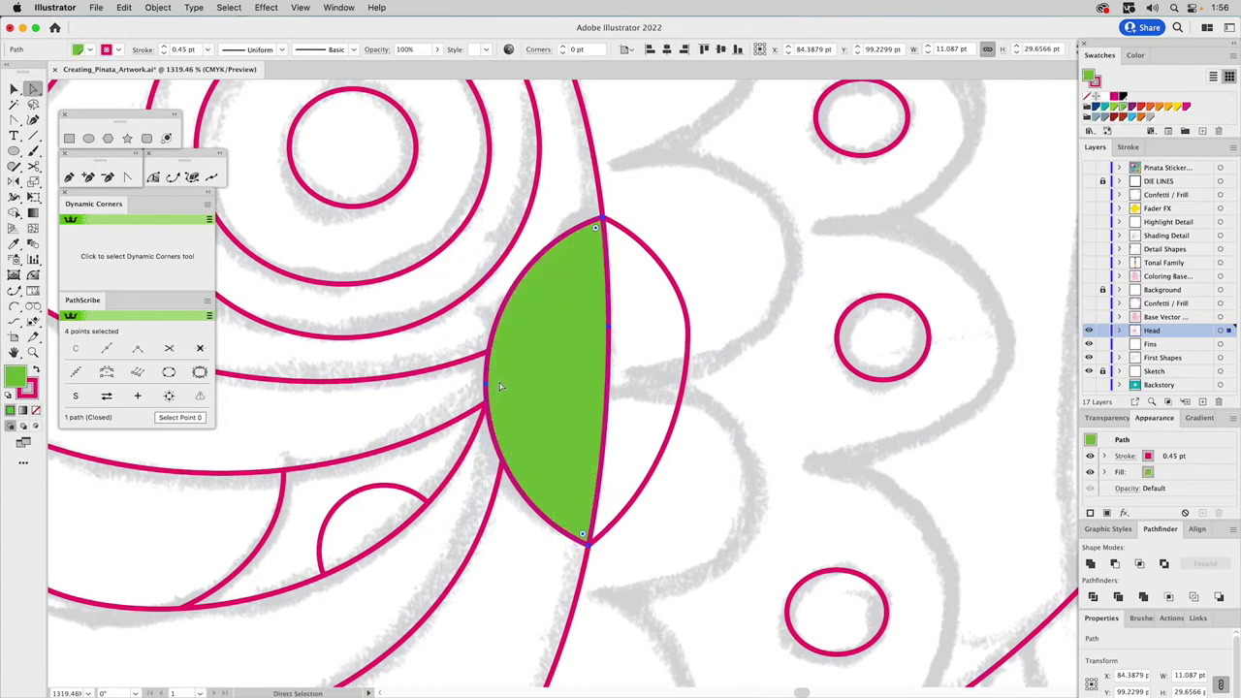
pyautogui.moveTo(486, 387); pyautogui.dragTo(872, 420)
pyautogui.moveTo(528, 521); pyautogui.dragTo(692, 581)
pyautogui.moveTo(538, 244); pyautogui.dragTo(731, 145)
pyautogui.press('v')
pyautogui.press('super+shift+a')
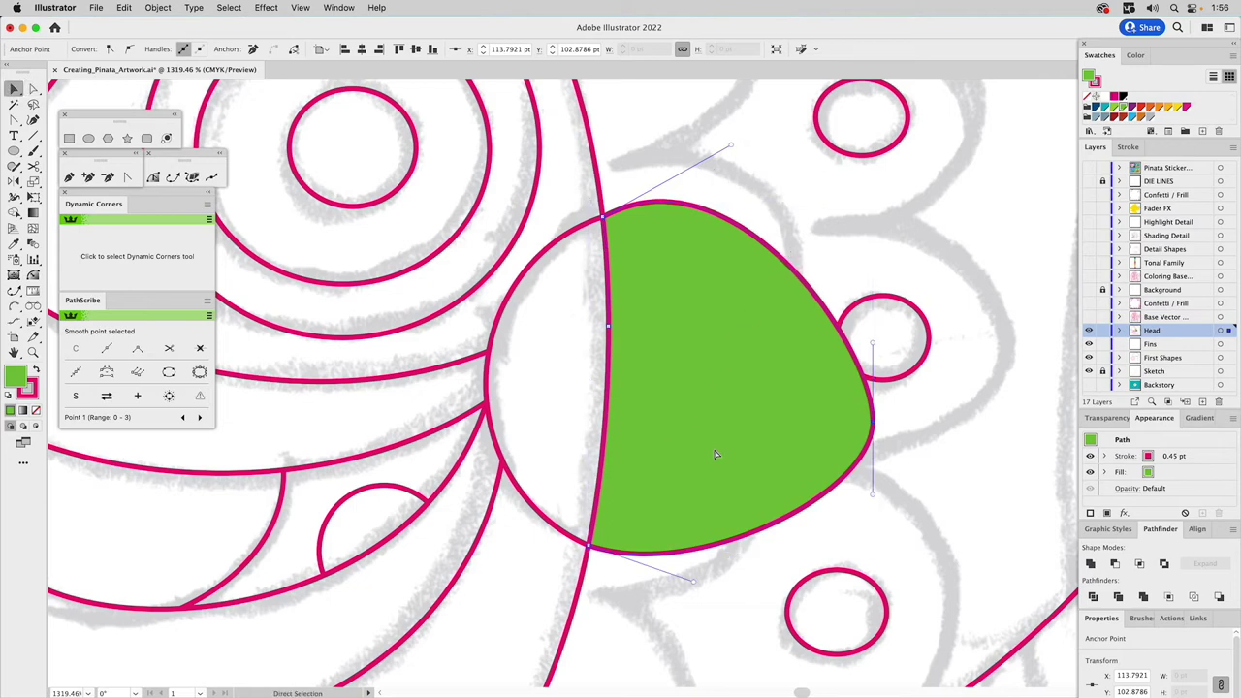
pyautogui.press('super+0')
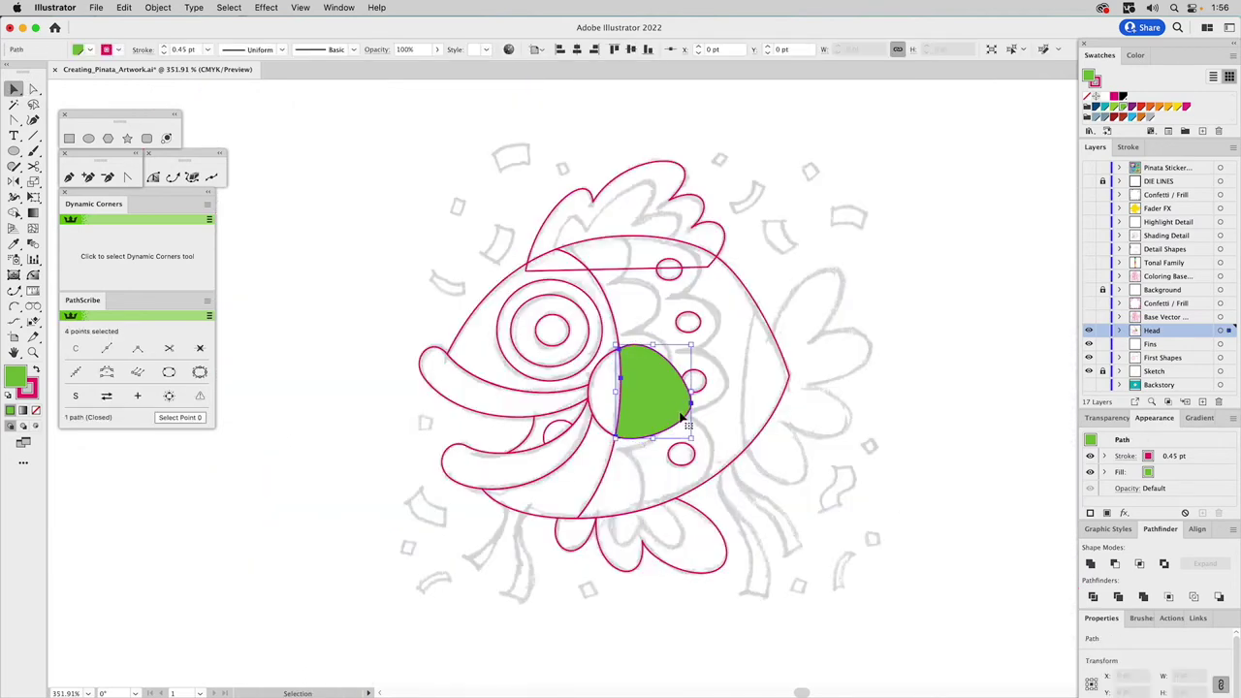
# Unite the green wedge with the body outline, set its fill to None, and switch to outline view
pyautogui.click(747, 449)
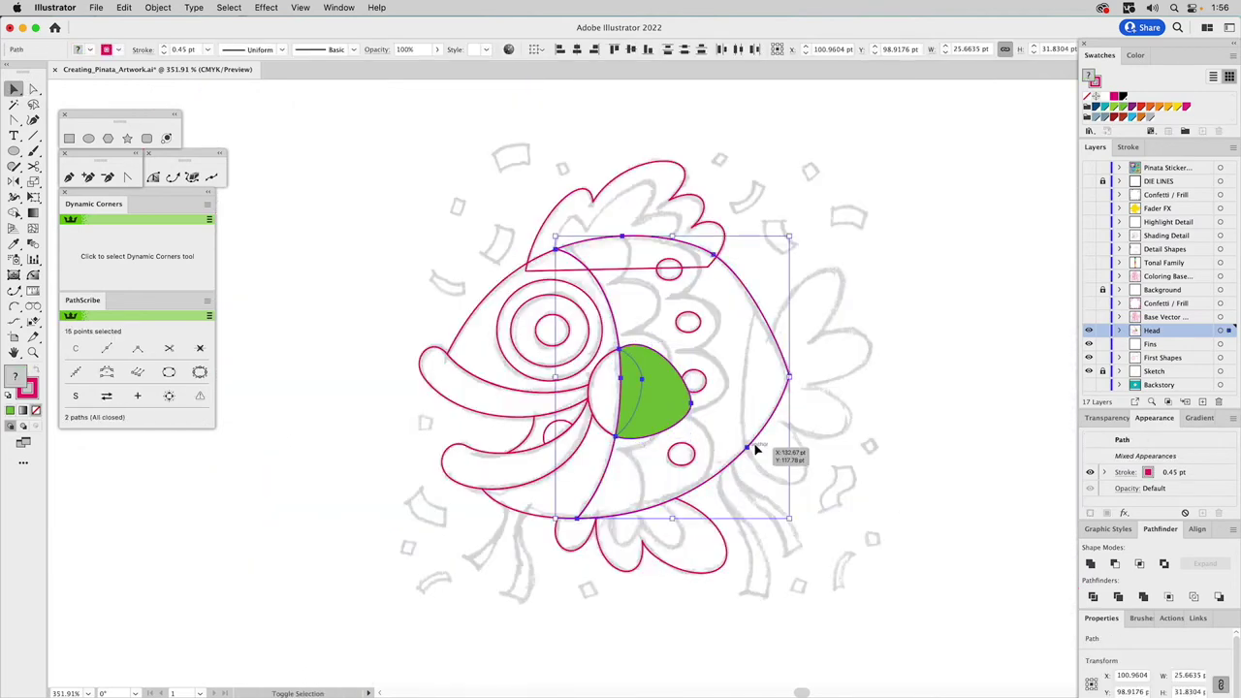
pyautogui.click(1089, 563)
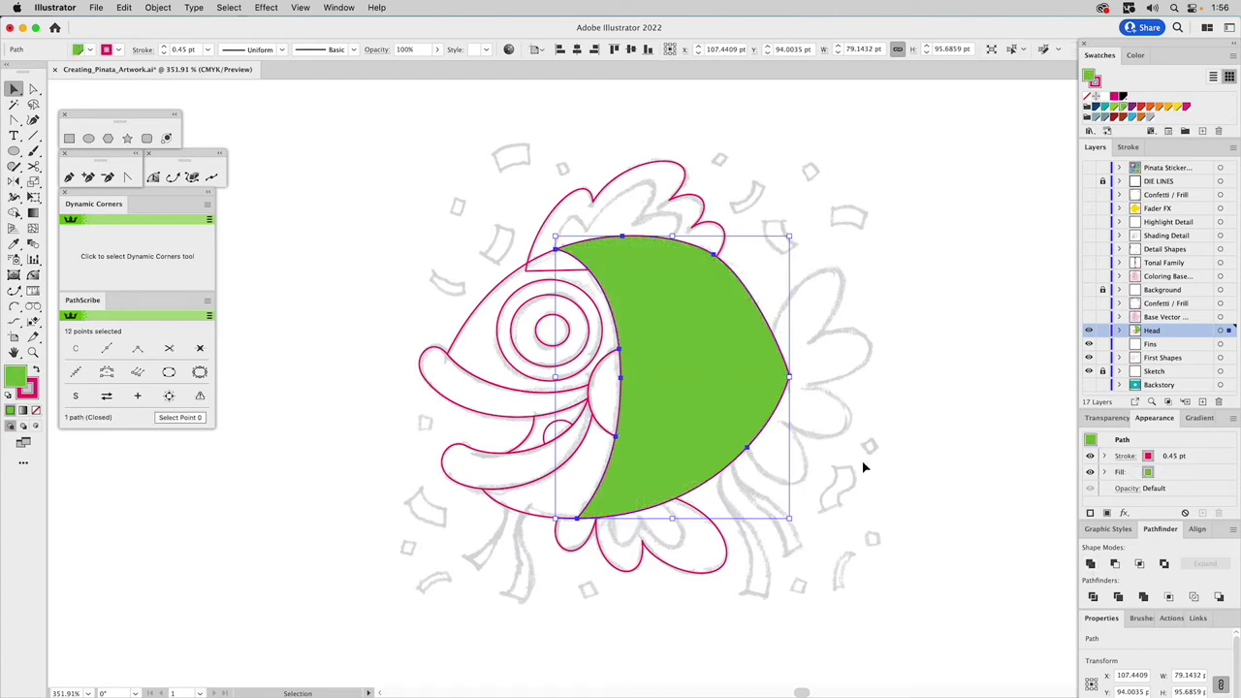
pyautogui.hotkey('shift', 'm')
pyautogui.press('/')
pyautogui.press('super+shift+a')
pyautogui.press('i')
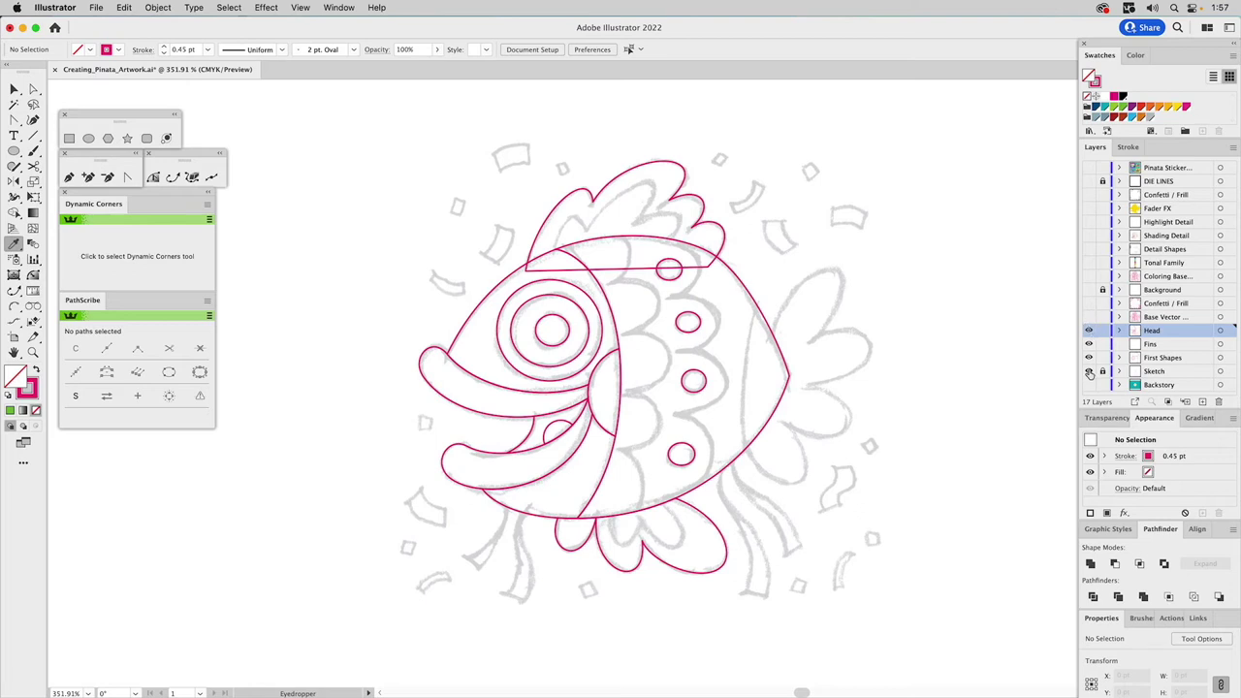
pyautogui.press('super+y')
pyautogui.press('super+y')
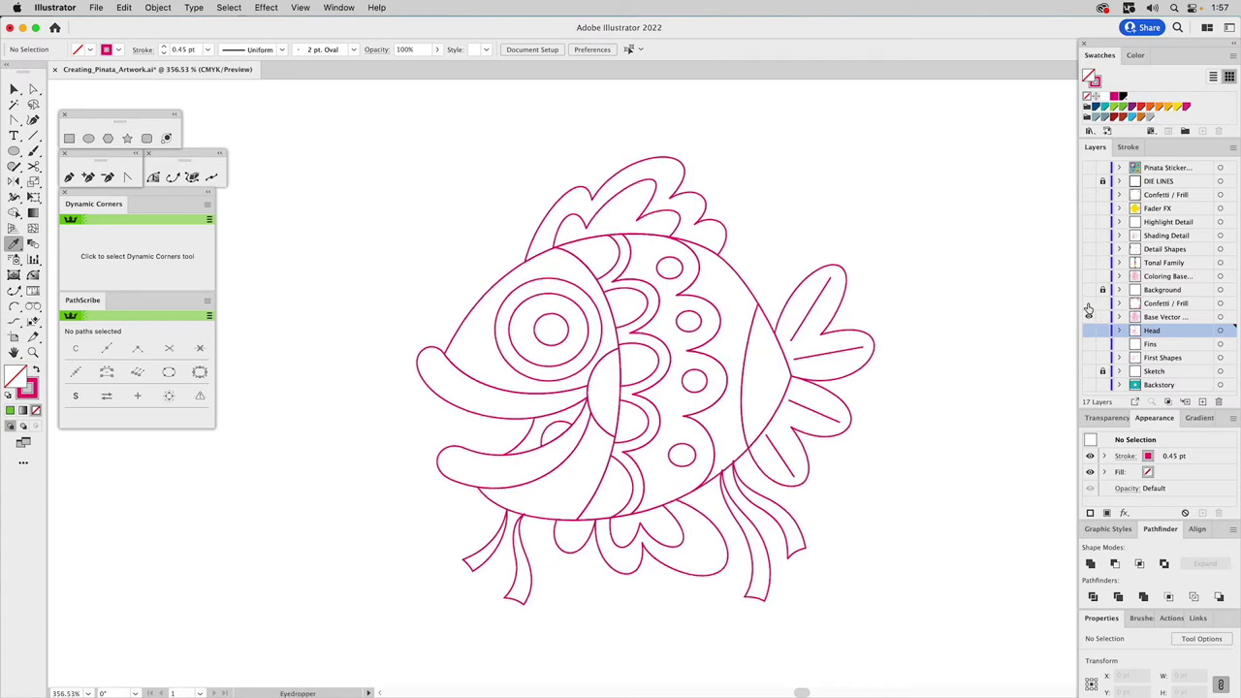
# Show then hide Confetti / Frill, and make Background, Coloring Base and Tonal Family visible
pyautogui.click(1089, 304)
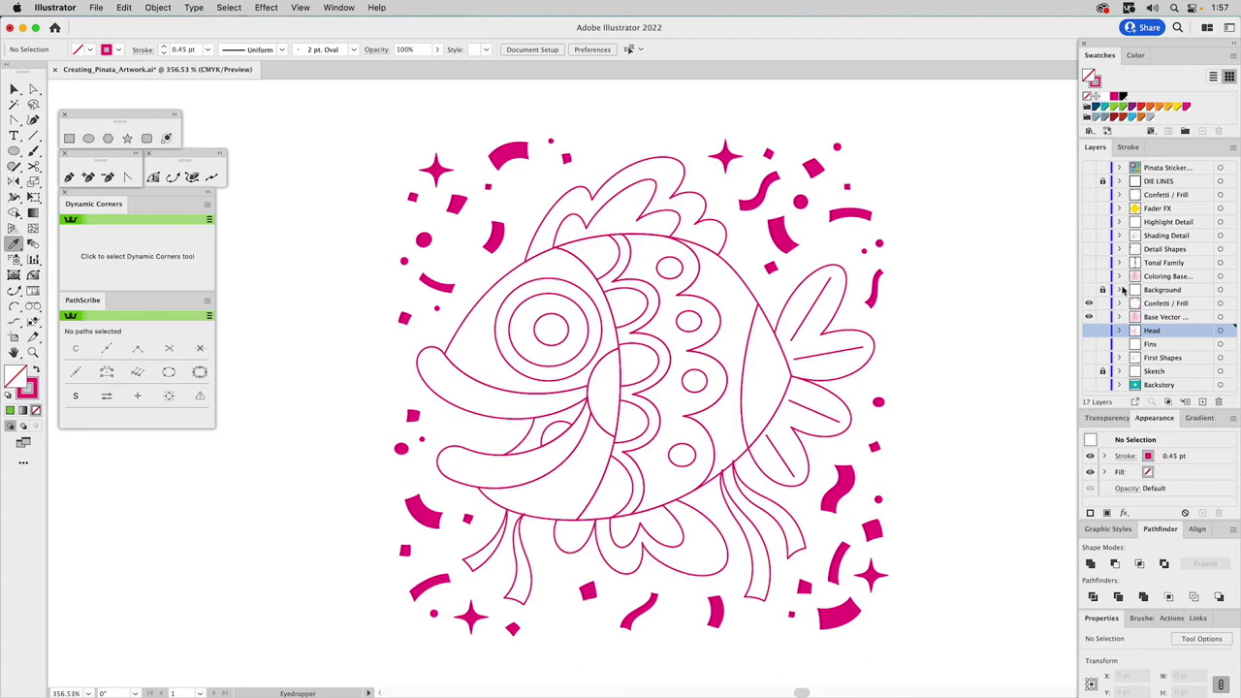
pyautogui.click(1089, 289)
pyautogui.click(1088, 277)
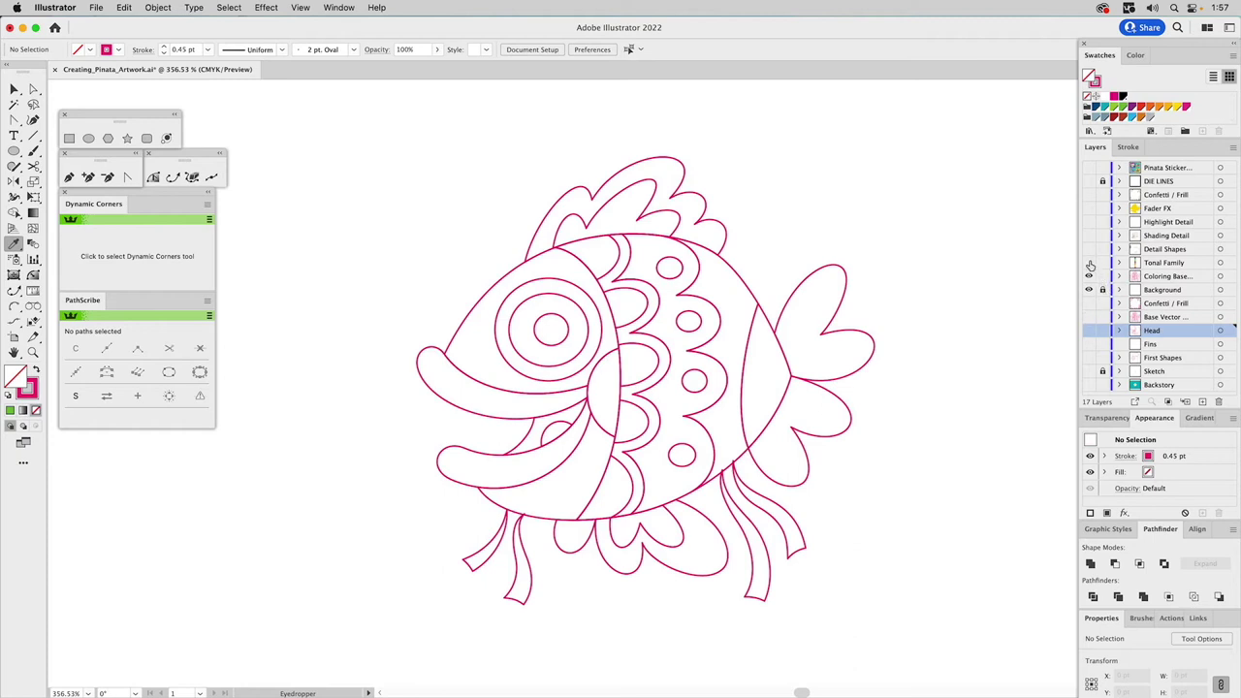
pyautogui.click(1088, 262)
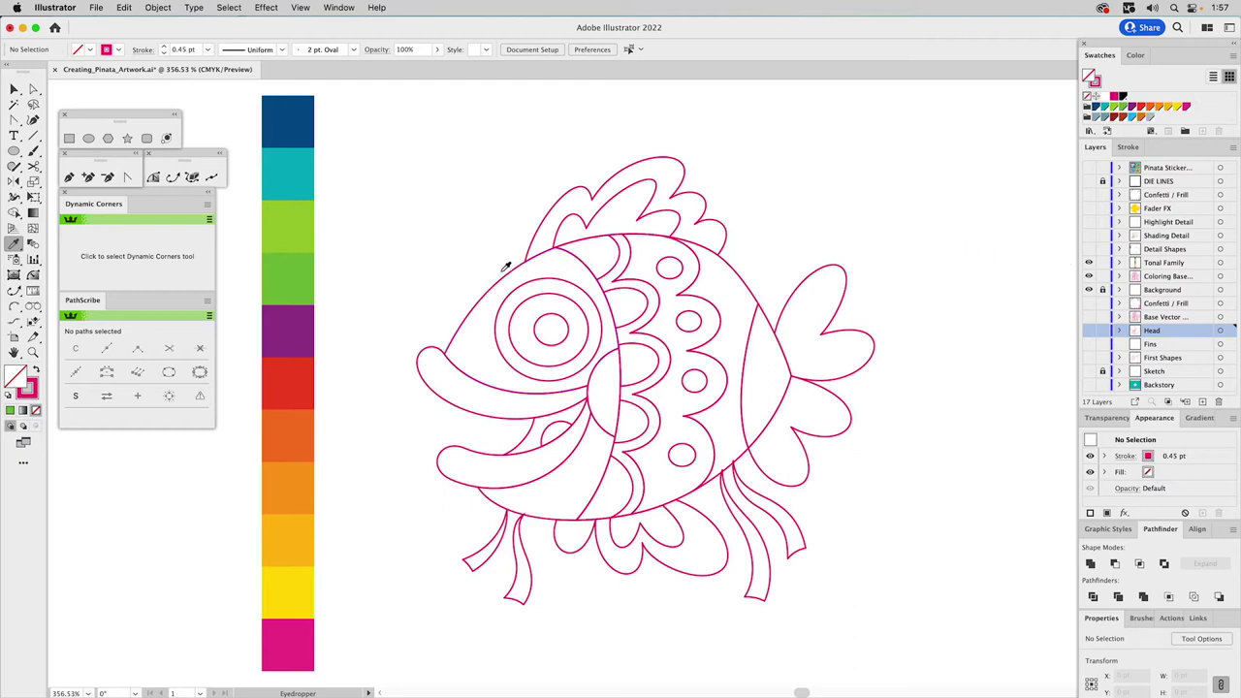
# Fill the top fin and upper beak with light green
pyautogui.press('v')
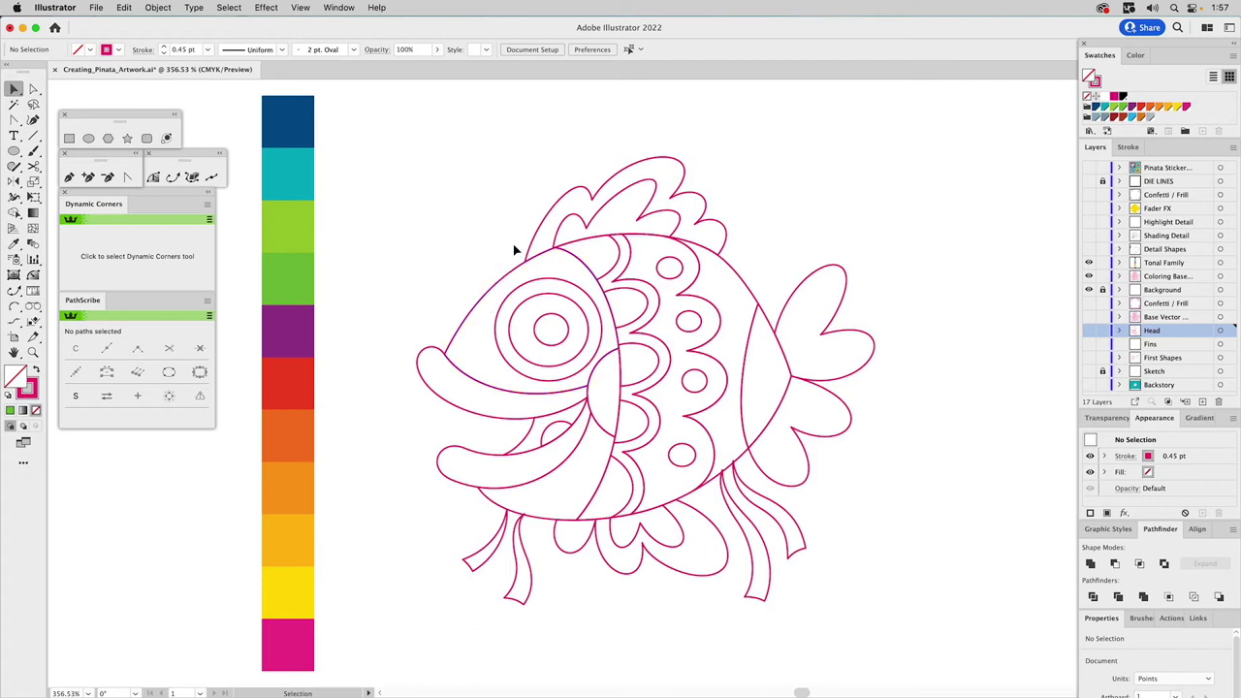
pyautogui.click(648, 166)
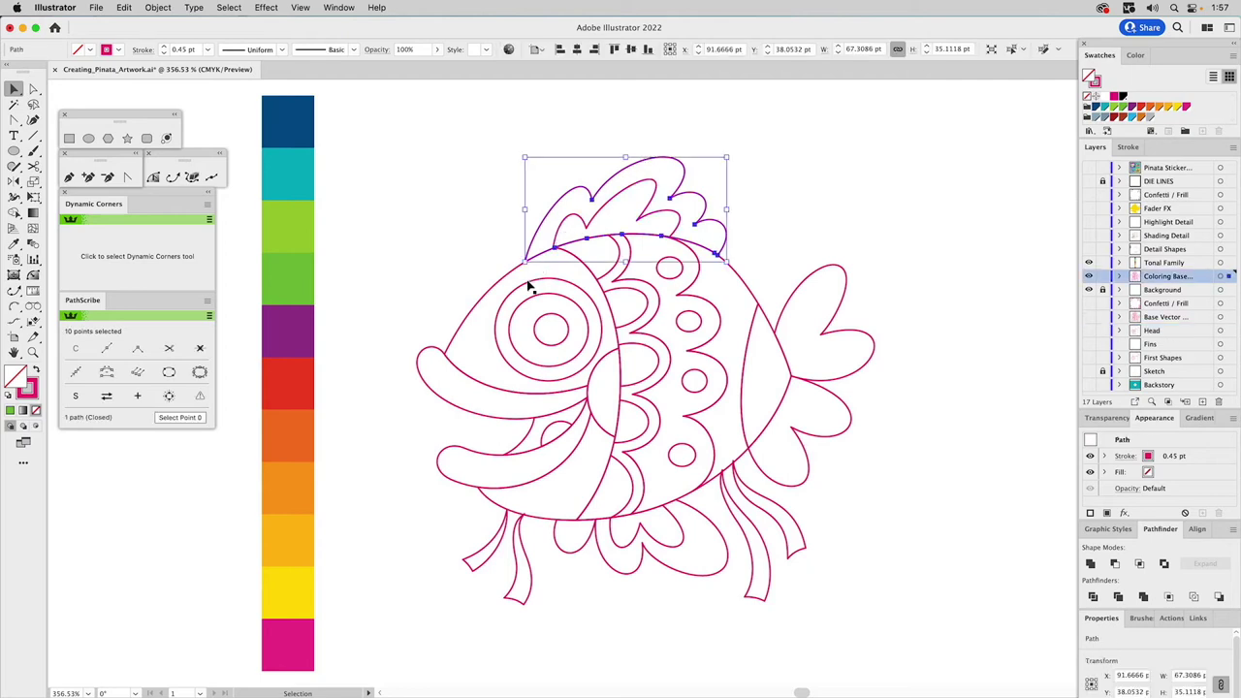
pyautogui.keyDown('shift'); pyautogui.click(429, 354); pyautogui.keyUp('shift')
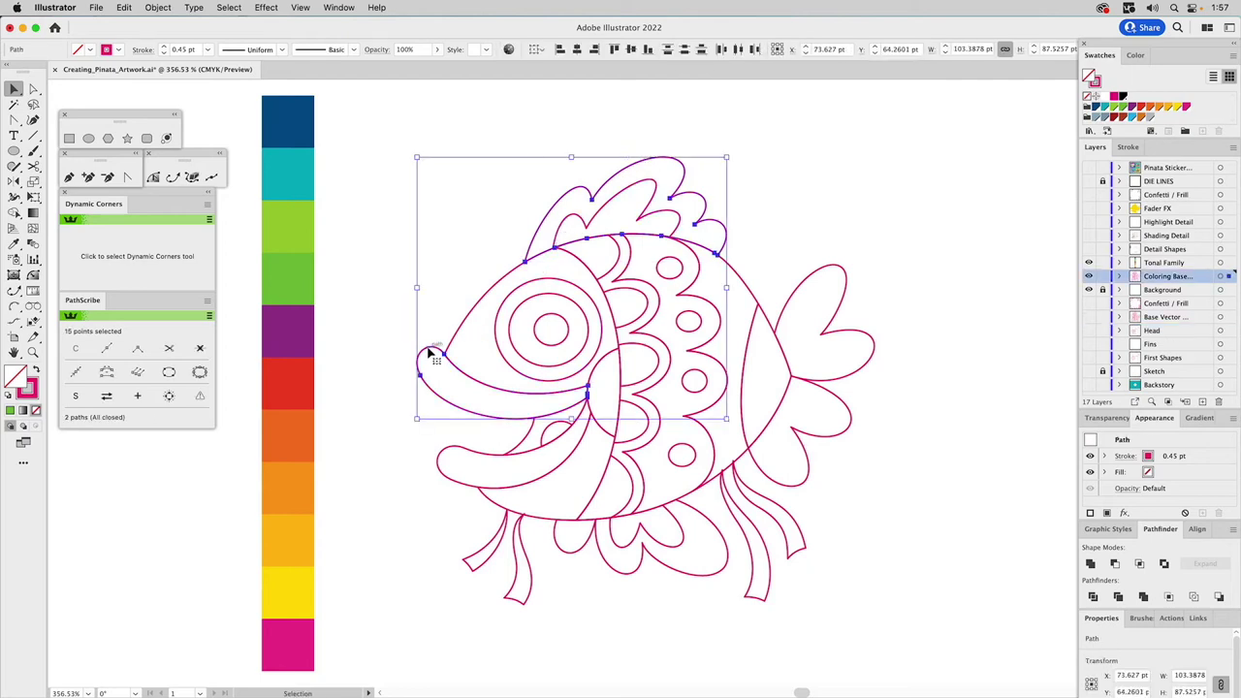
pyautogui.press('i')
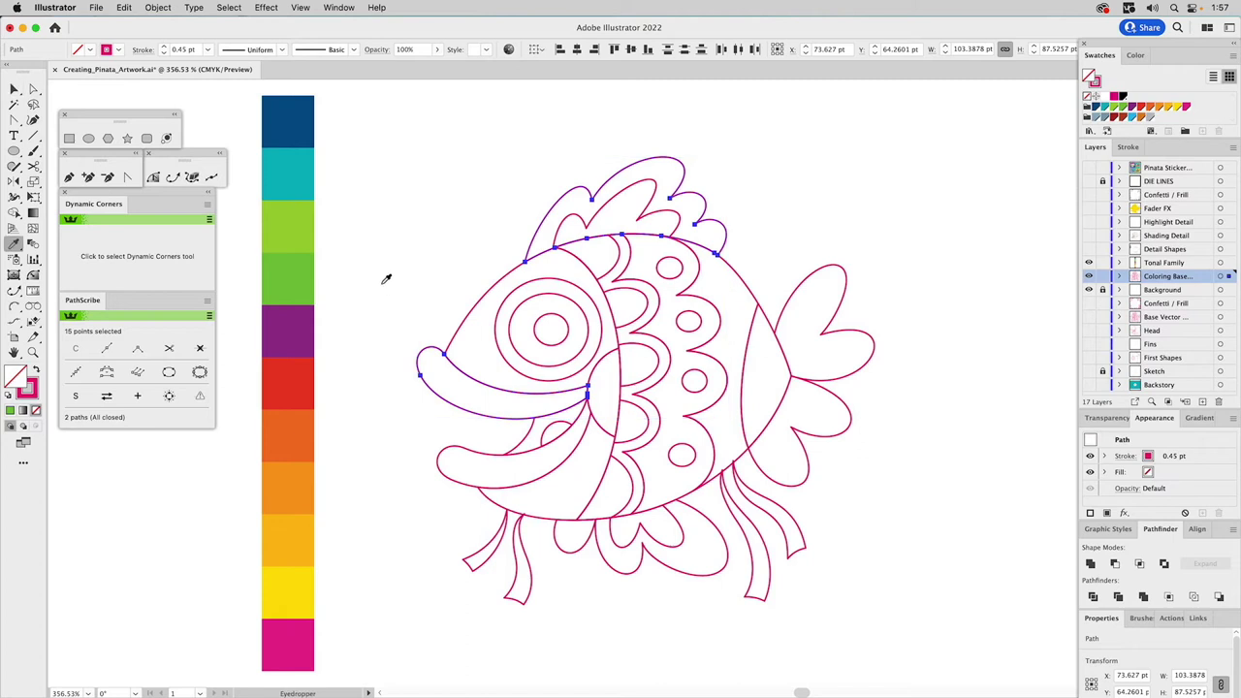
pyautogui.click(299, 226)
# Fill the lower tongue shape and the small shape under the body with darker green
pyautogui.press('v')
pyautogui.moveTo(450, 452); pyautogui.dragTo(584, 486)
pyautogui.press('i')
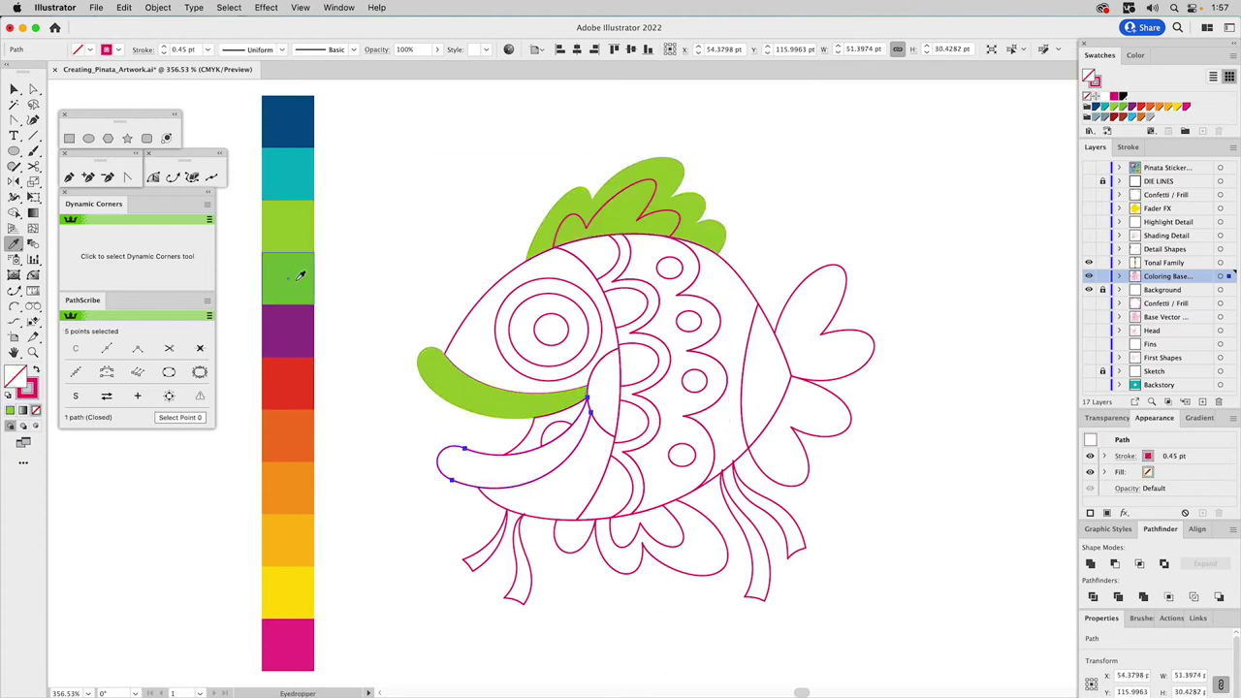
pyautogui.click(299, 275)
pyautogui.press('v')
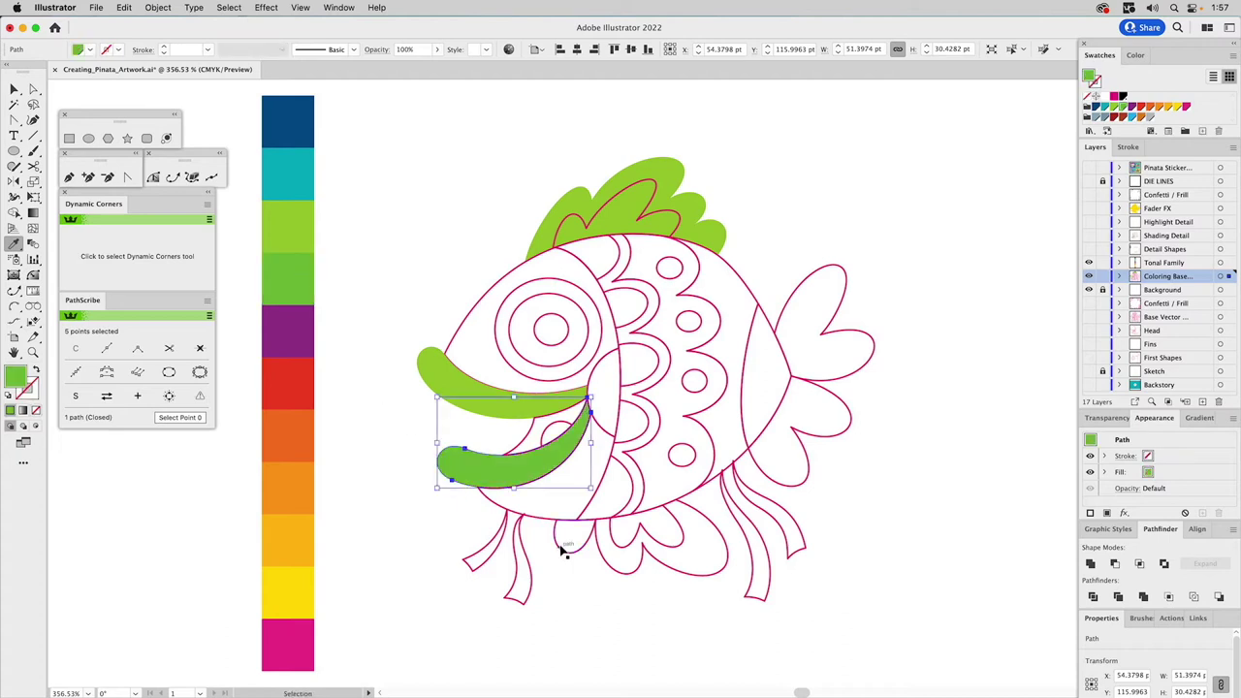
pyautogui.click(559, 549)
pyautogui.press('i')
pyautogui.click(476, 446)
# Fill the frill below the body and the right lower fin with light green
pyautogui.press('v')
pyautogui.click(616, 574)
pyautogui.press('i')
pyautogui.click(308, 230)
pyautogui.press('v')
pyautogui.click(839, 420)
pyautogui.press('i')
pyautogui.click(700, 517)
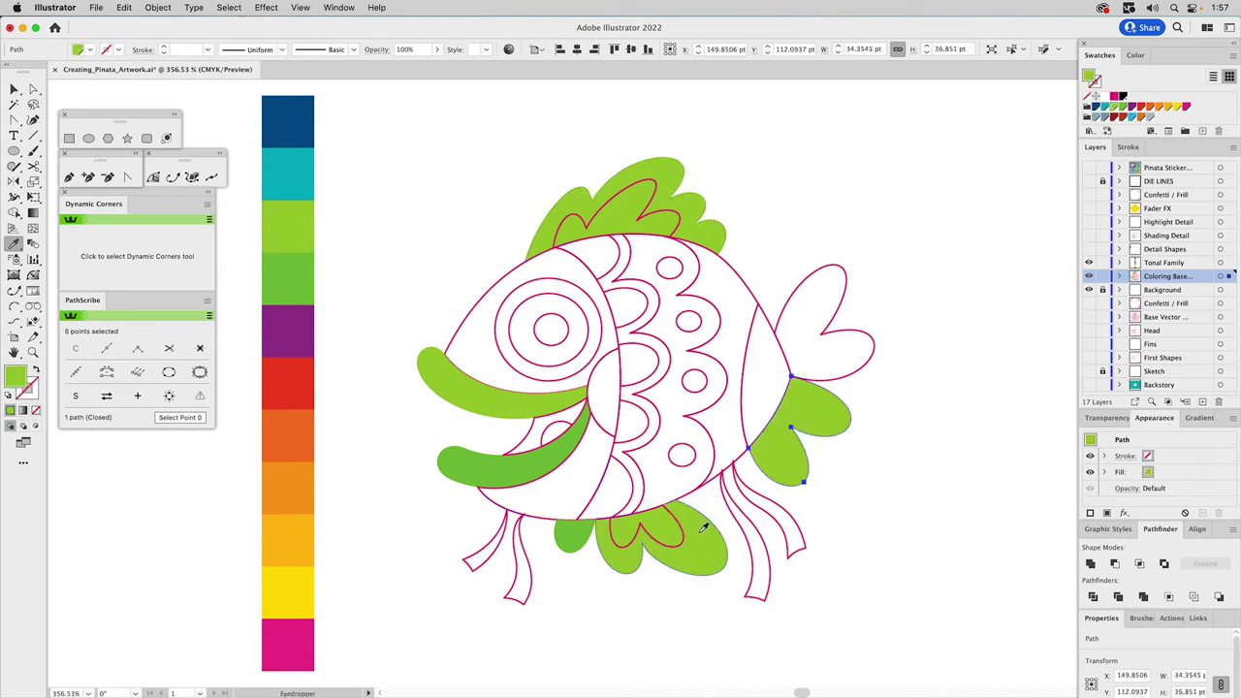
# Fill the tail fin with the darker green
pyautogui.press('v')
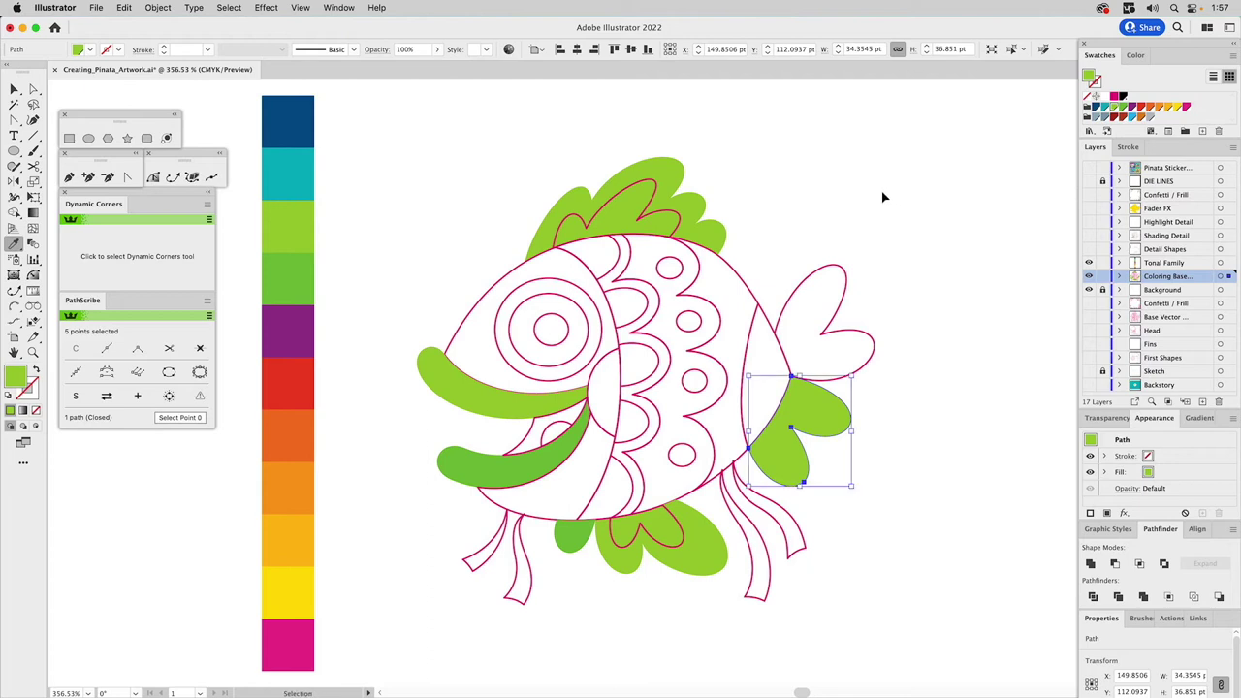
pyautogui.moveTo(874, 204); pyautogui.dragTo(816, 303)
pyautogui.press('i')
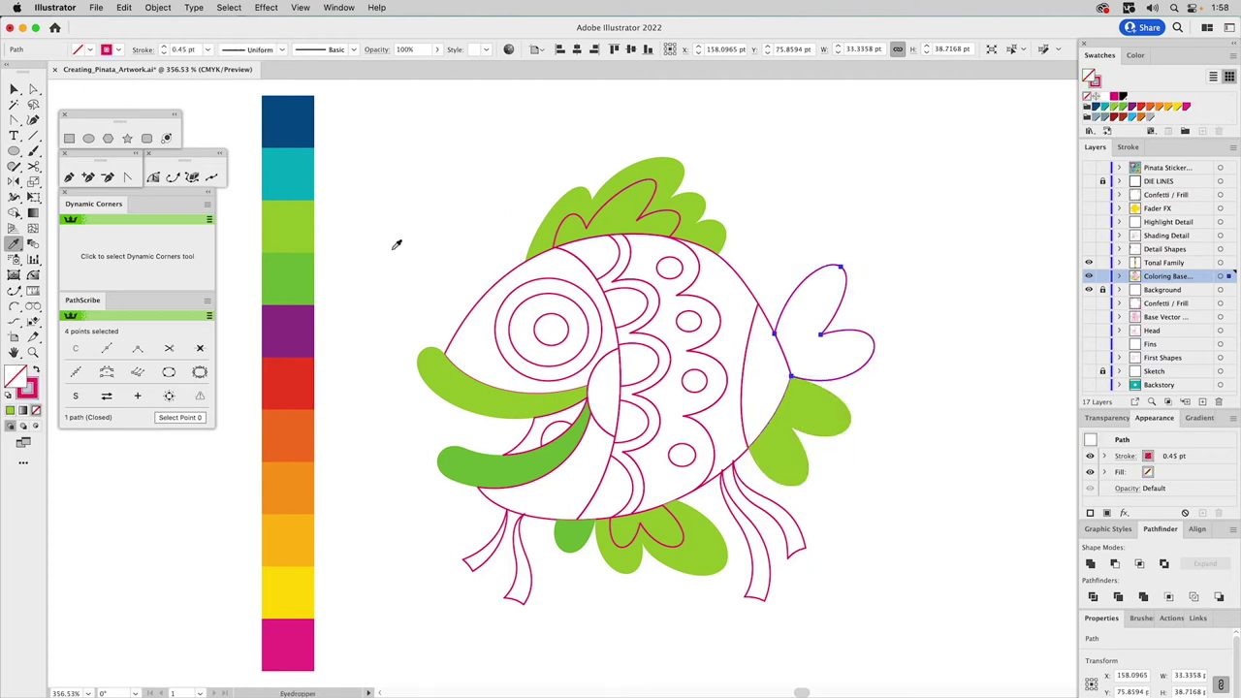
pyautogui.click(300, 270)
pyautogui.press('v')
pyautogui.click(416, 199)
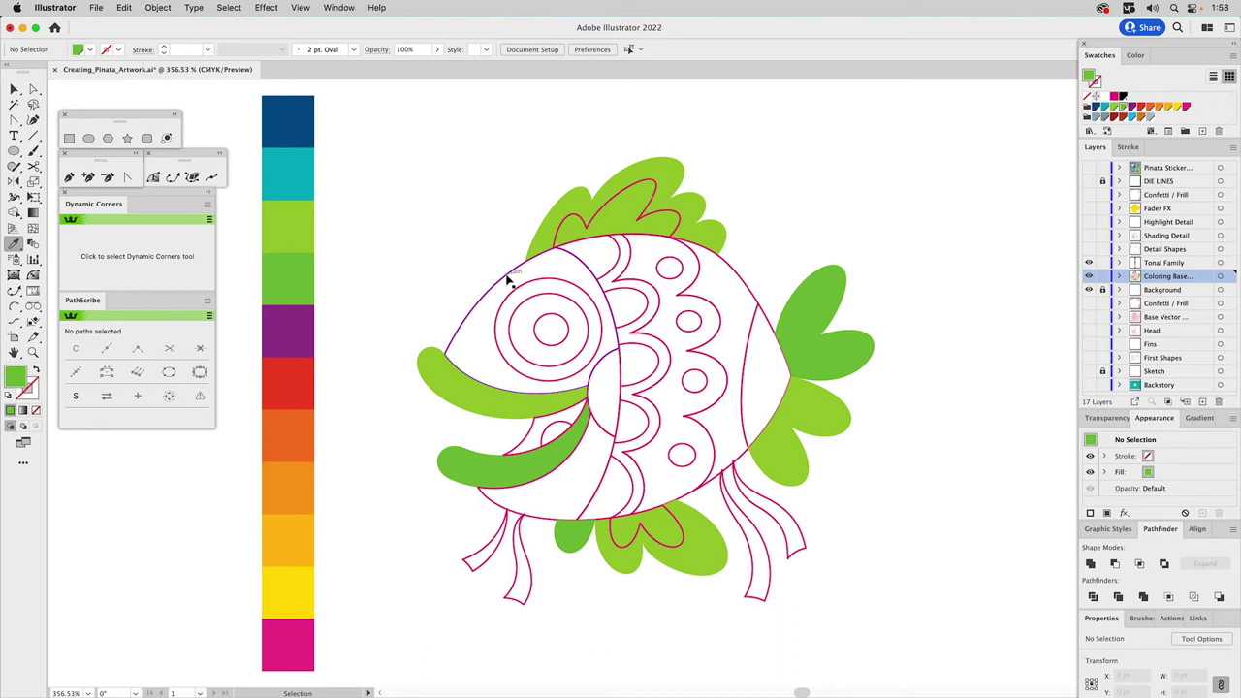
# Fill the fish head shape with magenta
pyautogui.click(508, 280)
pyautogui.press('i')
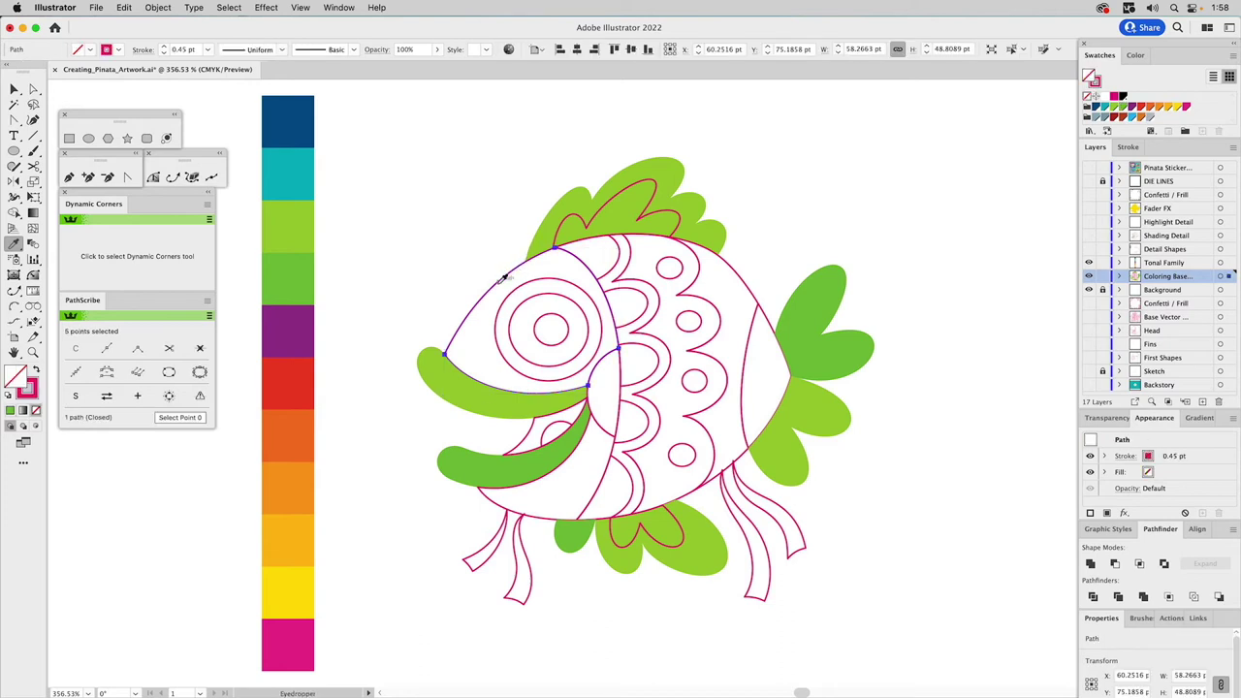
pyautogui.click(284, 636)
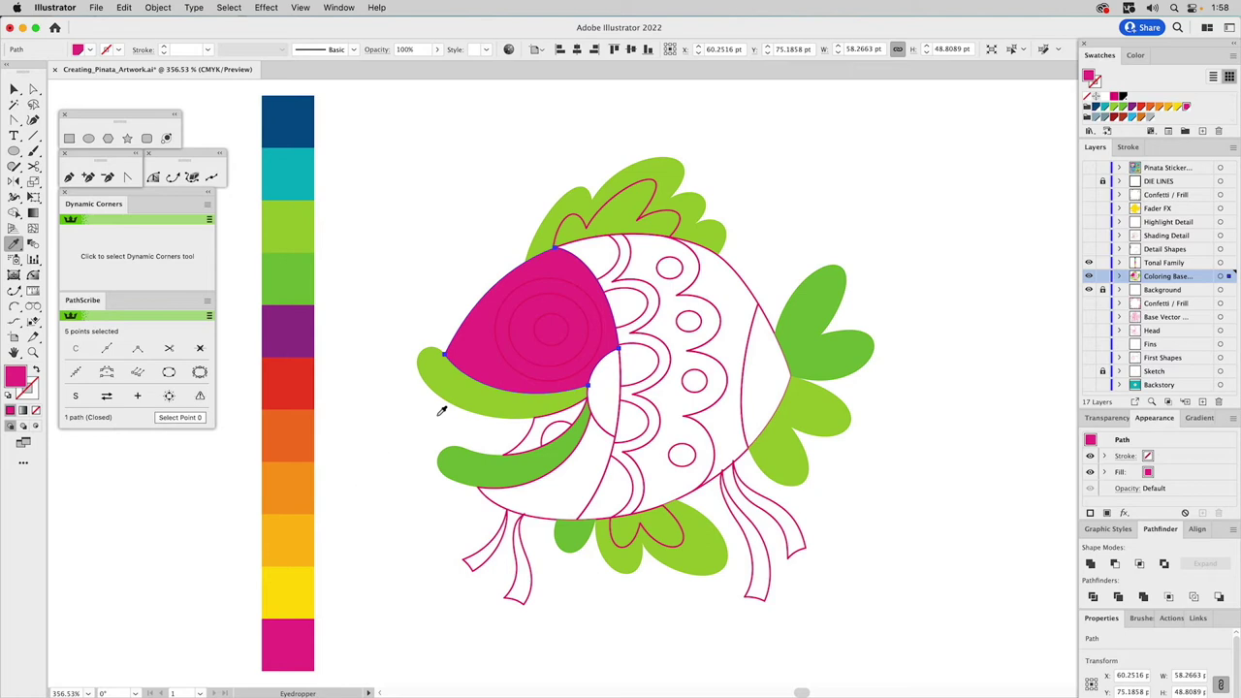
pyautogui.press('v')
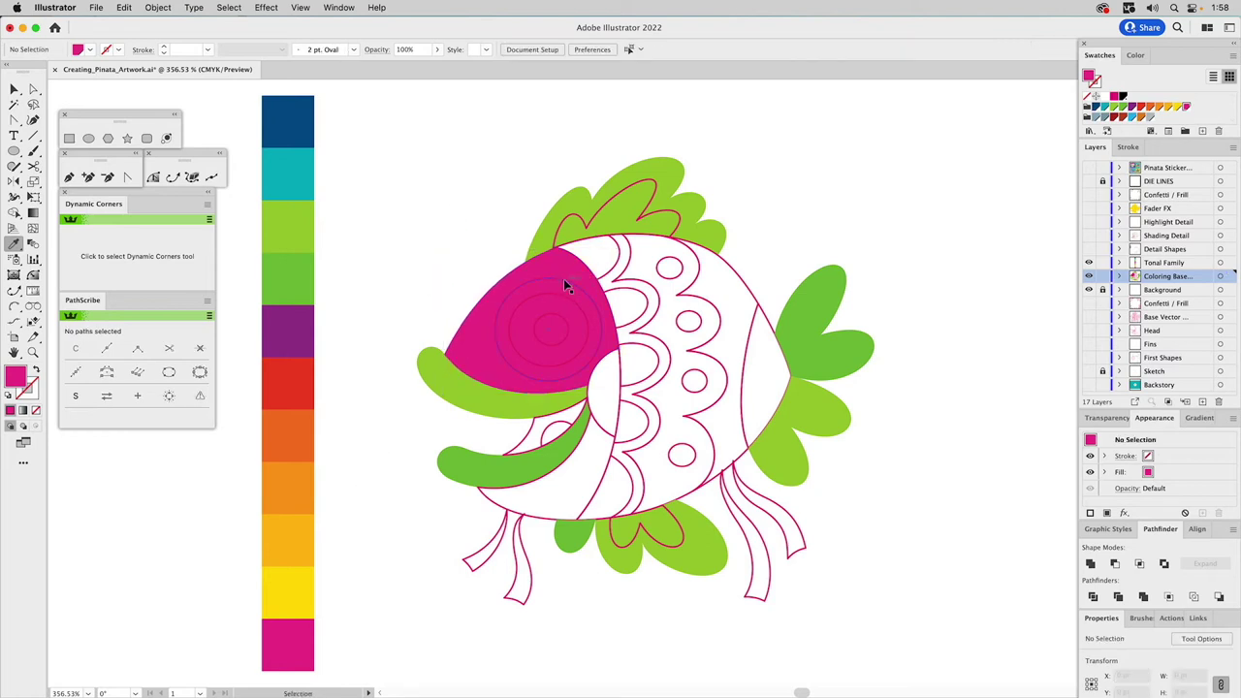
# Fill the outer eye circle orange and the middle circle white with no outline
pyautogui.keyDown('super'); pyautogui.click(568, 287); pyautogui.keyUp('super')
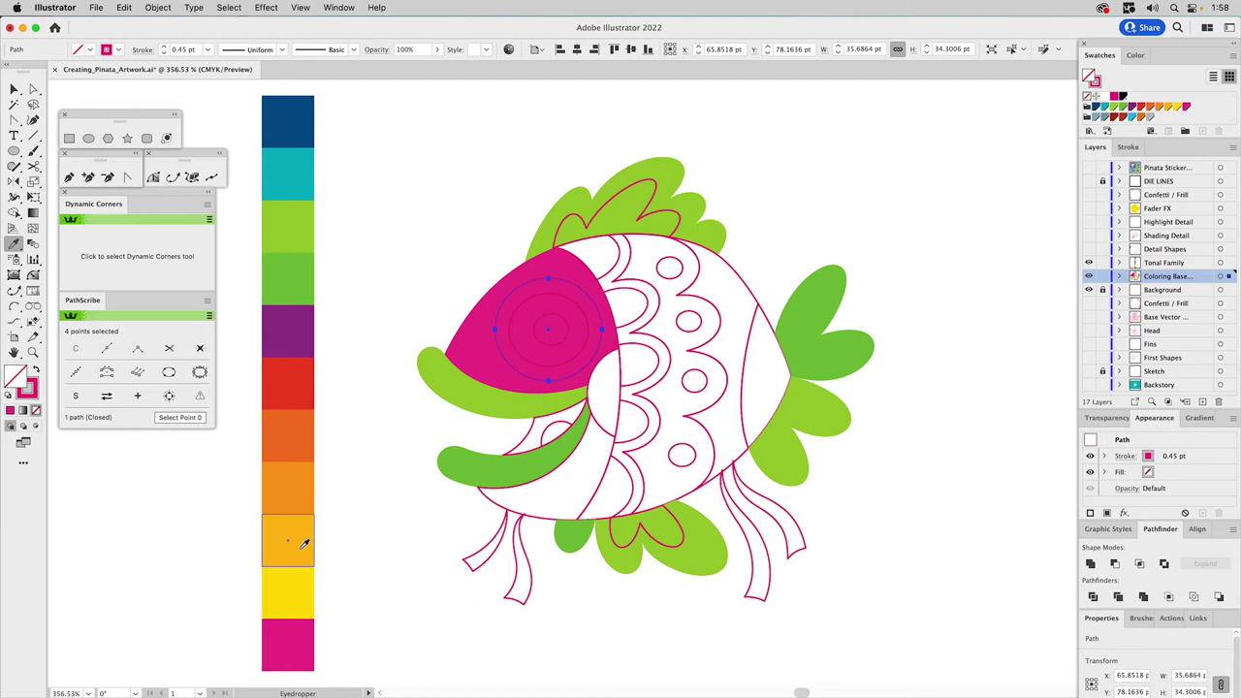
pyautogui.click(303, 544)
pyautogui.press('v')
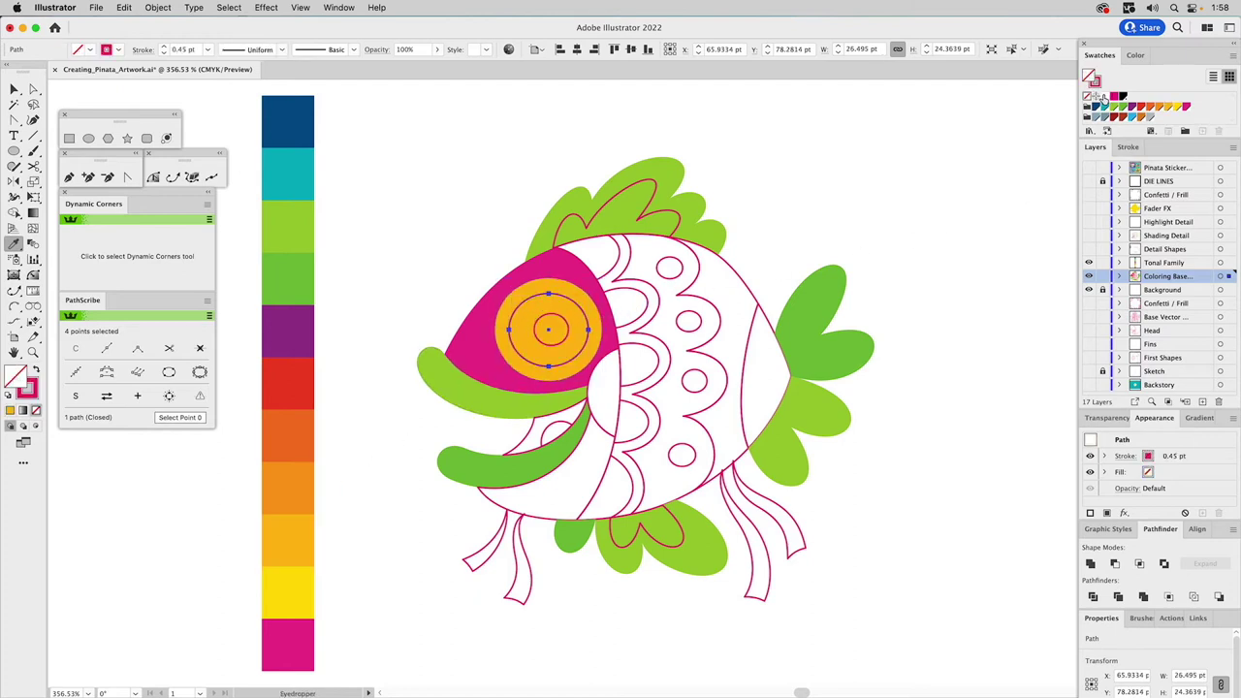
pyautogui.click(1104, 97)
pyautogui.press('x')
pyautogui.click(1087, 97)
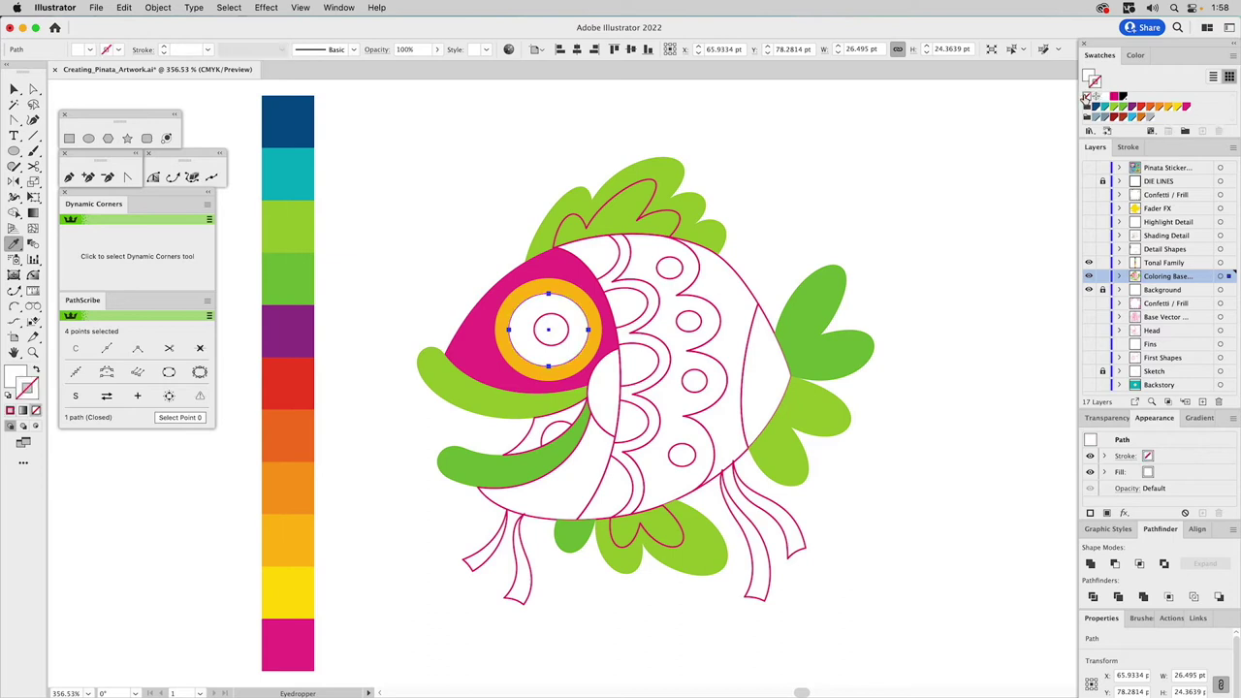
# Fill the pupil and the mouth interior with dark blue
pyautogui.keyDown('super'); pyautogui.click(548, 313); pyautogui.keyUp('super')
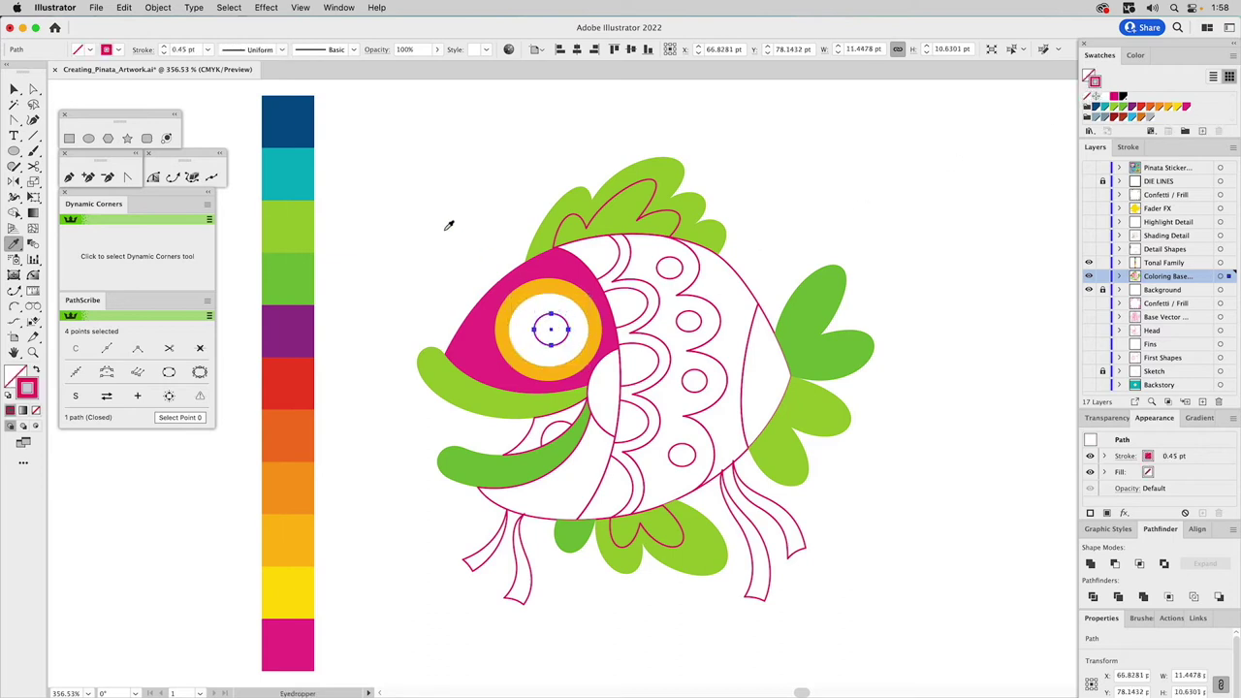
pyautogui.click(303, 118)
pyautogui.keyDown('super'); pyautogui.click(419, 151); pyautogui.keyUp('super')
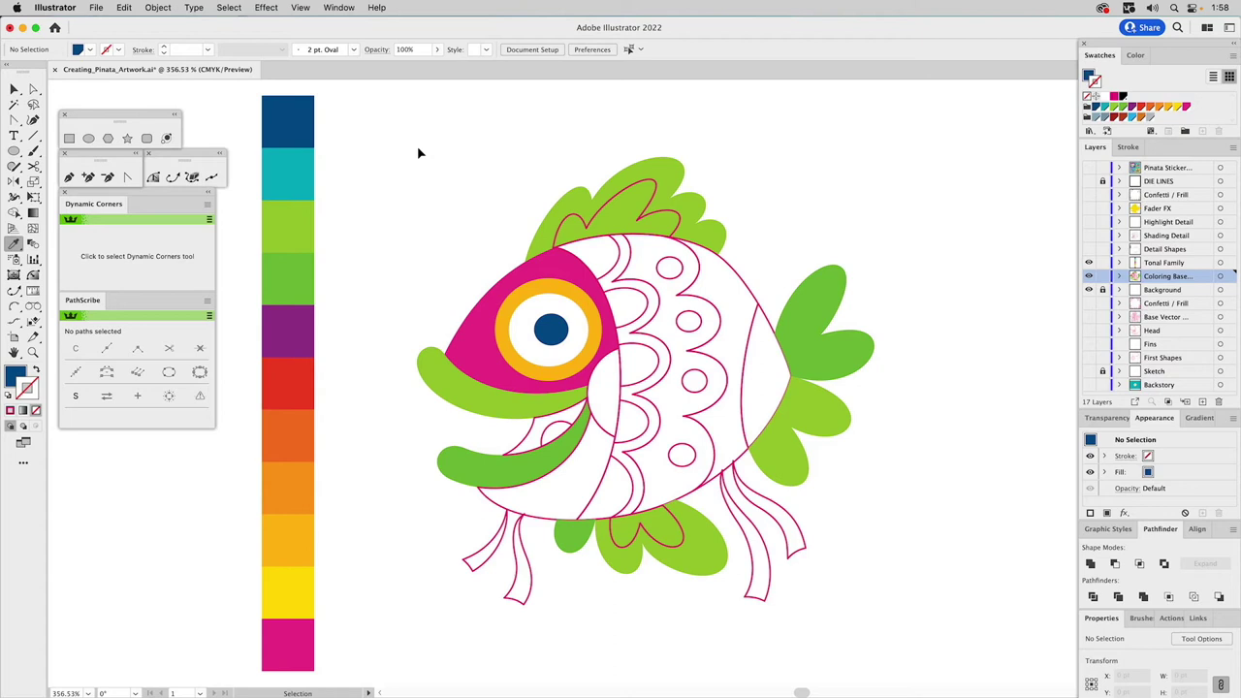
pyautogui.keyDown('super'); pyautogui.click(531, 433); pyautogui.keyUp('super')
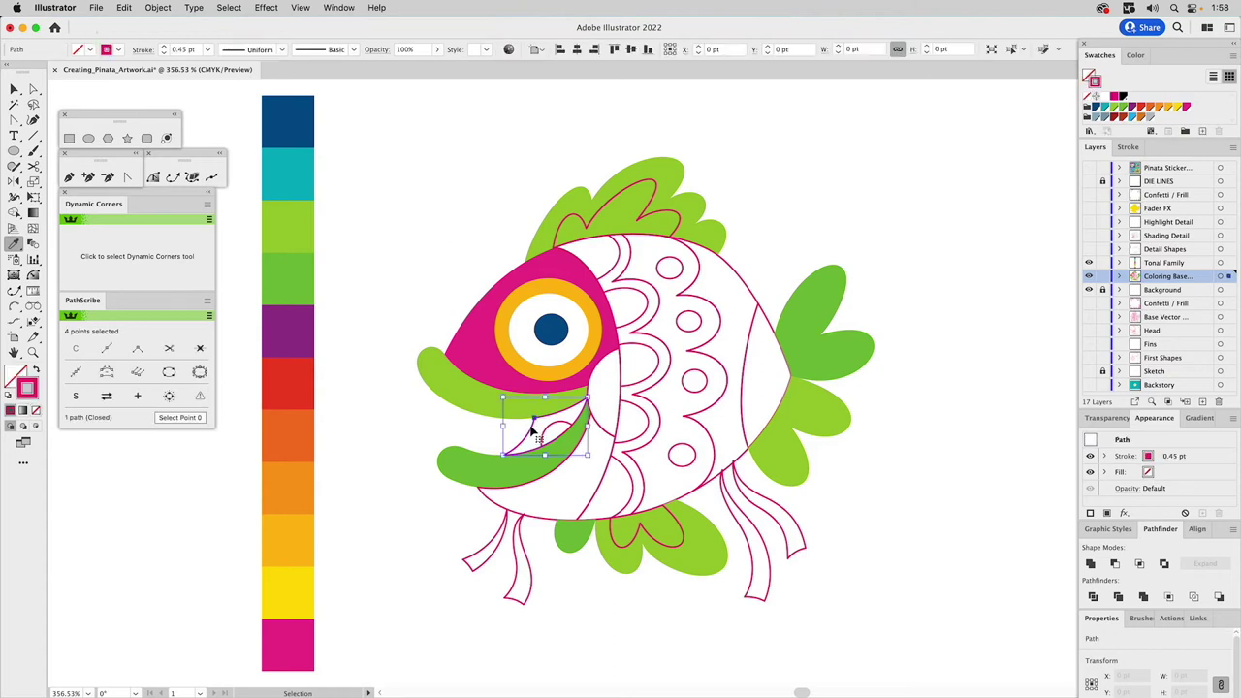
pyautogui.click(552, 327)
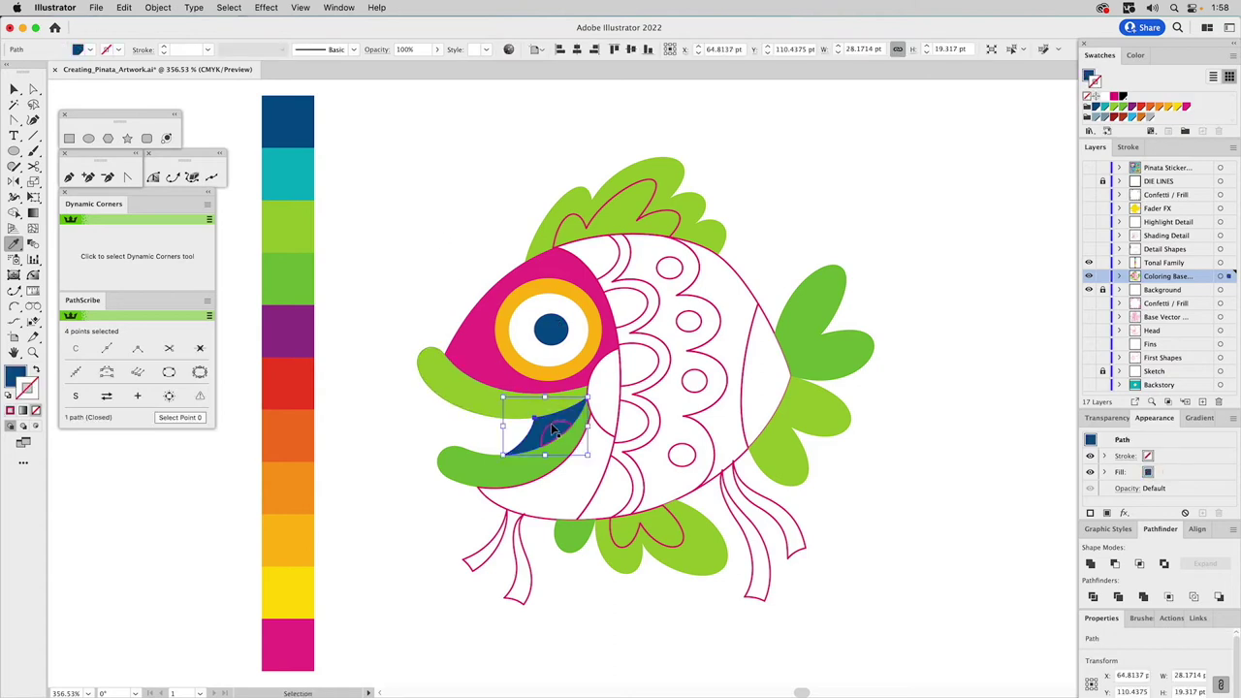
# Fill the tongue shape with red and lighten it to a 65% tint in the Color panel
pyautogui.keyDown('super'); pyautogui.click(552, 429); pyautogui.keyUp('super')
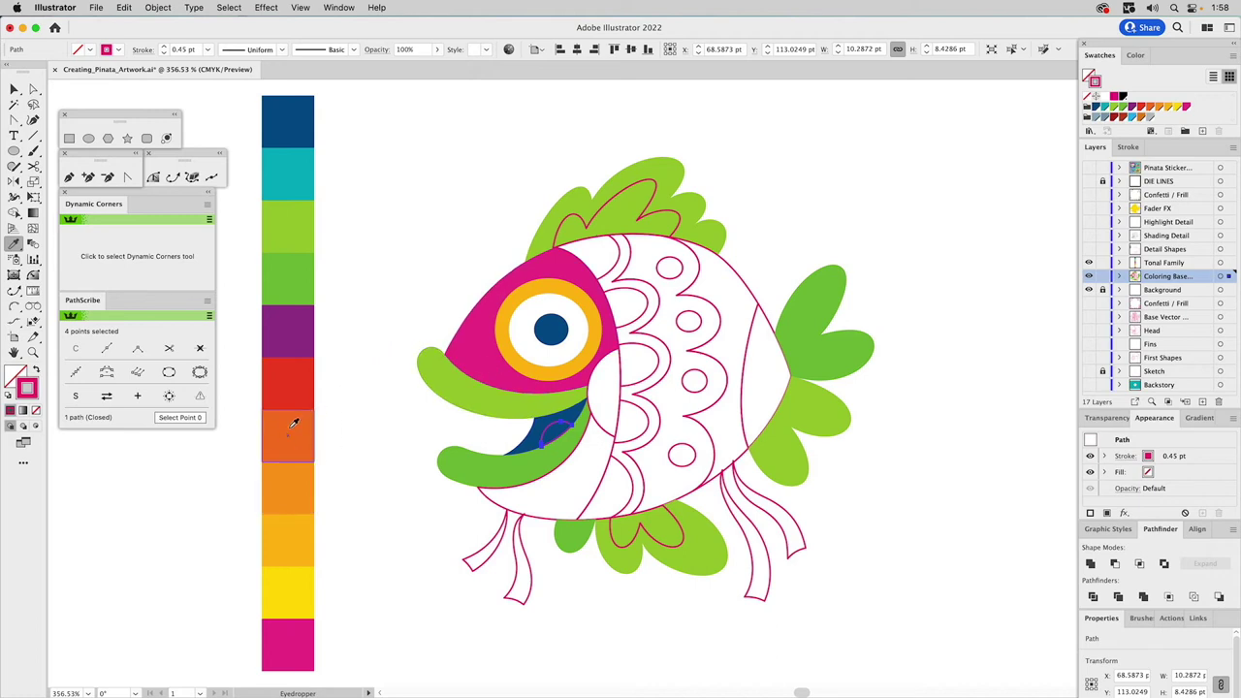
pyautogui.click(289, 376)
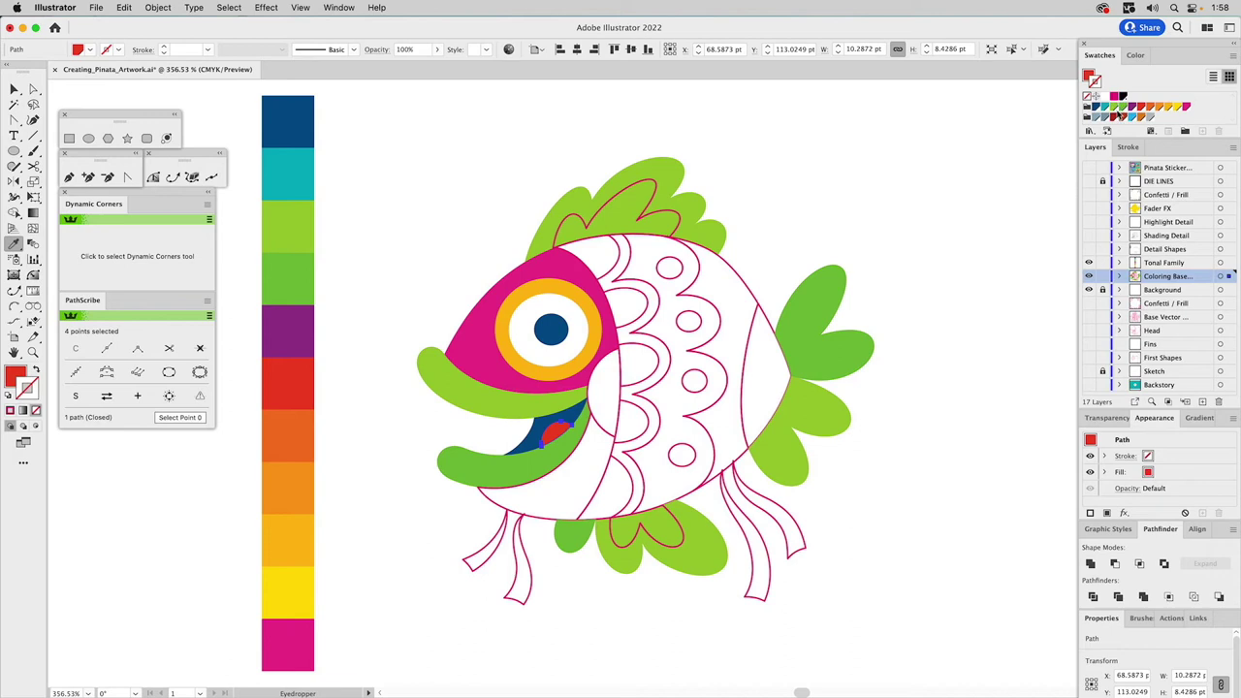
pyautogui.click(1087, 76)
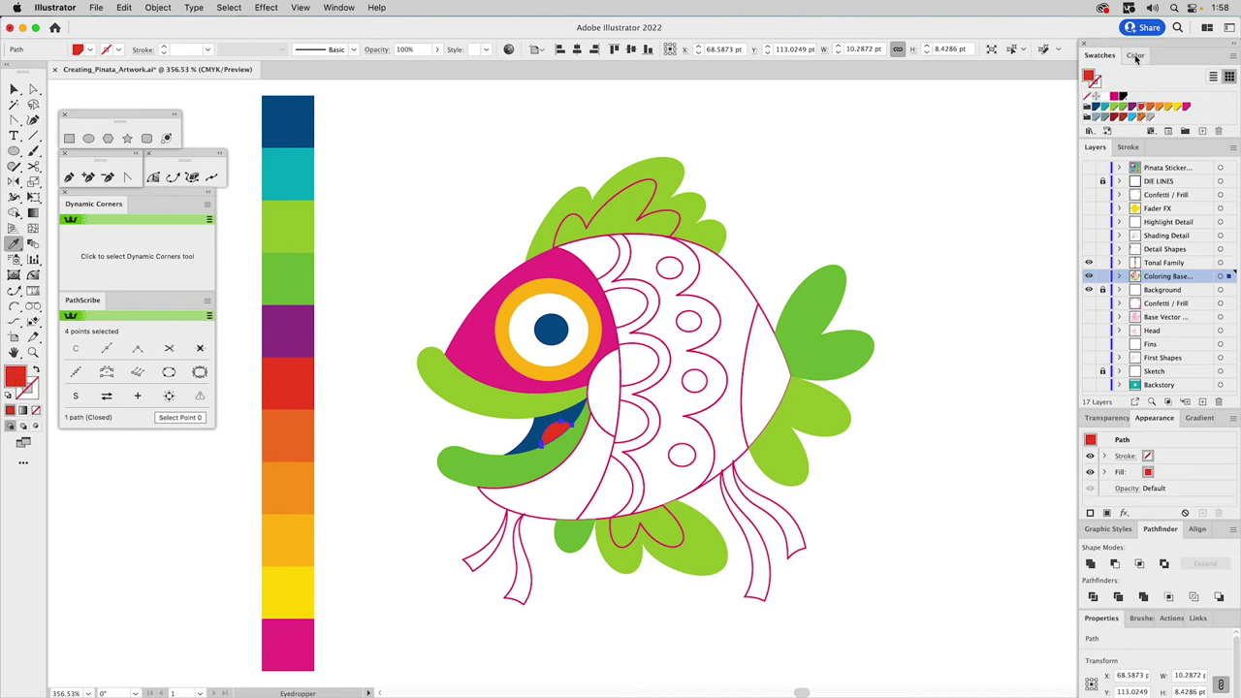
pyautogui.click(1136, 57)
pyautogui.moveTo(1162, 82); pyautogui.dragTo(1174, 82)
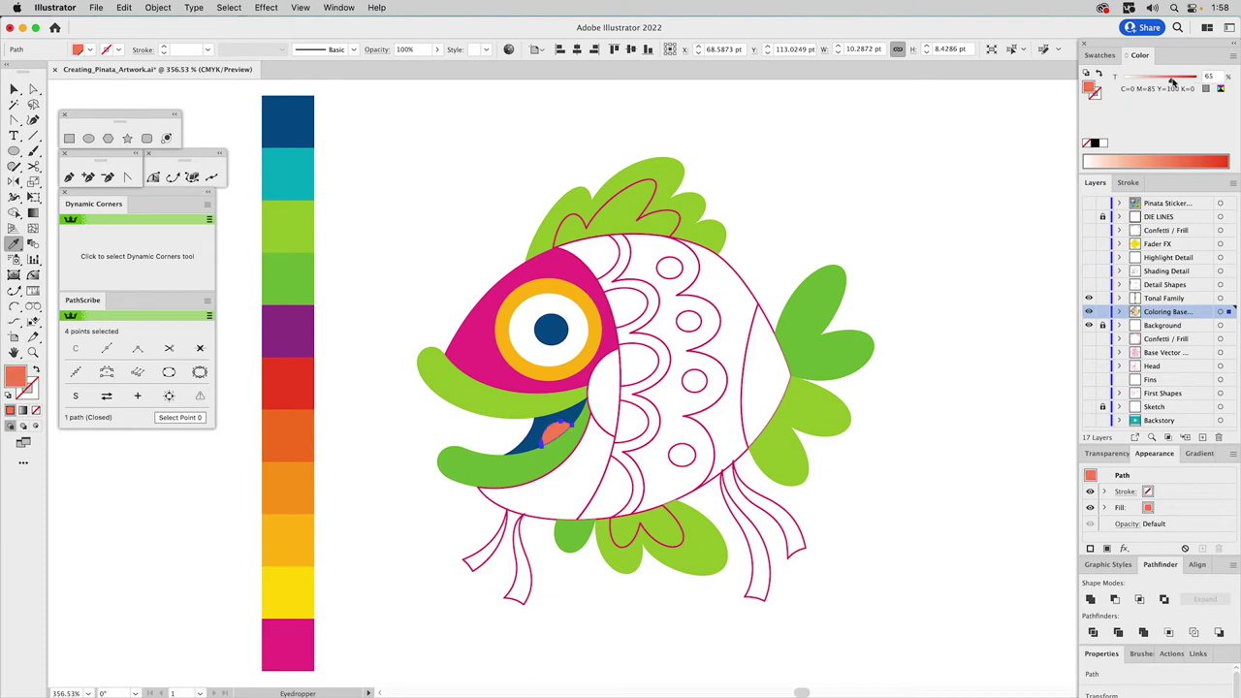
pyautogui.keyDown('super'); pyautogui.click(921, 122); pyautogui.keyUp('super')
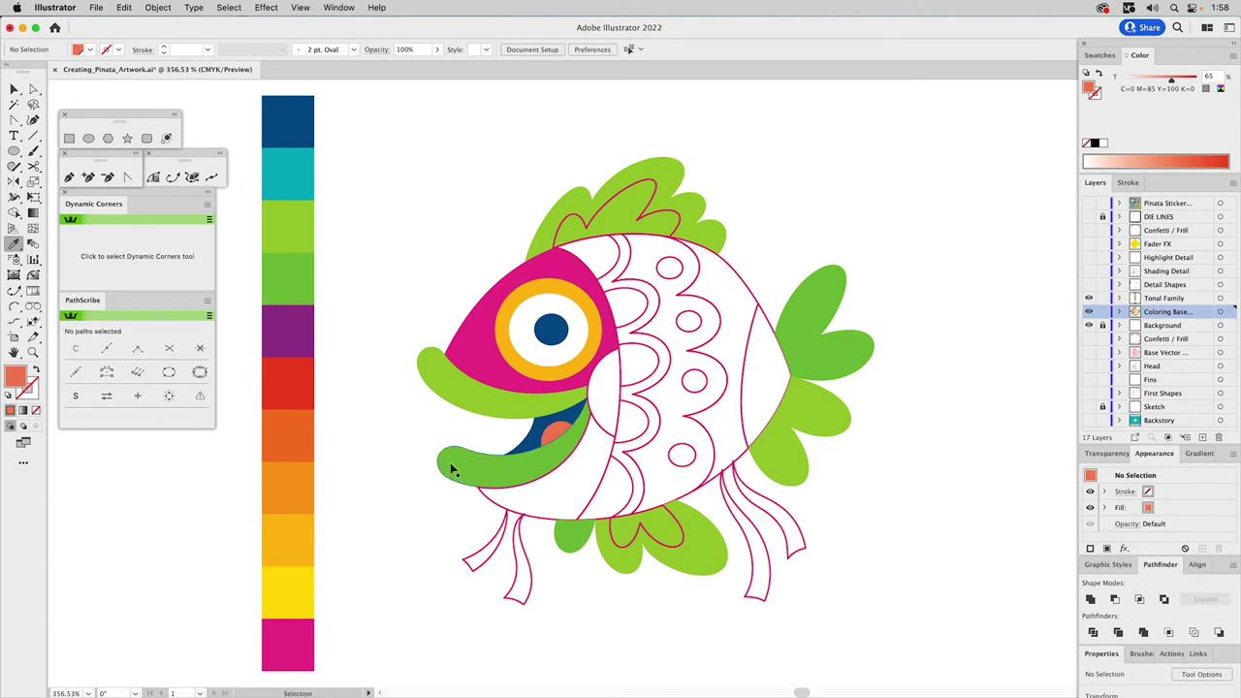
pyautogui.keyDown('super'); pyautogui.click(499, 500); pyautogui.keyUp('super')
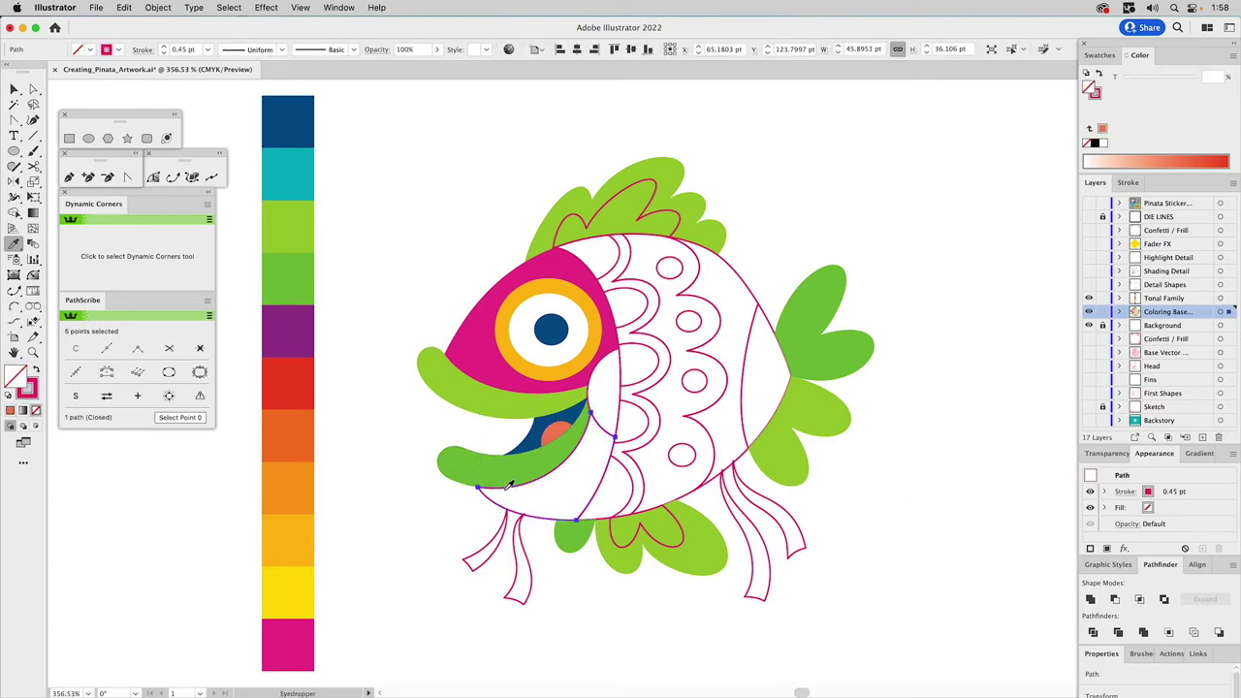
# Fill the lower jaw orange and the white shape beside the mouth teal
pyautogui.click(305, 431)
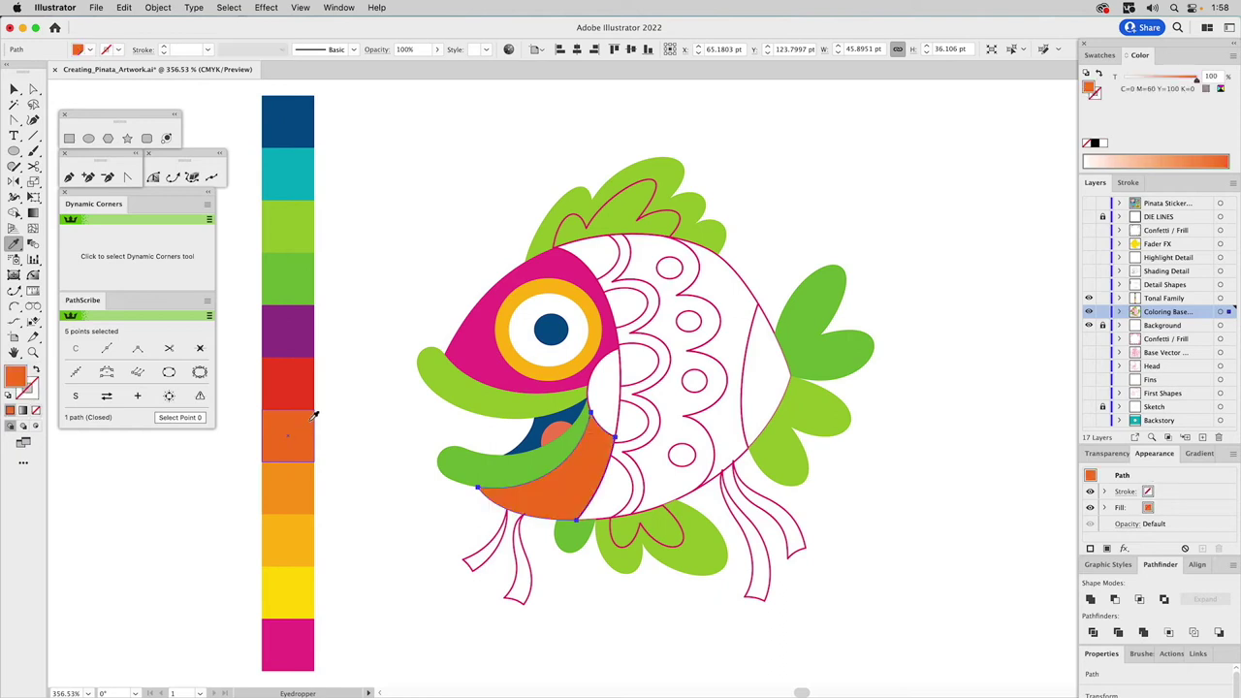
pyautogui.keyDown('super'); pyautogui.click(592, 393); pyautogui.keyUp('super')
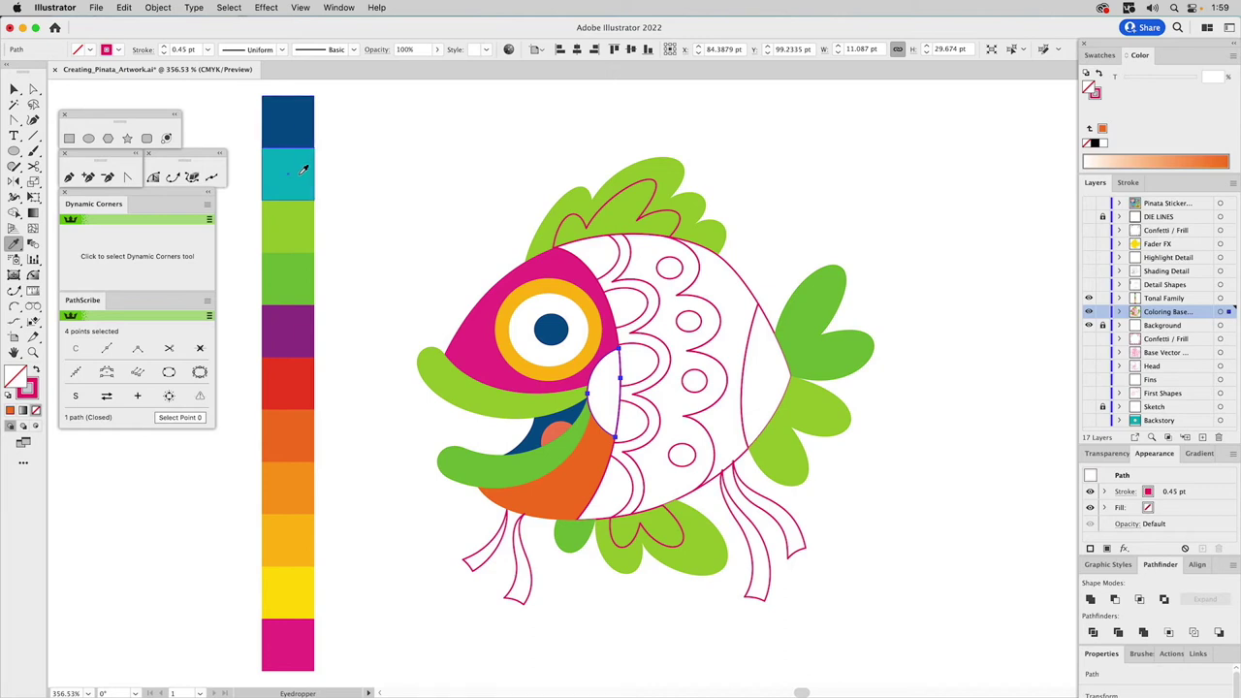
pyautogui.click(302, 172)
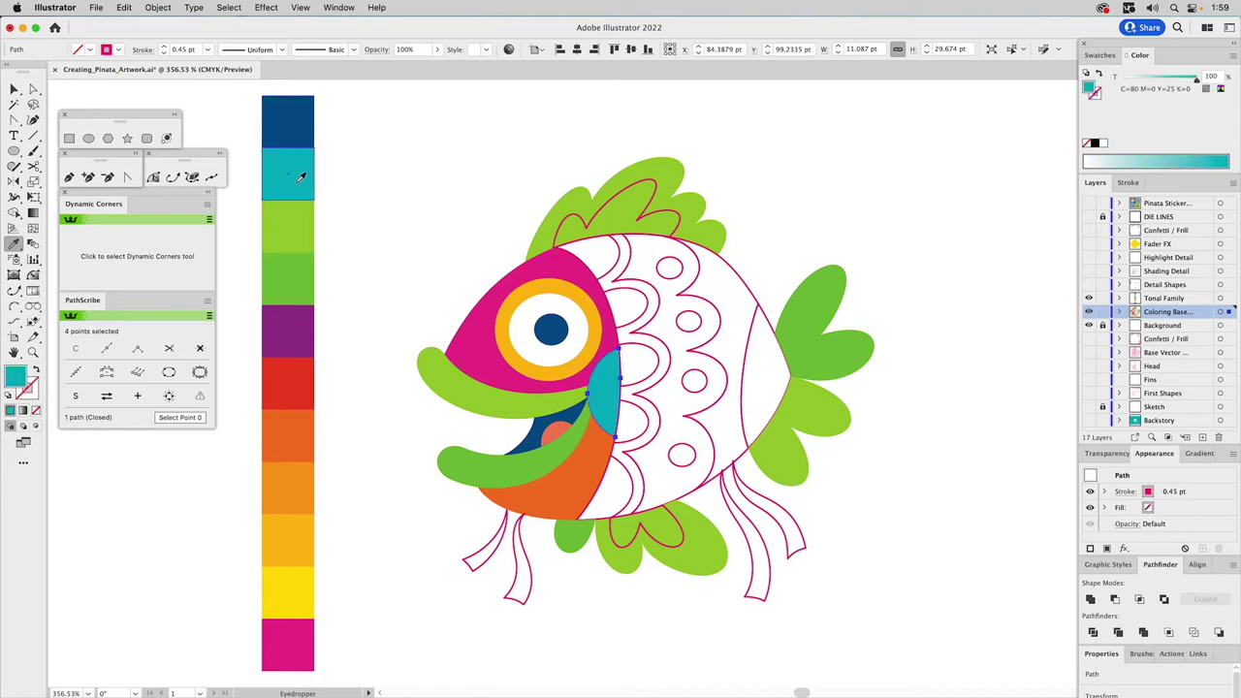
pyautogui.keyDown('super'); pyautogui.click(399, 151); pyautogui.keyUp('super')
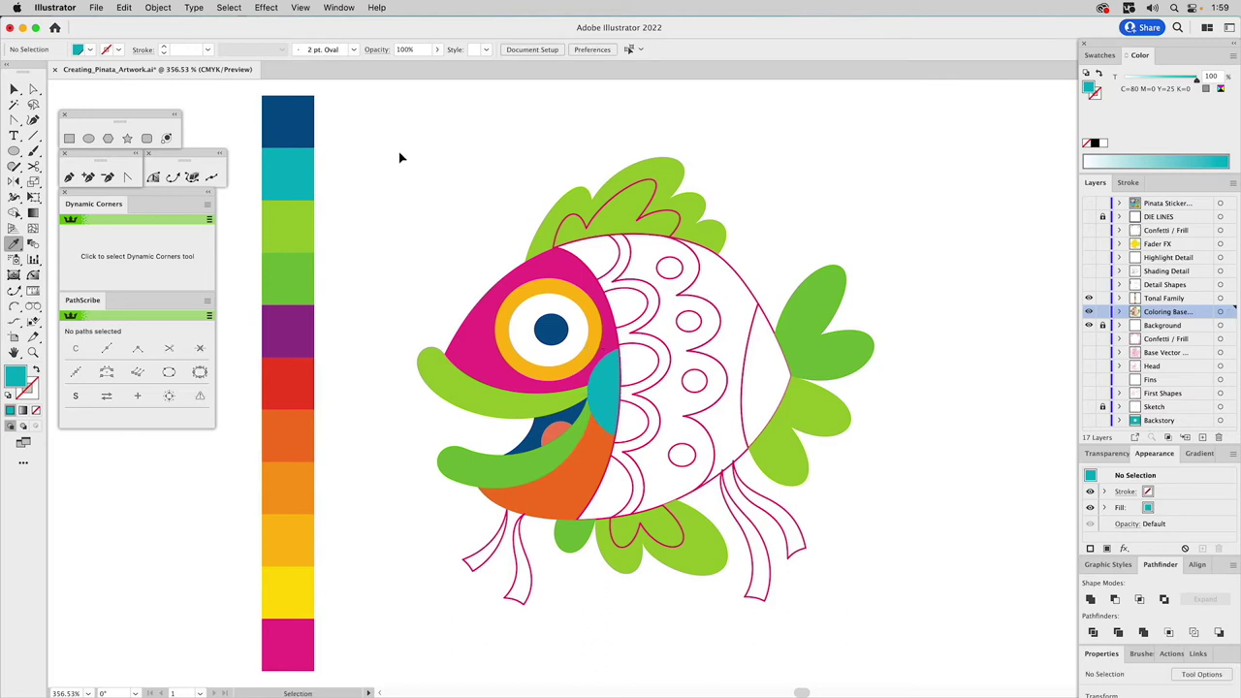
# Fill the vertical band near the tail yellow and the adjoining scalloped section orange
pyautogui.keyDown('super'); pyautogui.click(736, 278); pyautogui.keyUp('super')
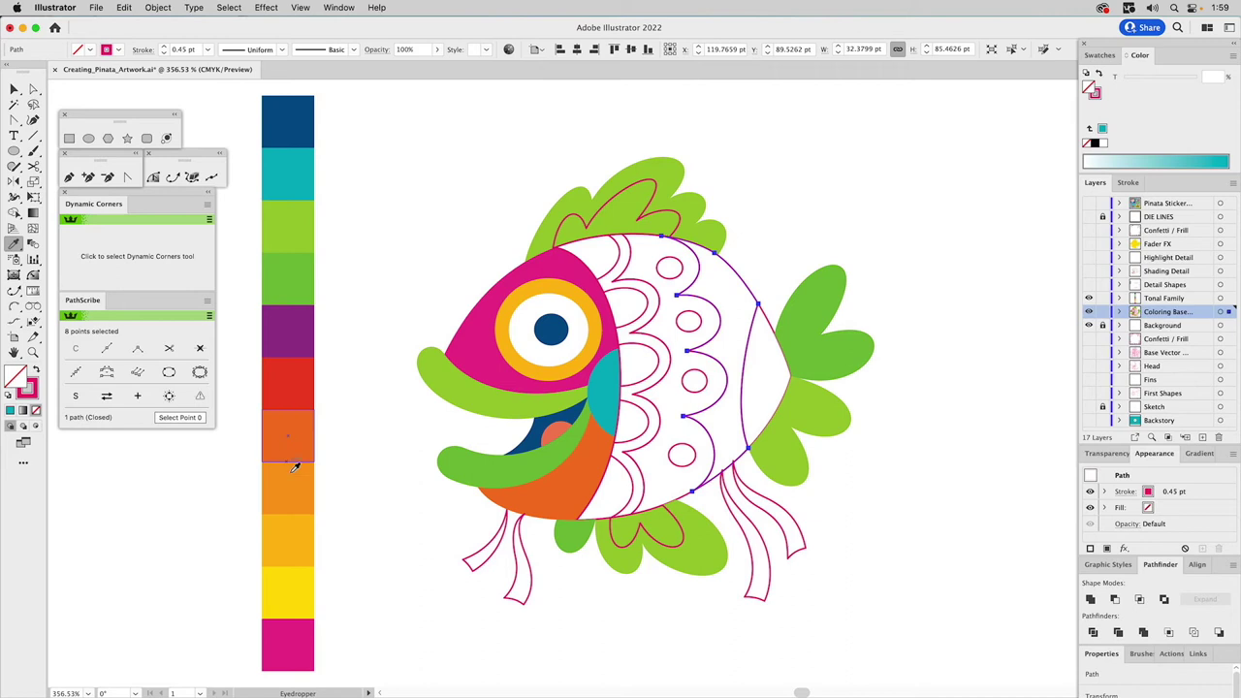
pyautogui.click(289, 585)
pyautogui.press('v')
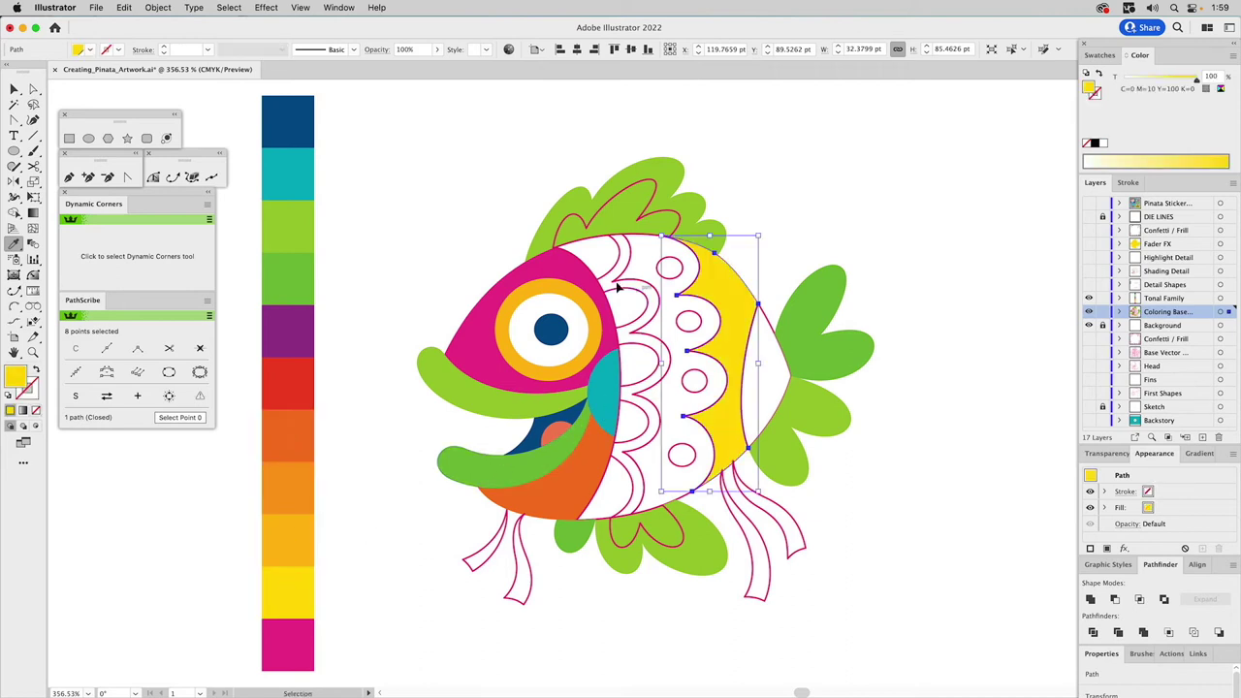
pyautogui.click(589, 243)
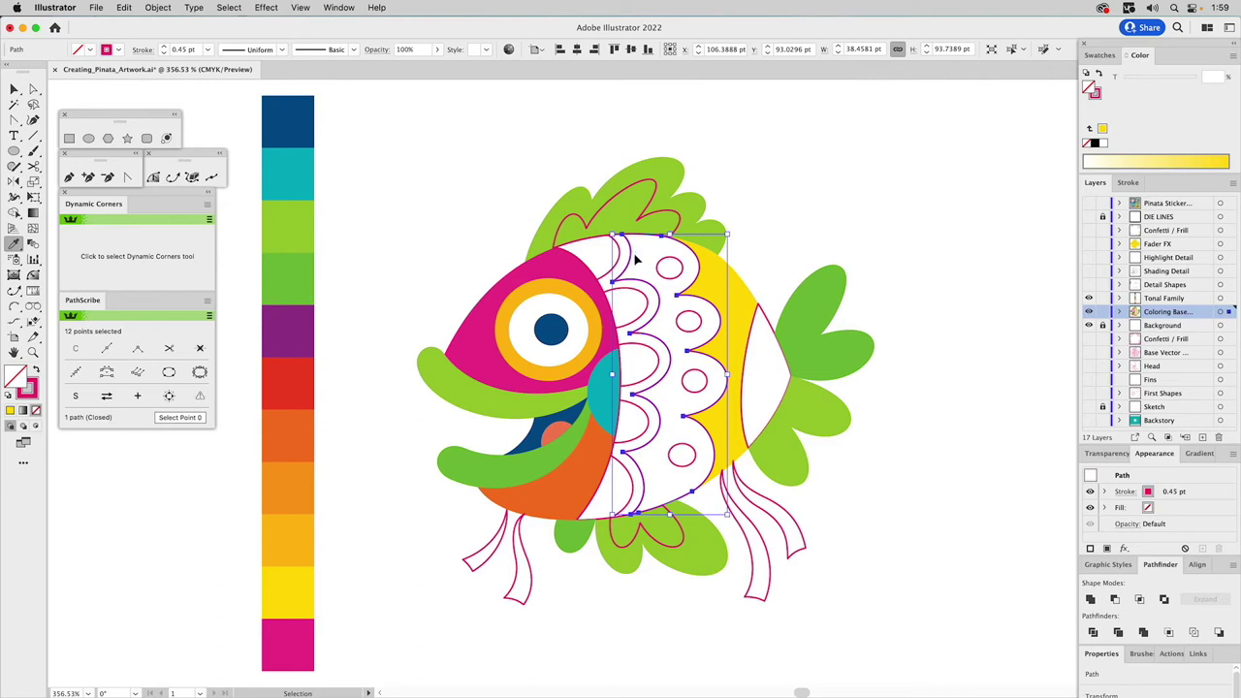
pyautogui.press('i')
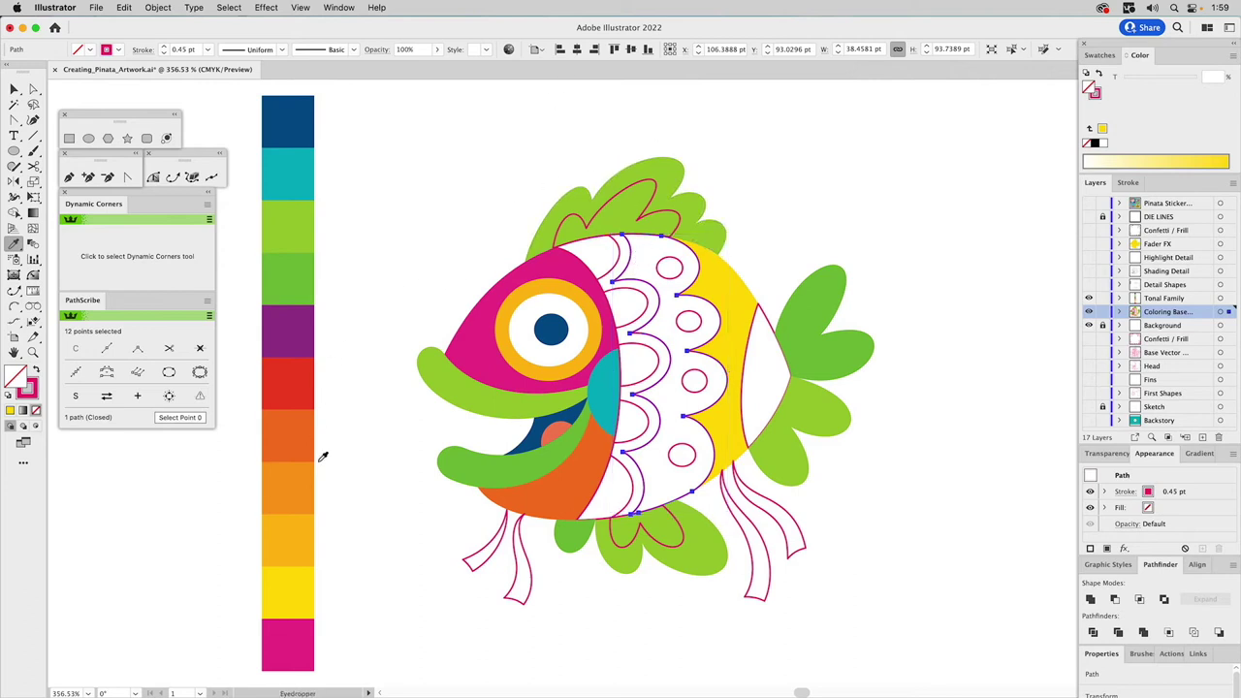
pyautogui.click(285, 528)
pyautogui.press('v')
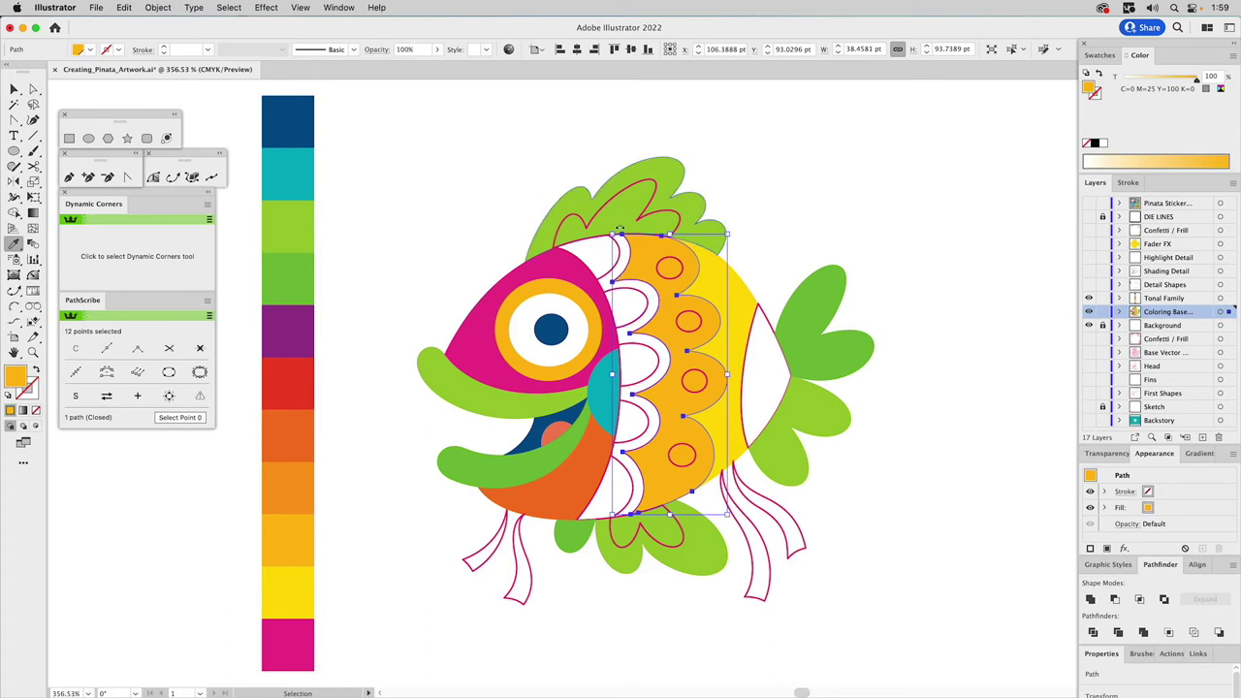
pyautogui.click(868, 193)
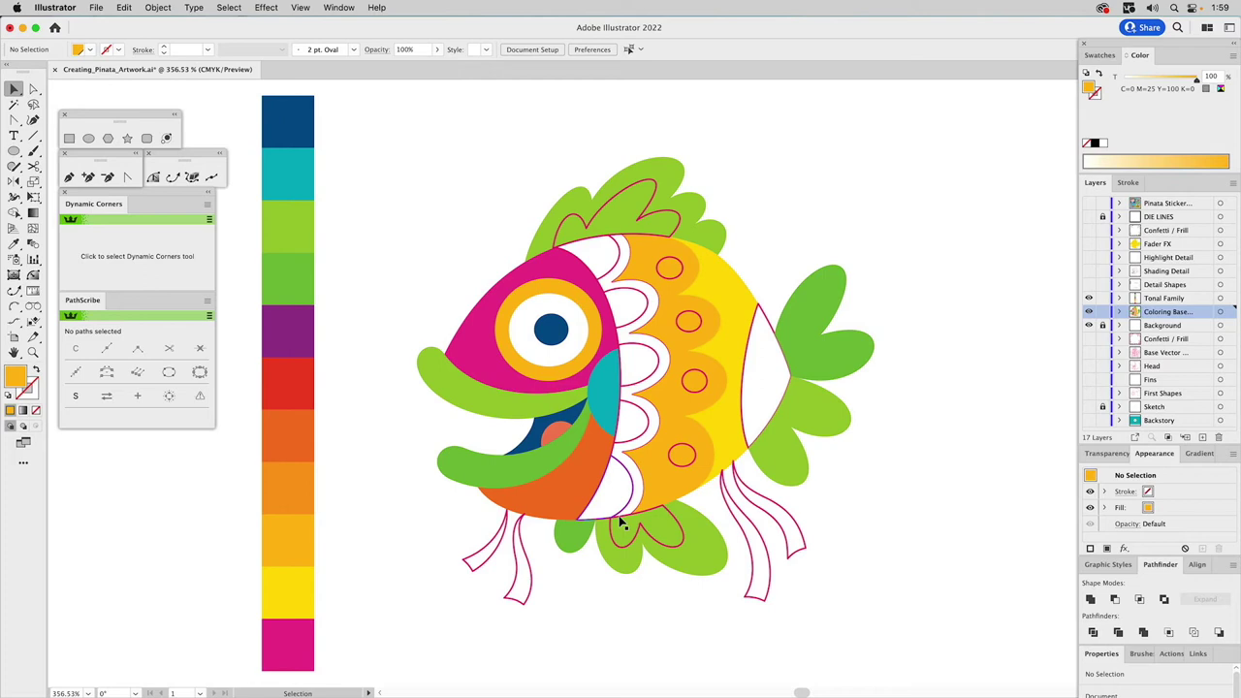
# Restore the orange scalloped fill after an undo, and fill the scalloped strip behind the gills orange
pyautogui.click(622, 524)
pyautogui.click(624, 524)
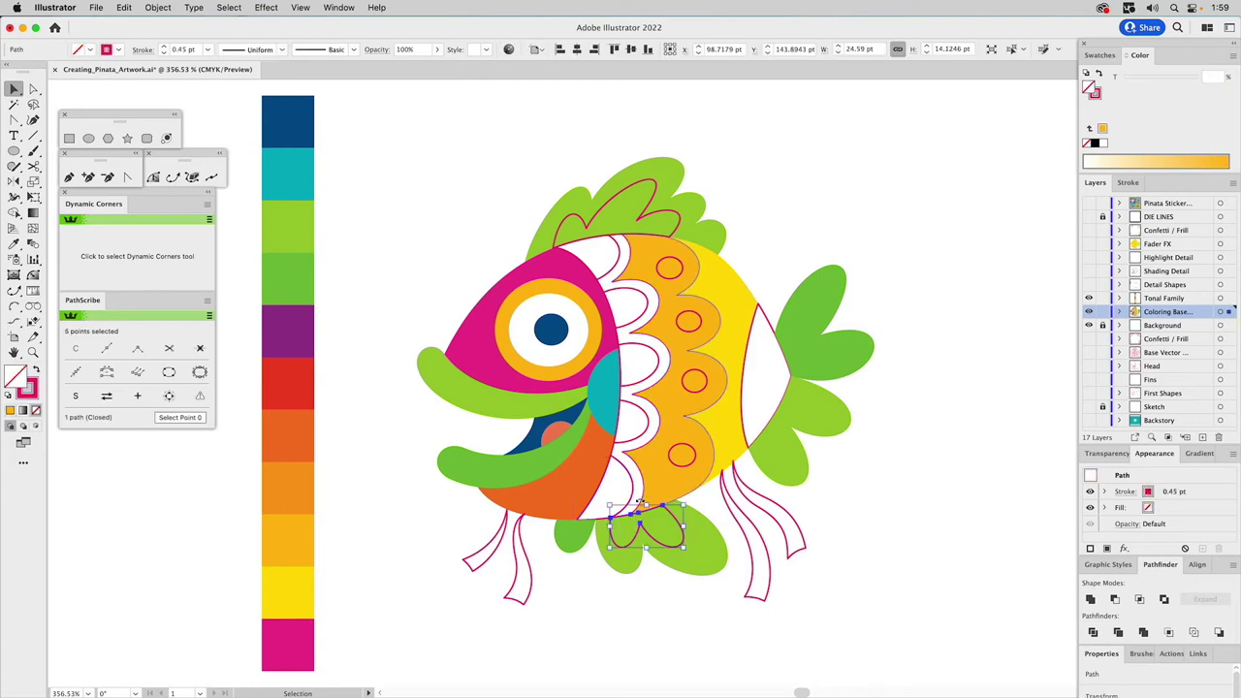
pyautogui.press('super+shift+a')
pyautogui.press('super+z')
pyautogui.press('super+z')
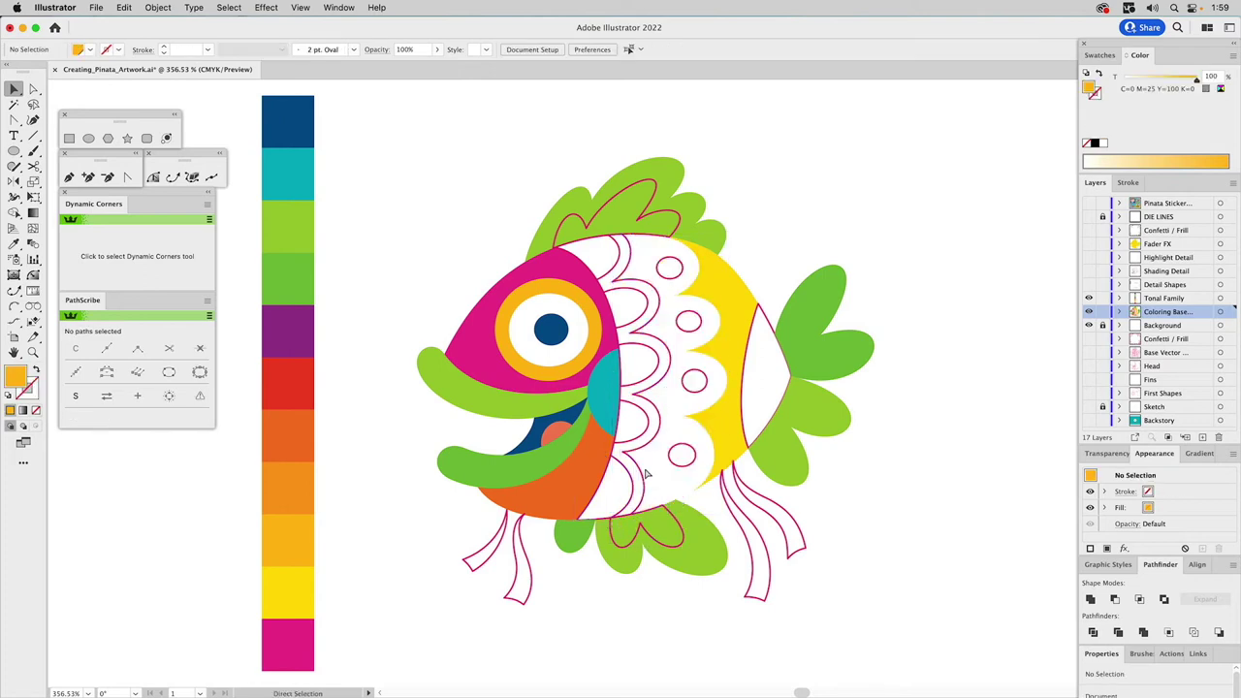
pyautogui.press('super+shift+z')
pyautogui.press('super+shift+z')
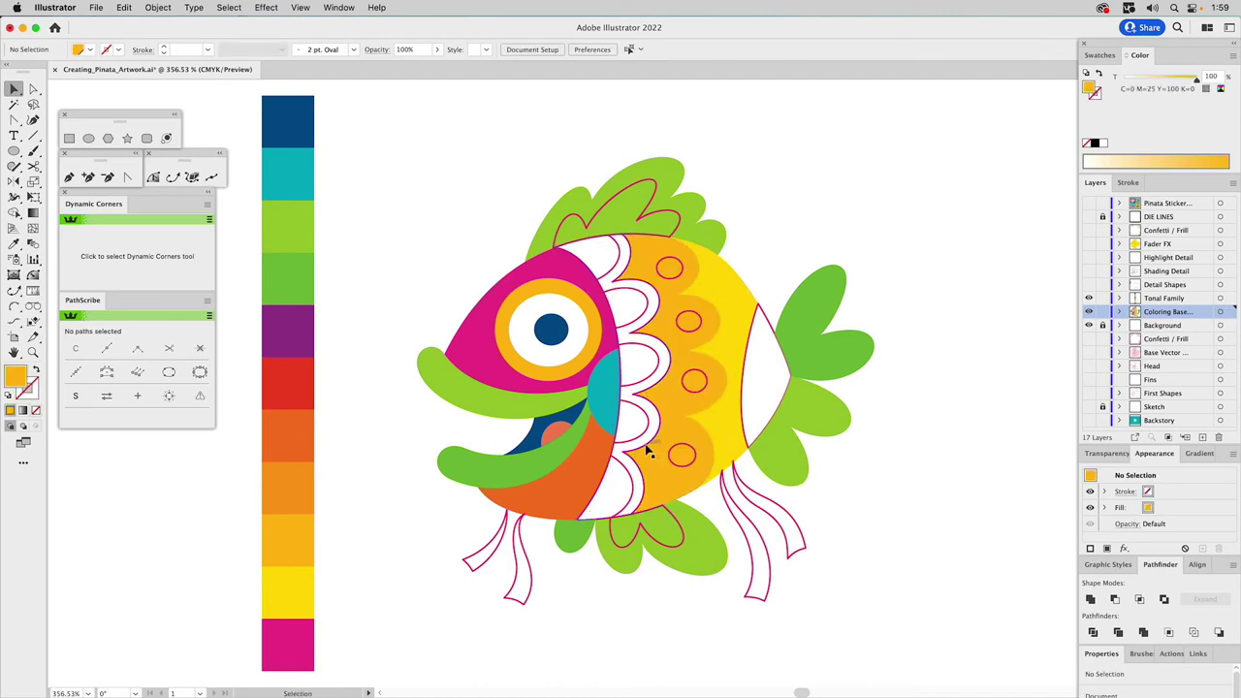
pyautogui.click(648, 448)
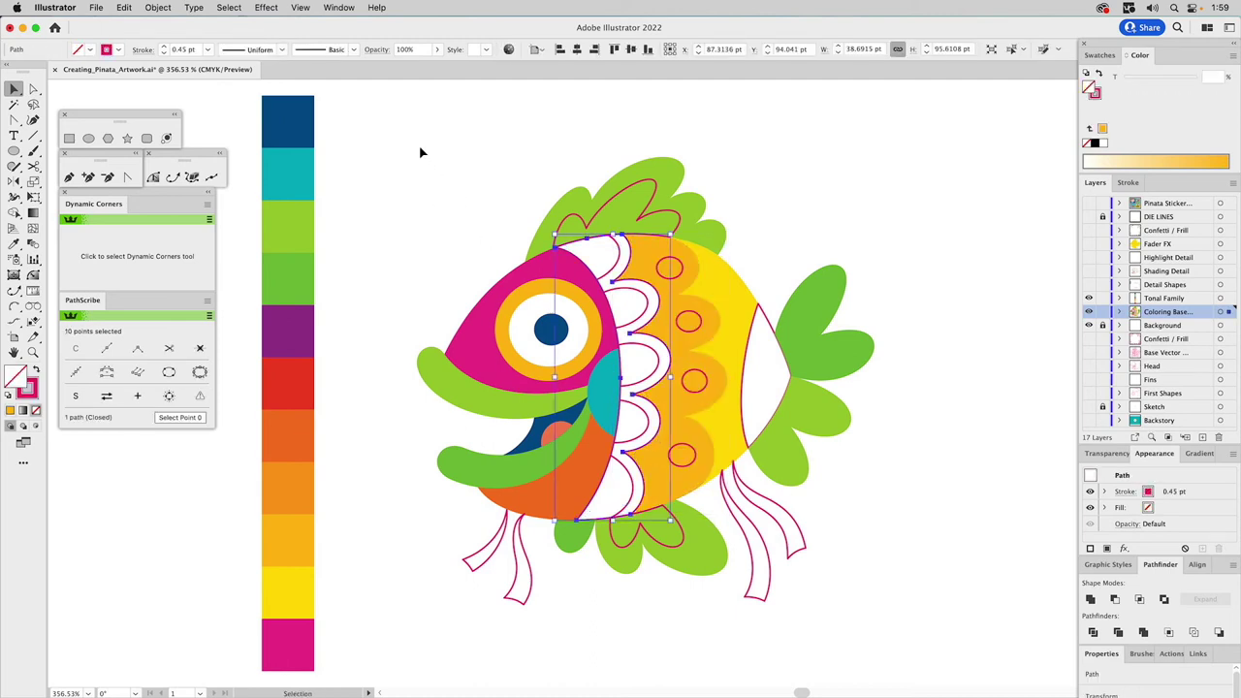
pyautogui.press('i')
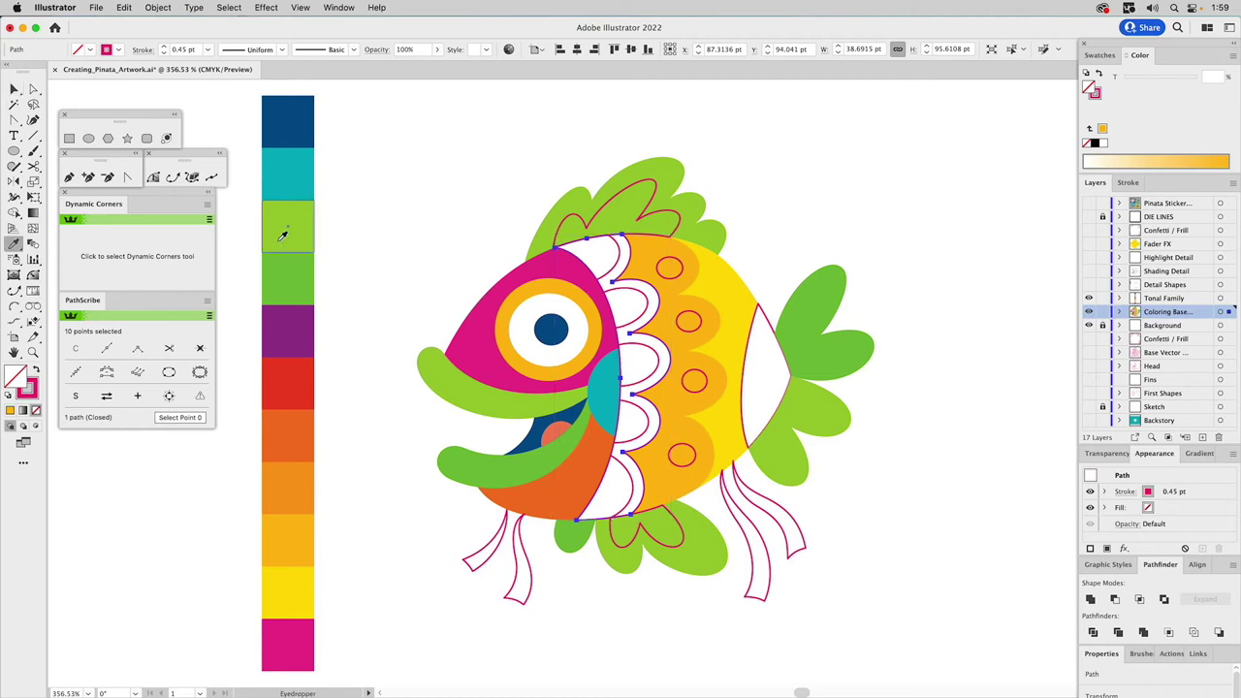
pyautogui.click(294, 546)
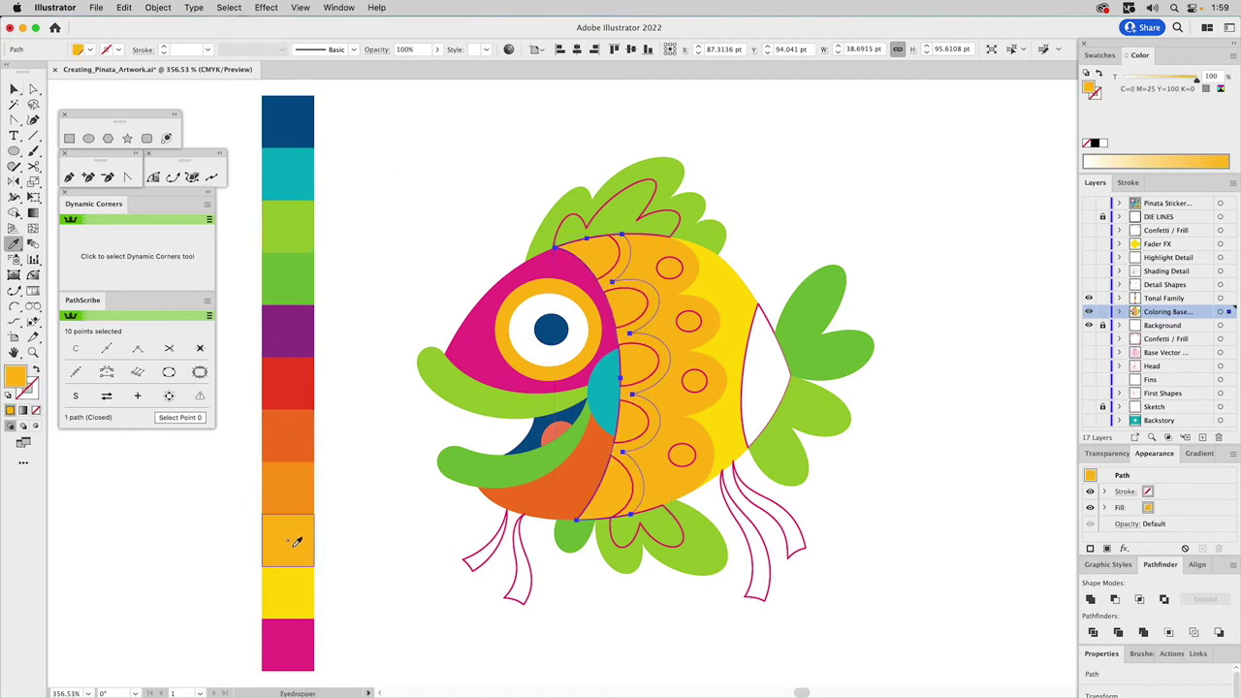
# Fill the rear scale band with purple
pyautogui.press('v')
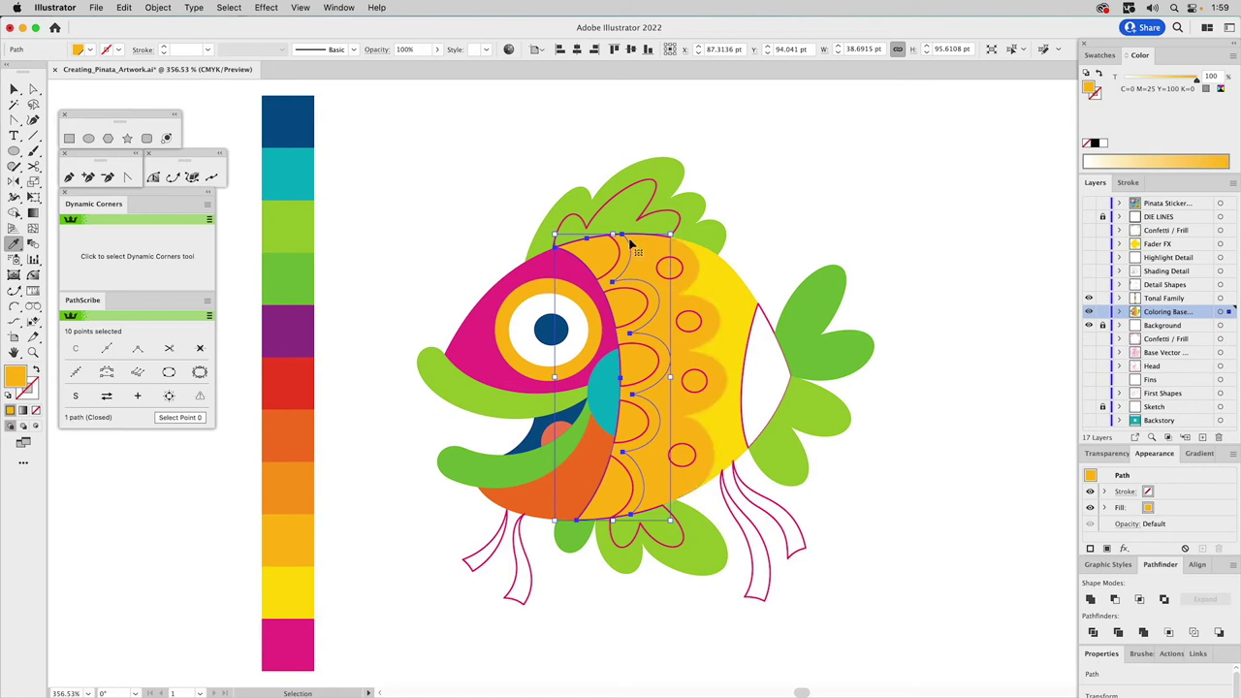
pyautogui.moveTo(648, 254); pyautogui.dragTo(669, 253)
pyautogui.press('i')
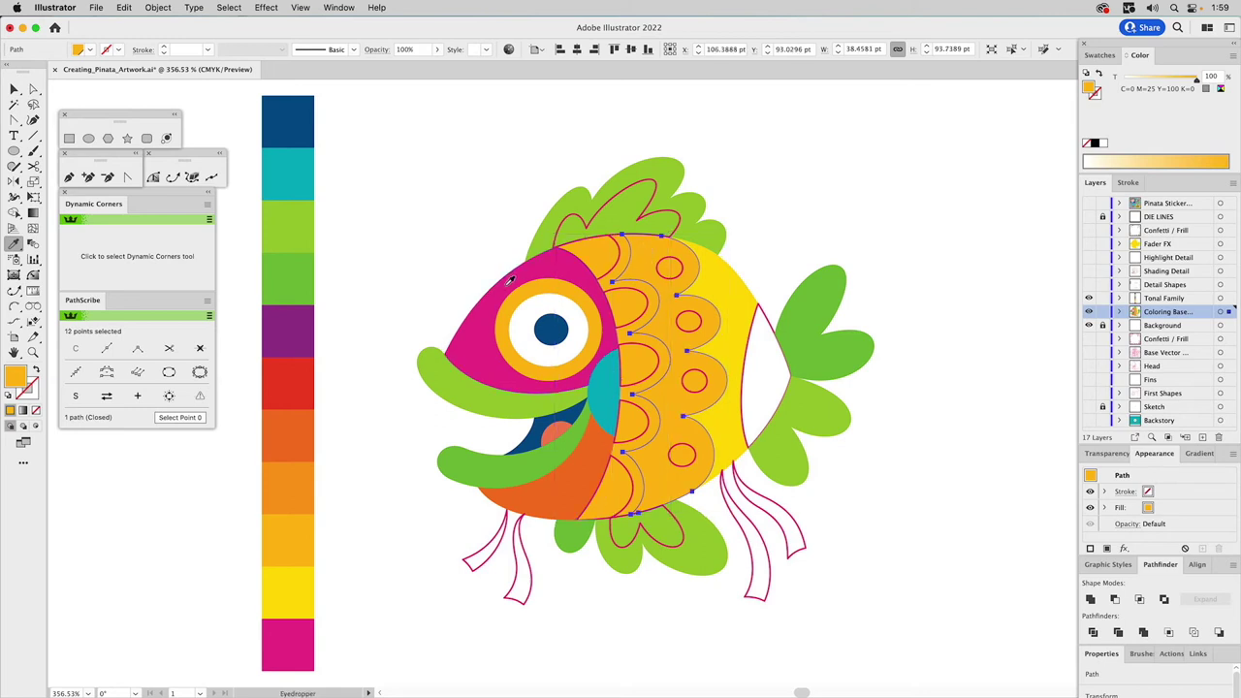
pyautogui.click(294, 326)
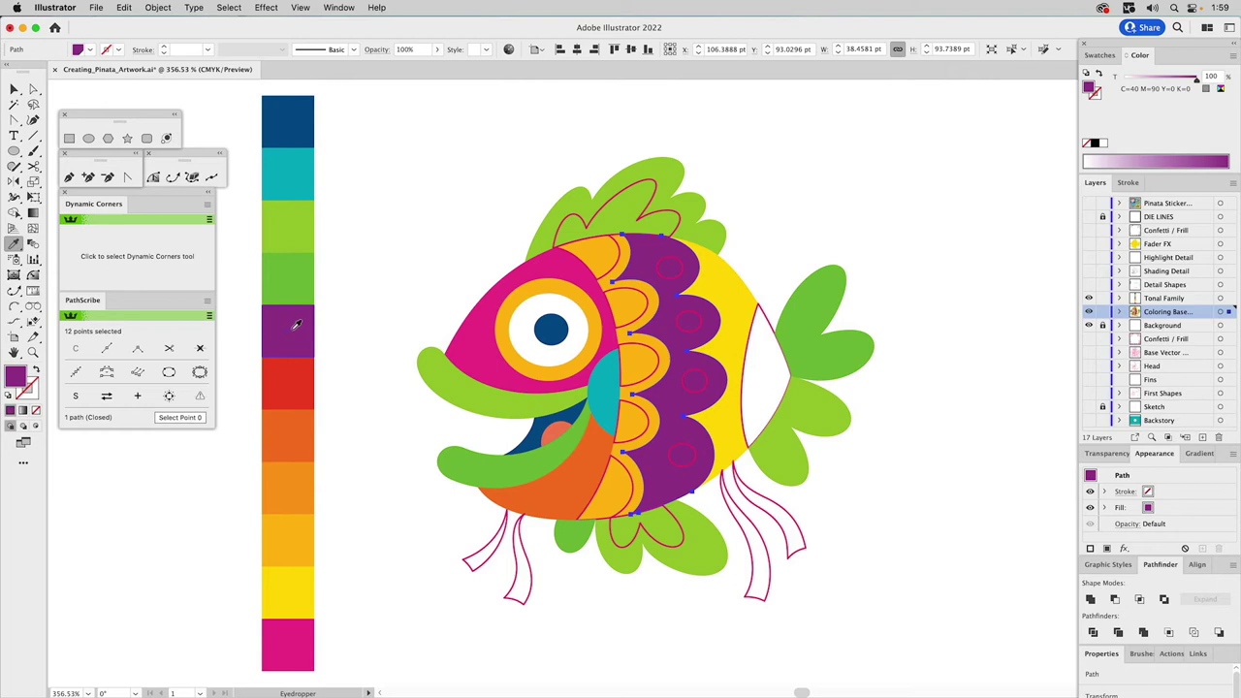
# Fill the five scale outlines on the rear band with orange
pyautogui.press('v')
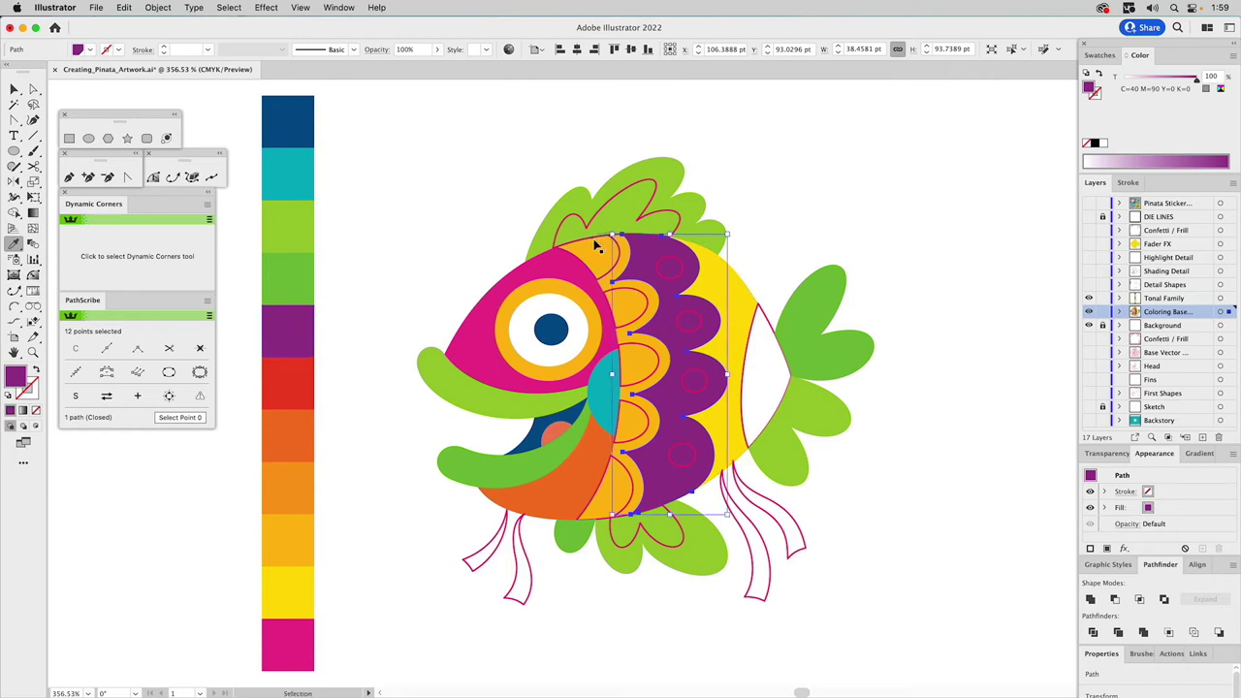
pyautogui.click(597, 248)
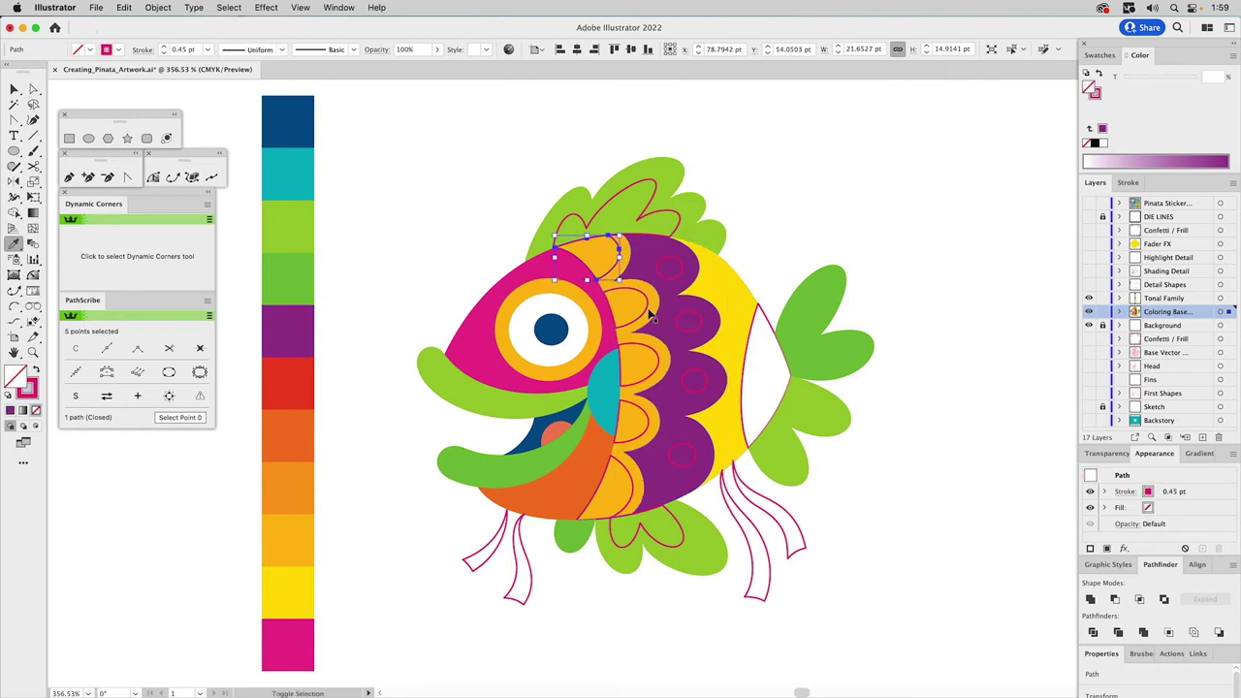
pyautogui.keyDown('shift'); pyautogui.click(651, 310); pyautogui.keyUp('shift')
pyautogui.keyDown('shift'); pyautogui.click(662, 361); pyautogui.keyUp('shift')
pyautogui.keyDown('shift'); pyautogui.click(651, 423); pyautogui.keyUp('shift')
pyautogui.keyDown('shift'); pyautogui.click(632, 494); pyautogui.keyUp('shift')
pyautogui.press('i')
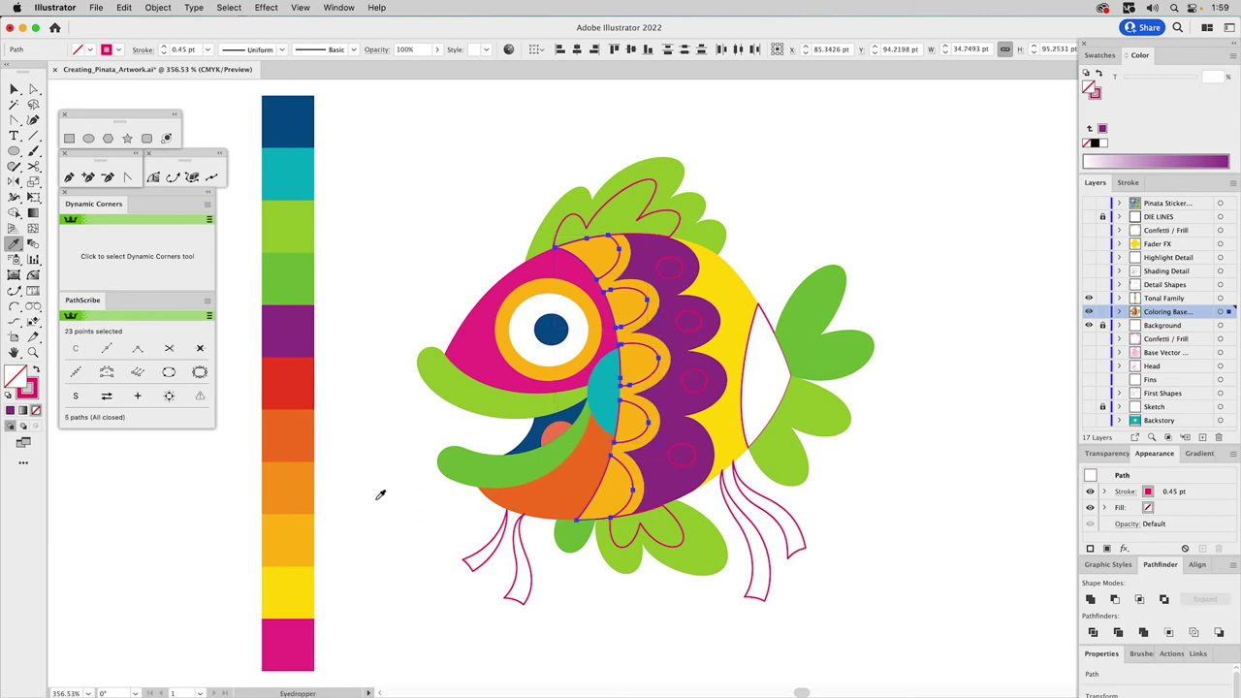
pyautogui.click(303, 478)
# Fill two small body dots with orange
pyautogui.press('v')
pyautogui.click(683, 263)
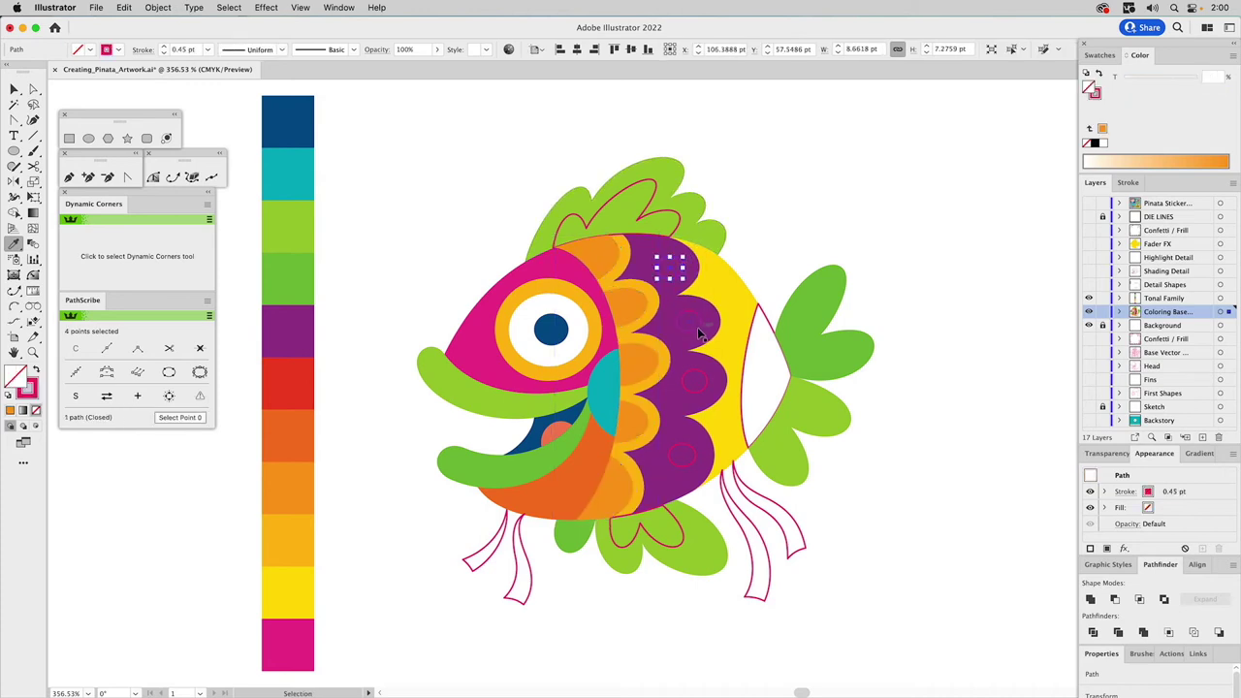
pyautogui.keyDown('shift'); pyautogui.click(698, 376); pyautogui.keyUp('shift')
pyautogui.press('i')
pyautogui.click(292, 441)
# Fill two more body dots with teal
pyautogui.press('v')
pyautogui.click(700, 323)
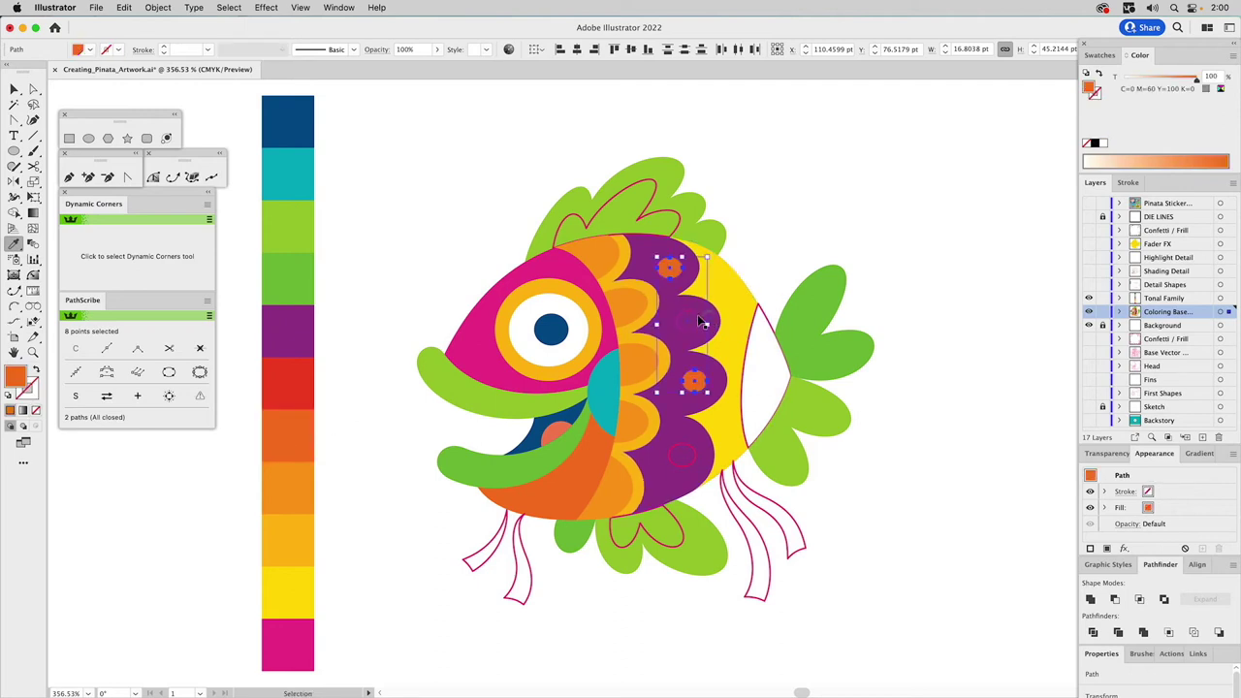
pyautogui.keyDown('shift'); pyautogui.click(685, 443); pyautogui.keyUp('shift')
pyautogui.press('i')
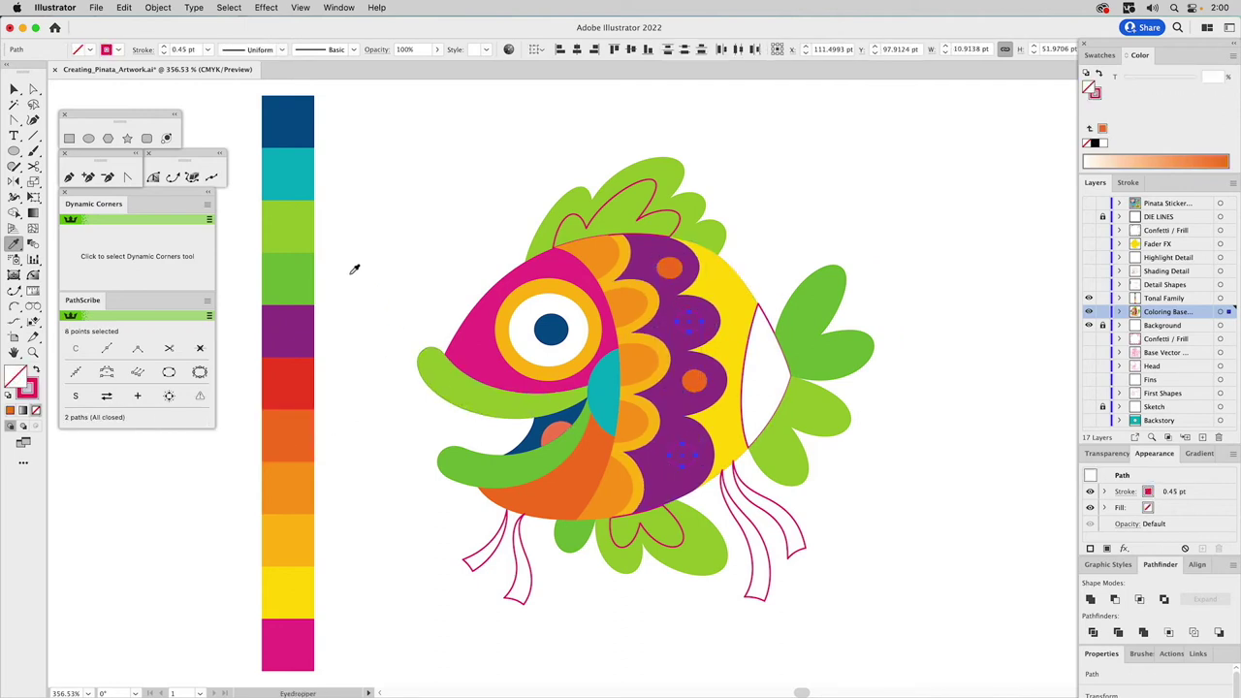
pyautogui.click(294, 171)
pyautogui.press('v')
pyautogui.click(767, 322)
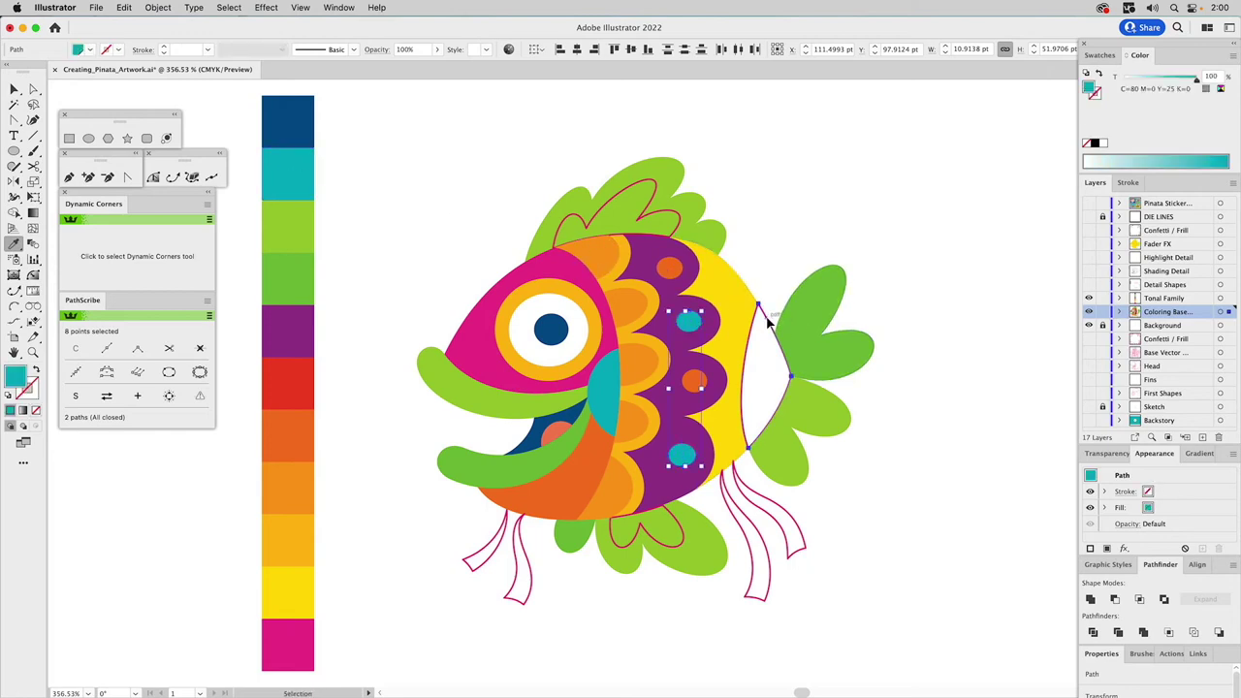
# Fill the tail piece with red and the top fin with teal using the Eyedropper
pyautogui.press('i')
pyautogui.click(303, 385)
pyautogui.press('v')
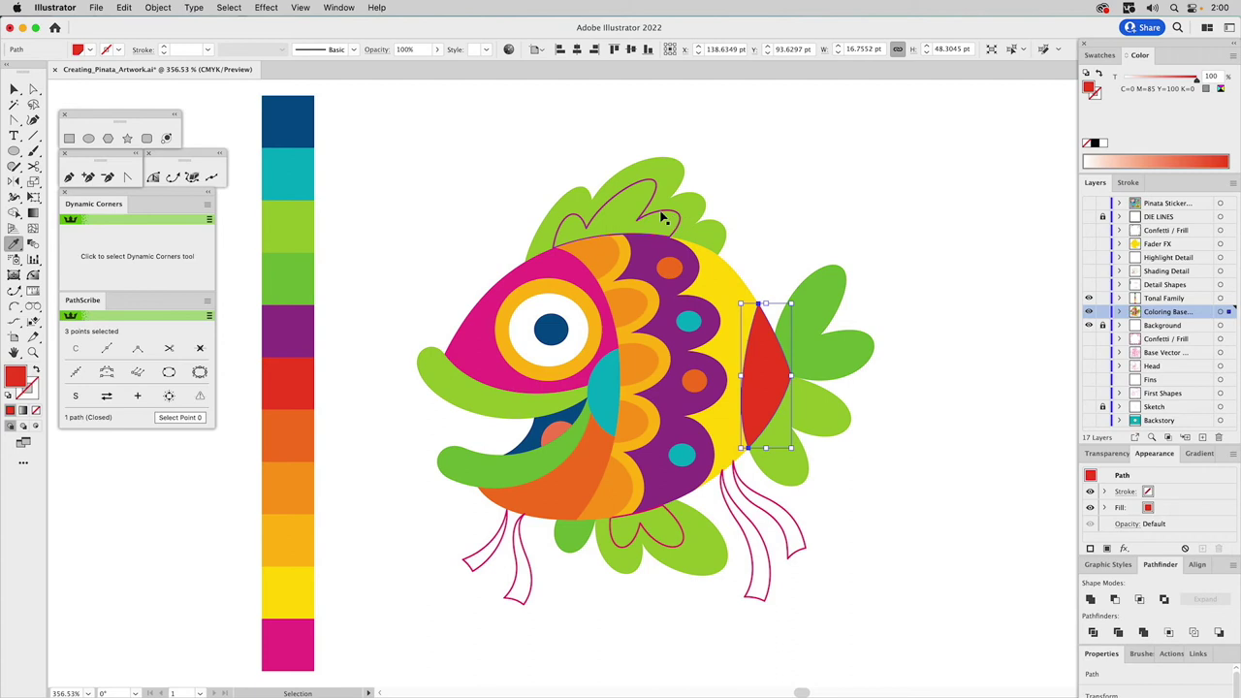
pyautogui.click(657, 190)
pyautogui.press('i')
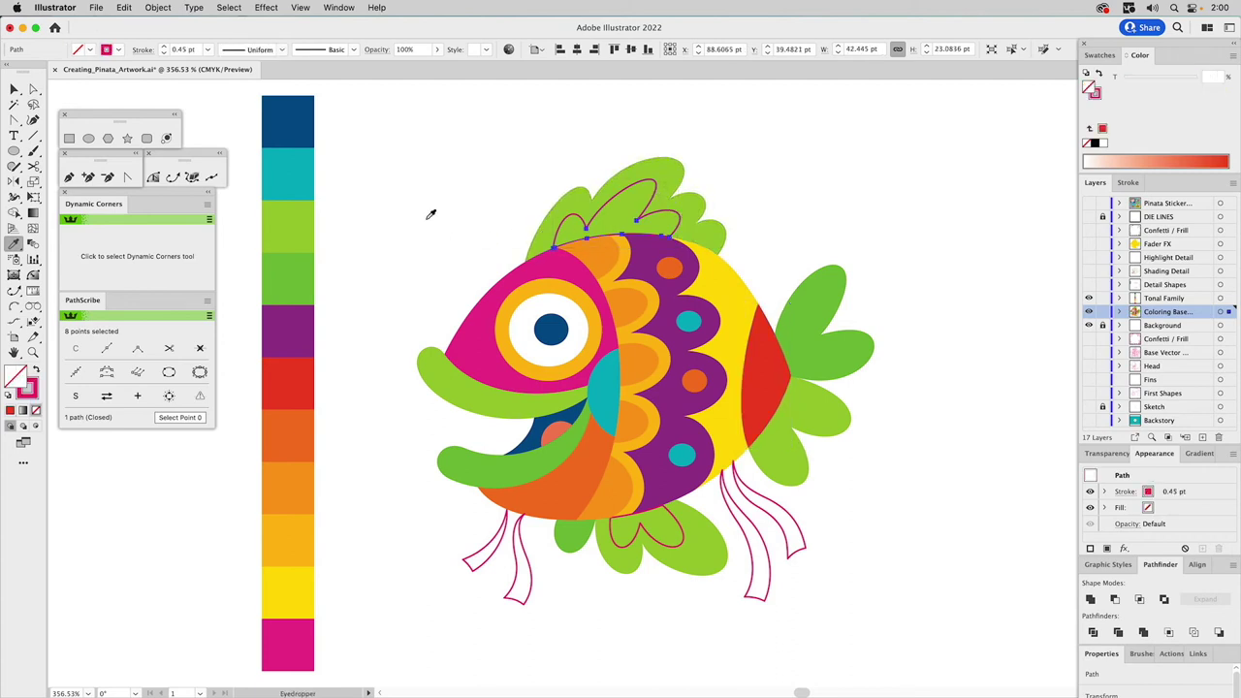
pyautogui.click(290, 168)
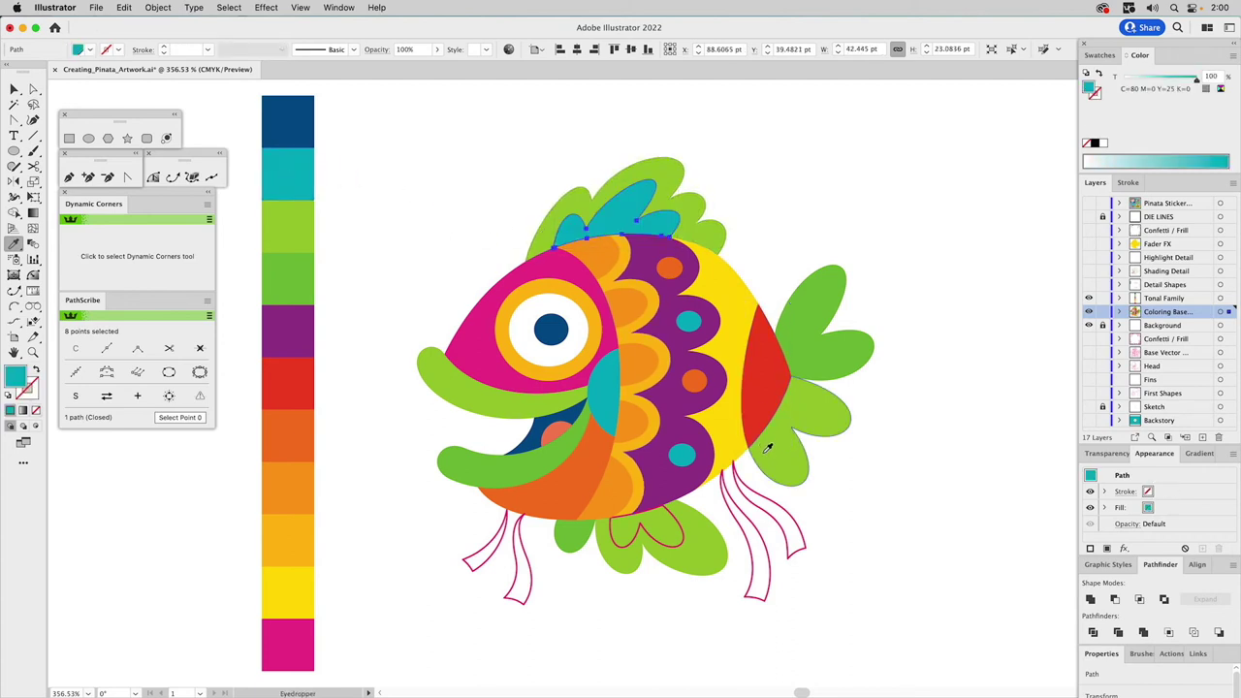
# Colour the two lower-right tentacles orange and purple, sampling from the body
pyautogui.press('v')
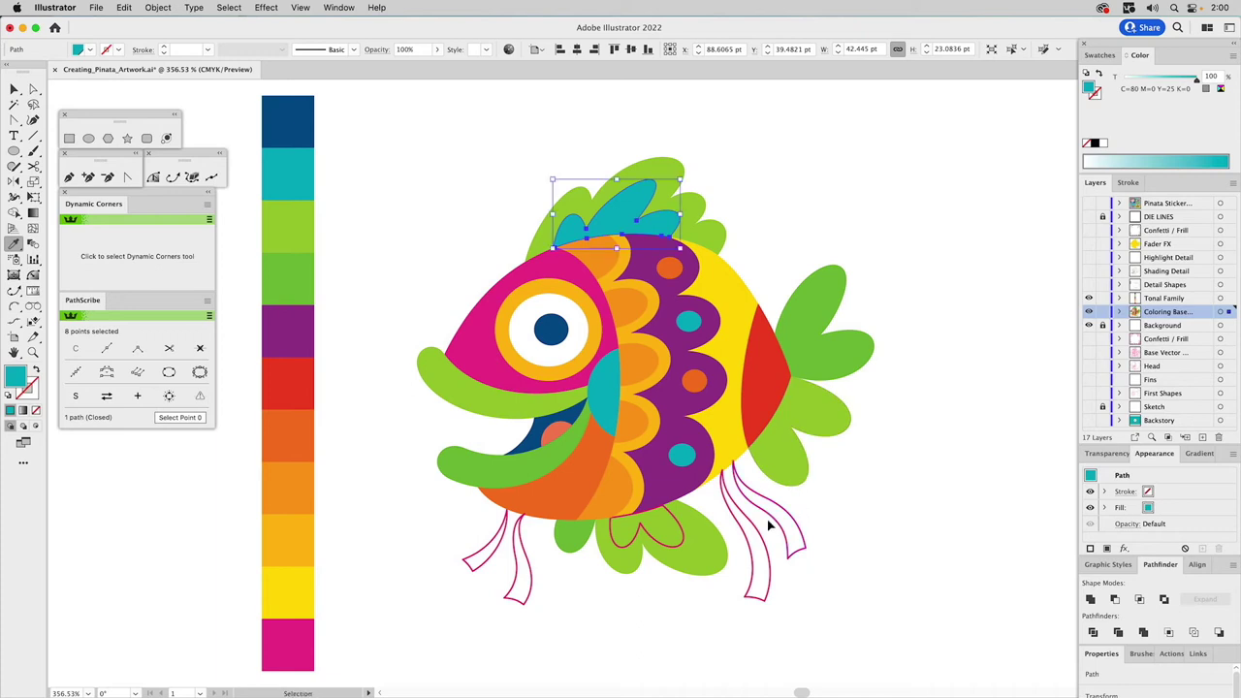
pyautogui.click(759, 538)
pyautogui.press('i')
pyautogui.click(596, 468)
pyautogui.press('v')
pyautogui.click(792, 524)
pyautogui.press('i')
pyautogui.click(659, 463)
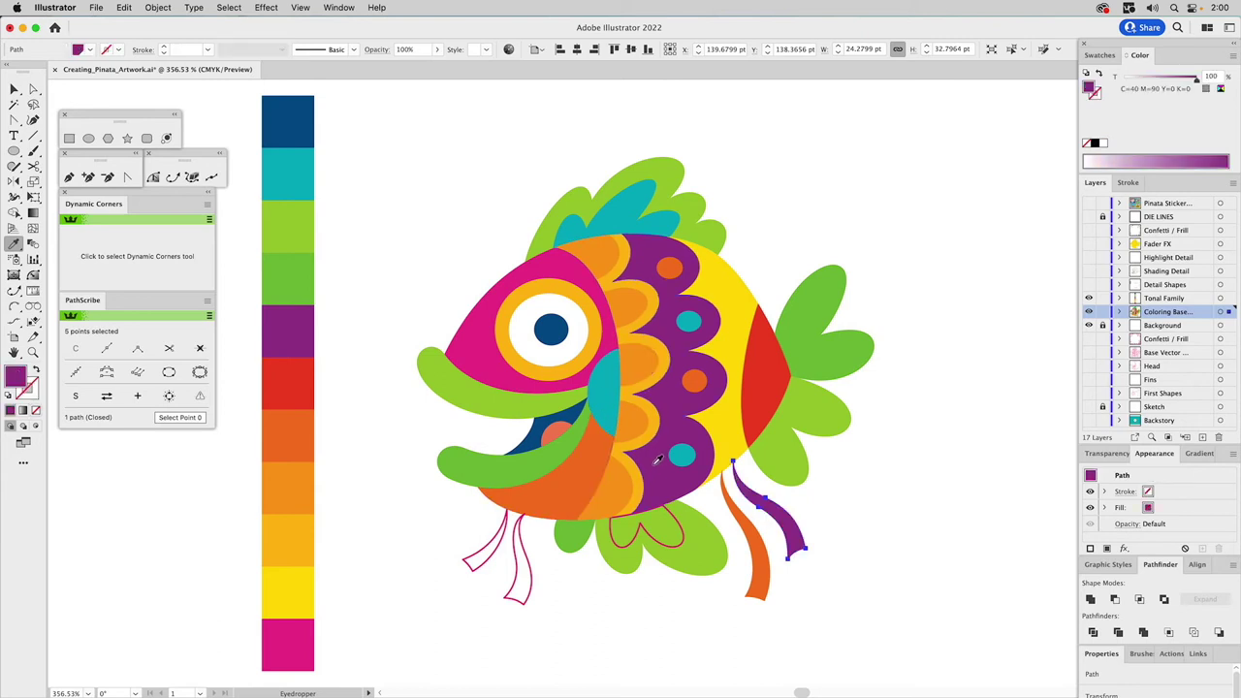
# Colour the two lower-left tentacles purple and orange, sampling from the body
pyautogui.press('v')
pyautogui.click(529, 574)
pyautogui.press('i')
pyautogui.click(678, 491)
pyautogui.press('v')
pyautogui.click(491, 545)
pyautogui.press('i')
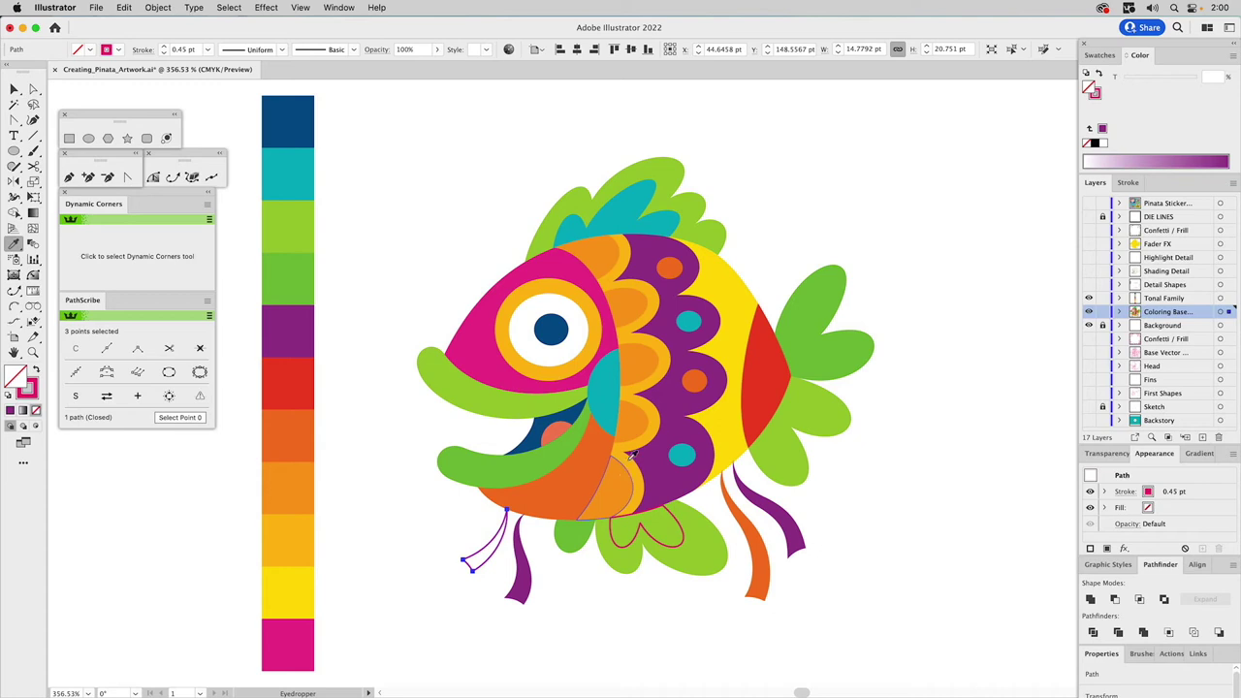
pyautogui.click(591, 461)
# Fill the lower fin with the top fin's teal, deselect, and reveal the Detail Shapes layer
pyautogui.press('v')
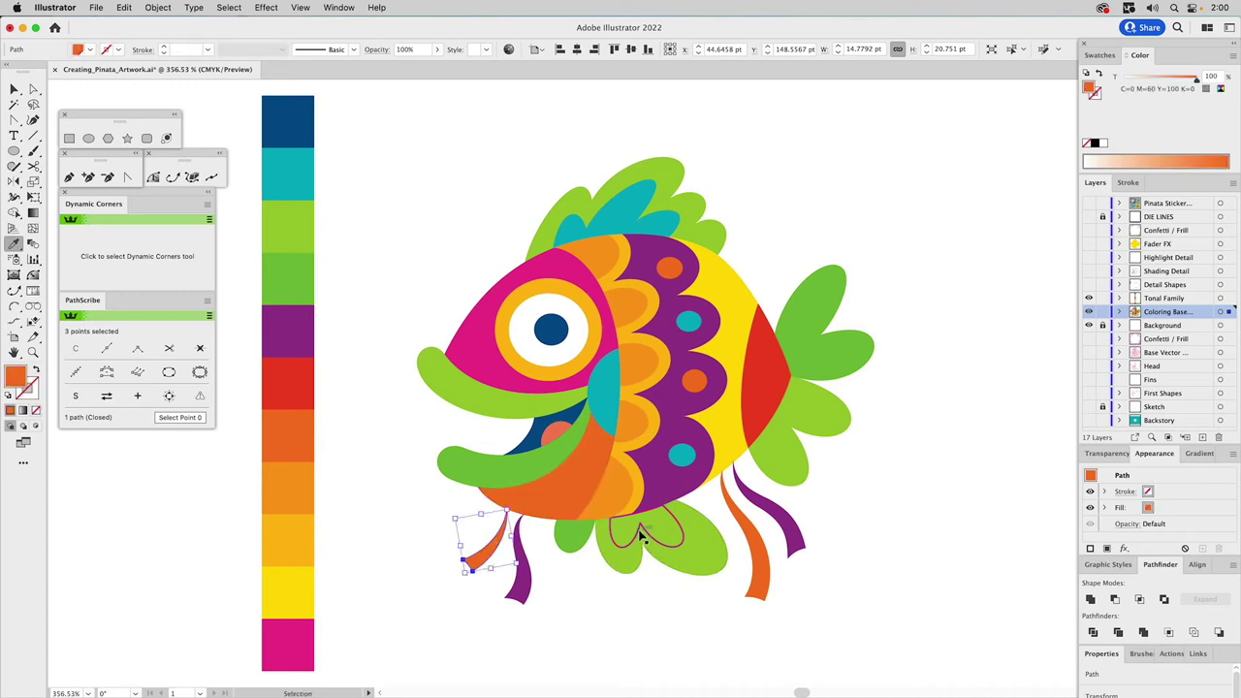
pyautogui.click(640, 528)
pyautogui.press('i')
pyautogui.click(642, 202)
pyautogui.press('v')
pyautogui.click(817, 180)
pyautogui.press('i')
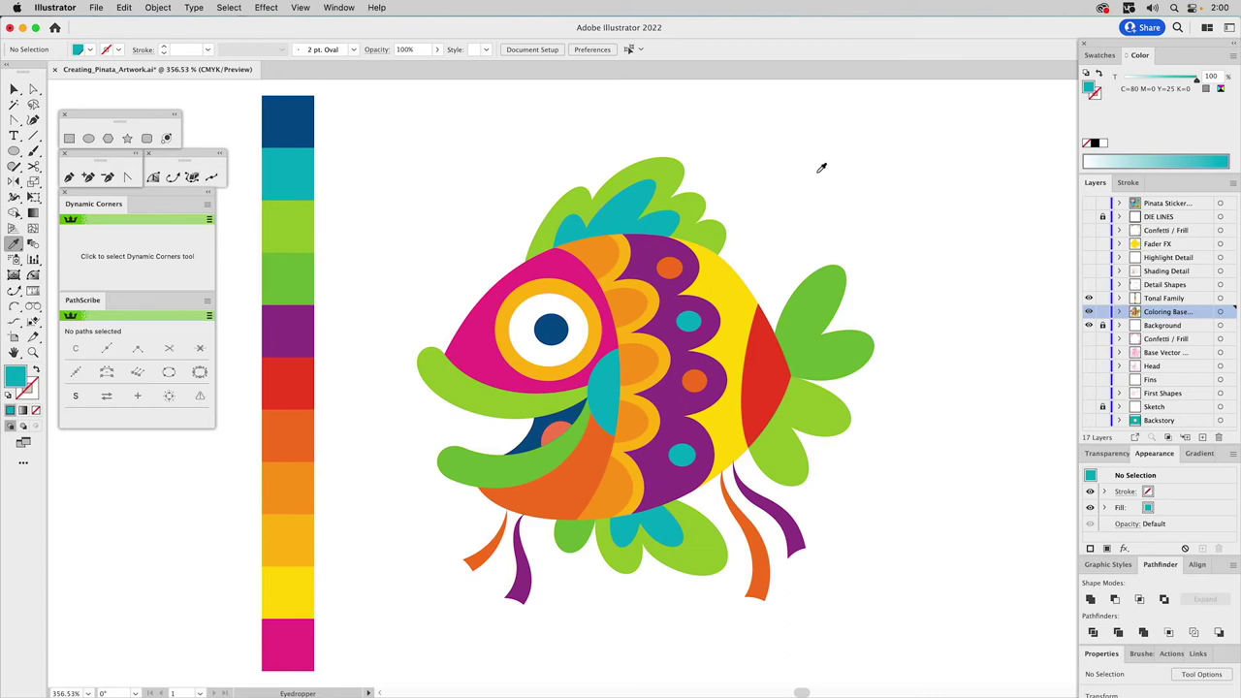
pyautogui.press('v')
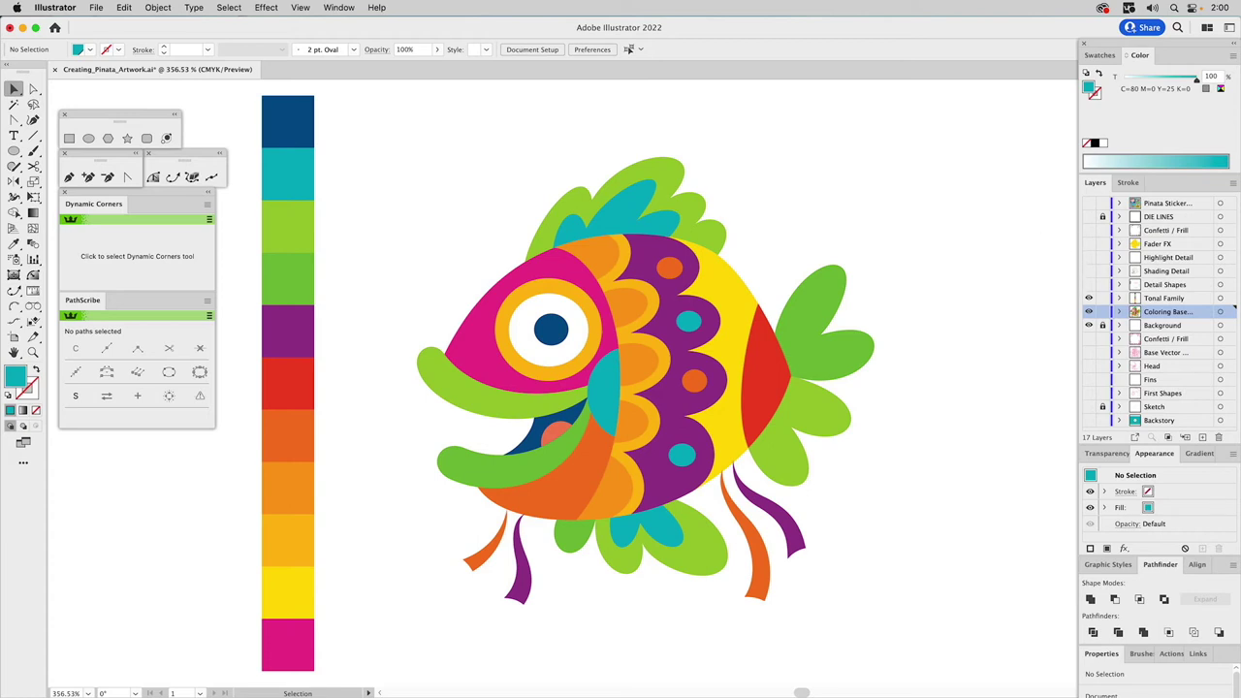
pyautogui.click(1087, 287)
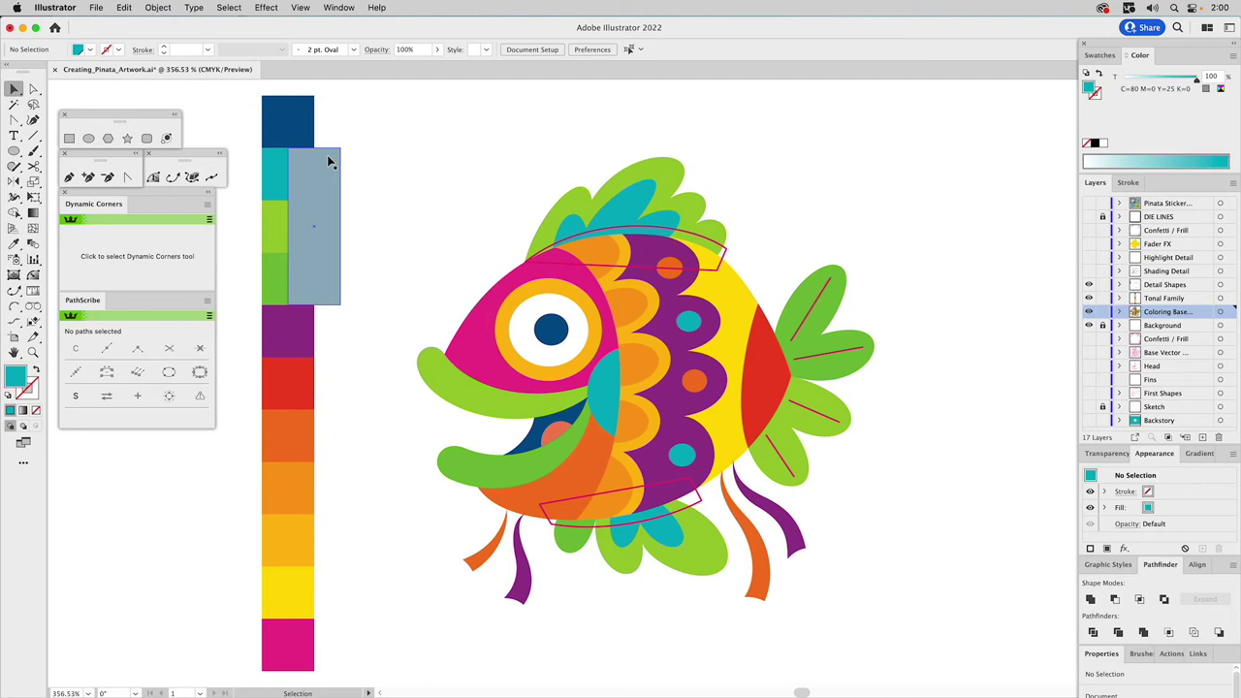
# Bring up the Transparency panel and expand its blend mode list, currently Normal at 100% opacity
pyautogui.click(1110, 454)
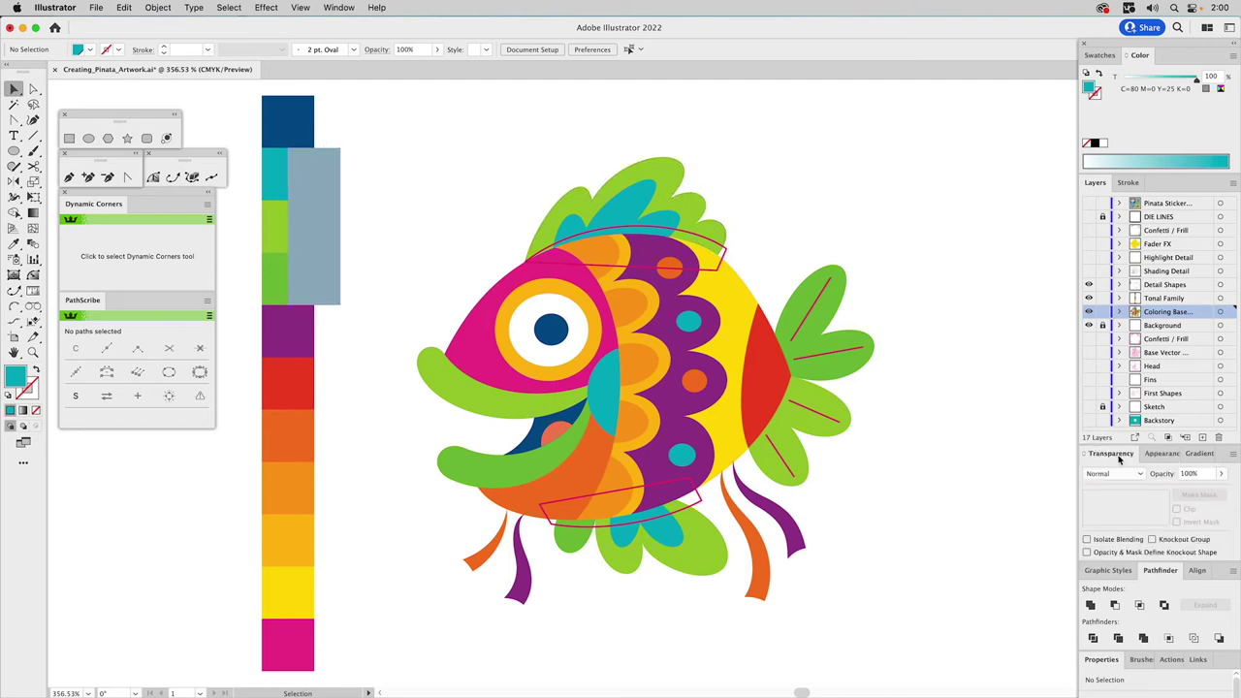
pyautogui.click(1129, 473)
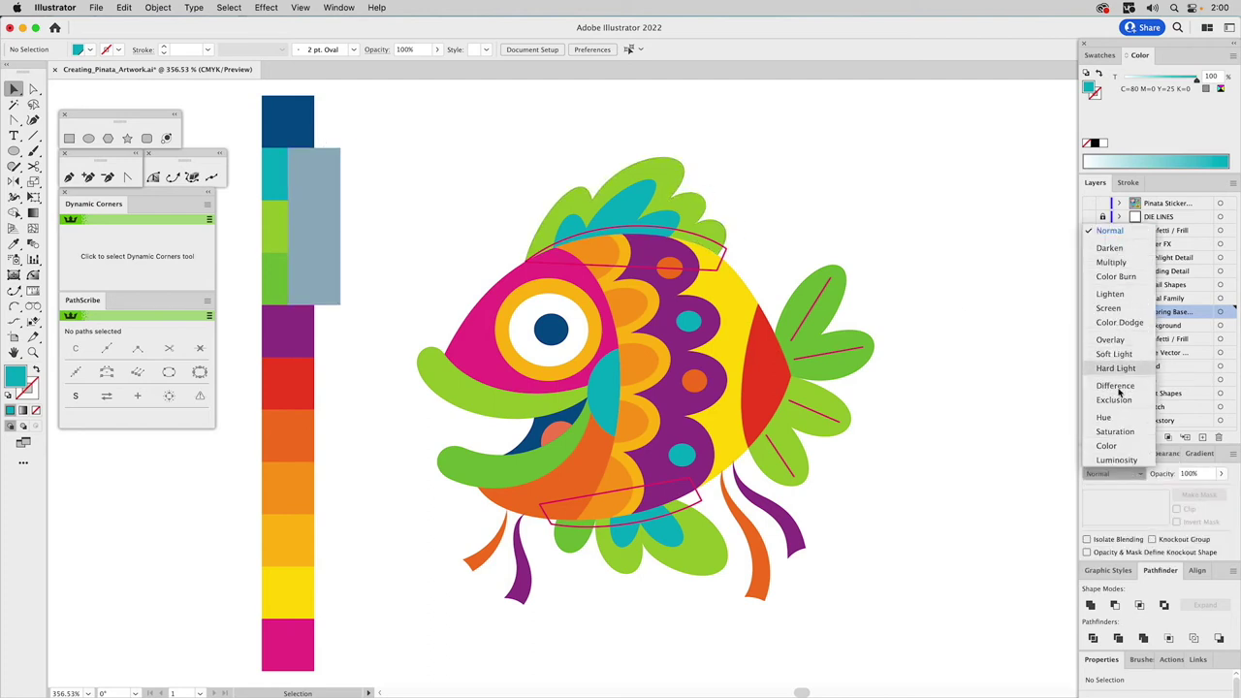
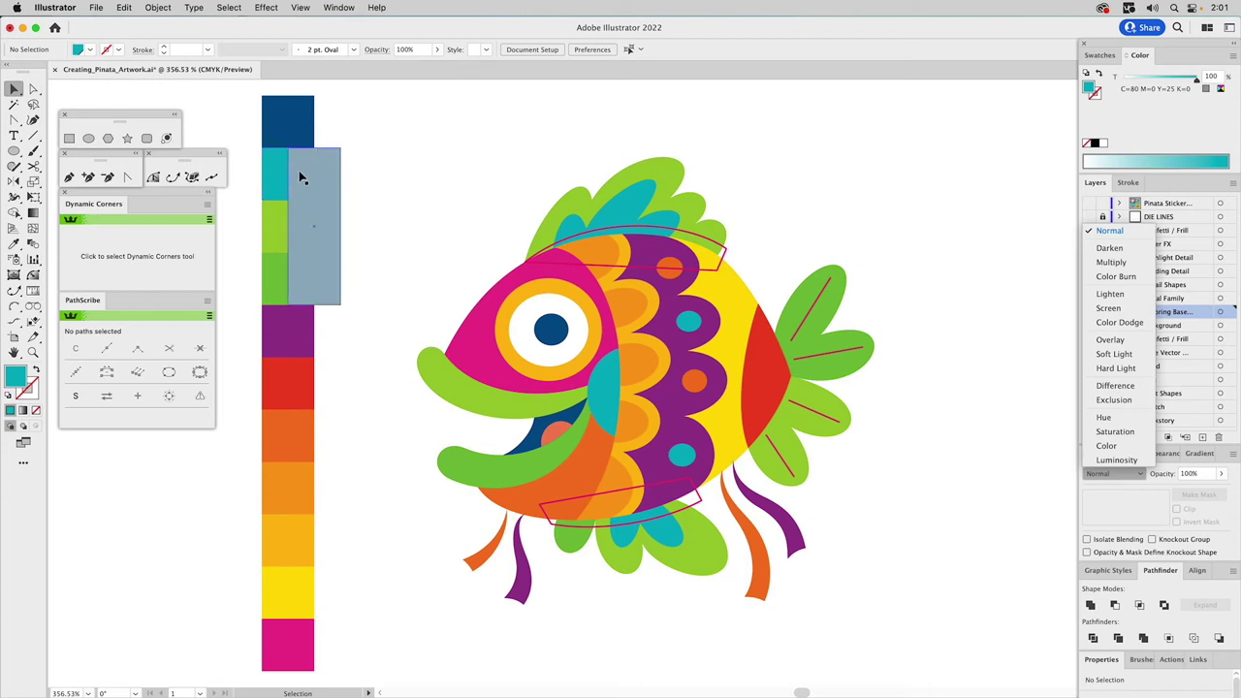
# Set the grey-blue rectangle to Multiply blend mode at 45% opacity
pyautogui.click(302, 178)
pyautogui.click(324, 166)
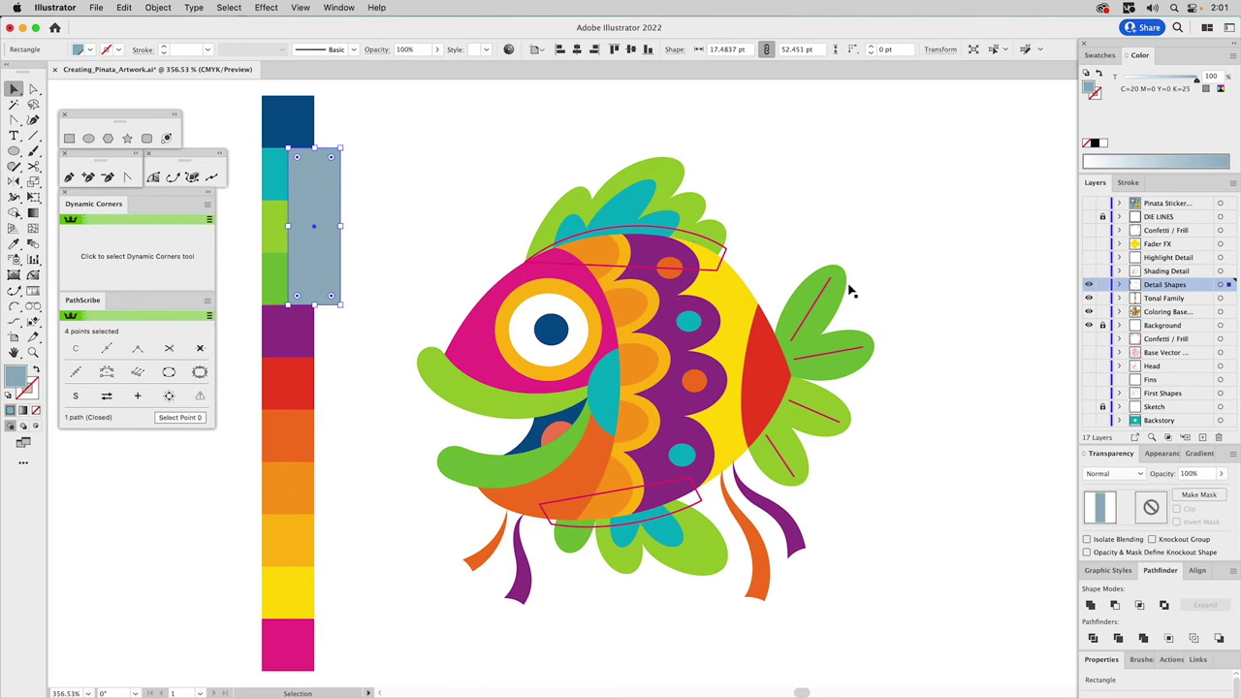
pyautogui.click(1120, 474)
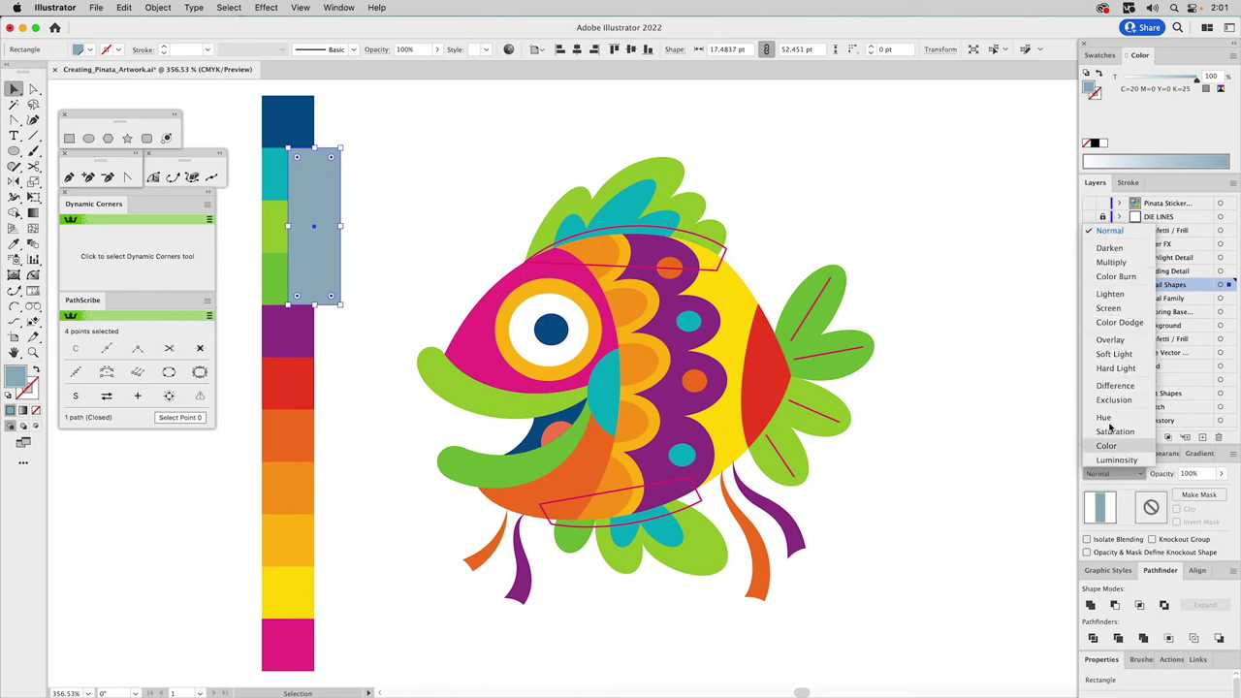
pyautogui.click(1111, 263)
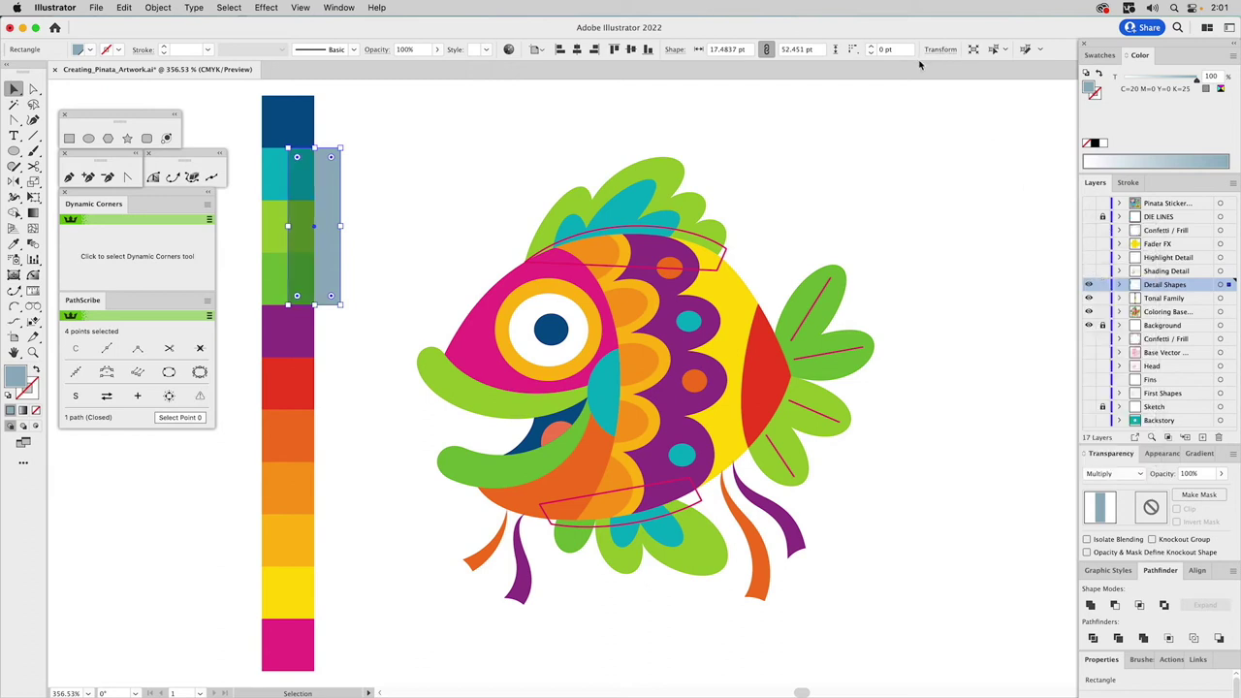
pyautogui.click(1191, 474)
pyautogui.write('45%')
pyautogui.press('Return')
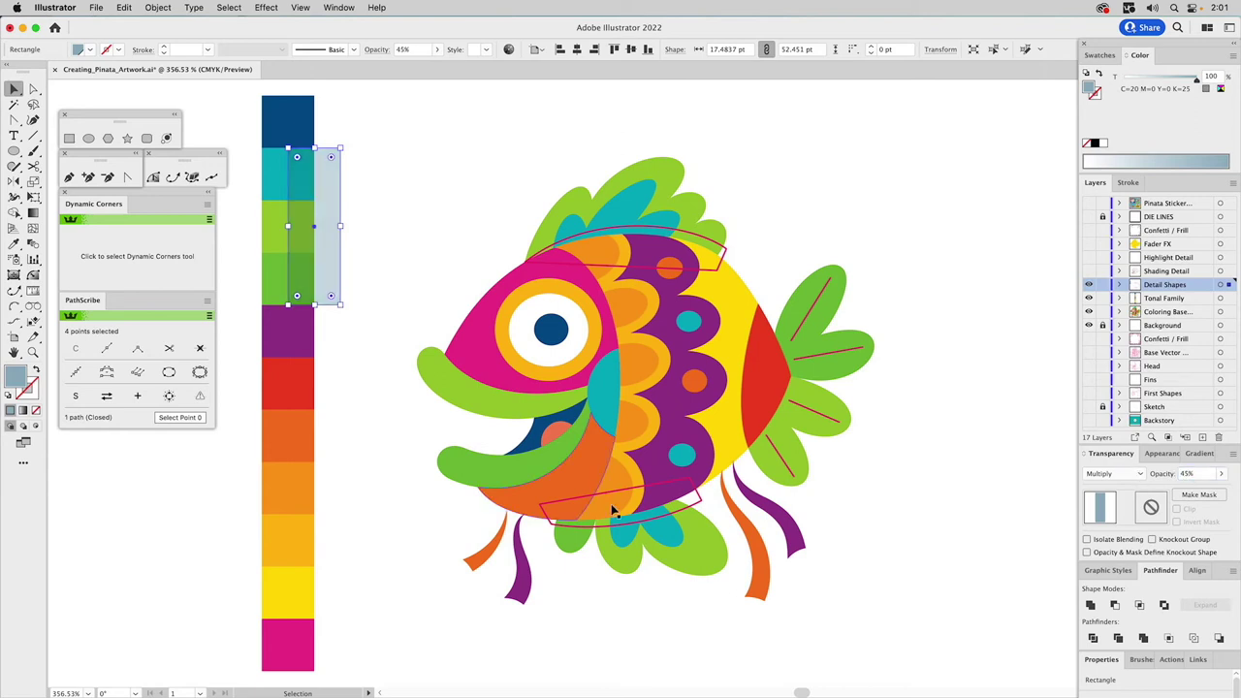
pyautogui.click(377, 160)
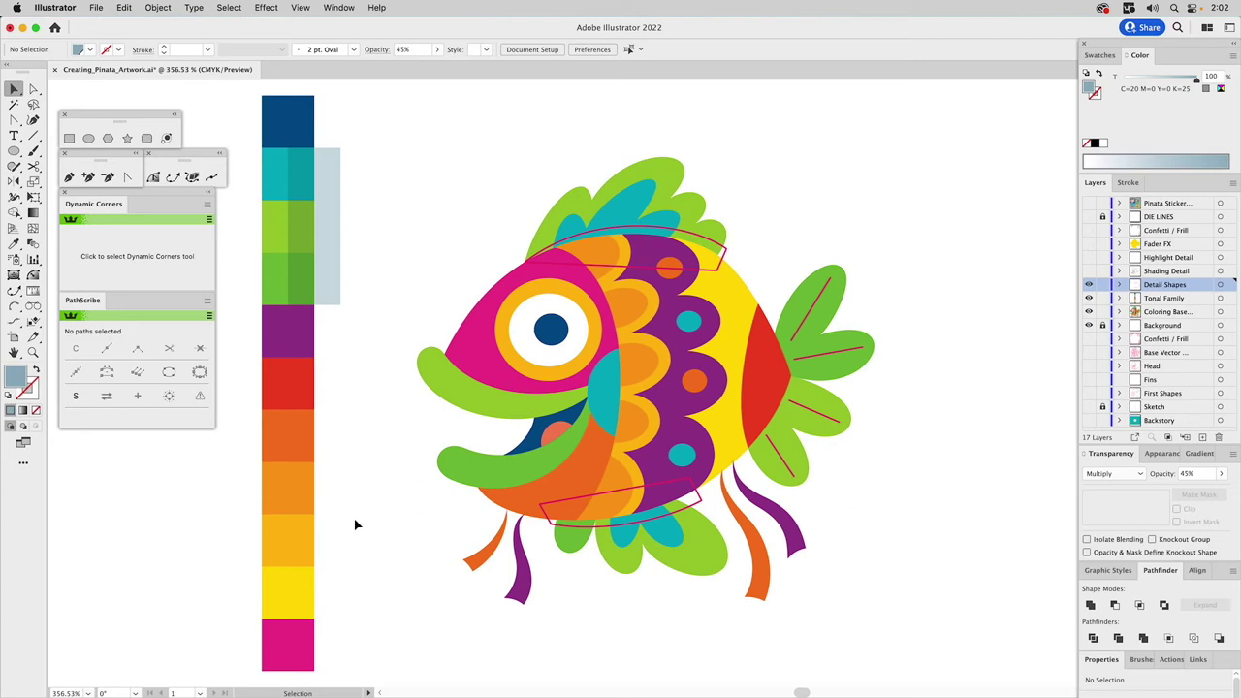
# Duplicate the two lower green fins in front and unite them into one compound shape
pyautogui.click(578, 540)
pyautogui.keyDown('shift'); pyautogui.click(623, 546); pyautogui.keyUp('shift')
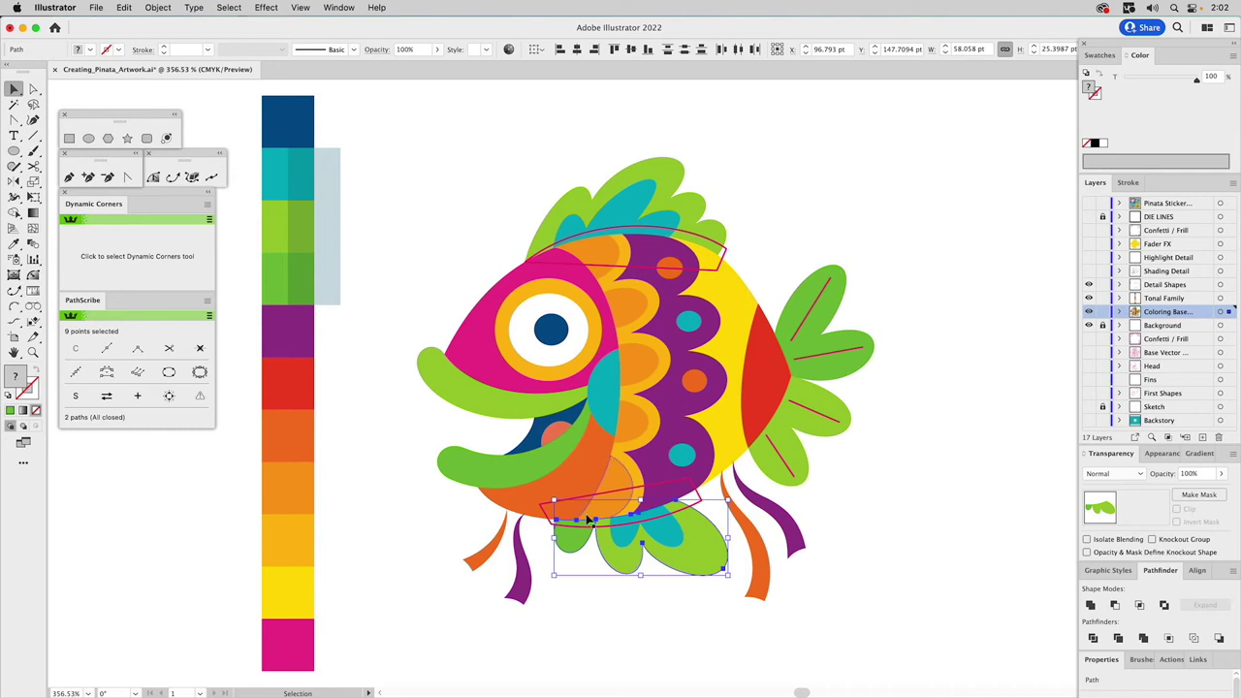
pyautogui.press('super+shift+bracketright')
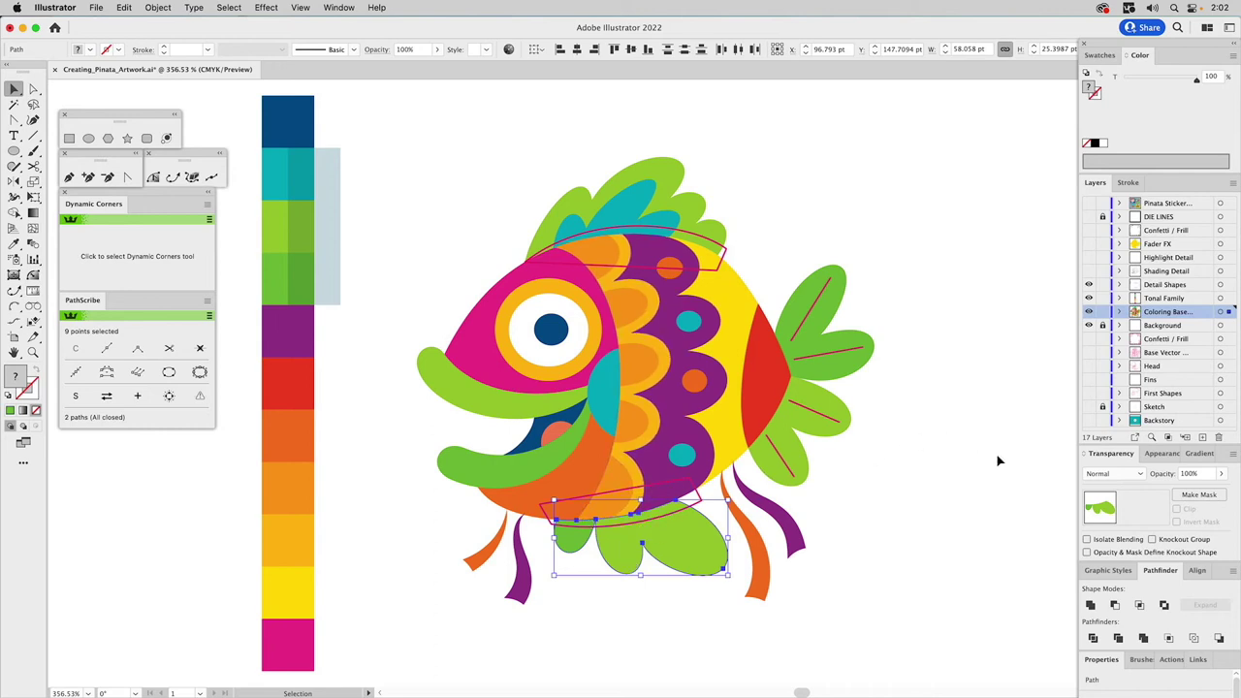
pyautogui.click(1090, 605)
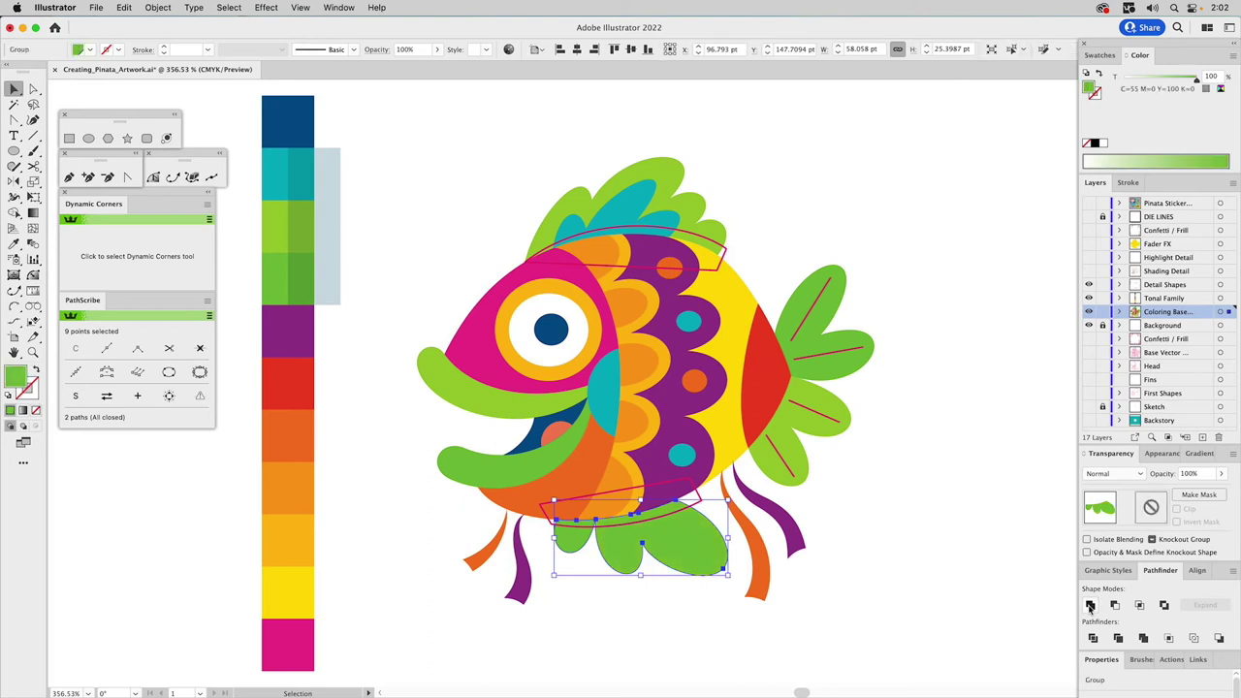
pyautogui.press('super+8')
pyautogui.click(1154, 453)
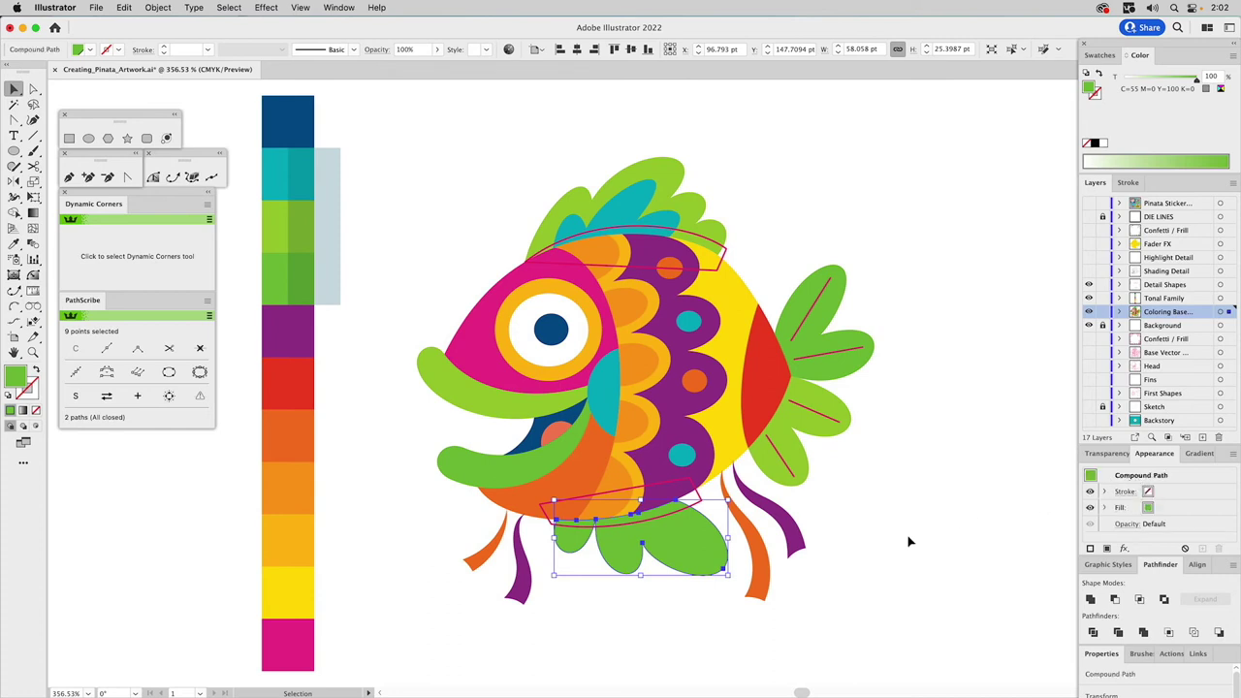
# Intersect the merged fins with the pink belly outline
pyautogui.keyDown('shift'); pyautogui.click(700, 500); pyautogui.keyUp('shift')
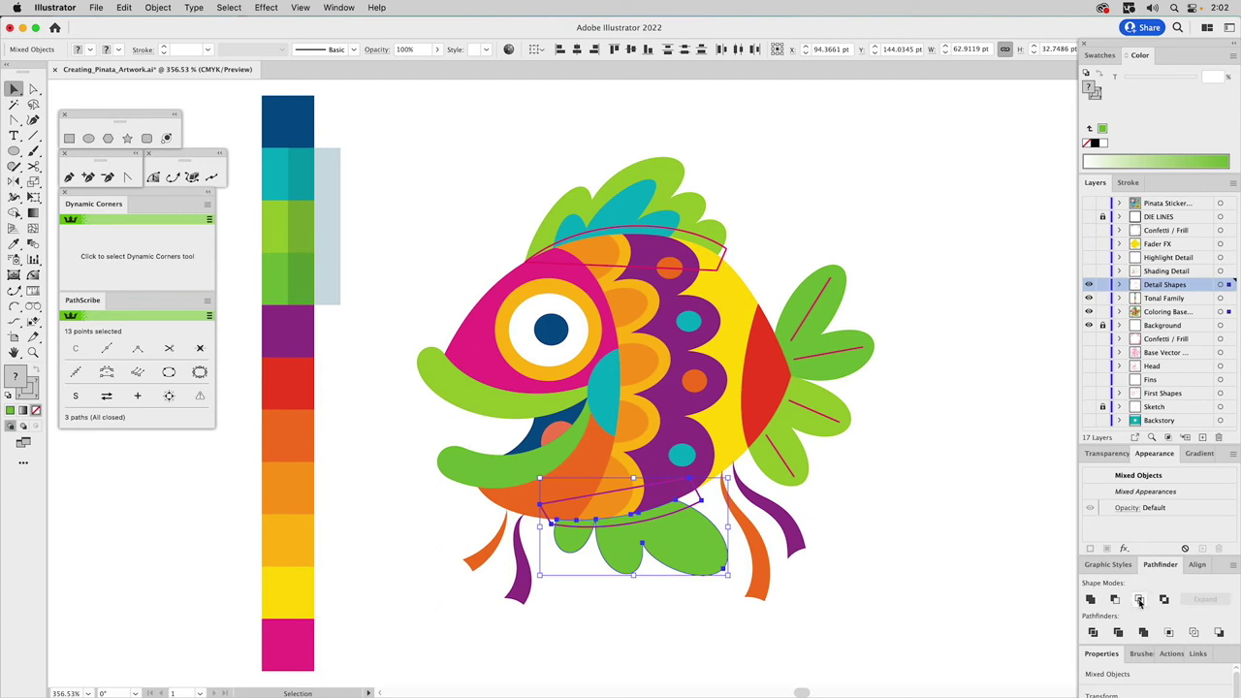
pyautogui.click(1138, 600)
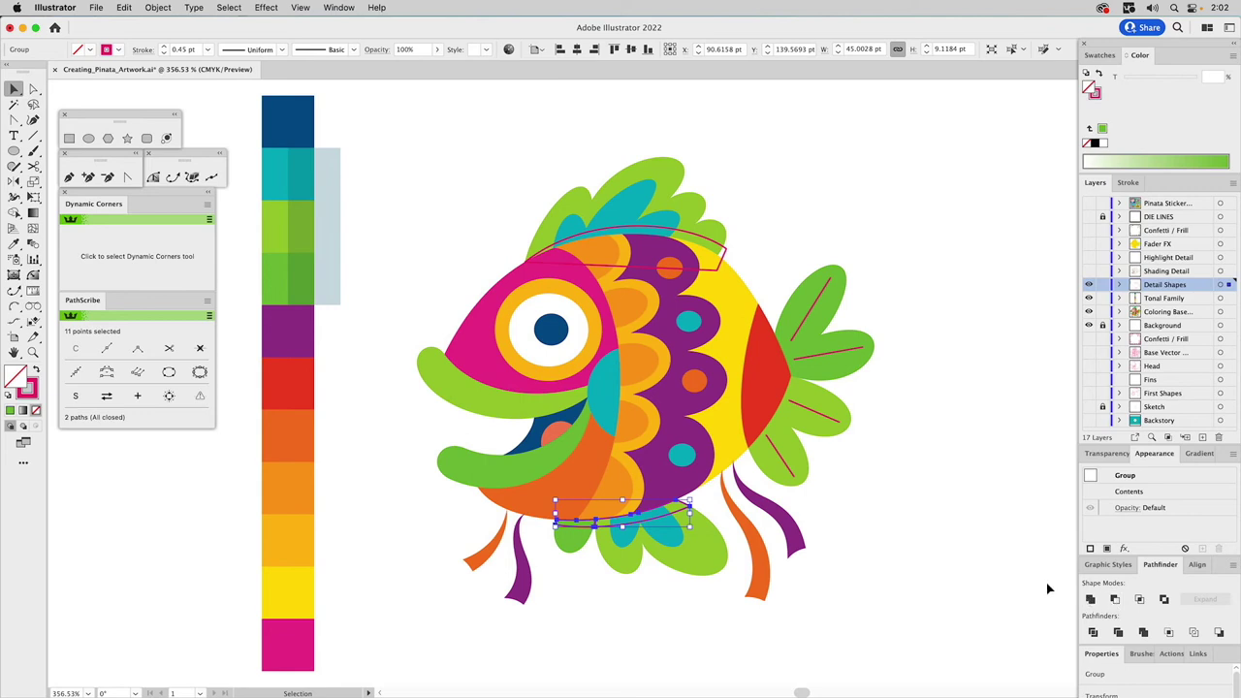
pyautogui.click(934, 557)
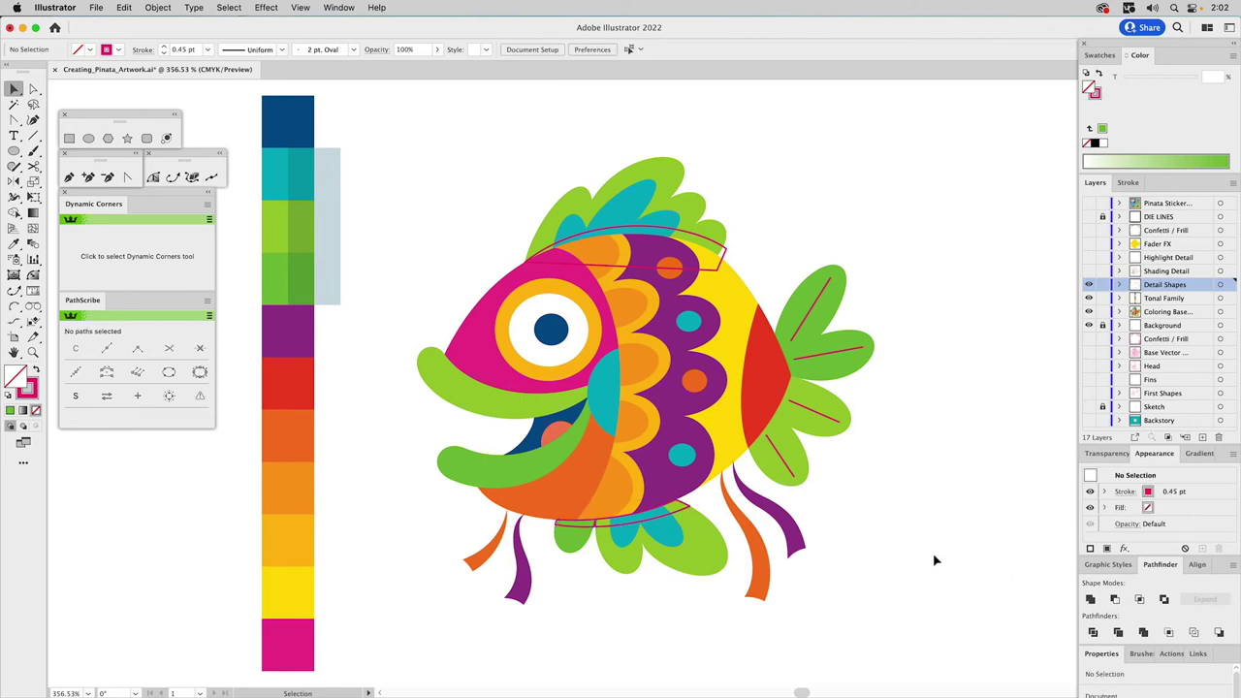
# Eyedropper the rectangle's 45% Multiply look onto the belly overlap shape
pyautogui.click(681, 518)
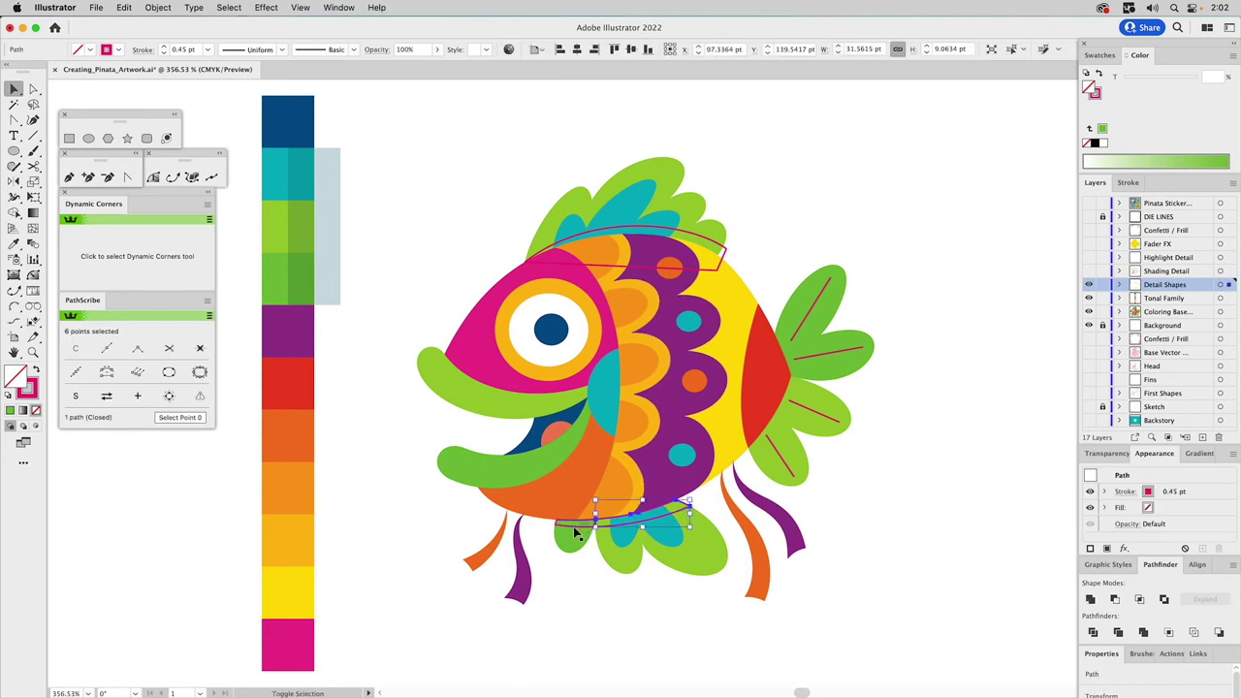
pyautogui.press('i')
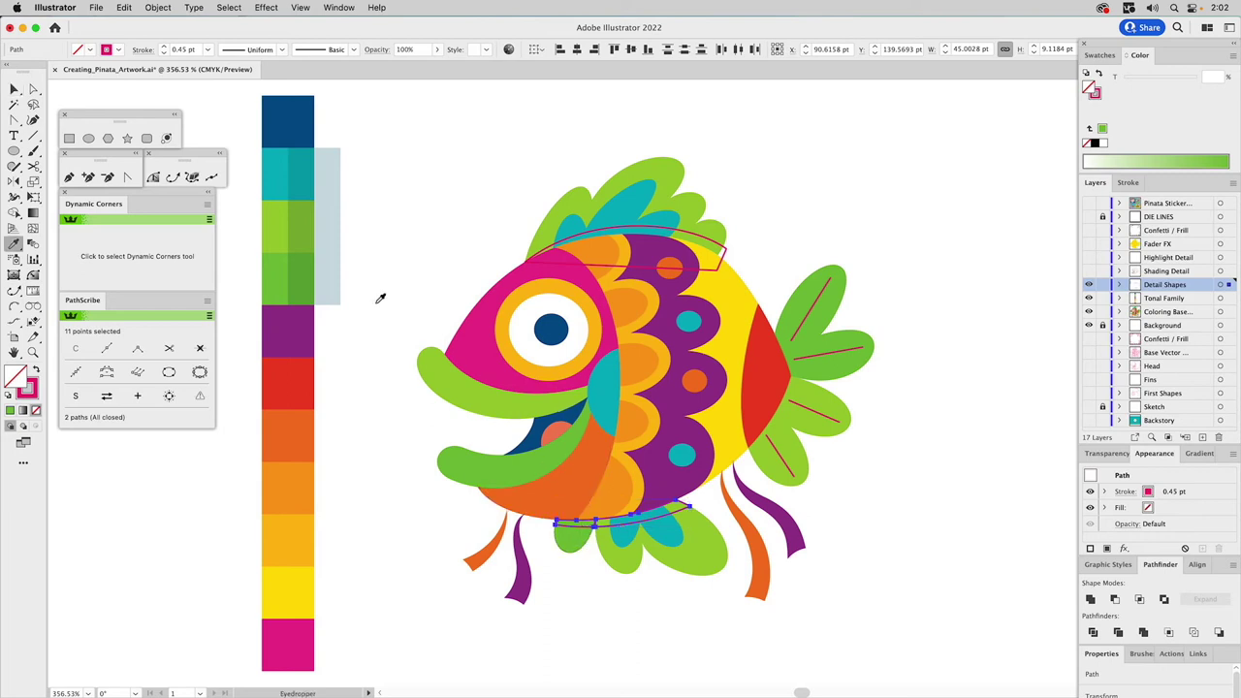
pyautogui.click(308, 271)
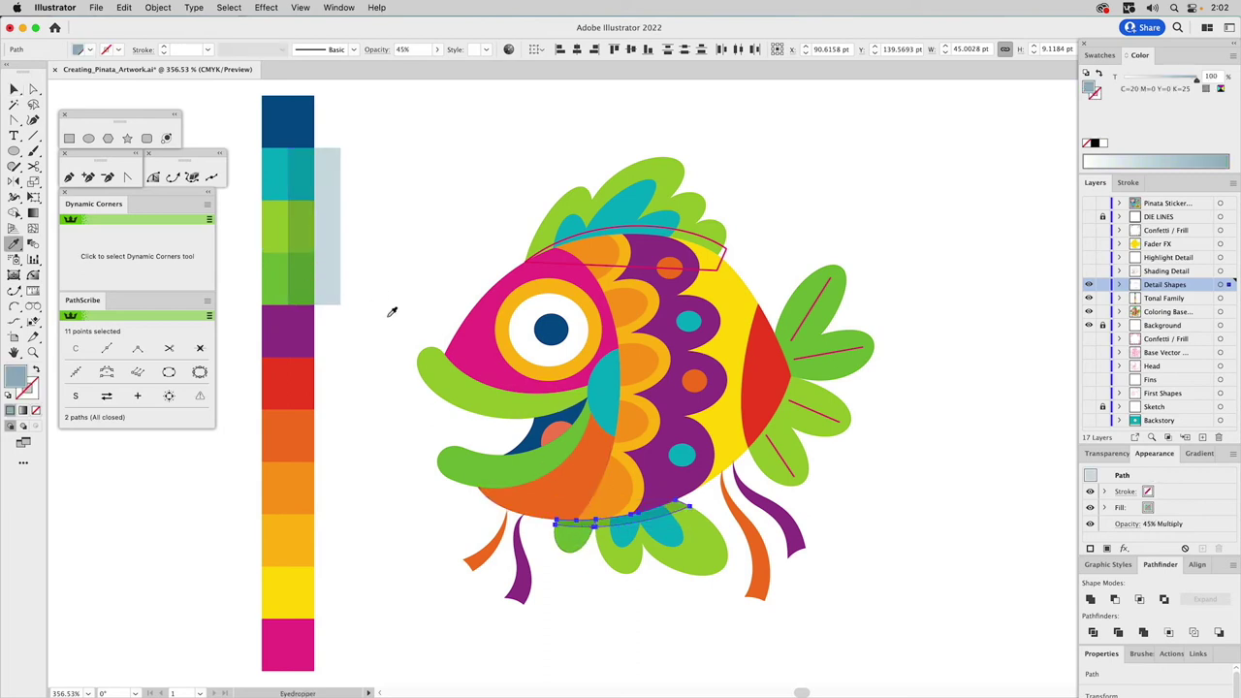
pyautogui.press('v')
pyautogui.click(907, 510)
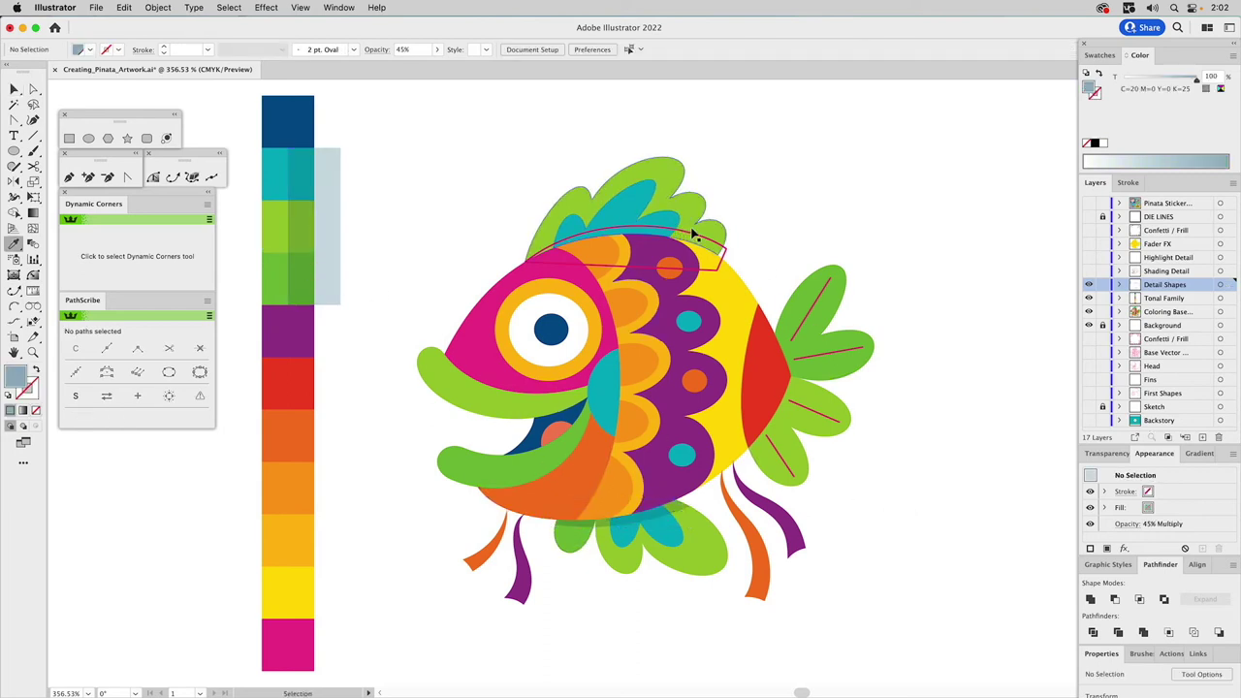
pyautogui.click(683, 211)
pyautogui.press('i')
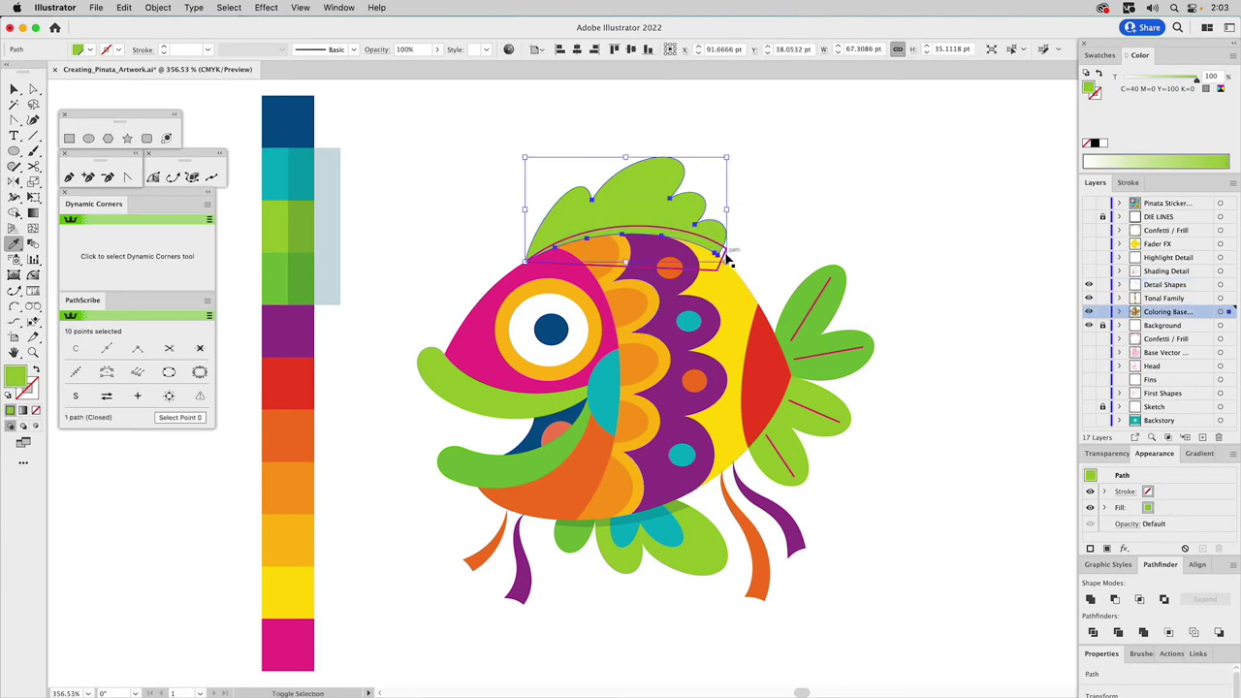
# Intersect the top fin copy with the back outline and apply the translucent Multiply look
pyautogui.keyDown('shift'); pyautogui.keyDown('super'); pyautogui.click(730, 254); pyautogui.keyUp('super'); pyautogui.keyUp('shift')
pyautogui.click(1138, 599)
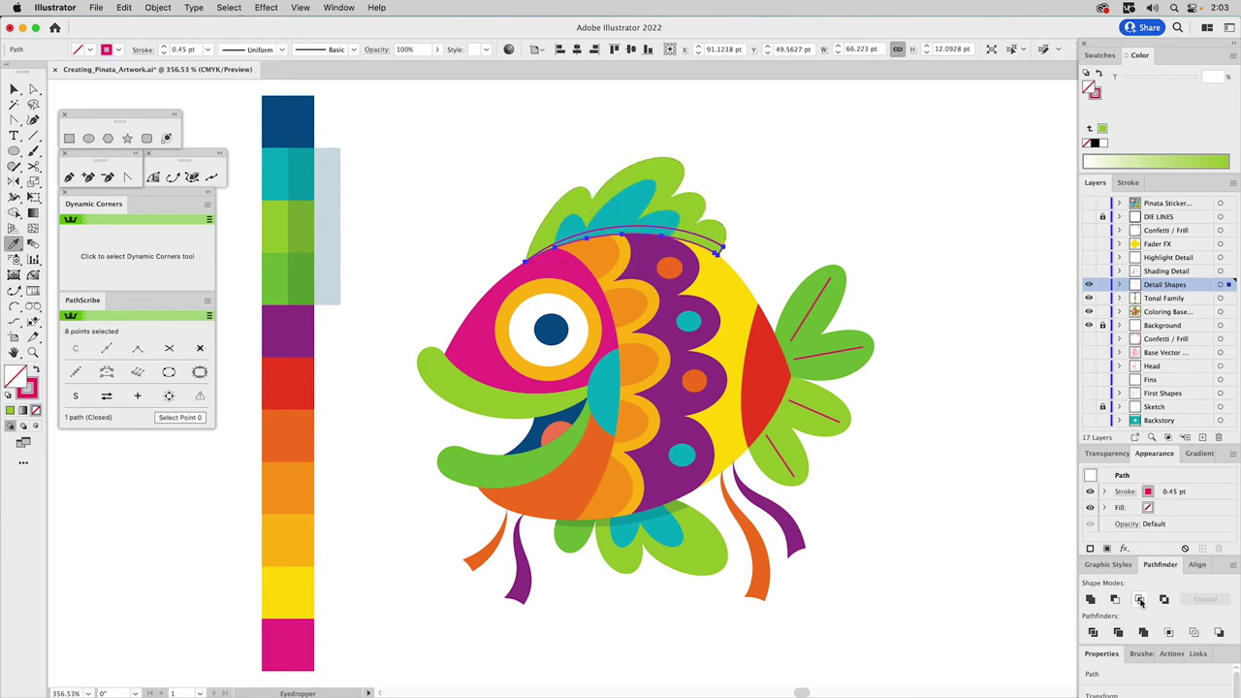
pyautogui.click(326, 238)
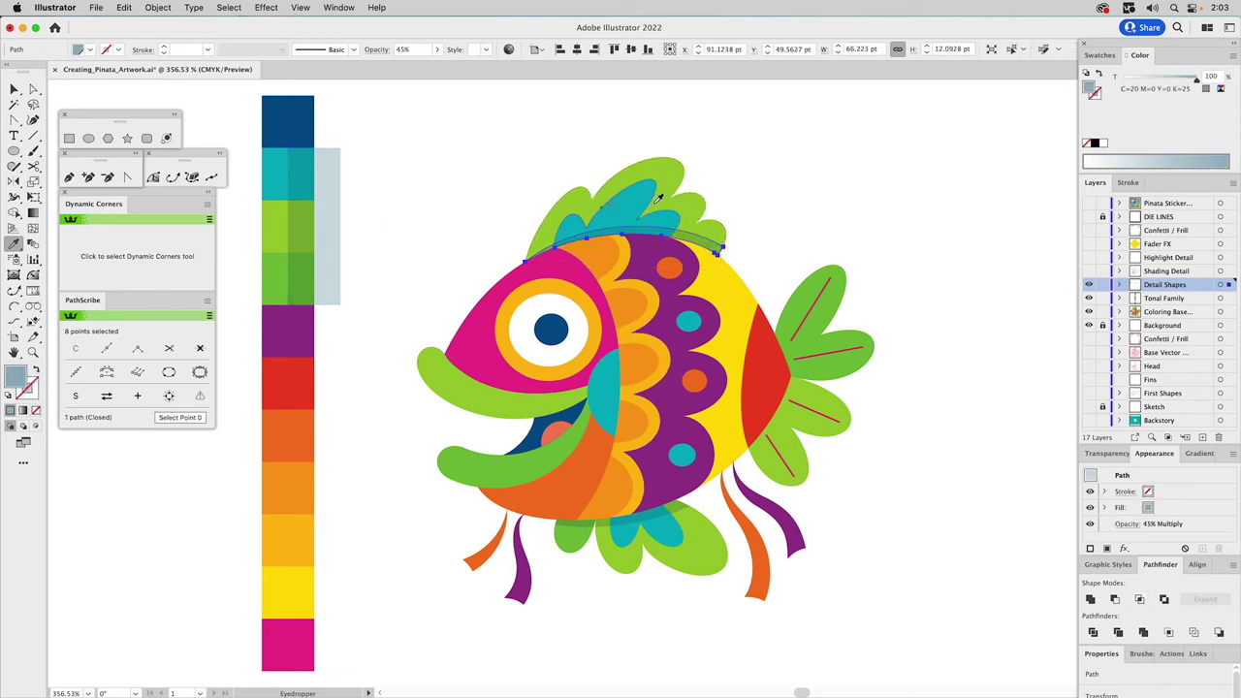
pyautogui.keyDown('super'); pyautogui.click(872, 200); pyautogui.keyUp('super')
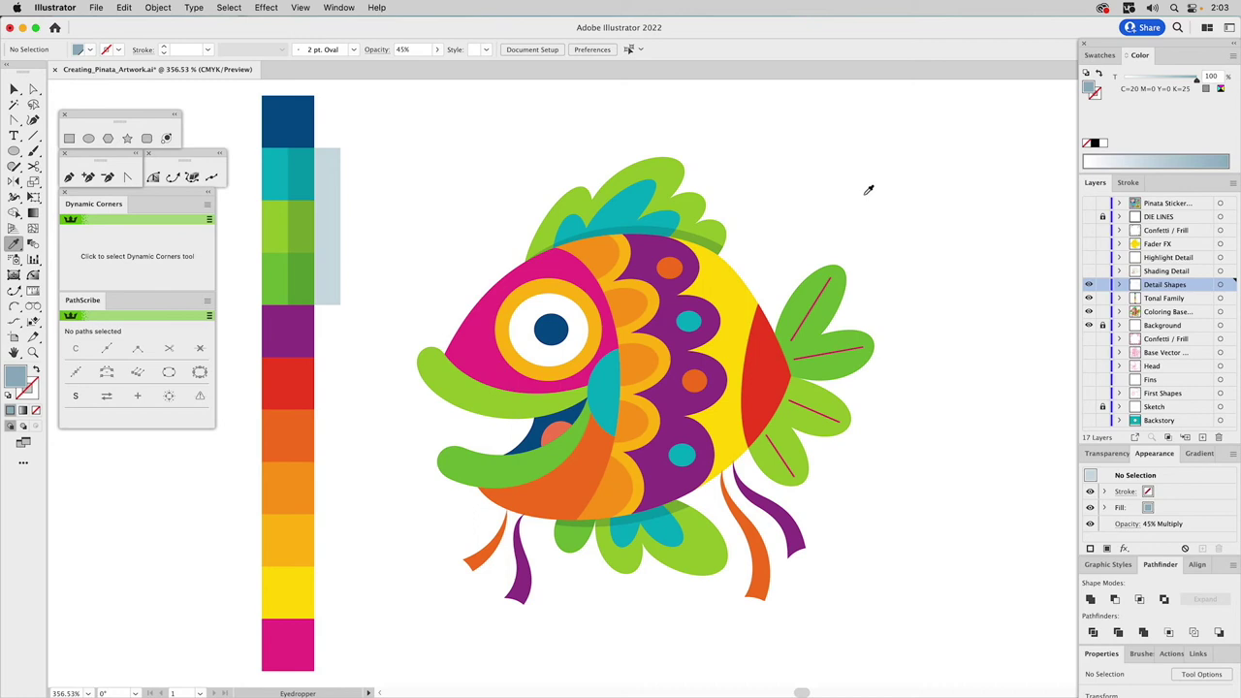
pyautogui.click(820, 305)
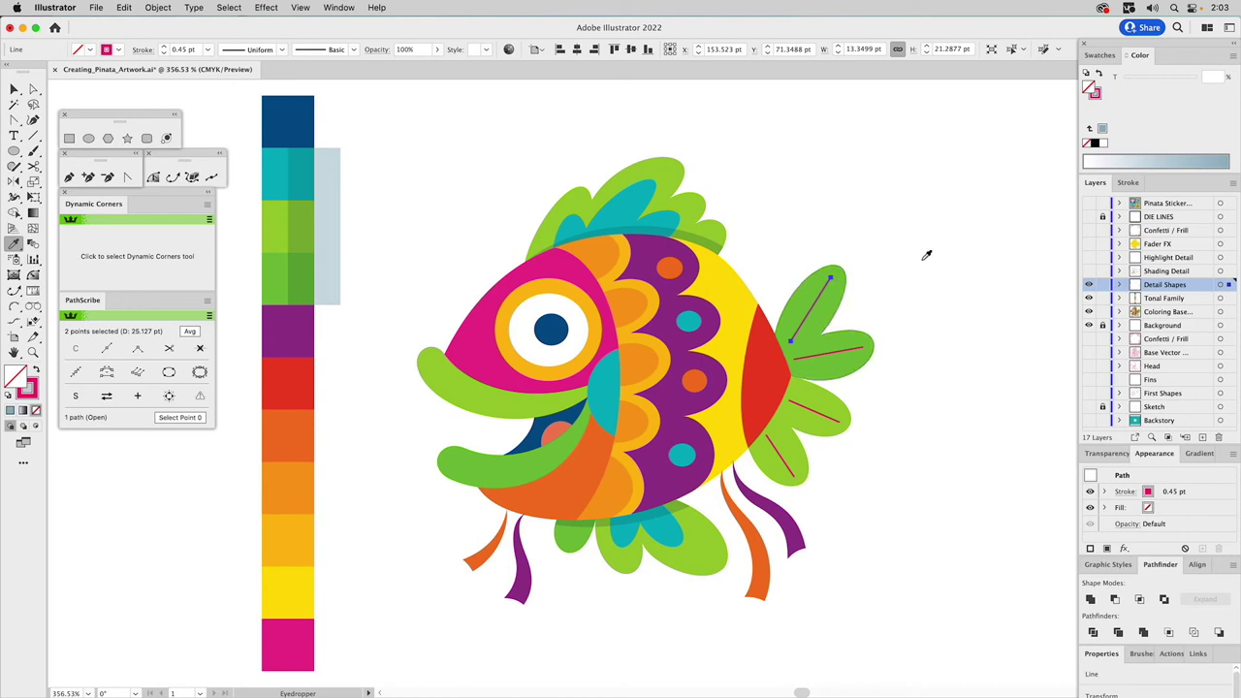
# Make the fin vein line grey with a tapered width profile and Multiply blend mode
pyautogui.click(1099, 55)
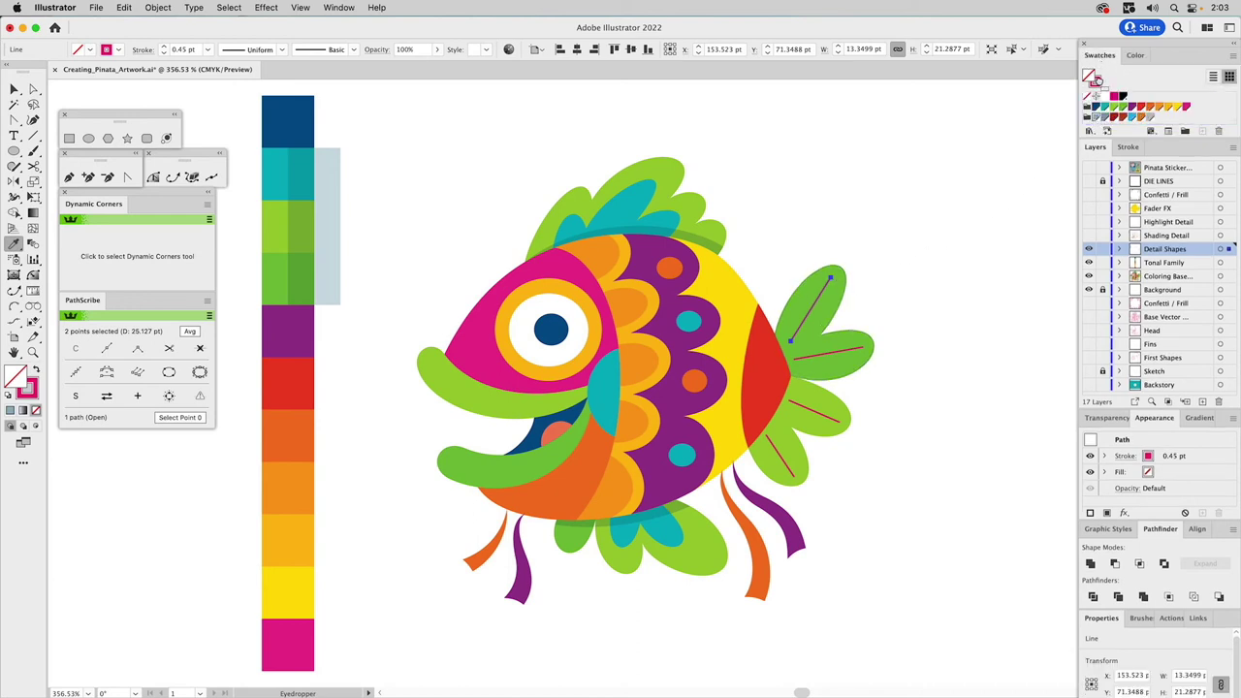
pyautogui.click(1091, 89)
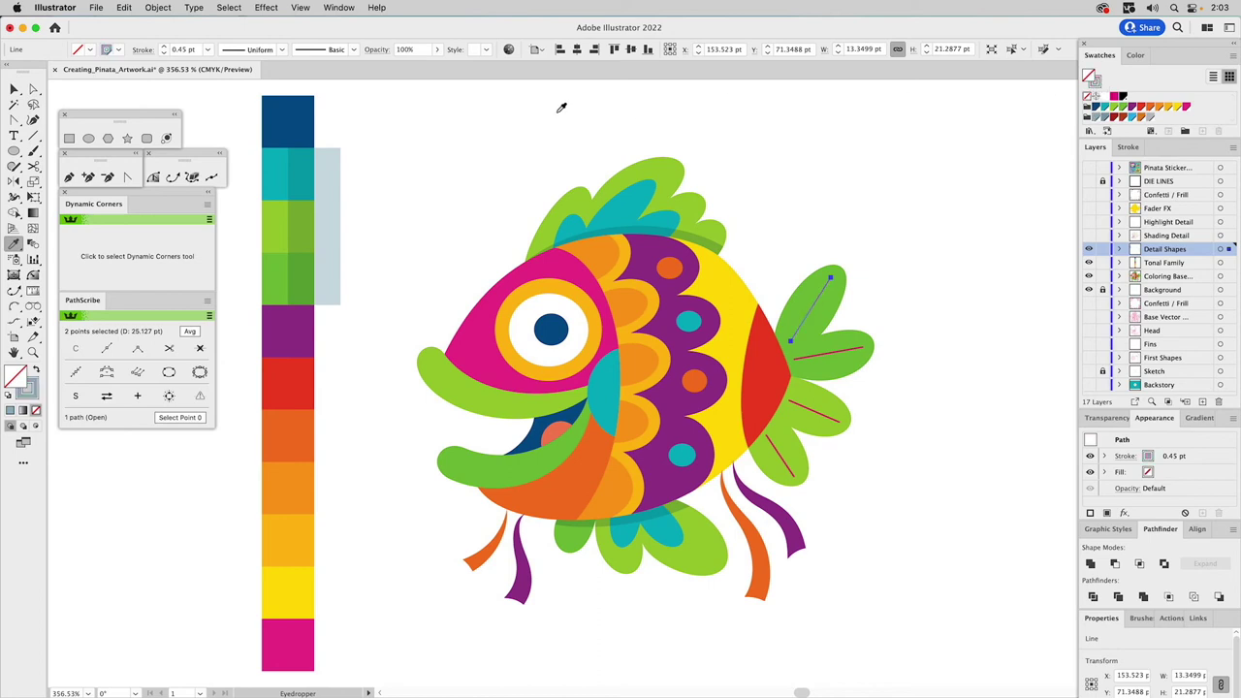
pyautogui.click(282, 49)
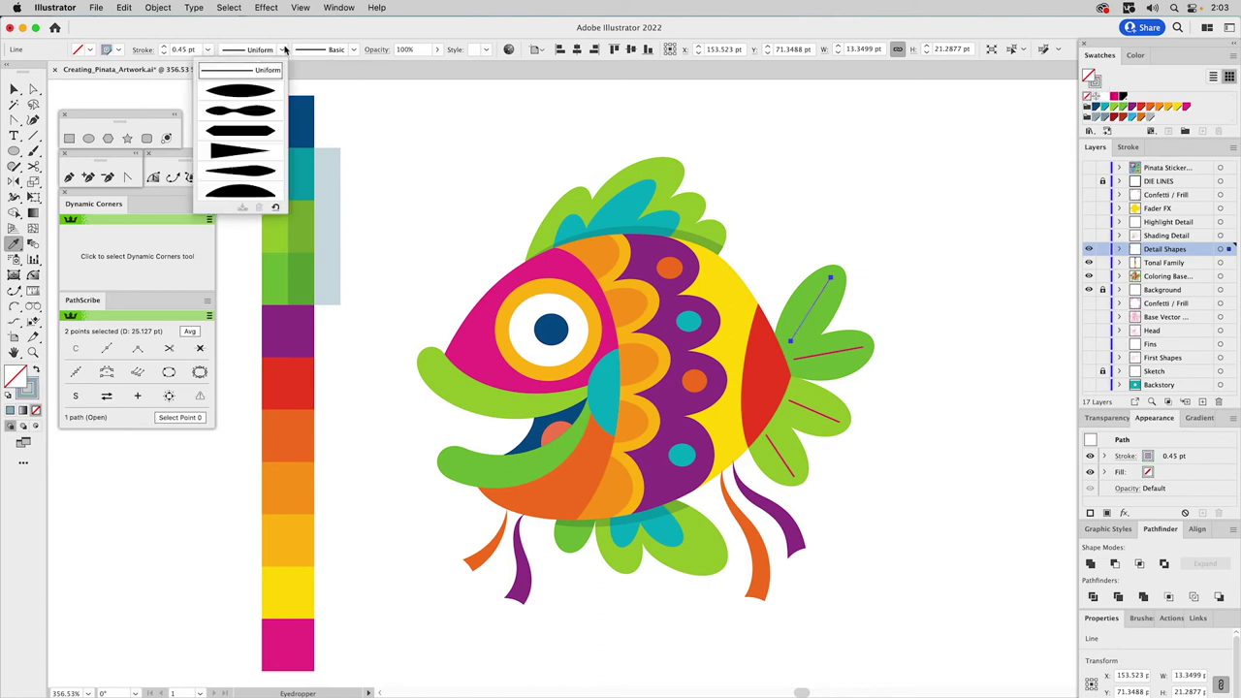
pyautogui.click(240, 91)
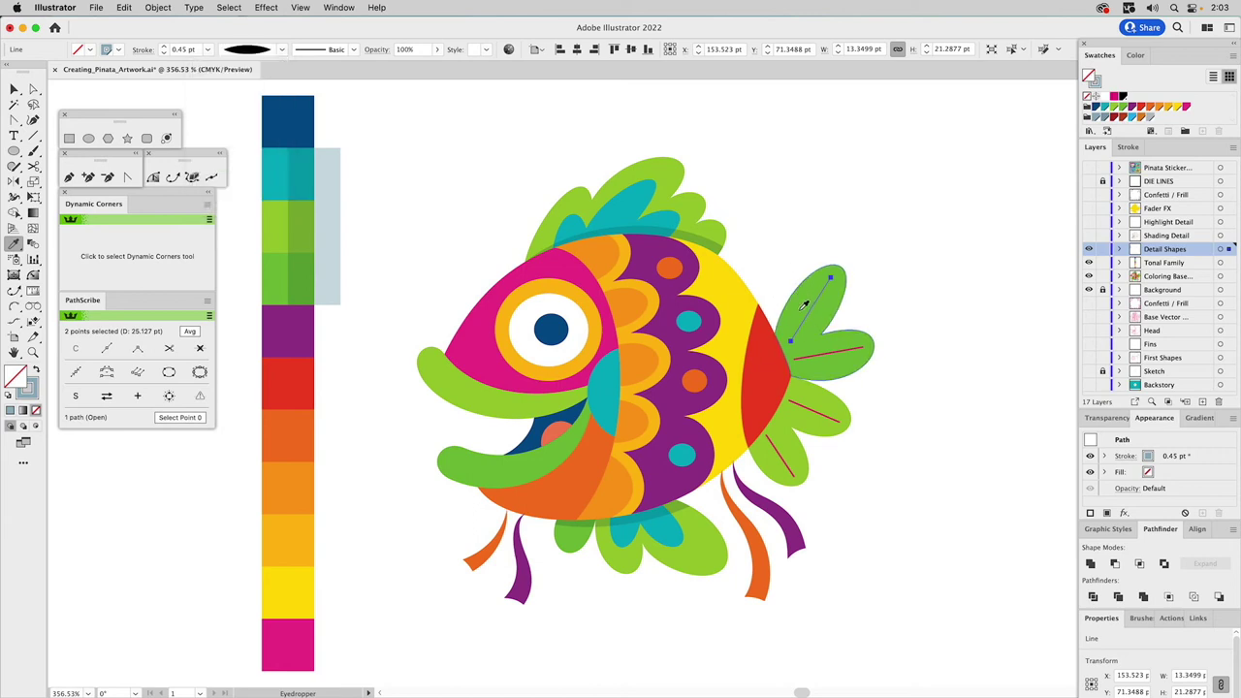
pyautogui.click(1106, 417)
pyautogui.click(1113, 441)
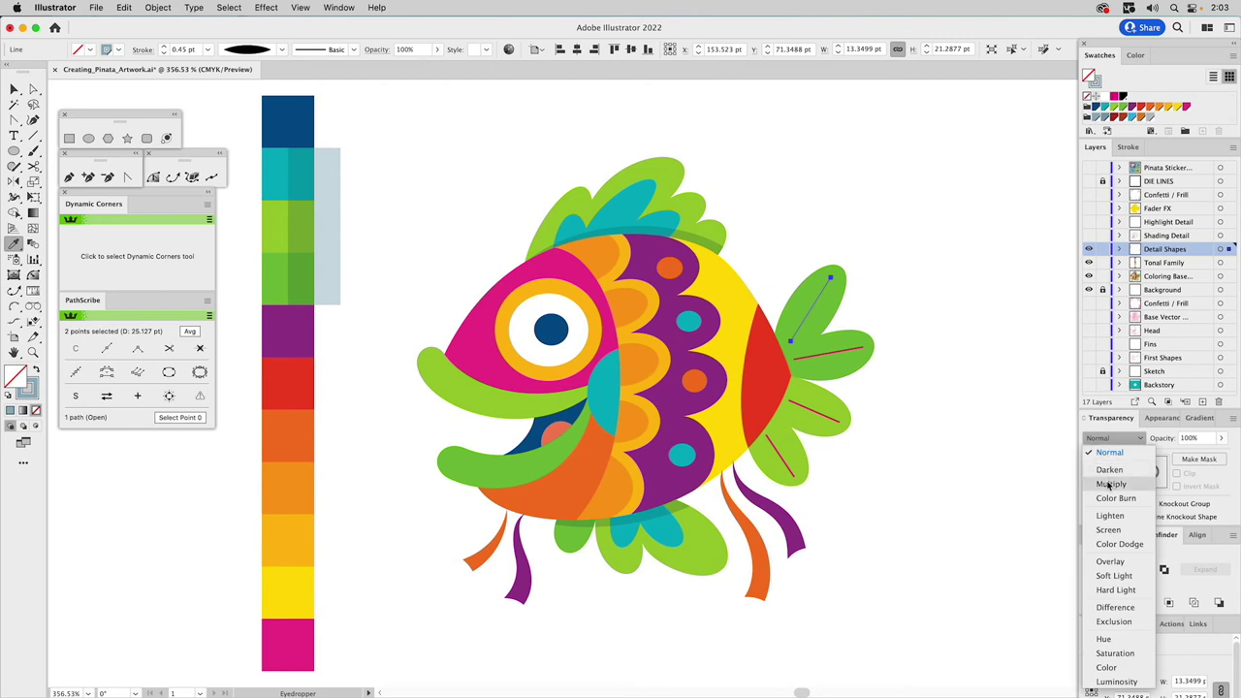
pyautogui.click(1109, 483)
# Set the vein line's stroke weight to 1.75 pt and opacity to 45%
pyautogui.press('z')
pyautogui.moveTo(746, 250); pyautogui.dragTo(921, 451)
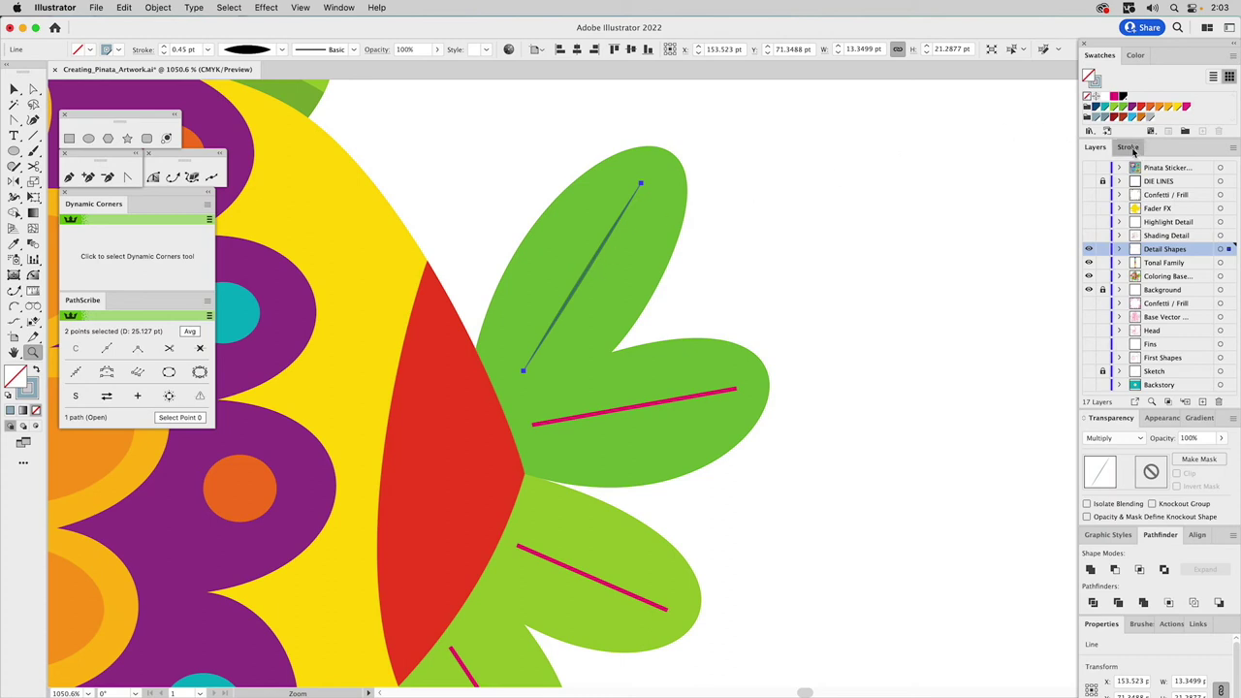
pyautogui.click(1129, 147)
pyautogui.doubleClick(1153, 170)
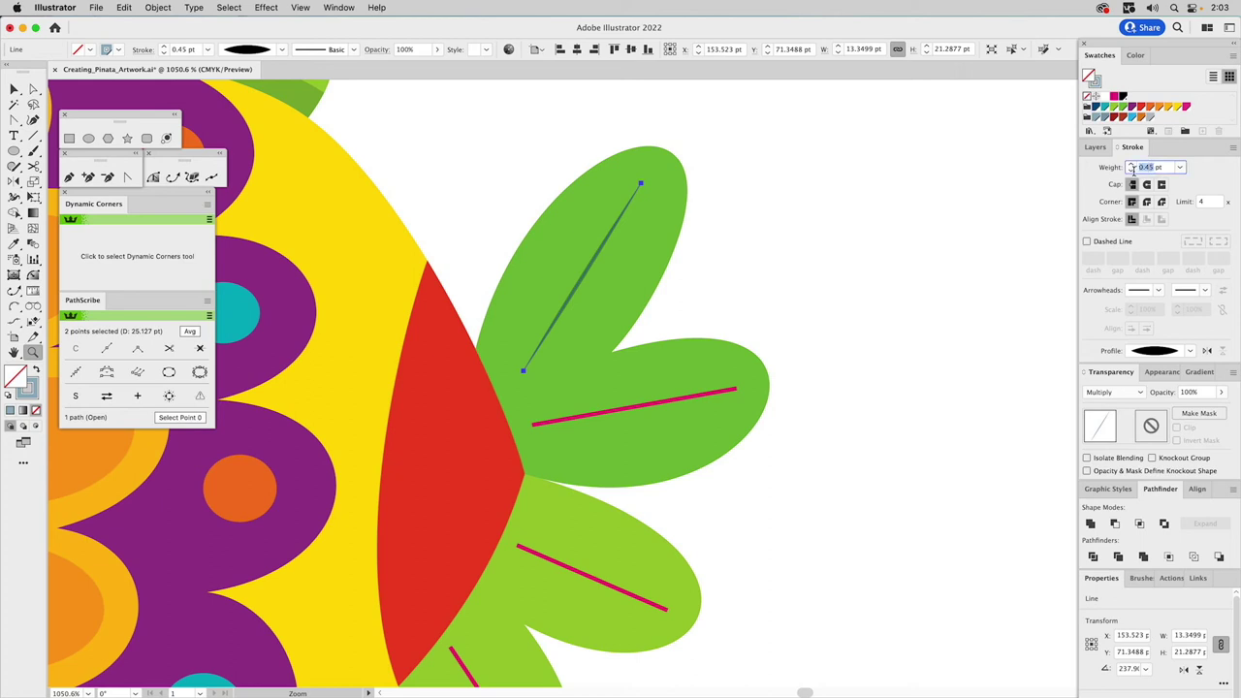
pyautogui.write('1.75')
pyautogui.press('Return')
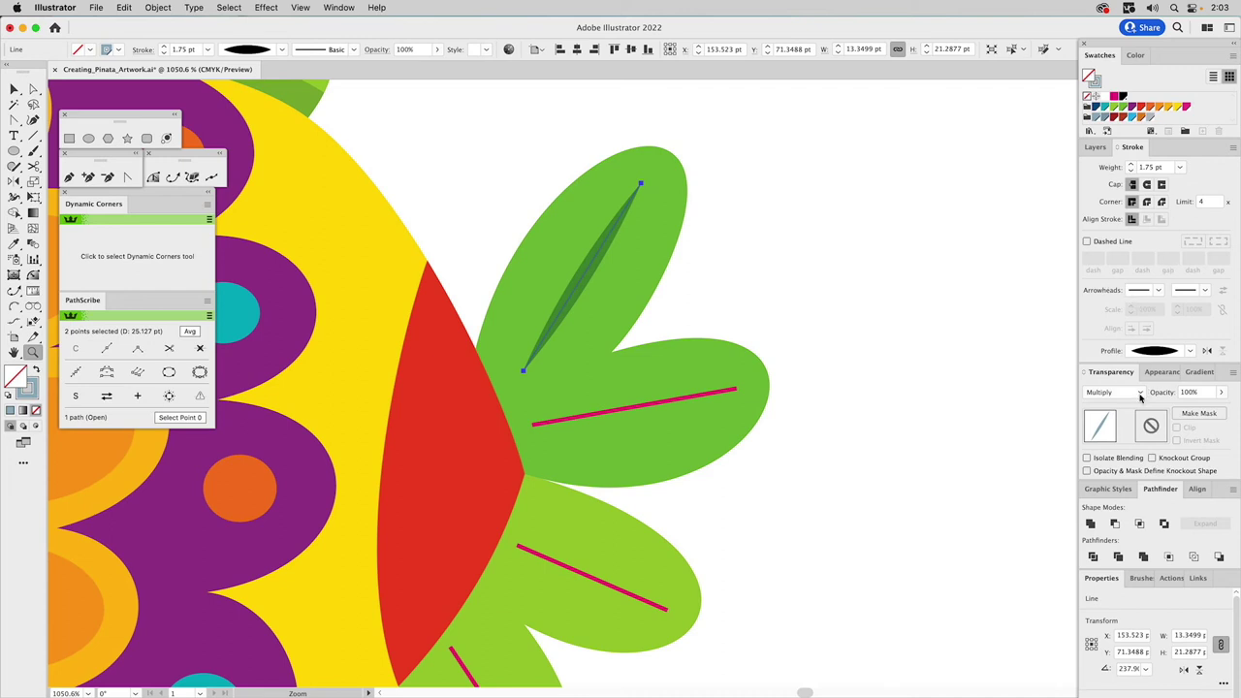
pyautogui.click(1192, 393)
pyautogui.write('45%')
pyautogui.press('Return')
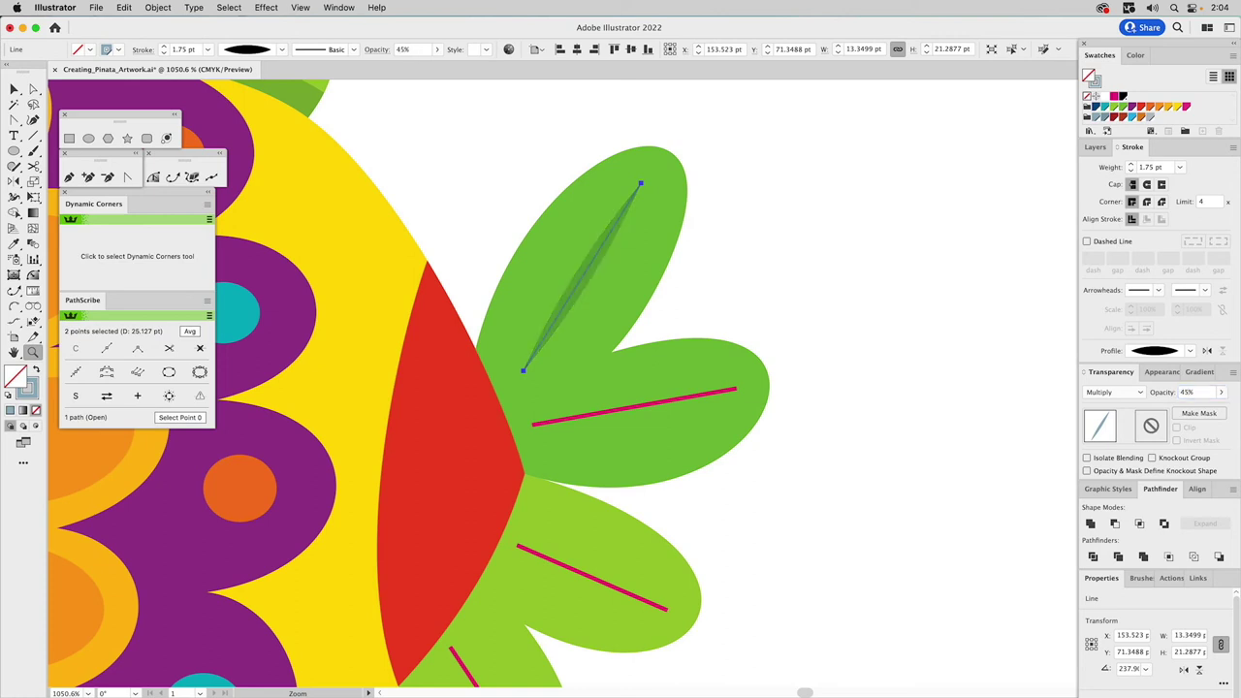
pyautogui.press('v')
pyautogui.click(764, 247)
pyautogui.click(1116, 489)
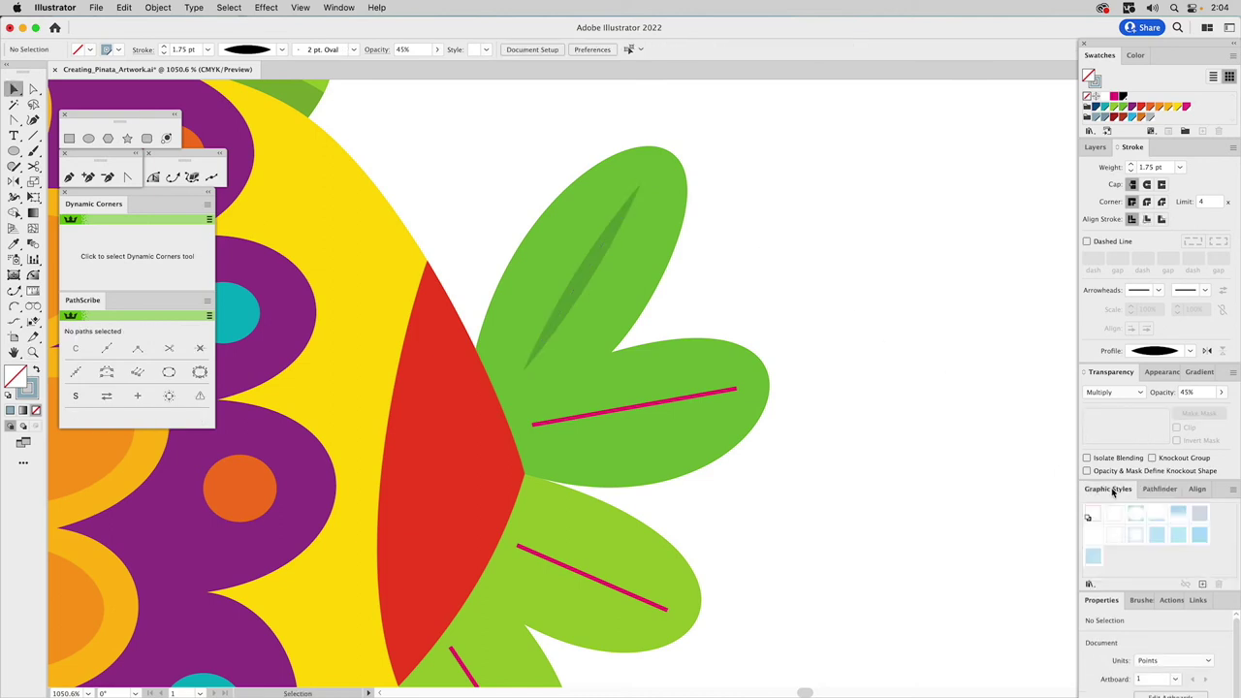
# Save the vein line as a graphic style and apply it to the three magenta fin lines
pyautogui.moveTo(609, 239); pyautogui.dragTo(1135, 565)
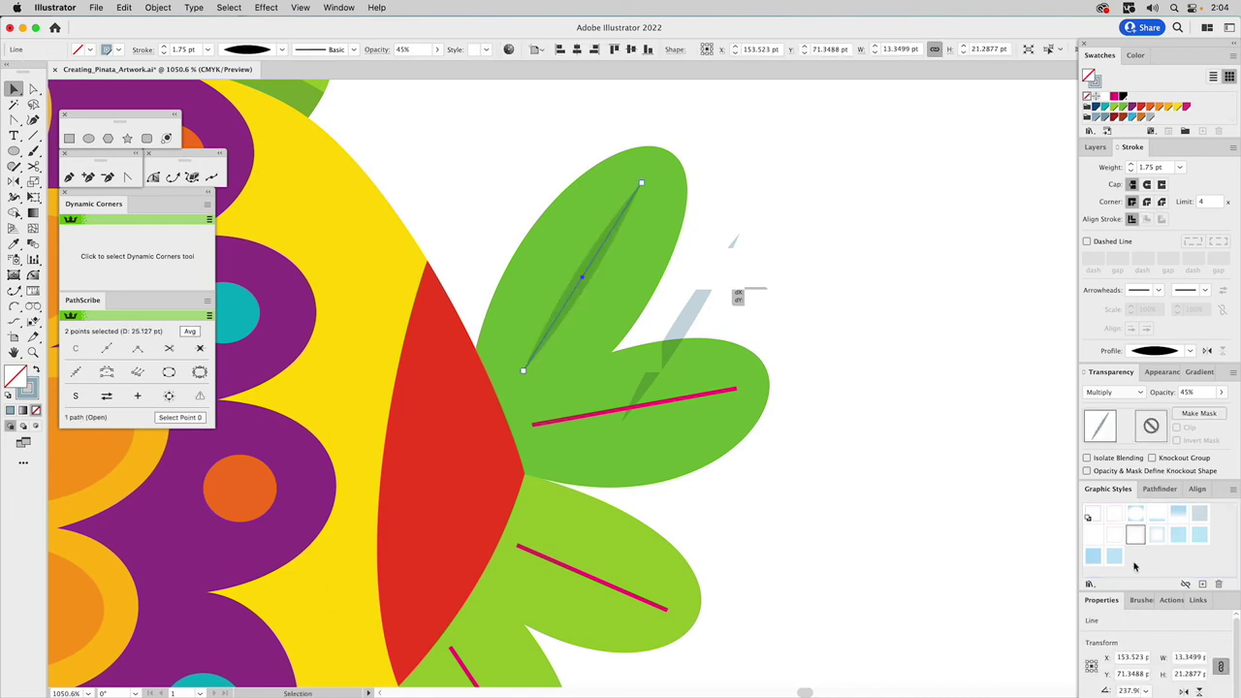
pyautogui.click(695, 396)
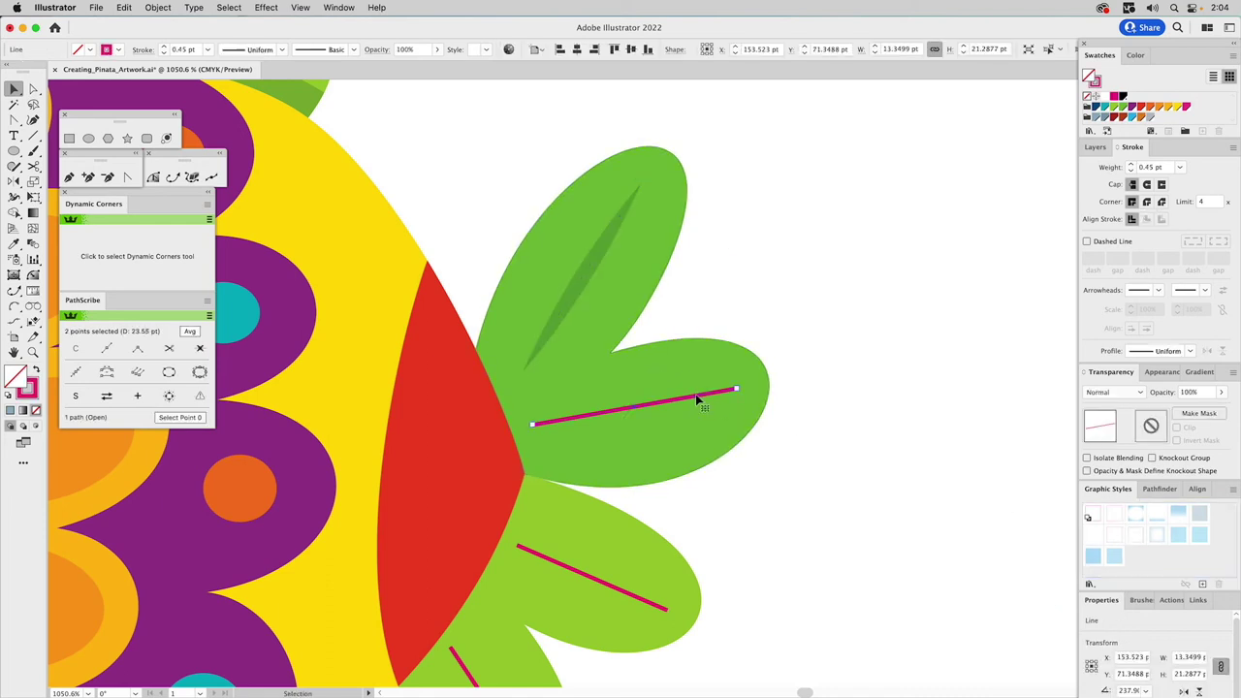
pyautogui.scroll(-5, 708, 378)
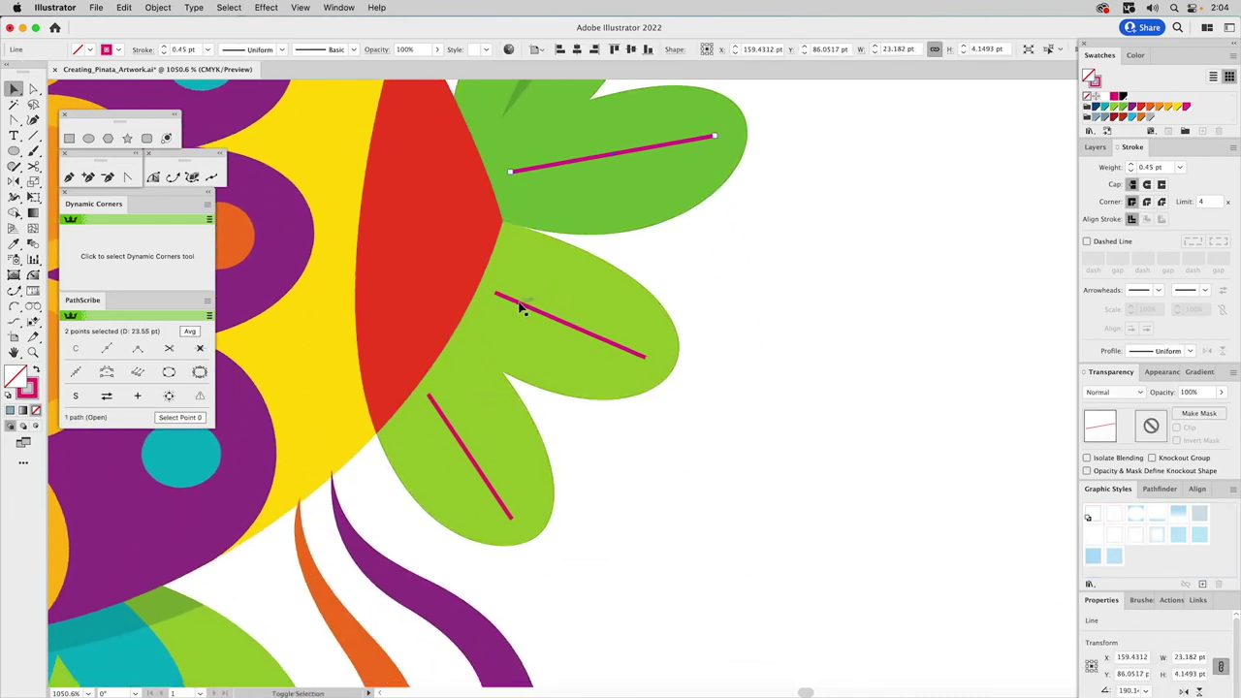
pyautogui.keyDown('shift'); pyautogui.click(520, 303); pyautogui.keyUp('shift')
pyautogui.keyDown('shift'); pyautogui.click(445, 422); pyautogui.keyUp('shift')
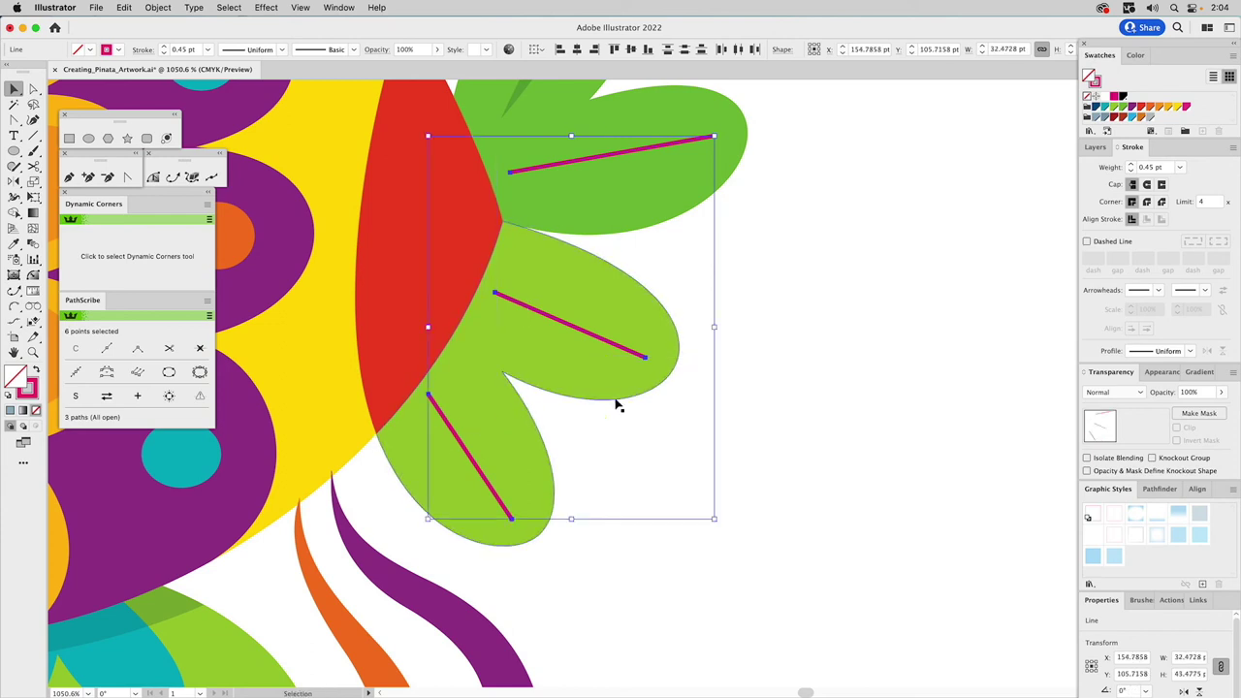
pyautogui.click(1138, 538)
# Deselect the lines and fit the whole fish in the window
pyautogui.click(928, 419)
pyautogui.press('super+0')
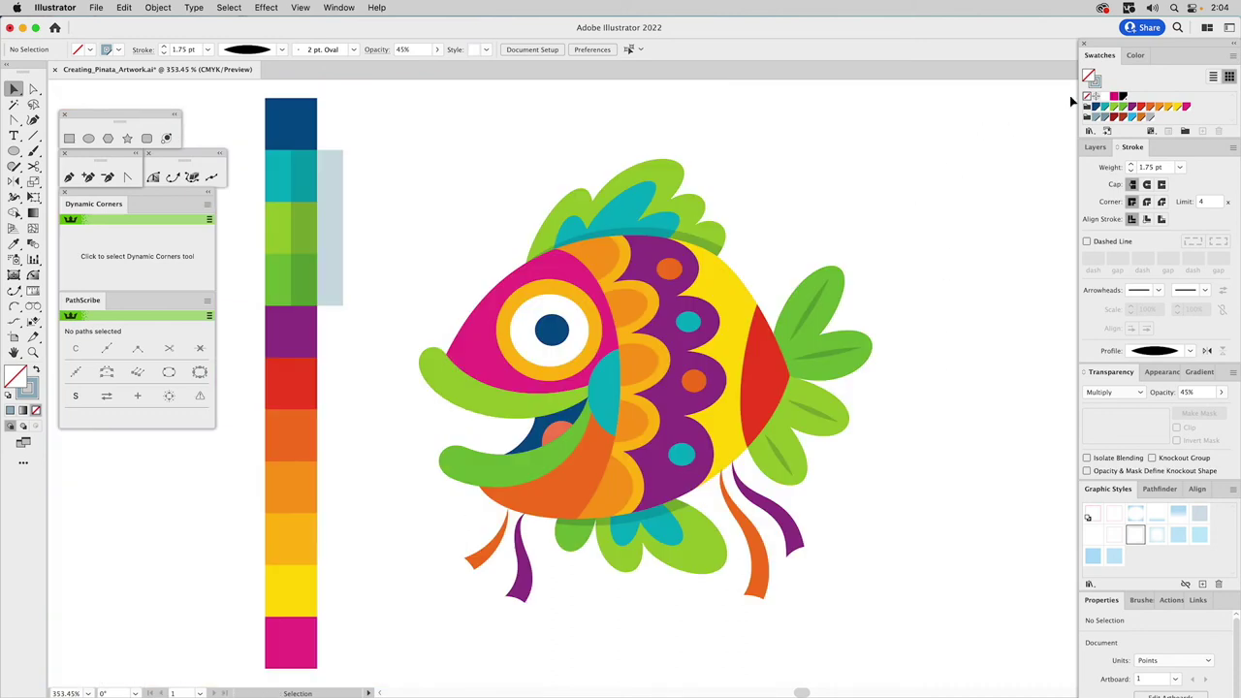
pyautogui.click(1094, 147)
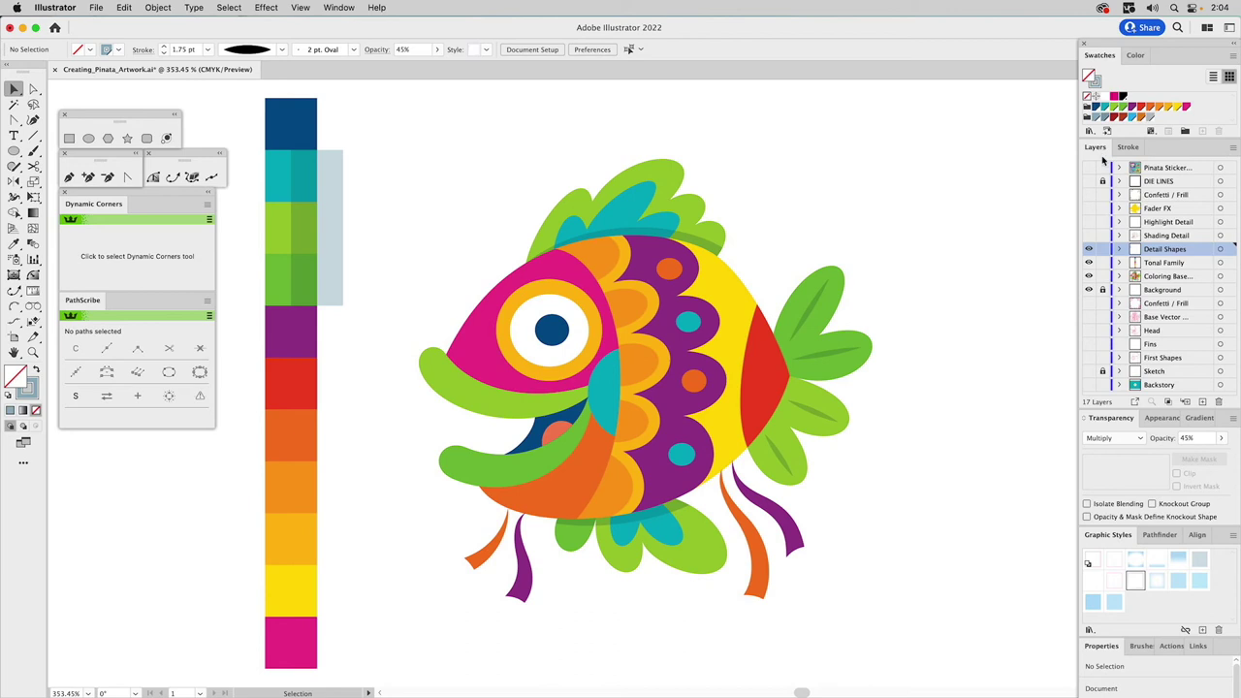
# Turn on visibility for the Shading Detail and Highlight Detail layers
pyautogui.click(1087, 236)
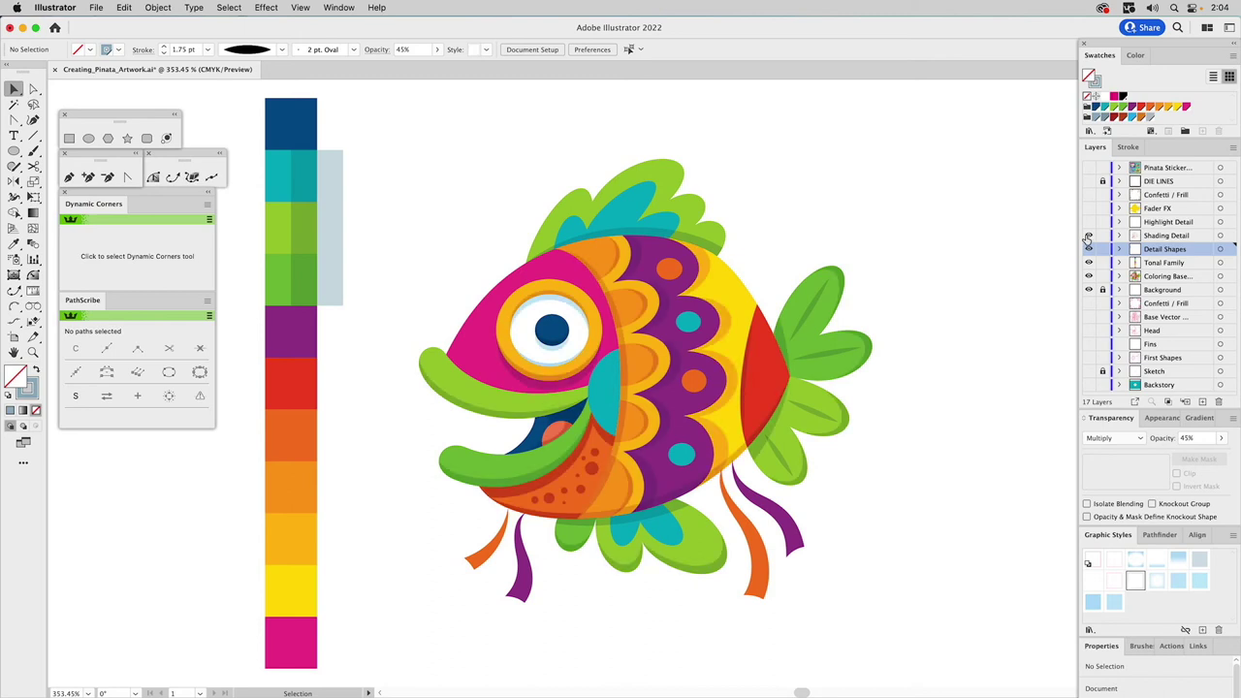
pyautogui.click(1087, 236)
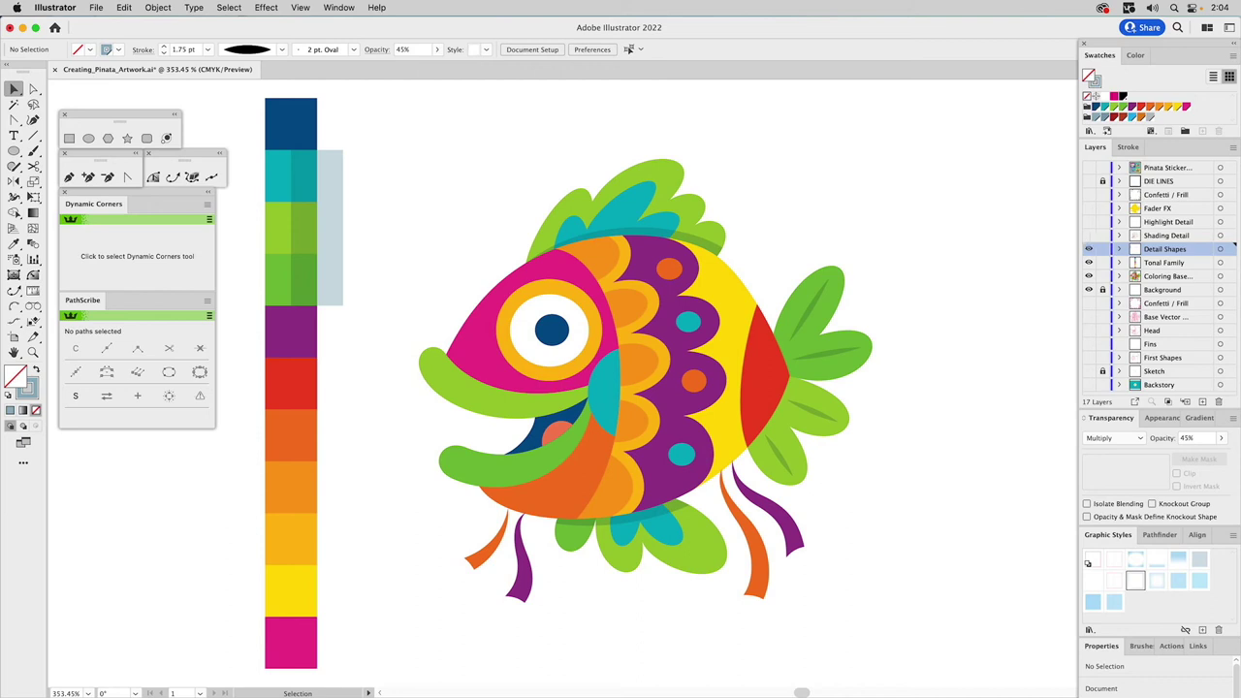
pyautogui.click(1087, 235)
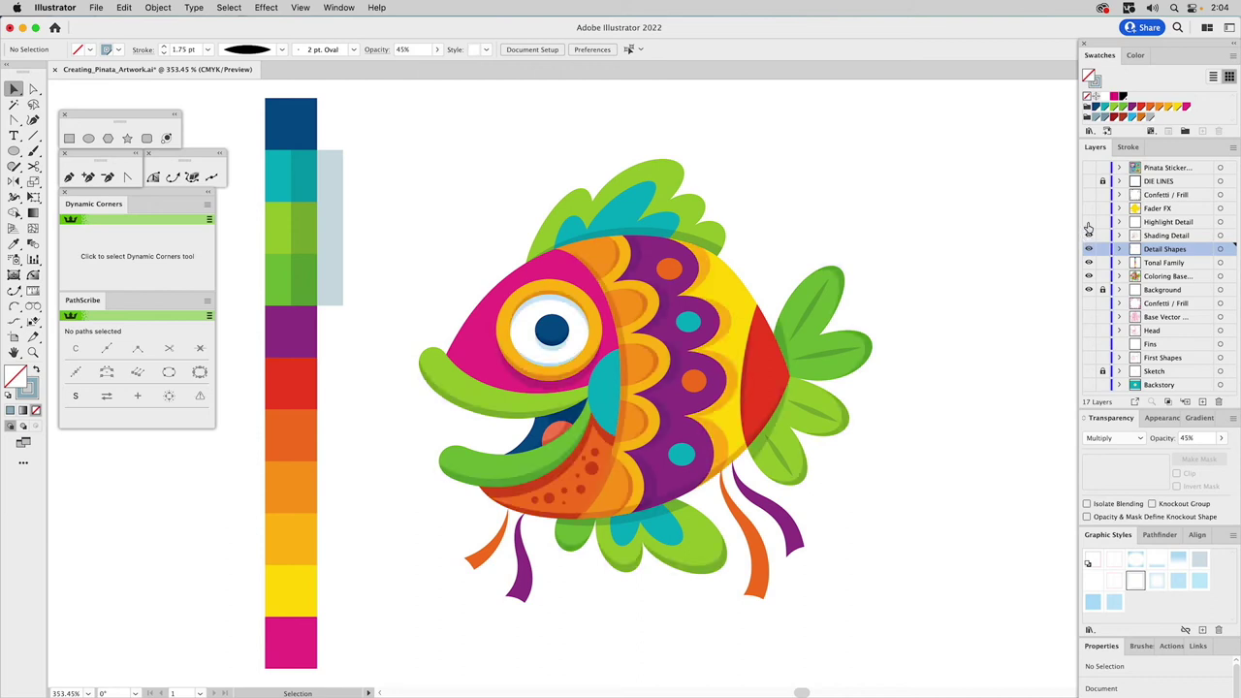
pyautogui.click(1088, 223)
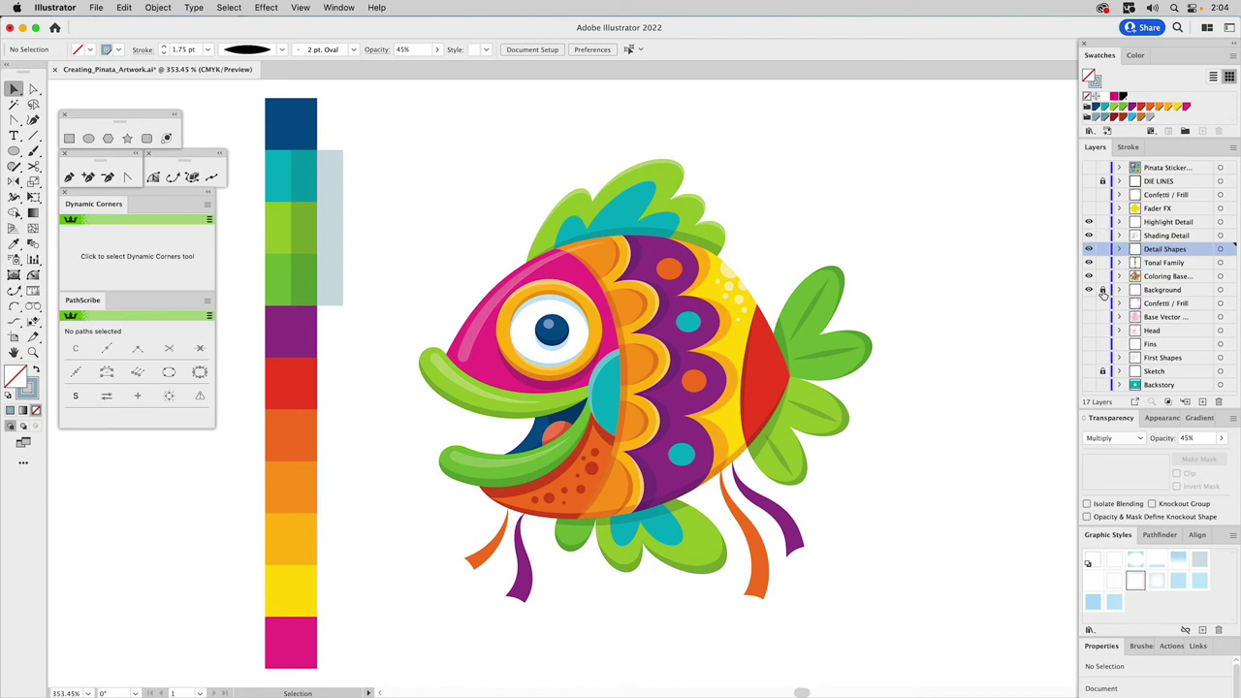
pyautogui.click(1102, 291)
# Fill the background rounded square teal, lock and show DIE LINES, and show Confetti / Frill
pyautogui.click(861, 242)
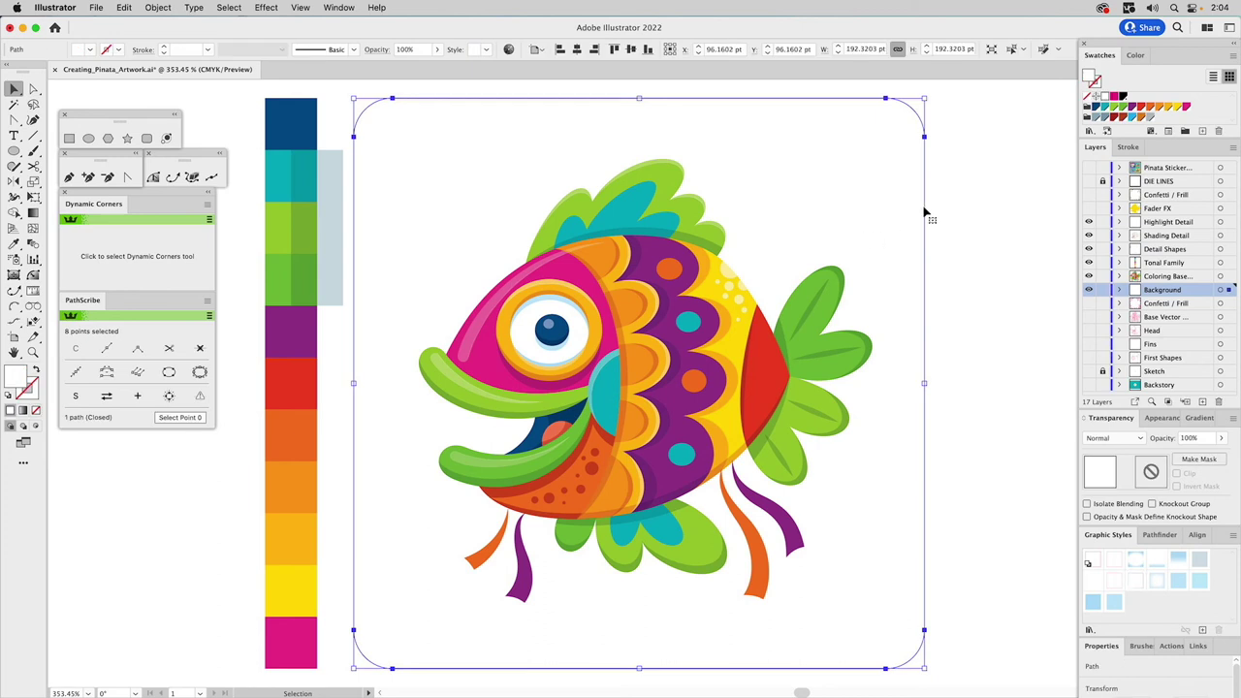
pyautogui.click(1105, 108)
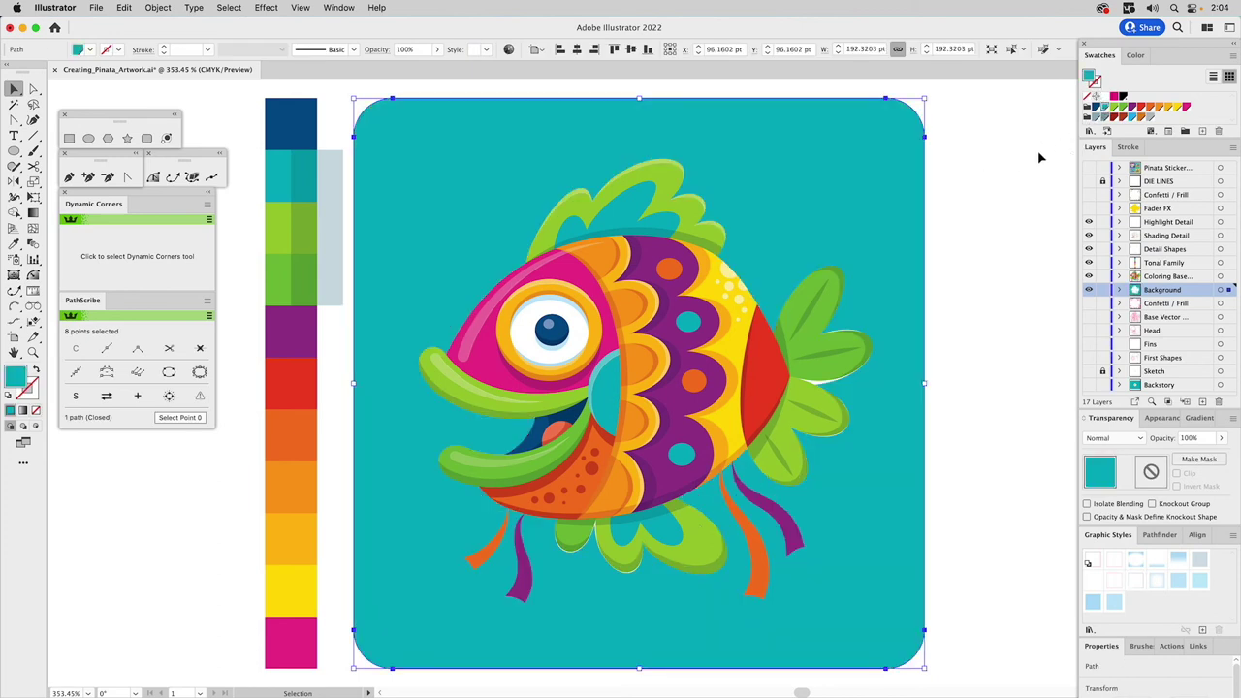
pyautogui.click(1101, 182)
pyautogui.click(1088, 182)
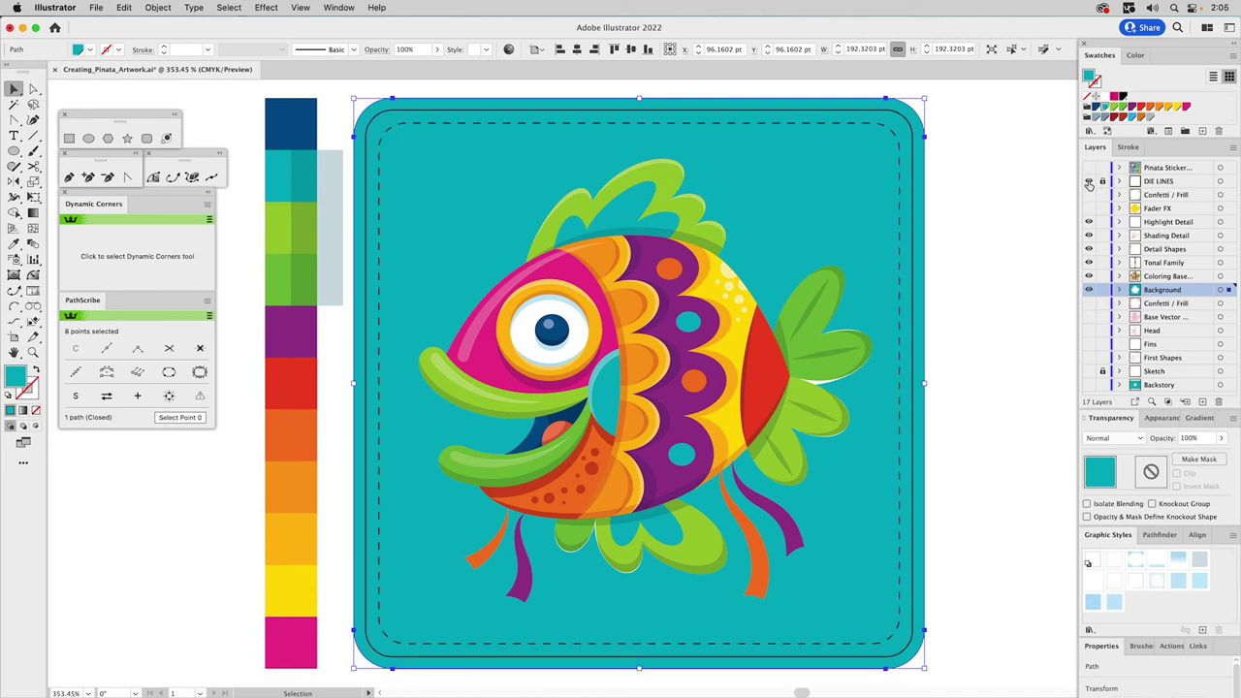
pyautogui.click(995, 179)
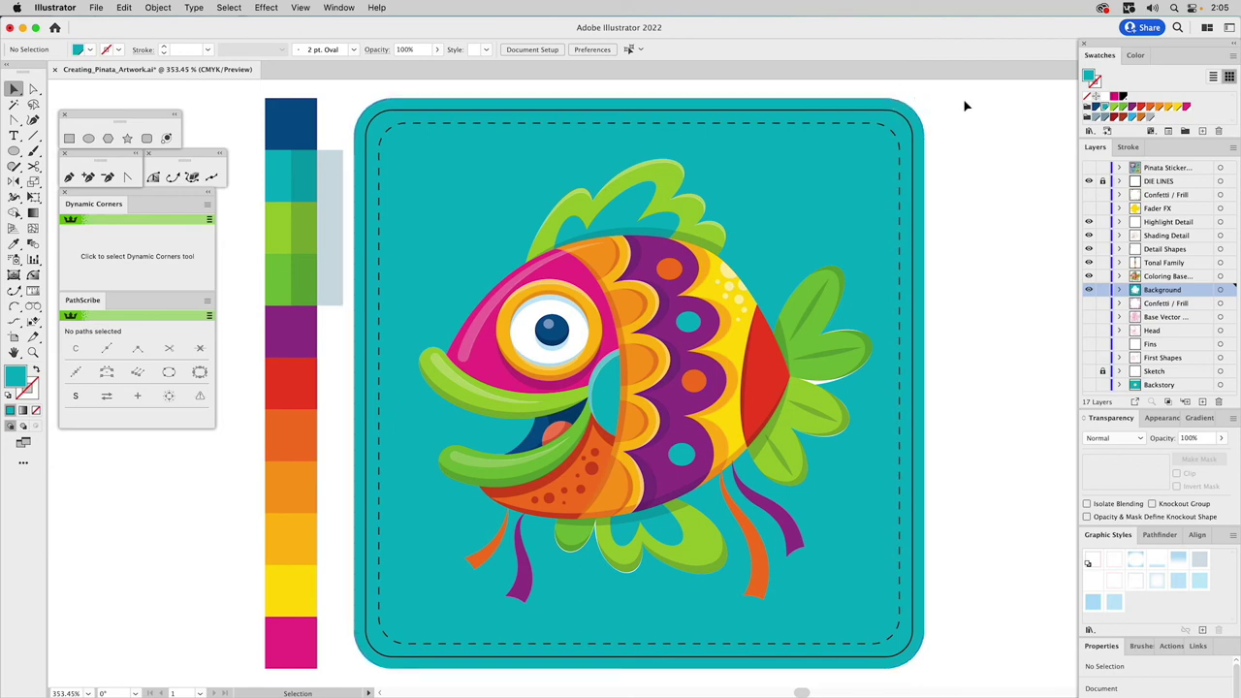
pyautogui.click(1088, 195)
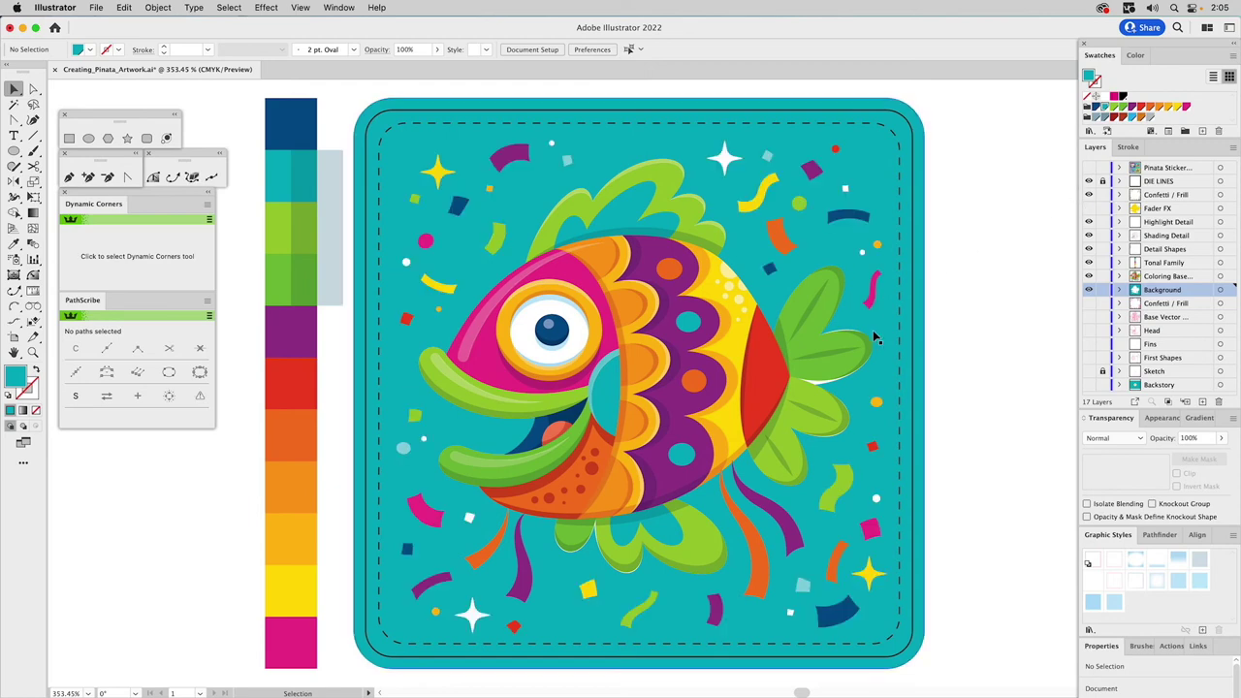
# Give the fish silhouette behind the artwork a white stroke
pyautogui.click(830, 391)
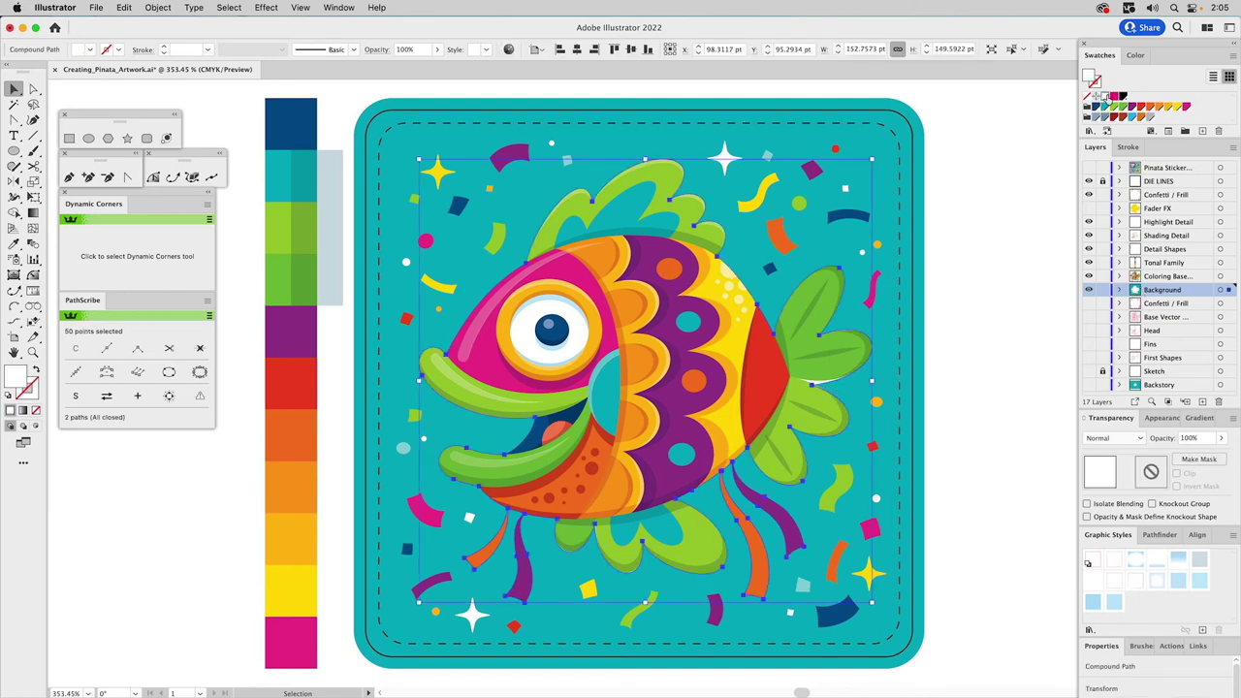
pyautogui.click(1099, 85)
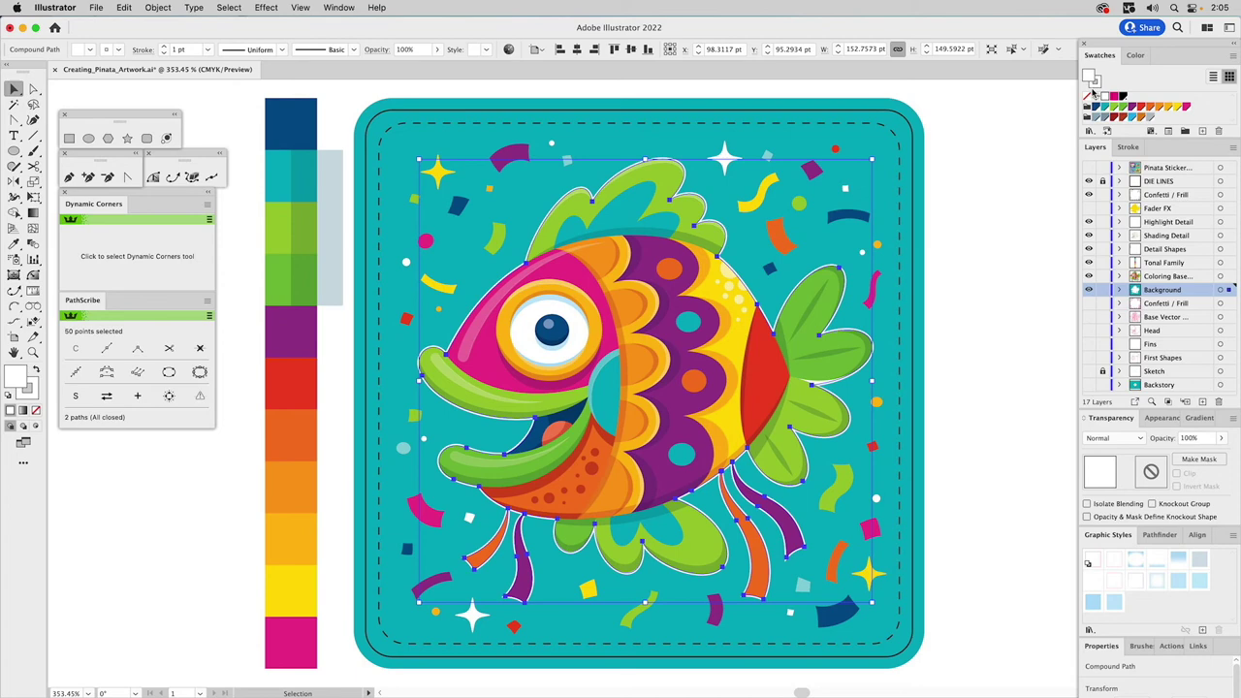
# Set the silhouette stroke to 7.5 pt with round joins and fill it teal
pyautogui.click(1130, 148)
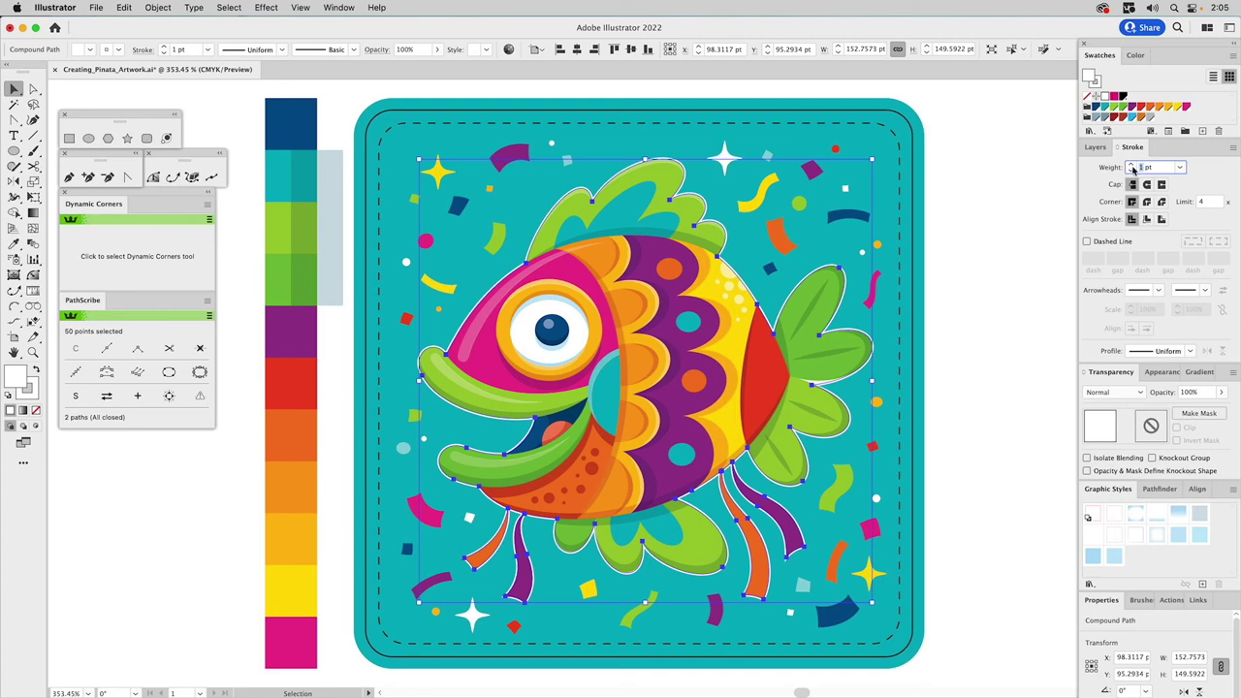
pyautogui.write('7.5')
pyautogui.press('Return')
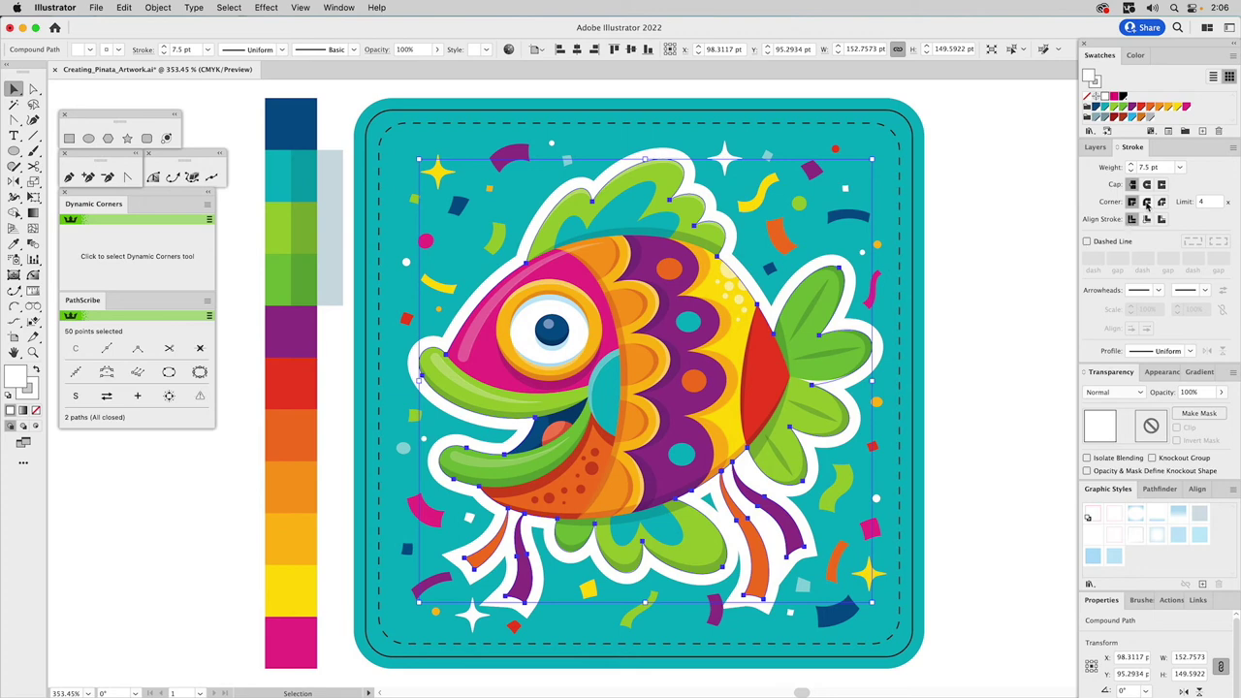
pyautogui.click(1147, 203)
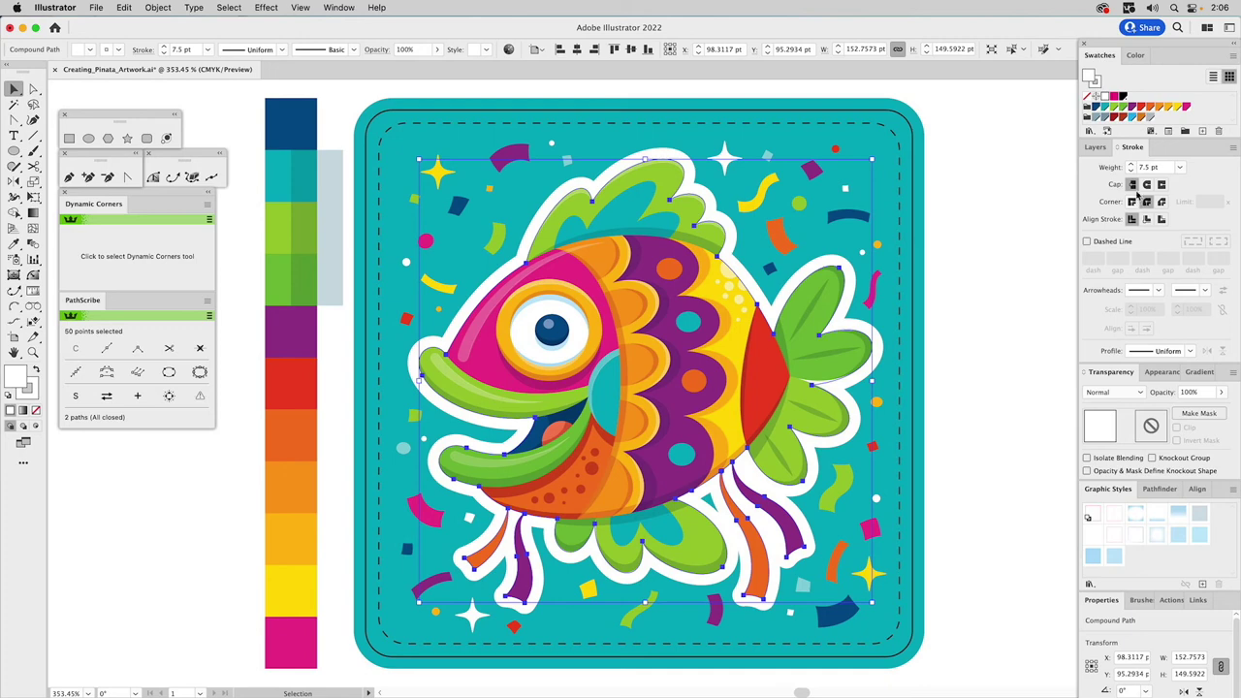
pyautogui.moveTo(1104, 110); pyautogui.dragTo(1092, 80)
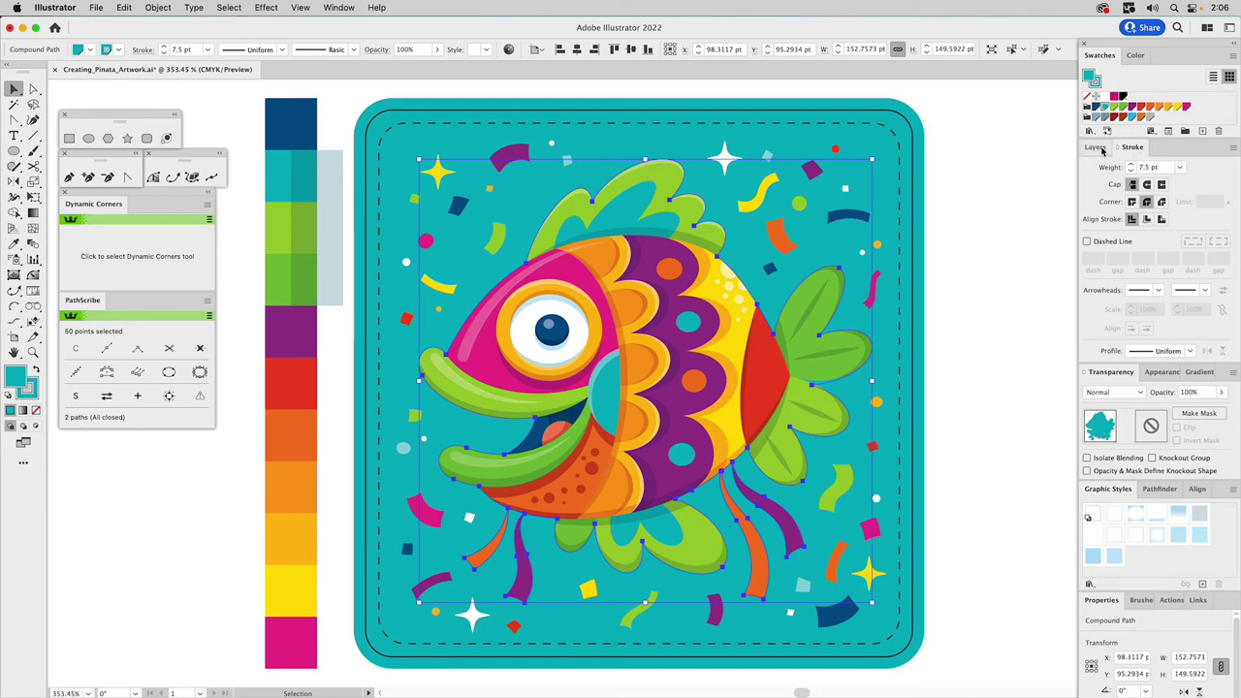
# Lighten the silhouette's stroke and fill to a pale teal tint in the Color panel
pyautogui.click(1103, 150)
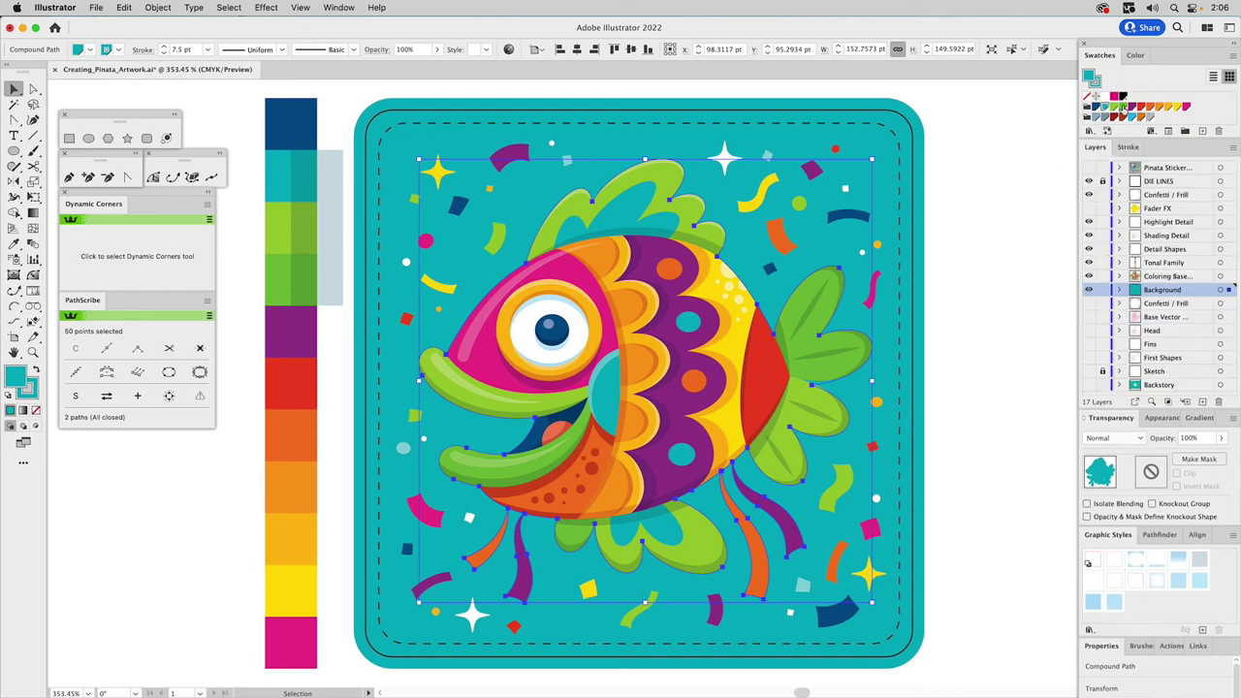
pyautogui.click(1137, 55)
pyautogui.click(1098, 94)
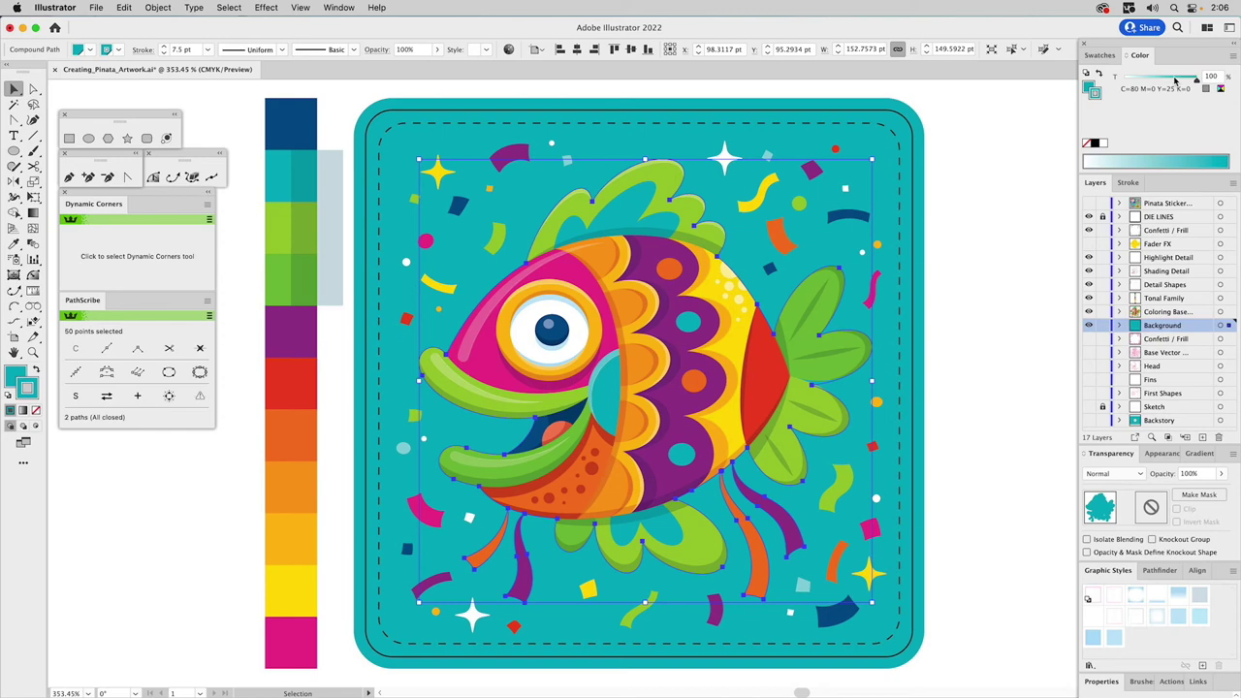
pyautogui.moveTo(1175, 80); pyautogui.dragTo(1152, 84)
pyautogui.click(1092, 87)
pyautogui.moveTo(1167, 84); pyautogui.dragTo(1153, 83)
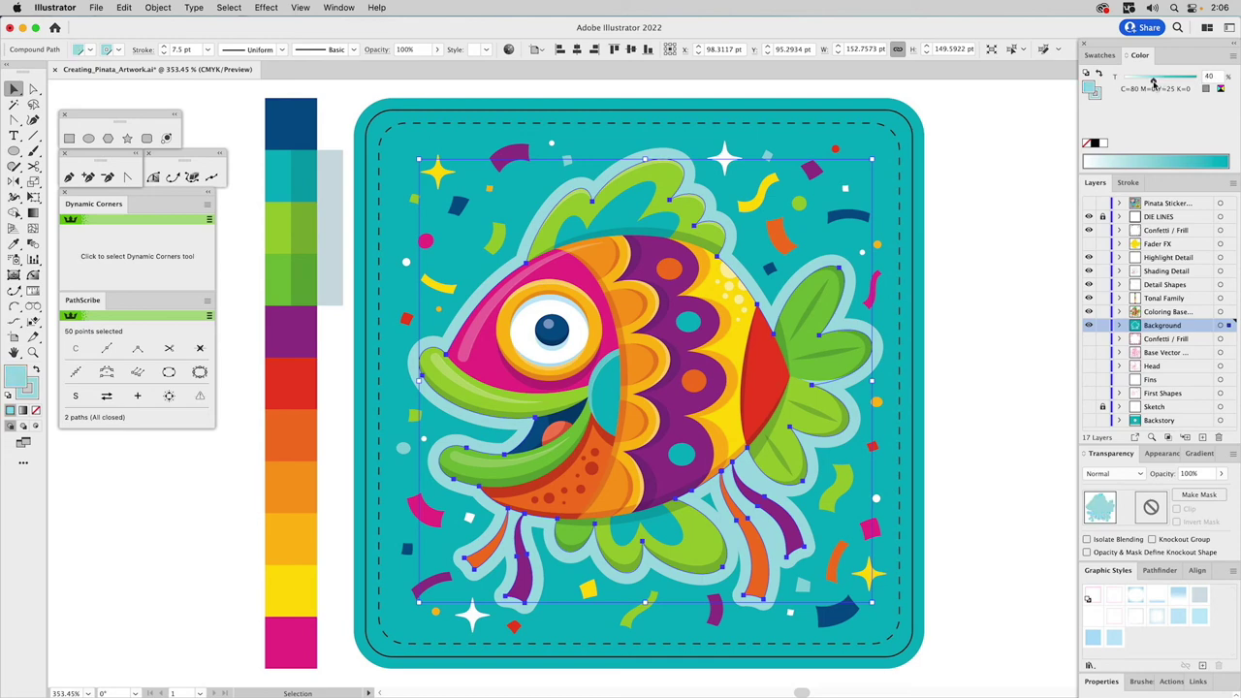
pyautogui.click(987, 163)
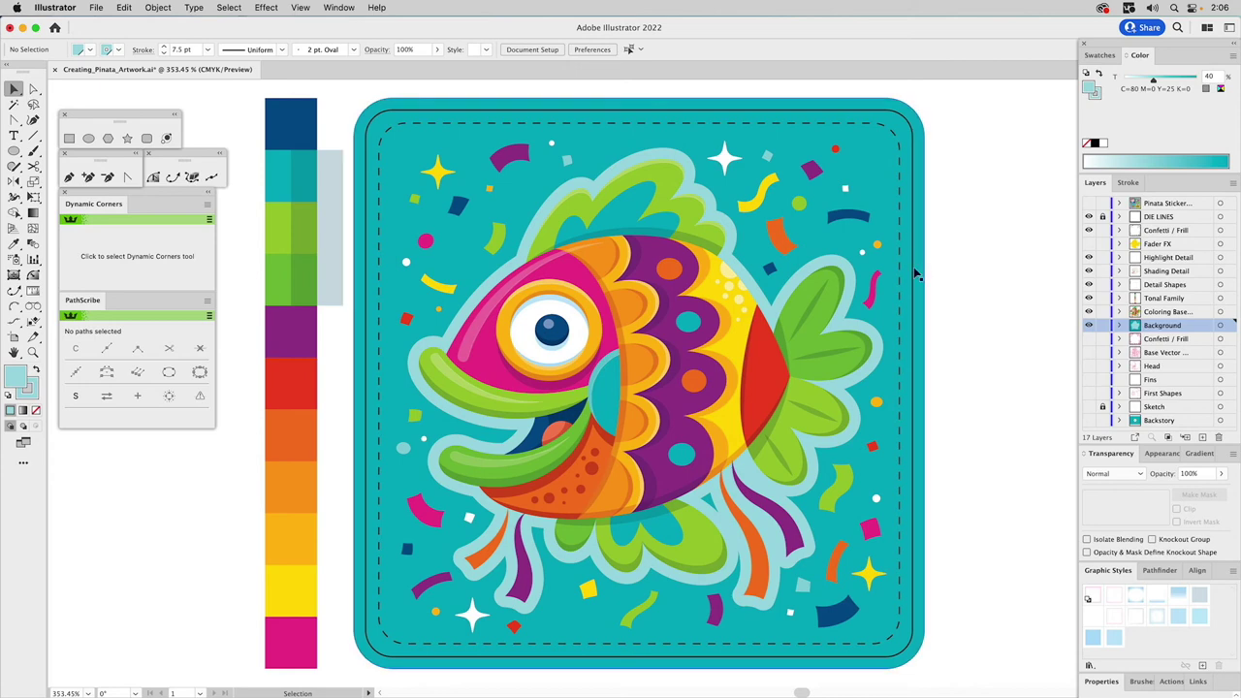
# Deepen the halo's fill tint to 65% and fine-tune the outline's teal tint
pyautogui.click(830, 389)
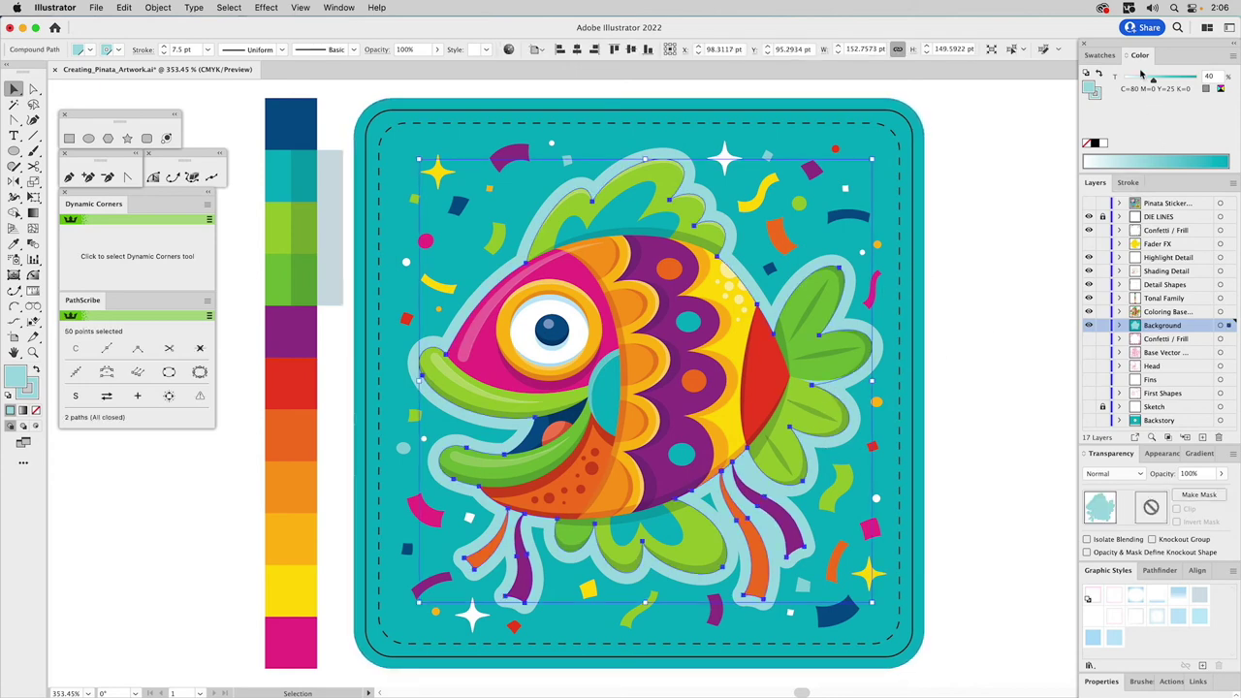
pyautogui.moveTo(1152, 83); pyautogui.dragTo(1175, 87)
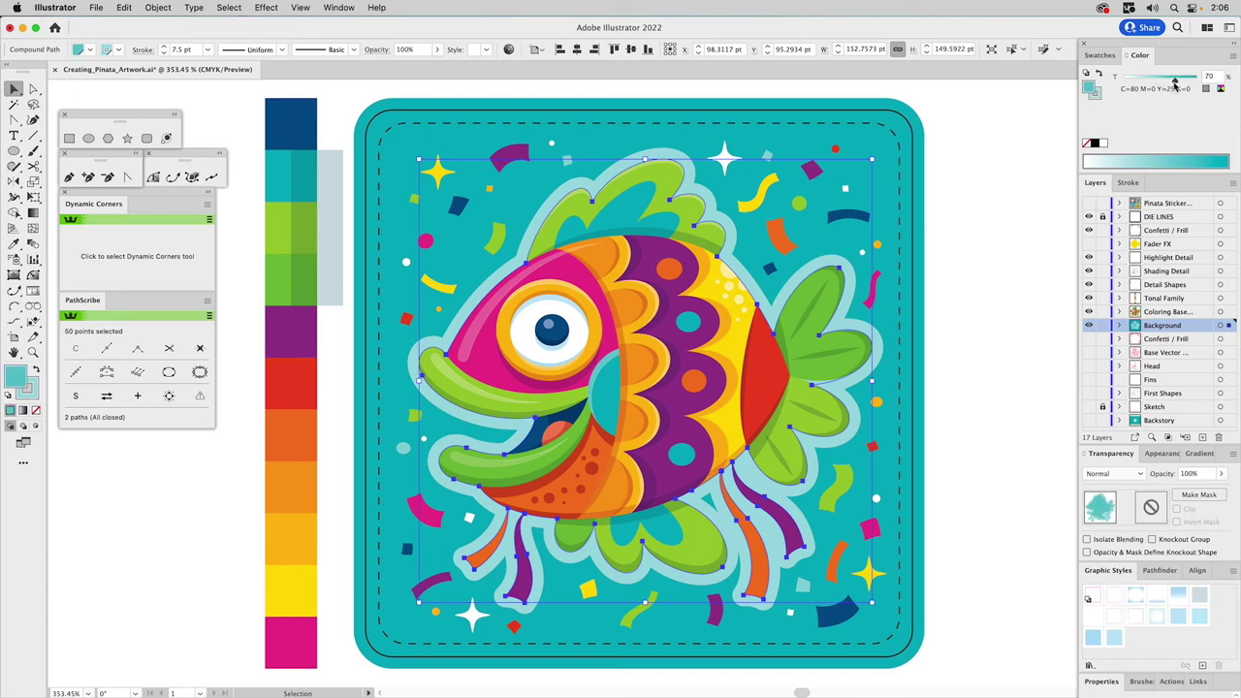
pyautogui.click(1099, 93)
pyautogui.click(1174, 81)
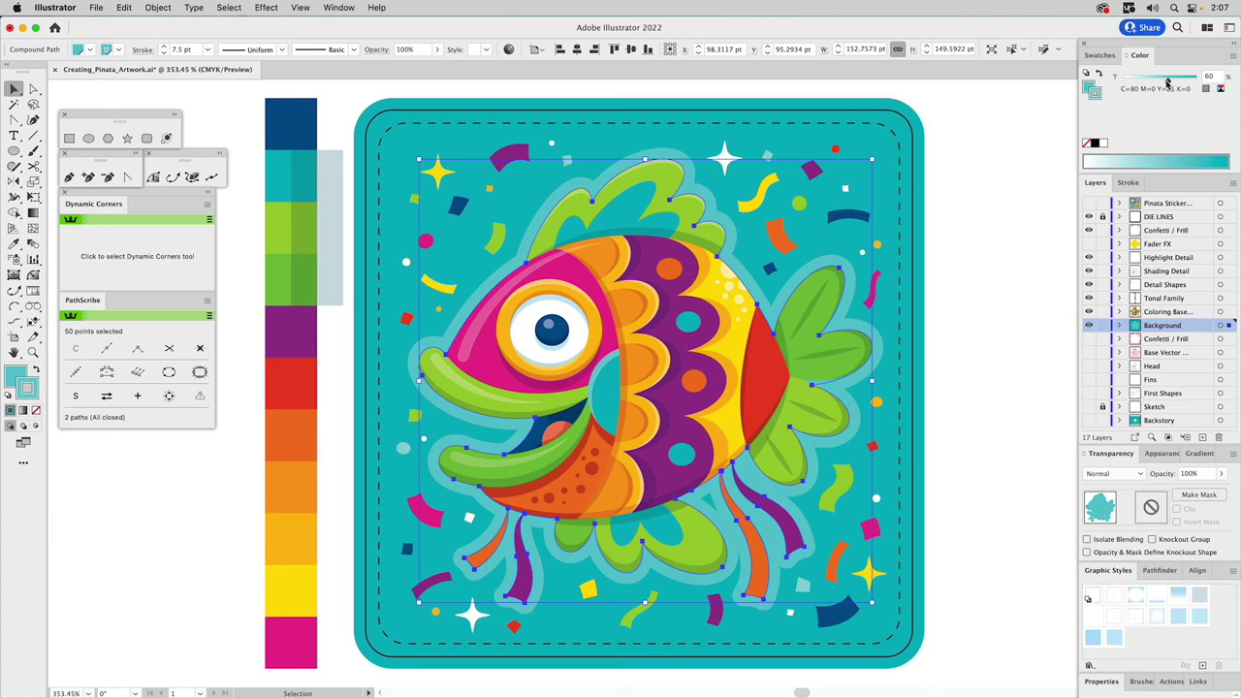
pyautogui.moveTo(1168, 81); pyautogui.dragTo(1175, 82)
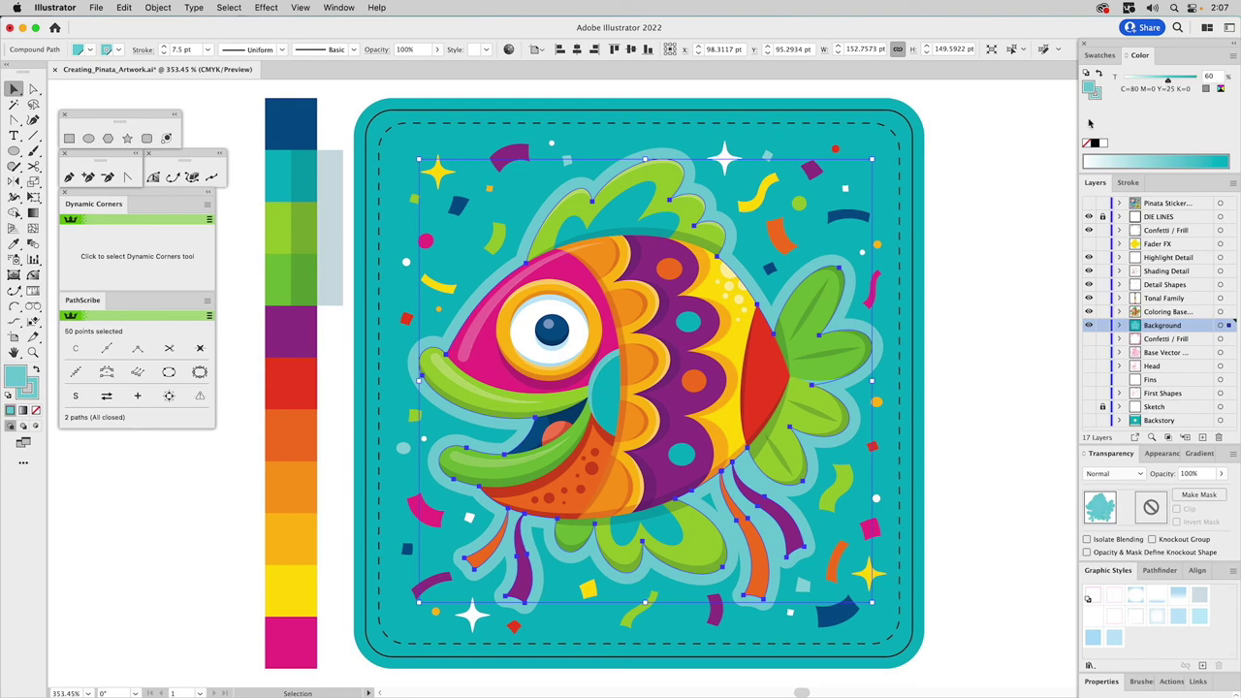
pyautogui.click(1027, 148)
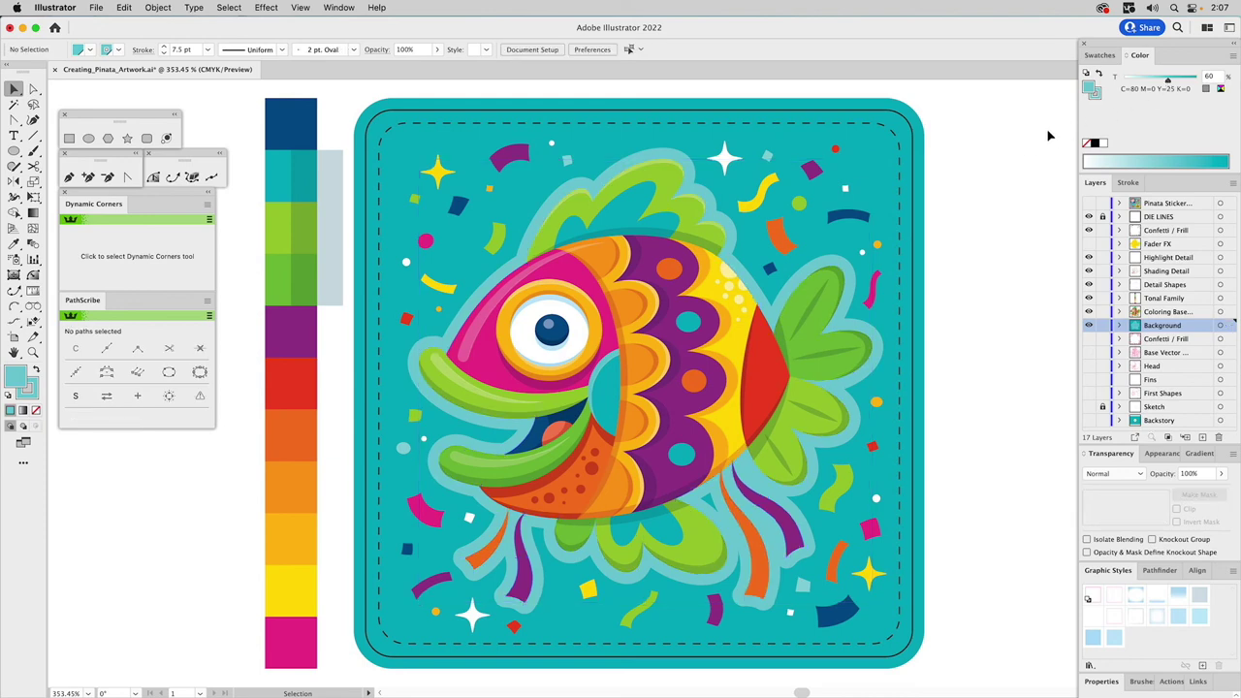
# Lighten the halo compound path to a 40% tint, then deselect to judge it
pyautogui.click(834, 386)
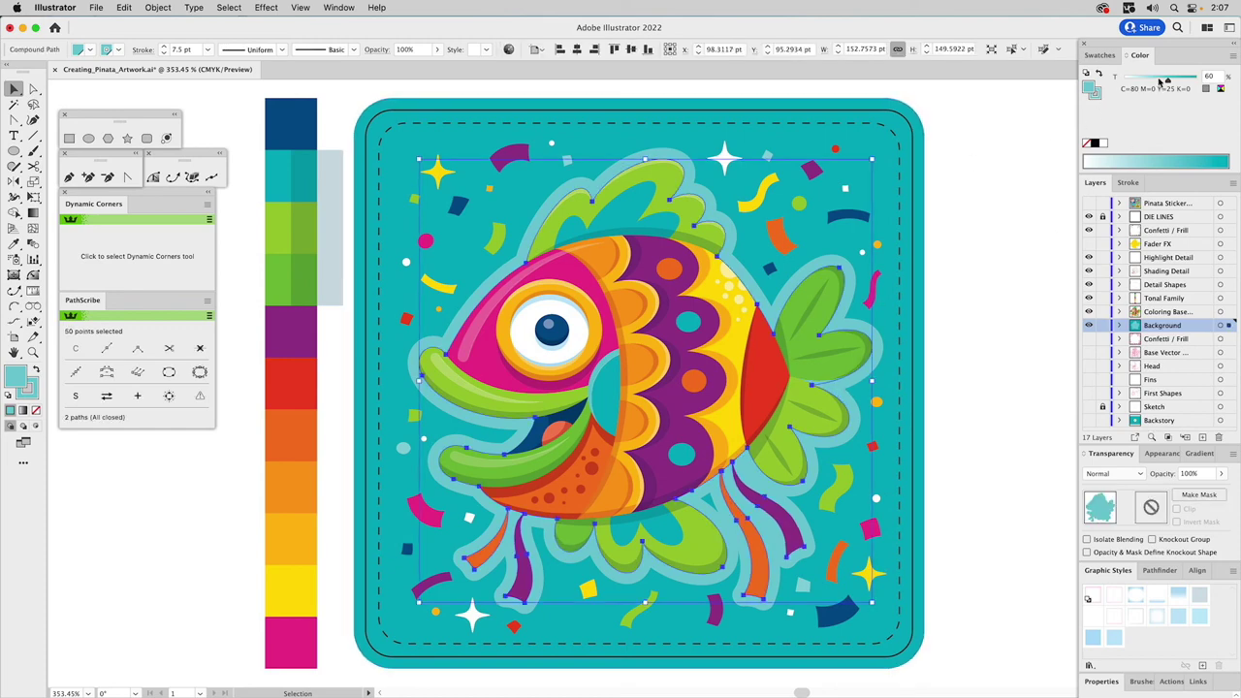
pyautogui.moveTo(1159, 82); pyautogui.dragTo(1153, 83)
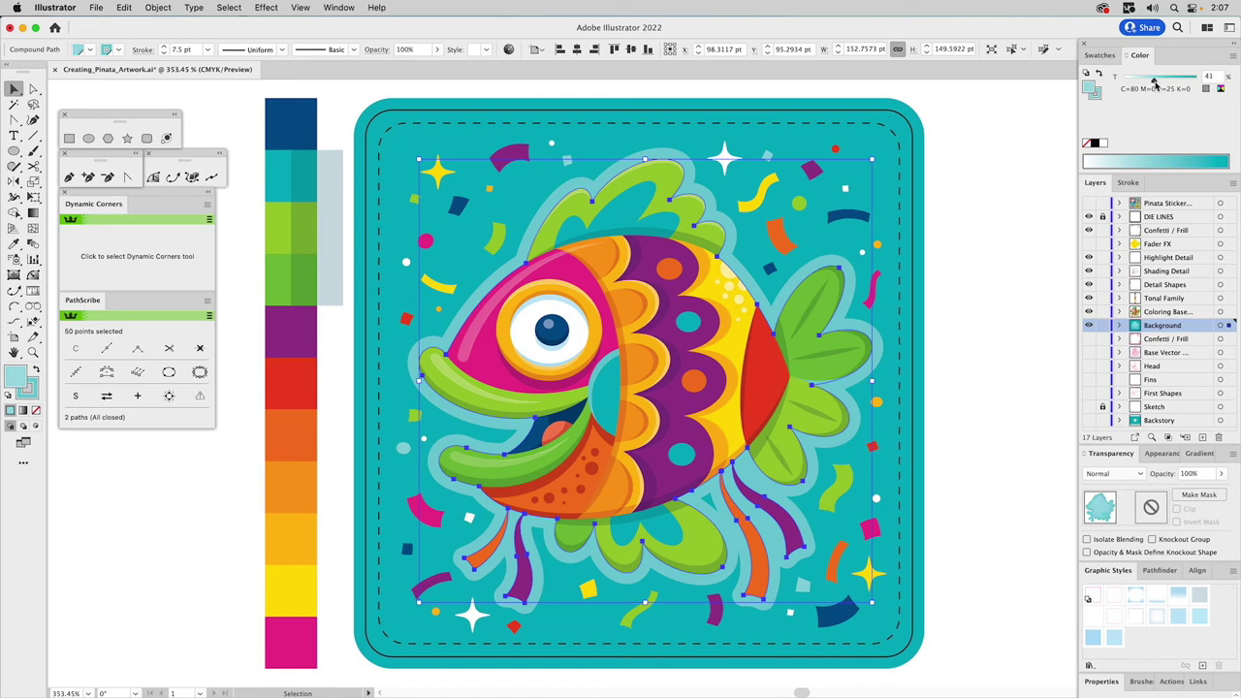
pyautogui.moveTo(1108, 97); pyautogui.dragTo(1154, 83)
pyautogui.click(1004, 191)
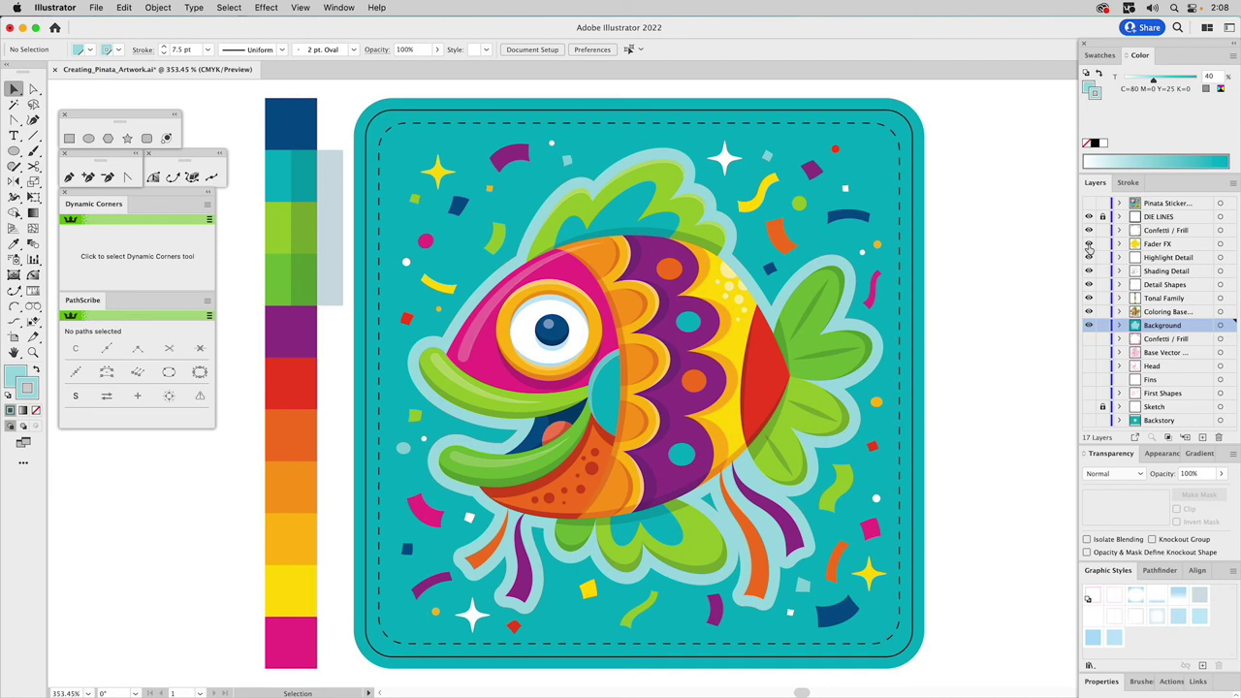
# Show the Fader FX layer and fill its yellow fish silhouette with white
pyautogui.click(1088, 243)
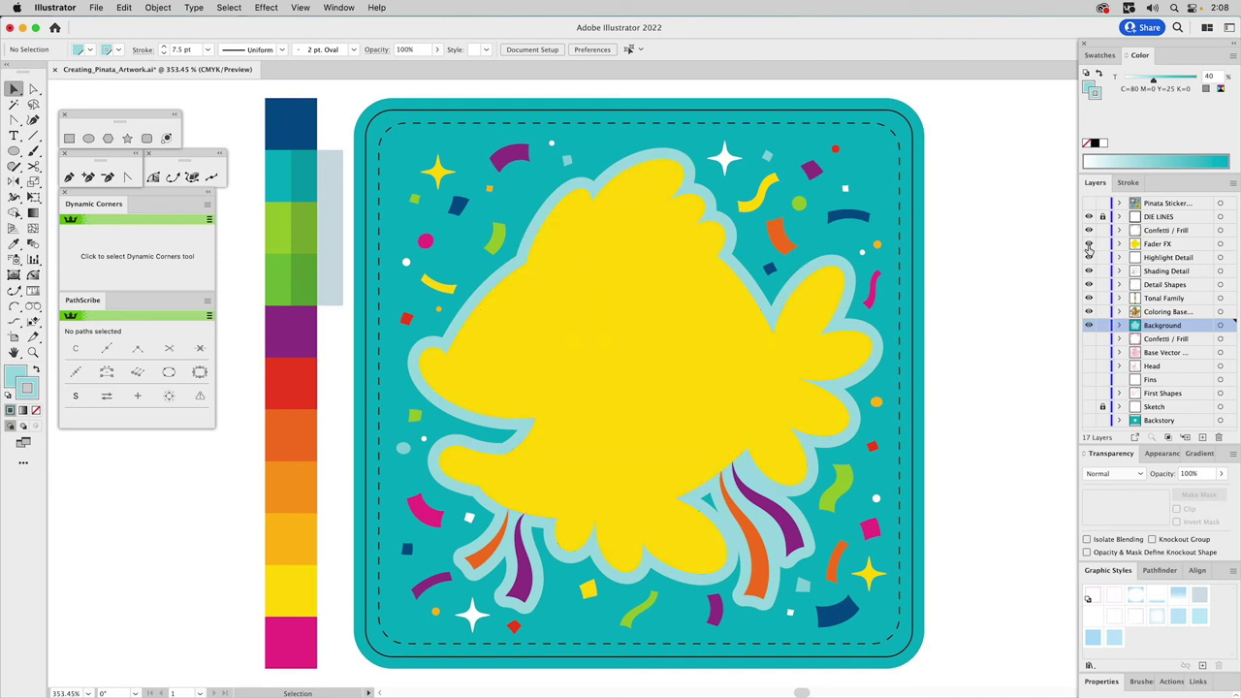
pyautogui.click(825, 298)
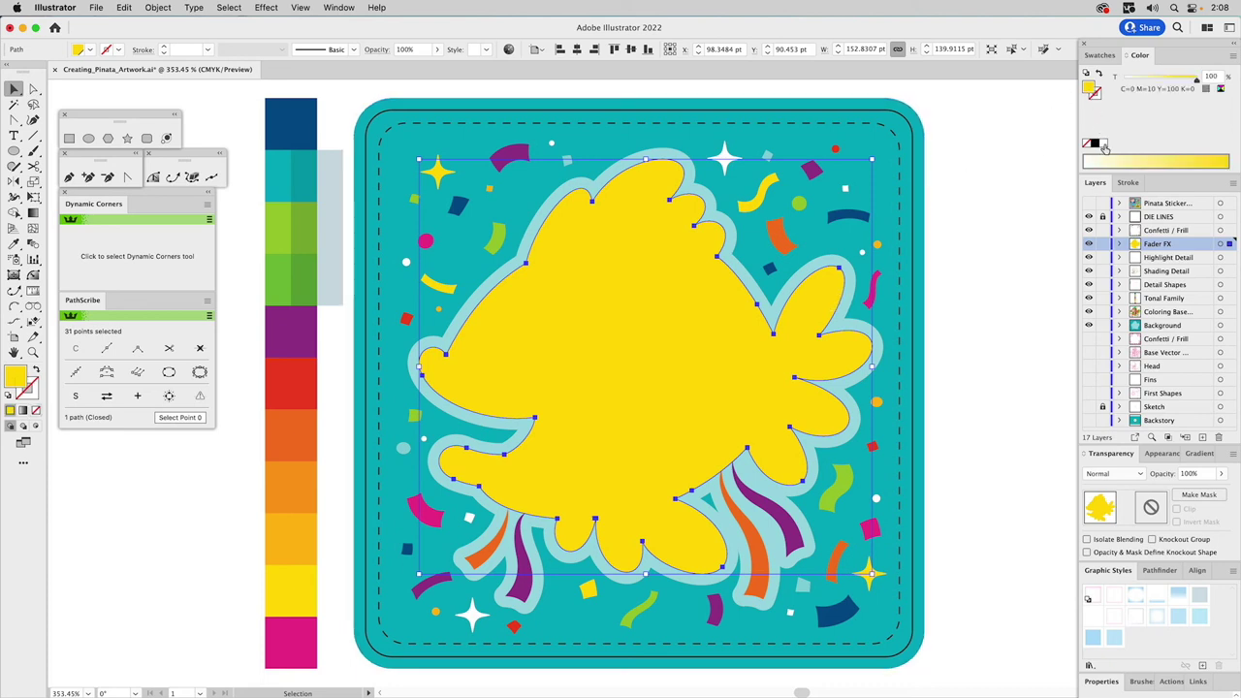
pyautogui.click(1101, 55)
pyautogui.click(1101, 95)
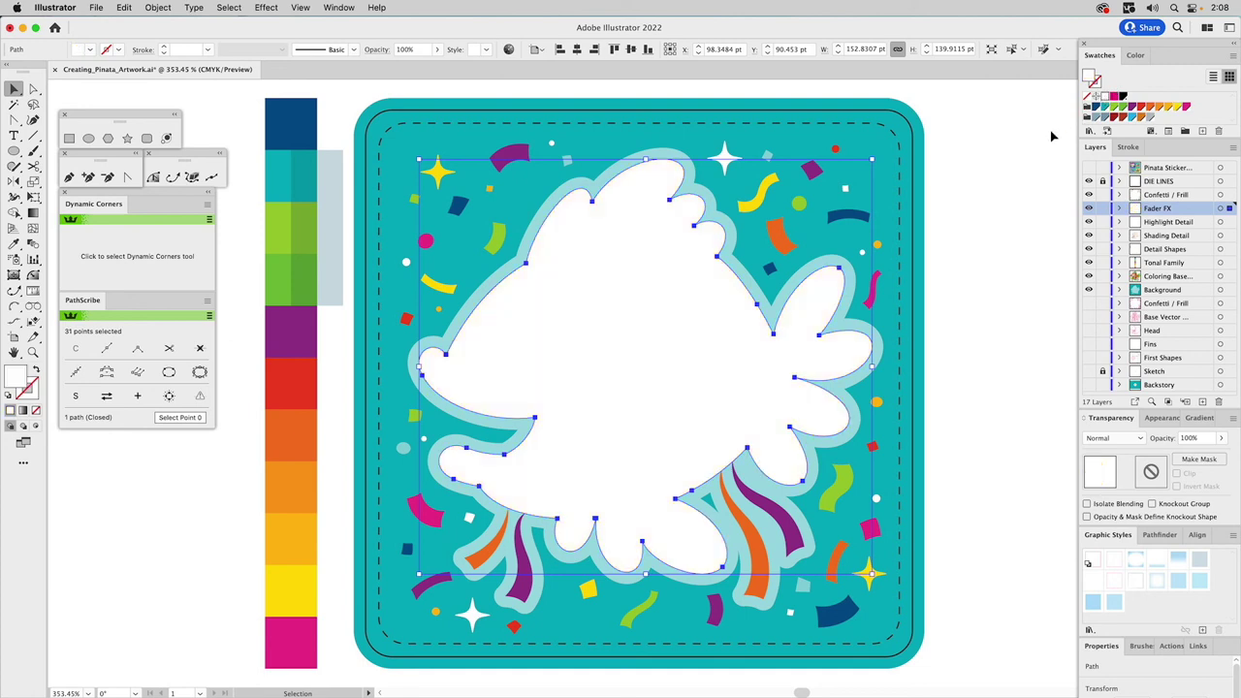
pyautogui.click(266, 6)
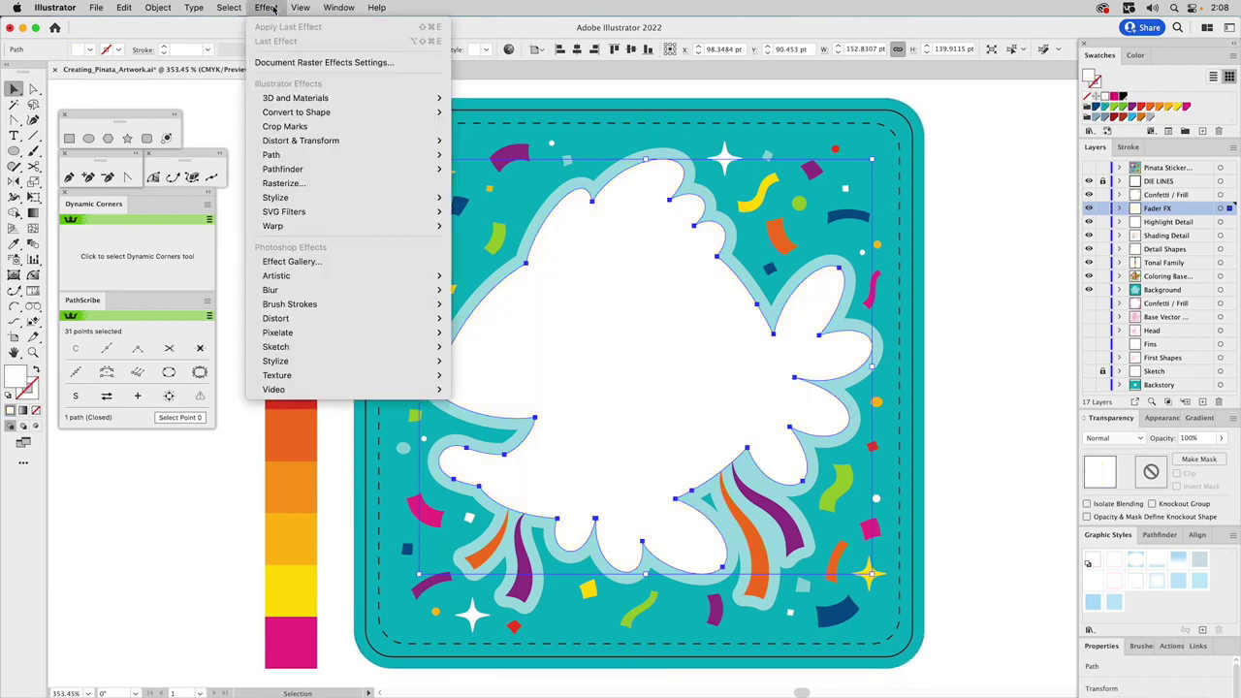
# Add an Inner Glow to the silhouette and pick the grey swatch as its colour
pyautogui.moveTo(278, 197)
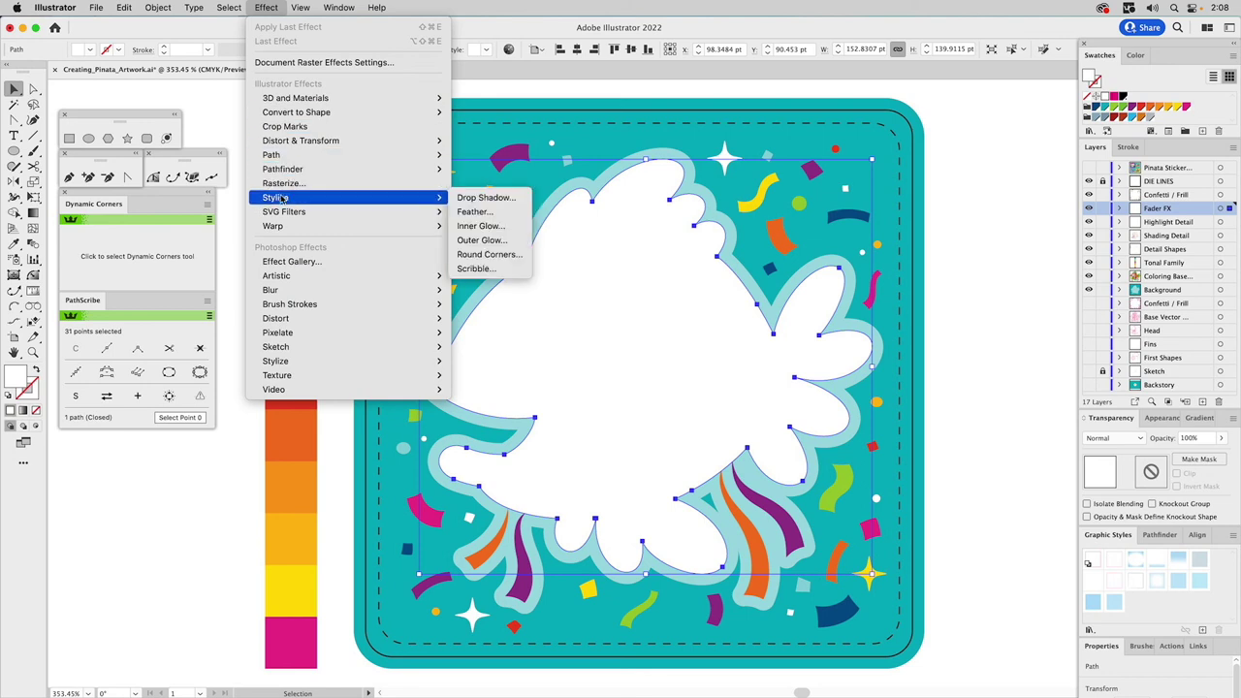
pyautogui.click(481, 226)
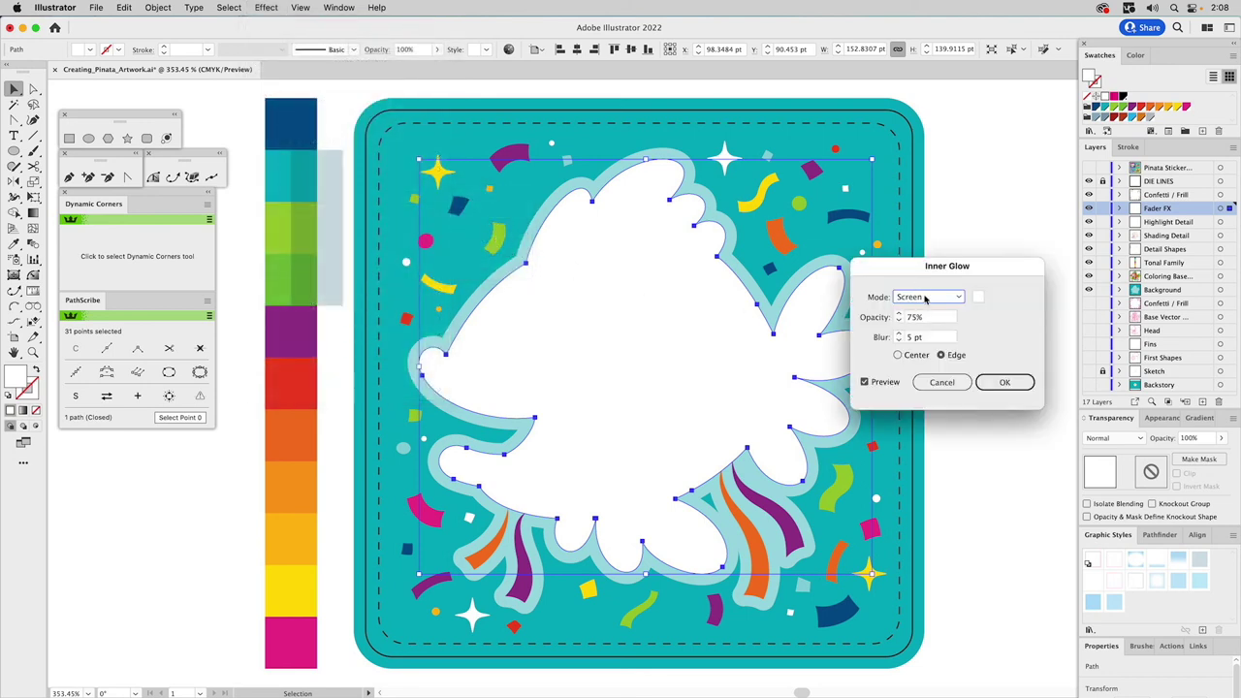
pyautogui.click(977, 299)
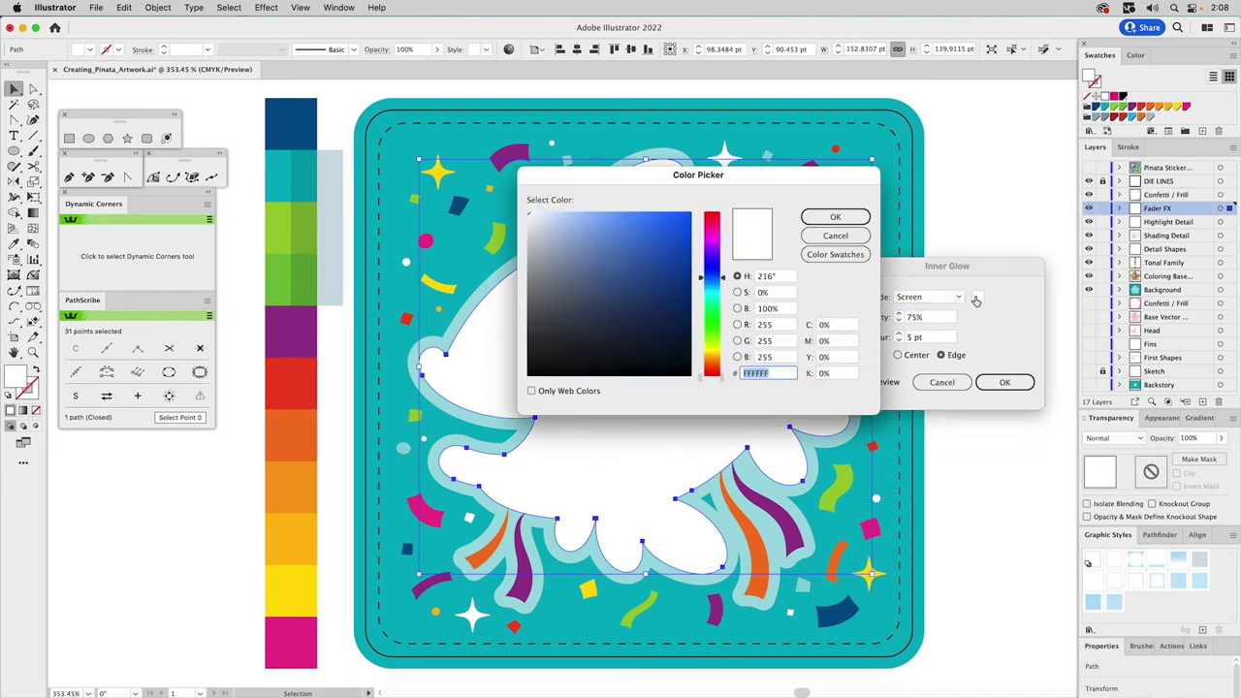
pyautogui.click(841, 256)
pyautogui.scroll(-5, 610, 264)
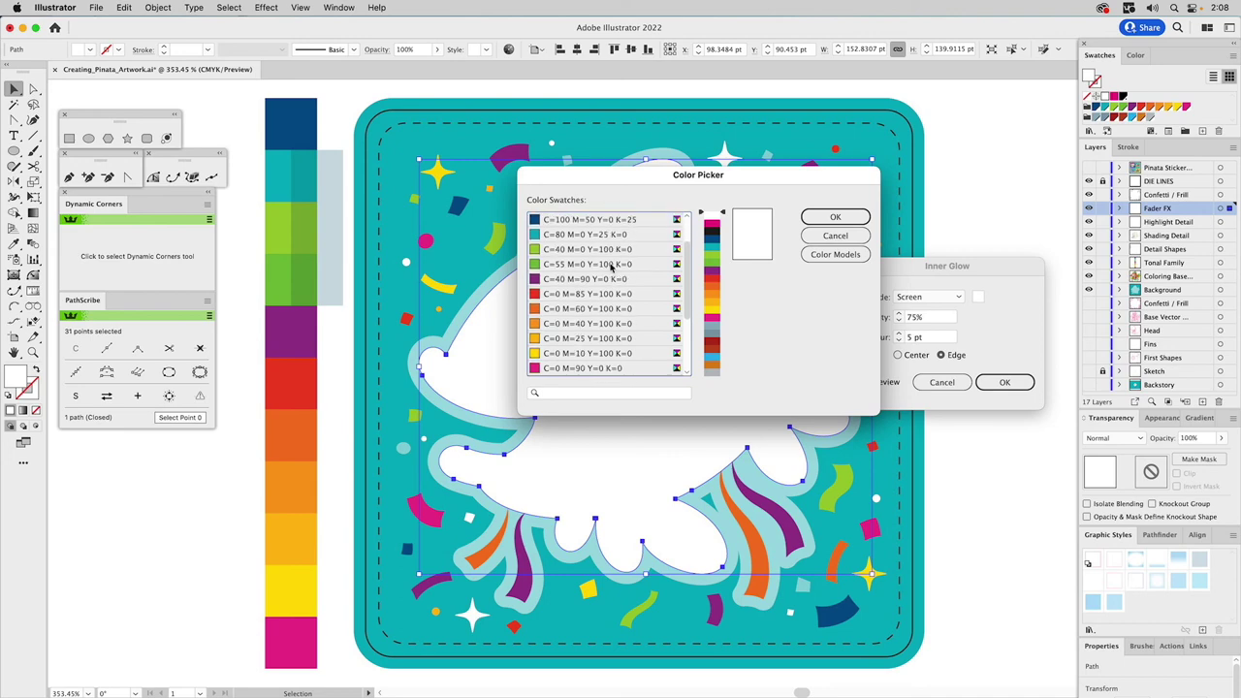
pyautogui.scroll(5, 610, 274)
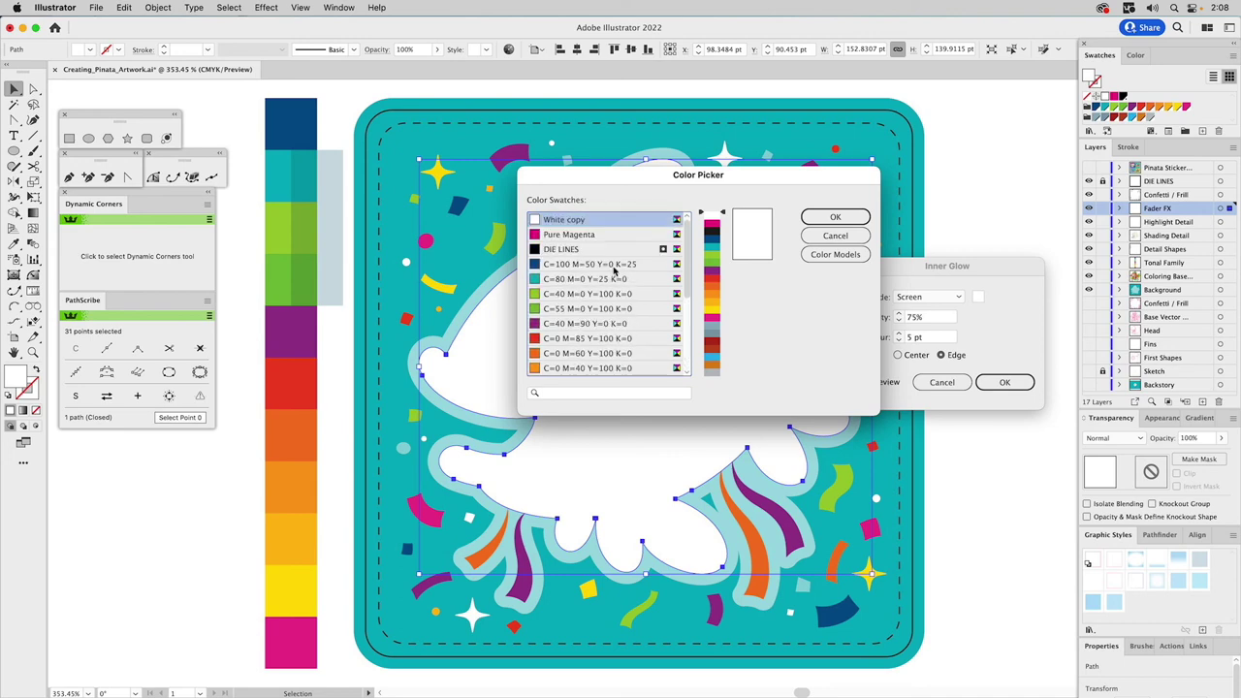
pyautogui.scroll(-5, 612, 275)
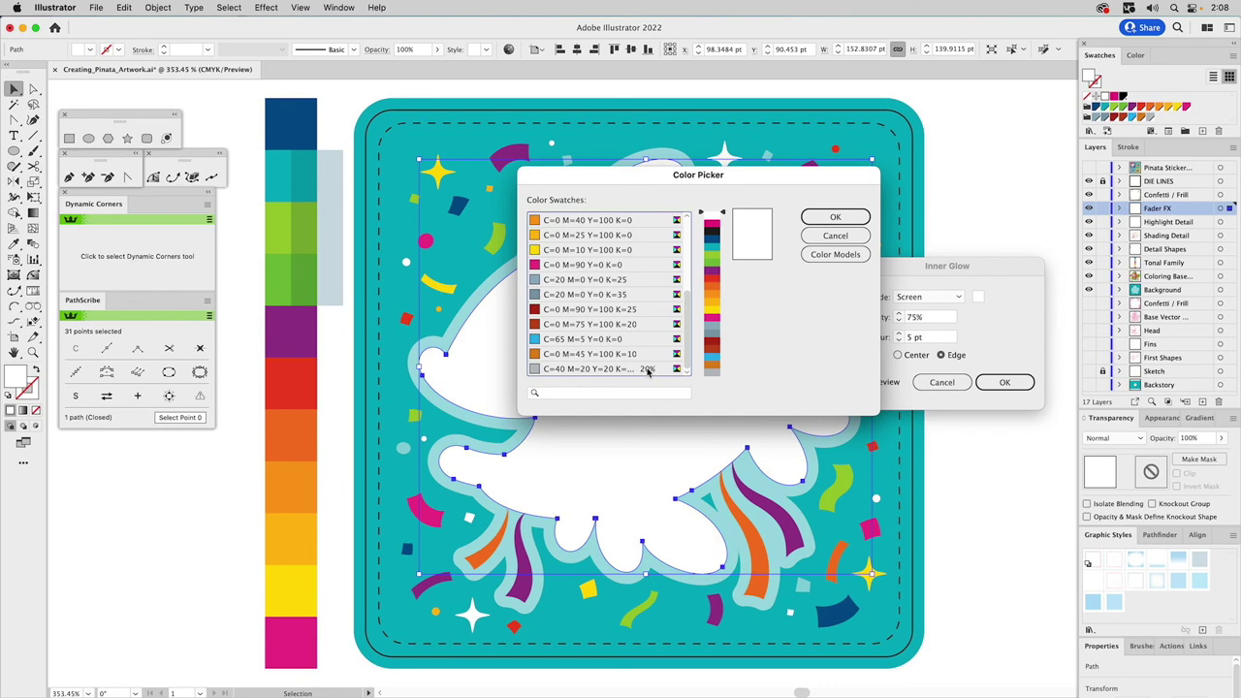
pyautogui.click(564, 372)
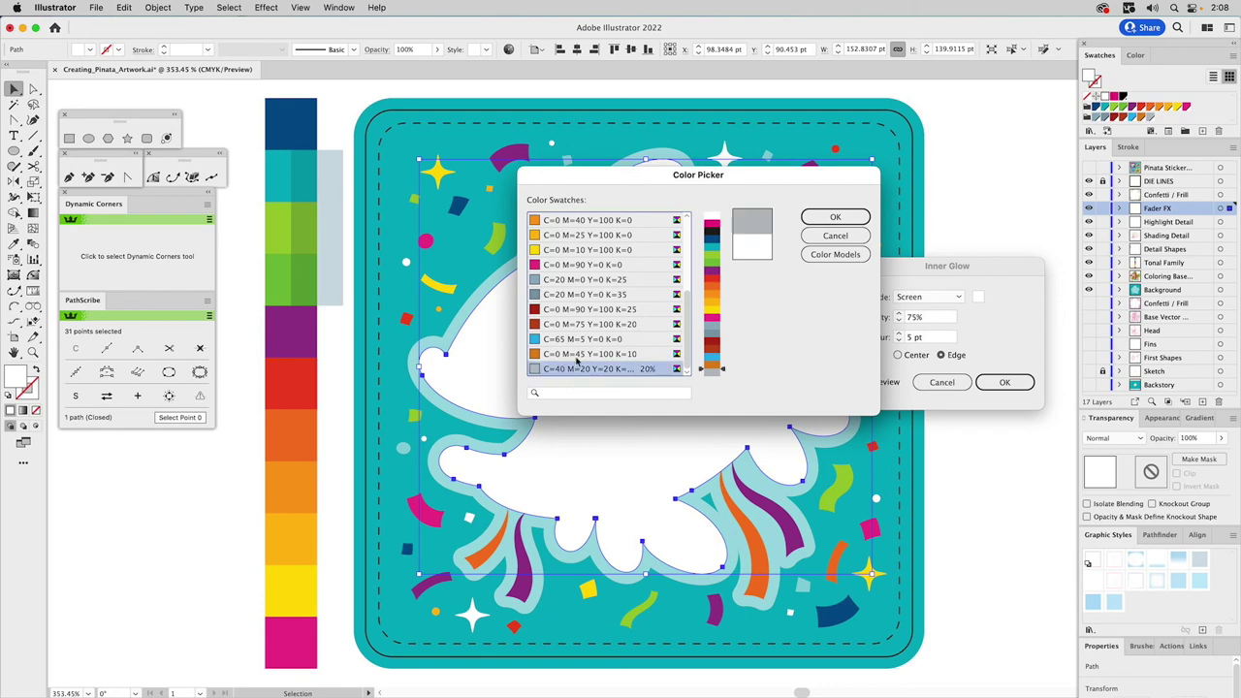
pyautogui.click(845, 218)
# Set the inner glow to Multiply, 100% opacity and 8 pt blur, and apply it
pyautogui.click(922, 297)
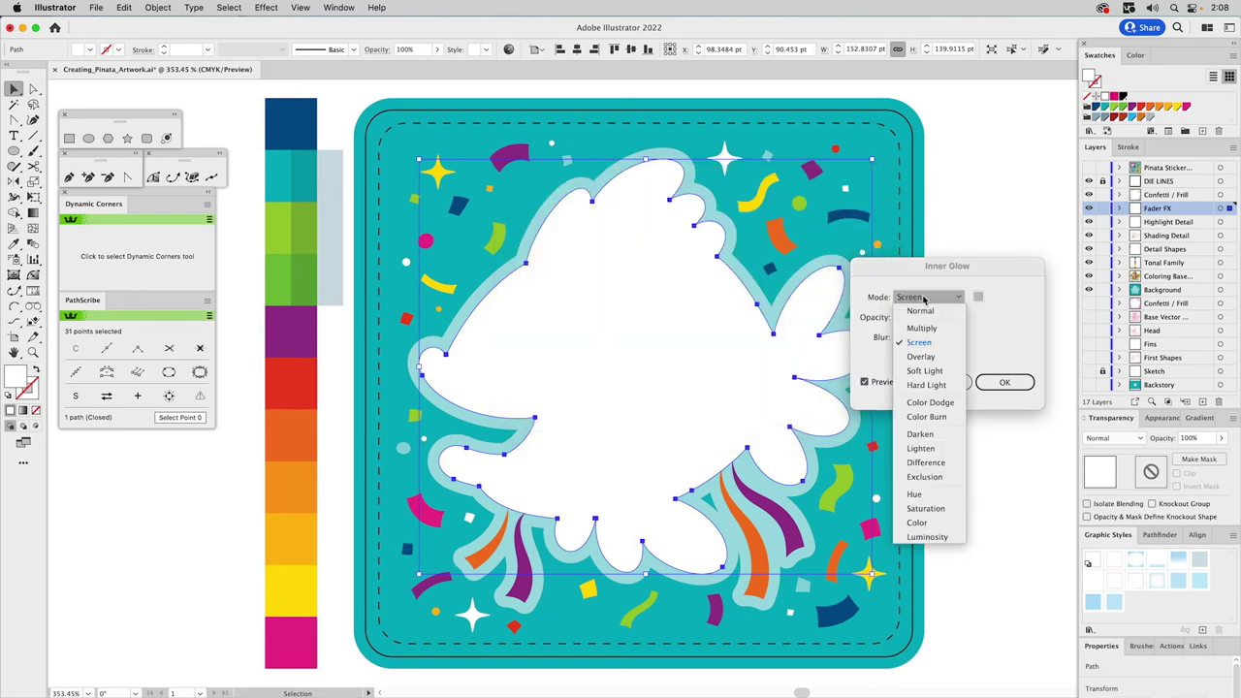
pyautogui.click(923, 329)
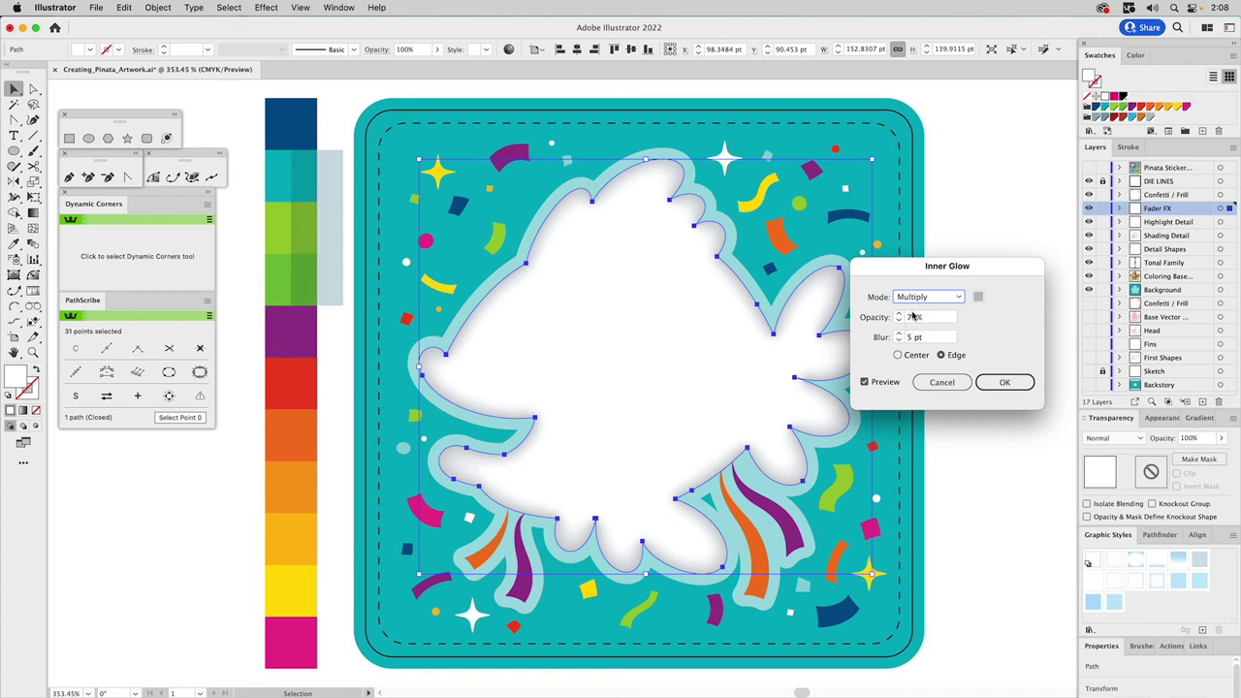
pyautogui.click(913, 319)
pyautogui.write('100')
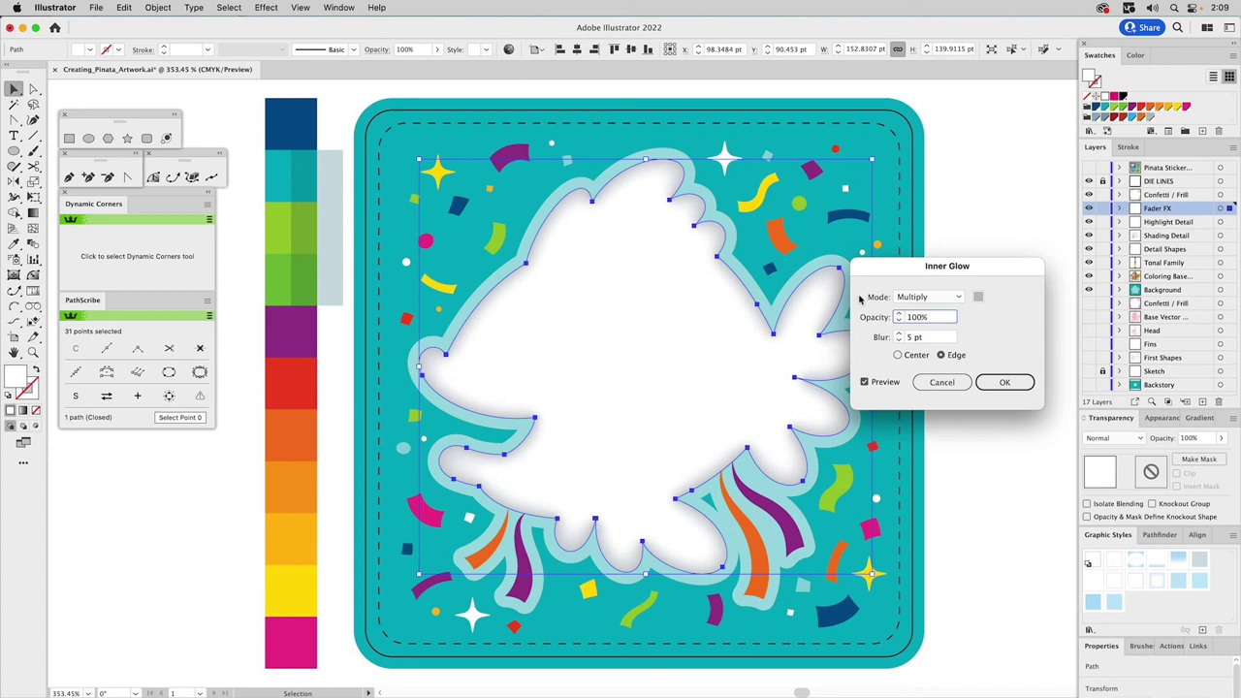
pyautogui.doubleClick(909, 338)
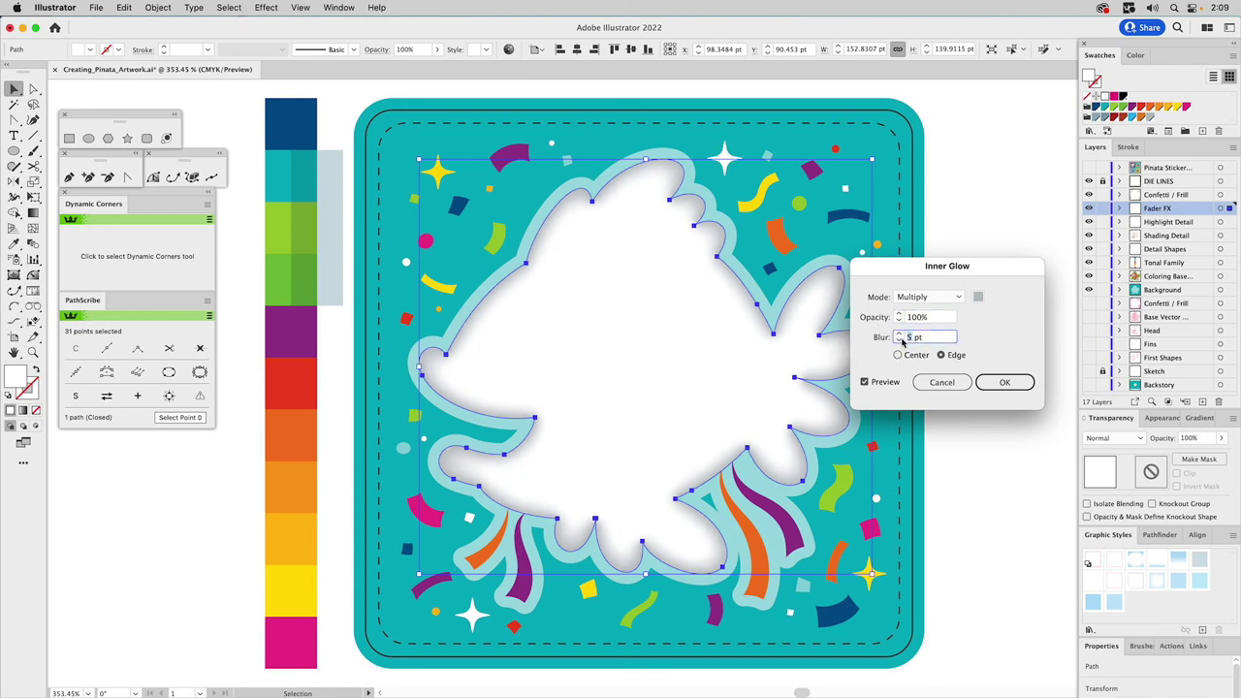
pyautogui.write('8')
pyautogui.click(948, 320)
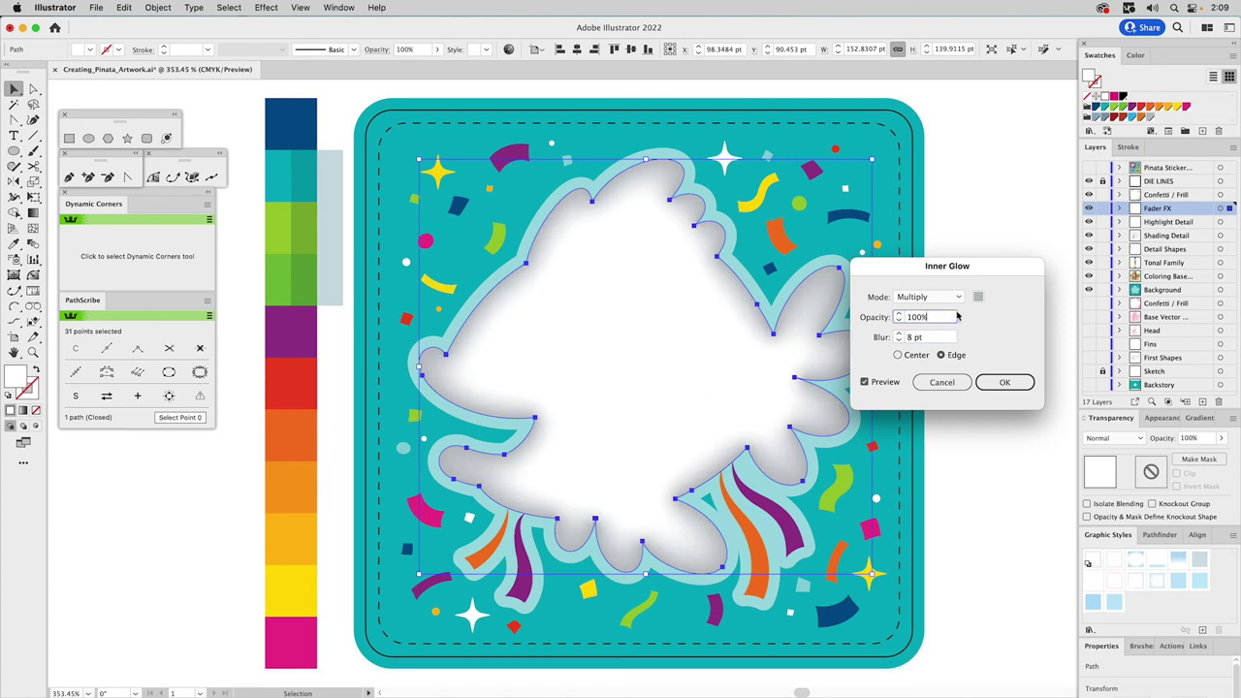
pyautogui.click(965, 382)
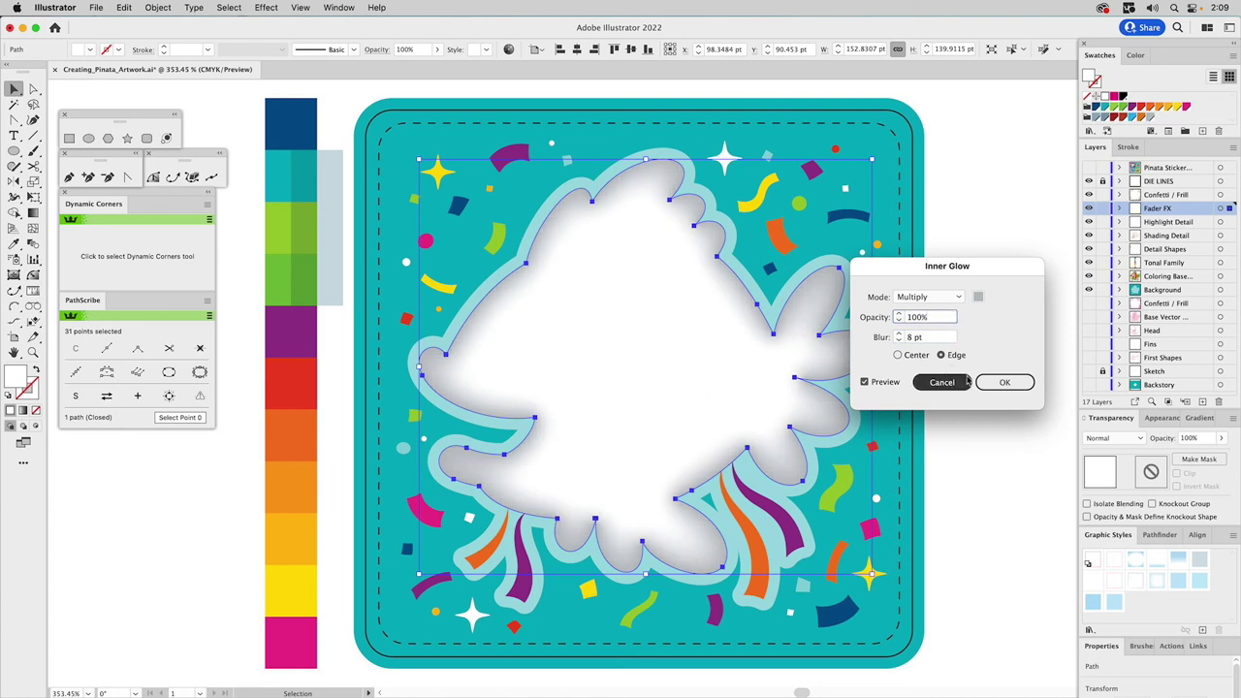
pyautogui.click(993, 386)
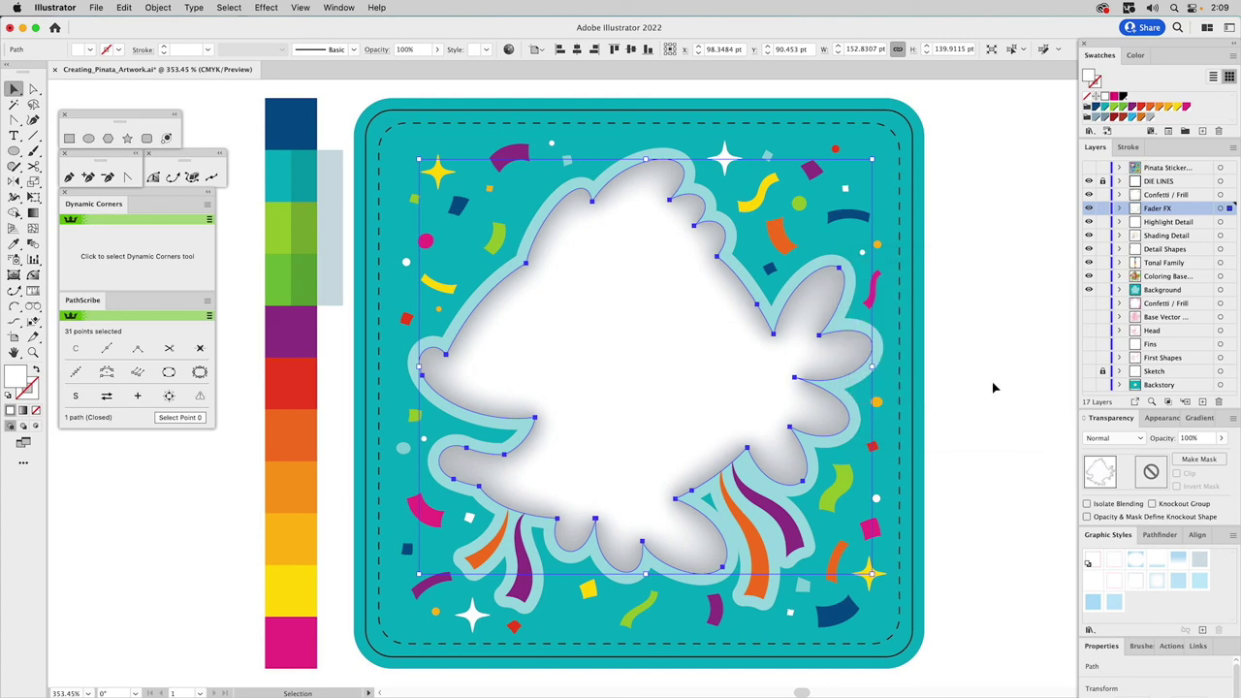
# Set the silhouette to Multiply blending at 50% opacity, then deselect
pyautogui.click(1120, 440)
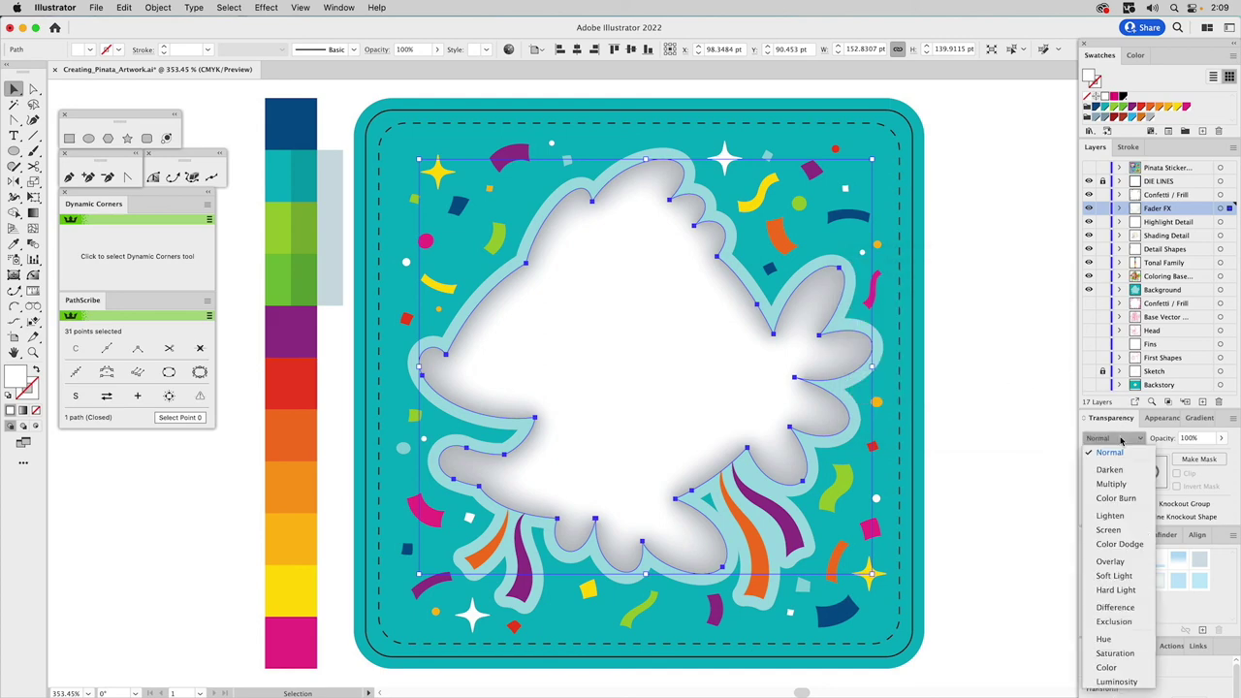
pyautogui.click(1111, 483)
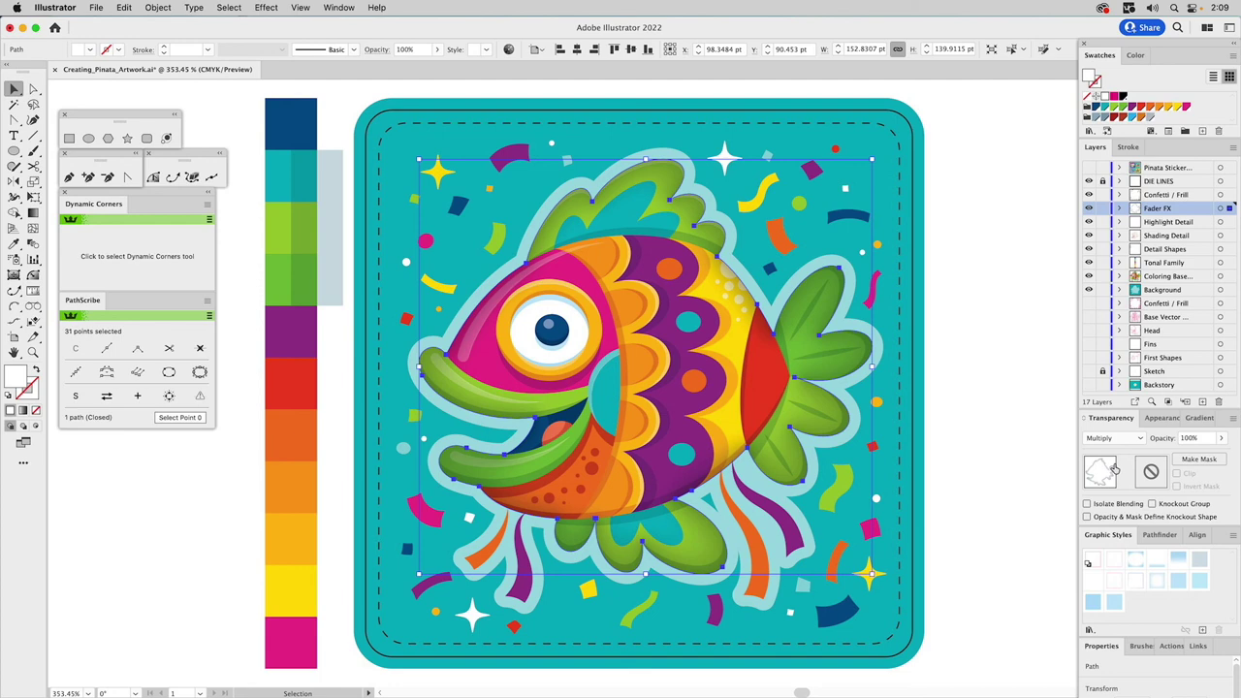
pyautogui.click(1189, 439)
pyautogui.write('50')
pyautogui.press('Return')
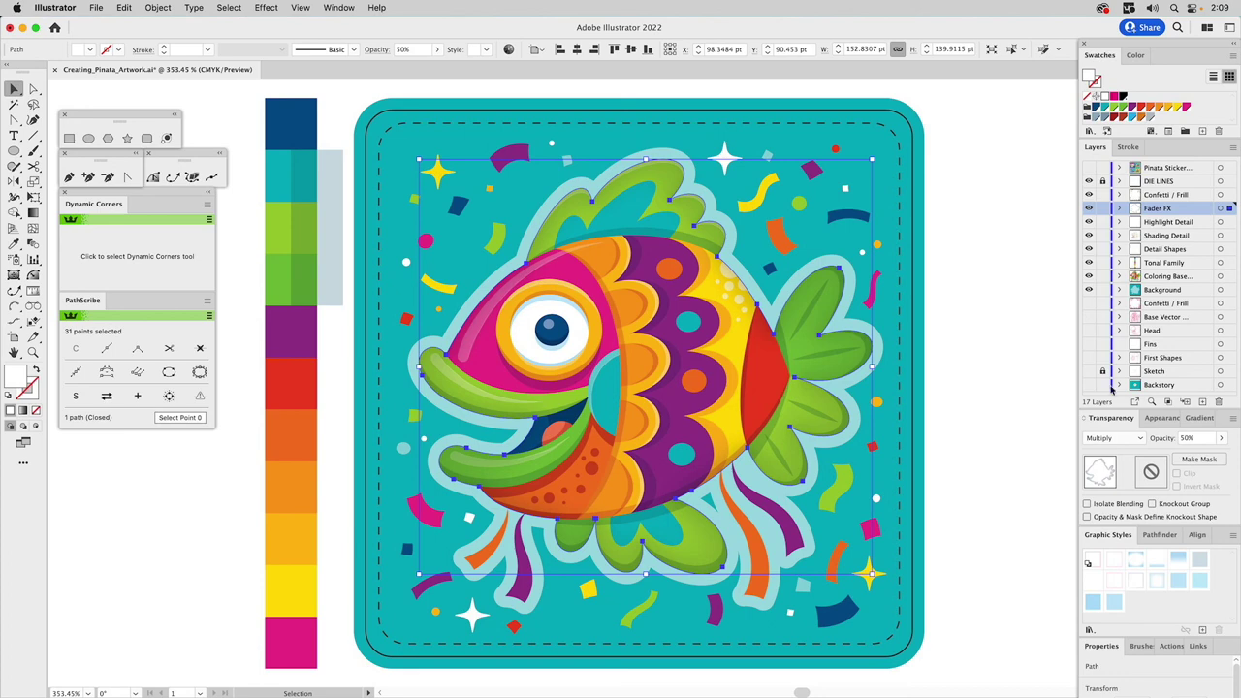
pyautogui.click(1029, 280)
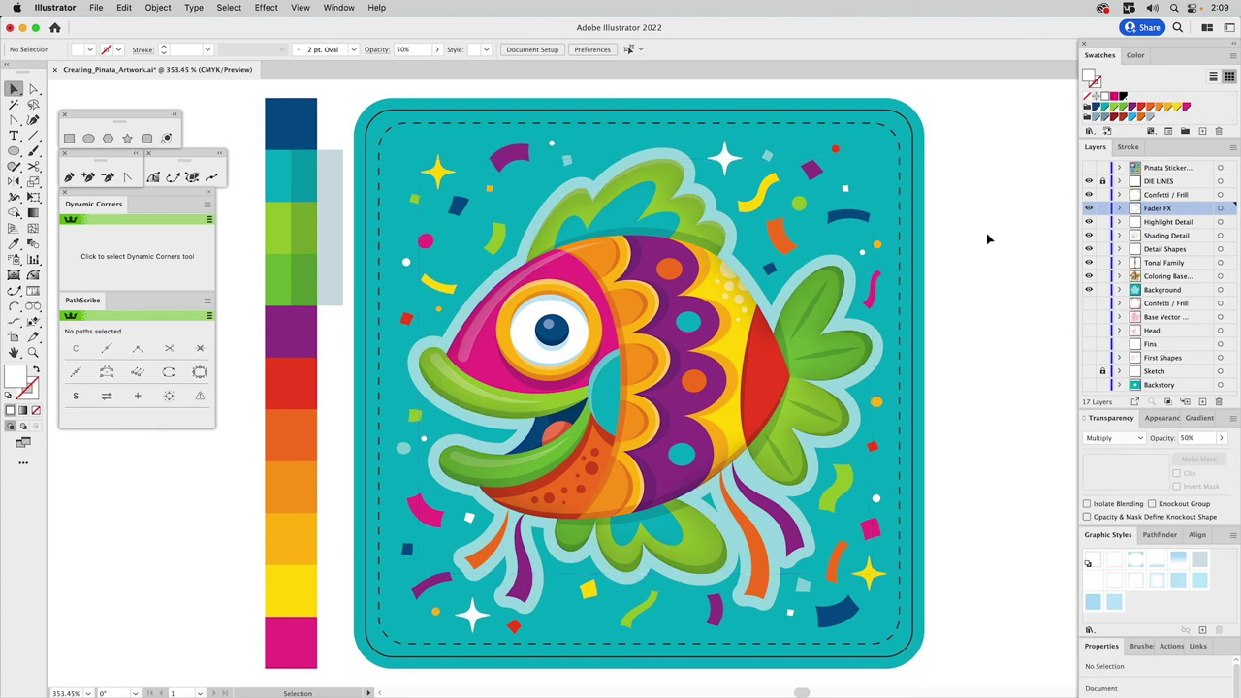
# Hide the Tonal Family strip and the fish's working layers, and show the Pinata Sticker sheet
pyautogui.click(1087, 208)
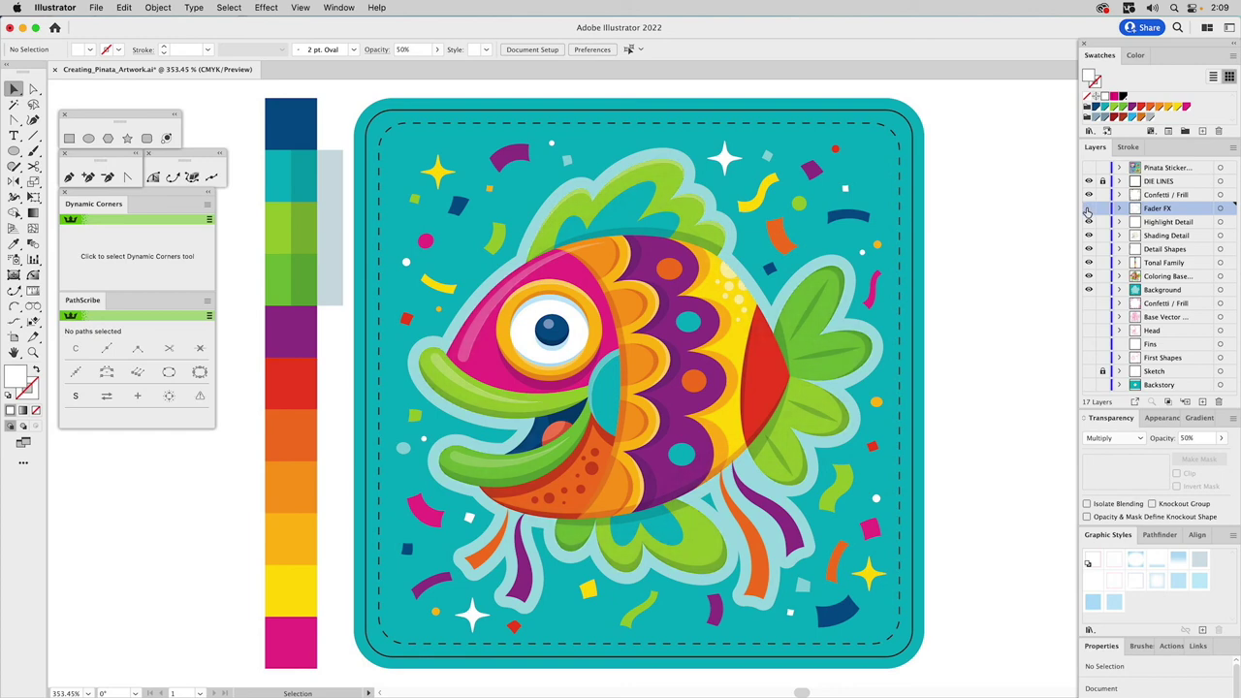
pyautogui.click(1088, 208)
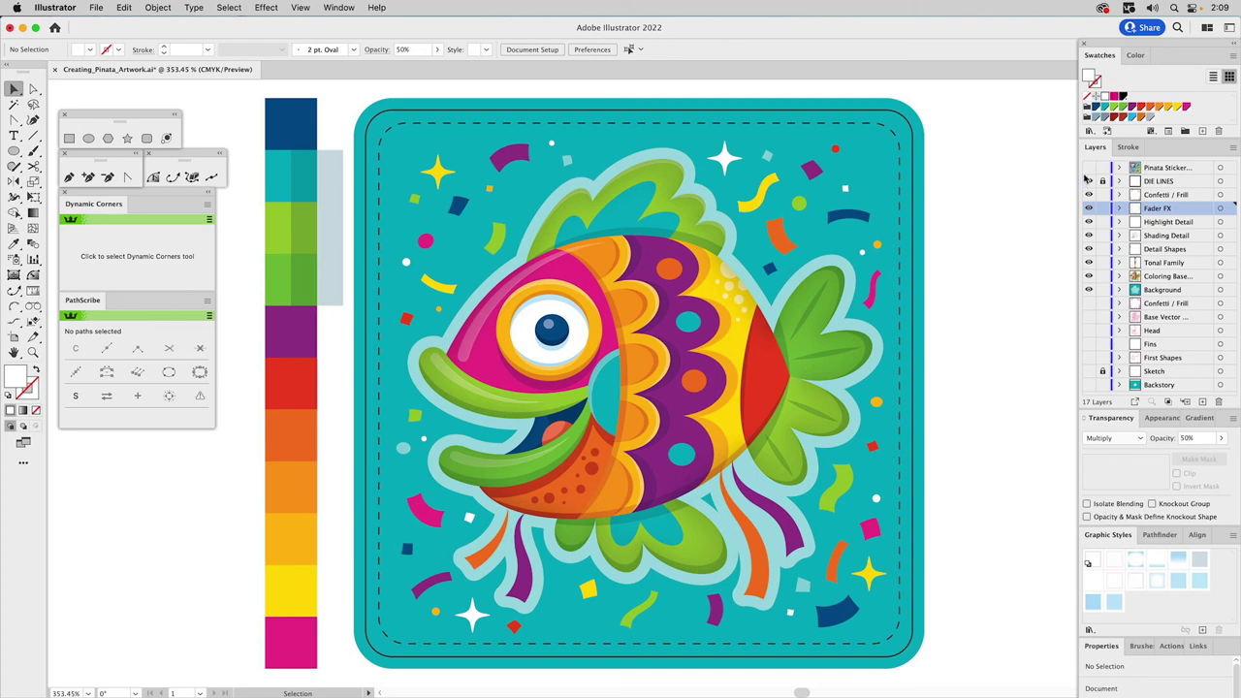
pyautogui.click(1087, 263)
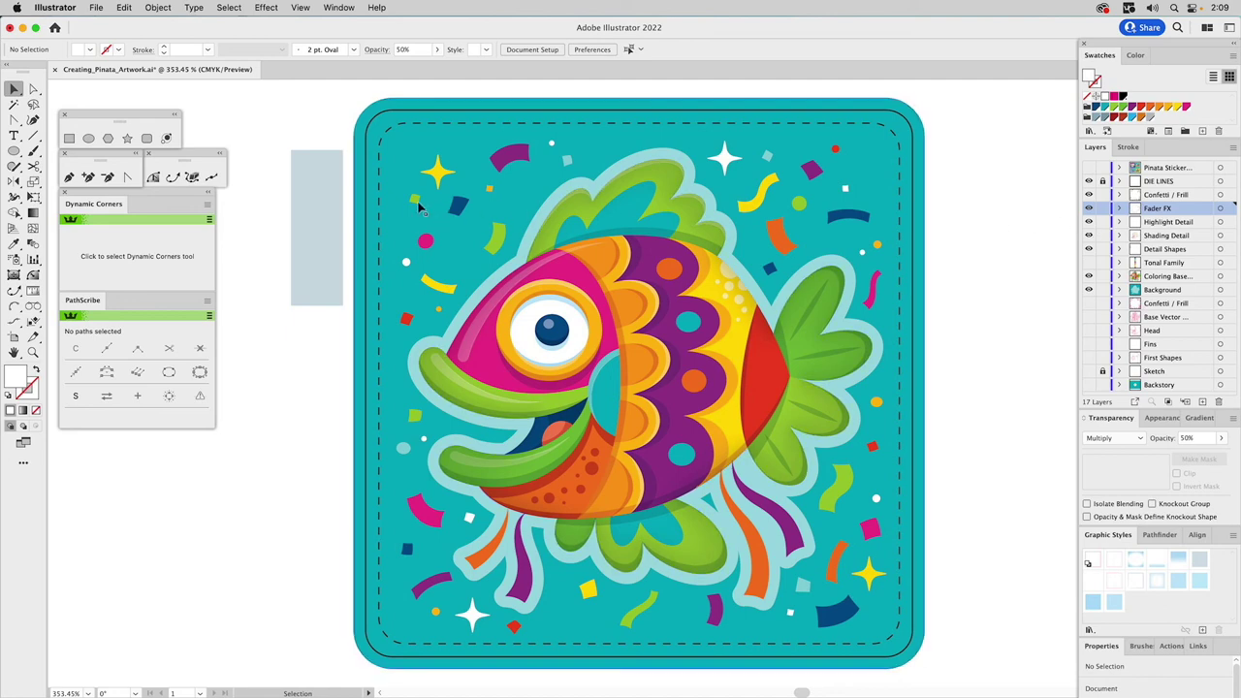
pyautogui.click(319, 188)
pyautogui.press('super+shift+a')
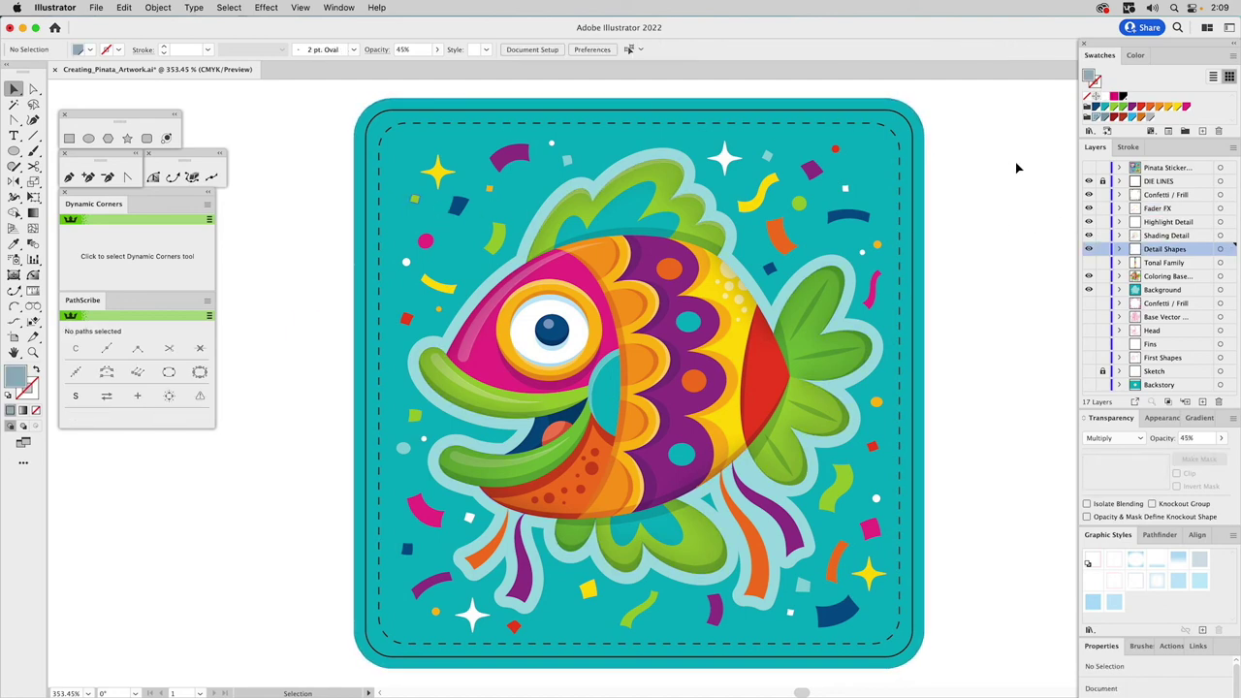
pyautogui.click(1087, 168)
pyautogui.moveTo(1087, 194); pyautogui.dragTo(1087, 298)
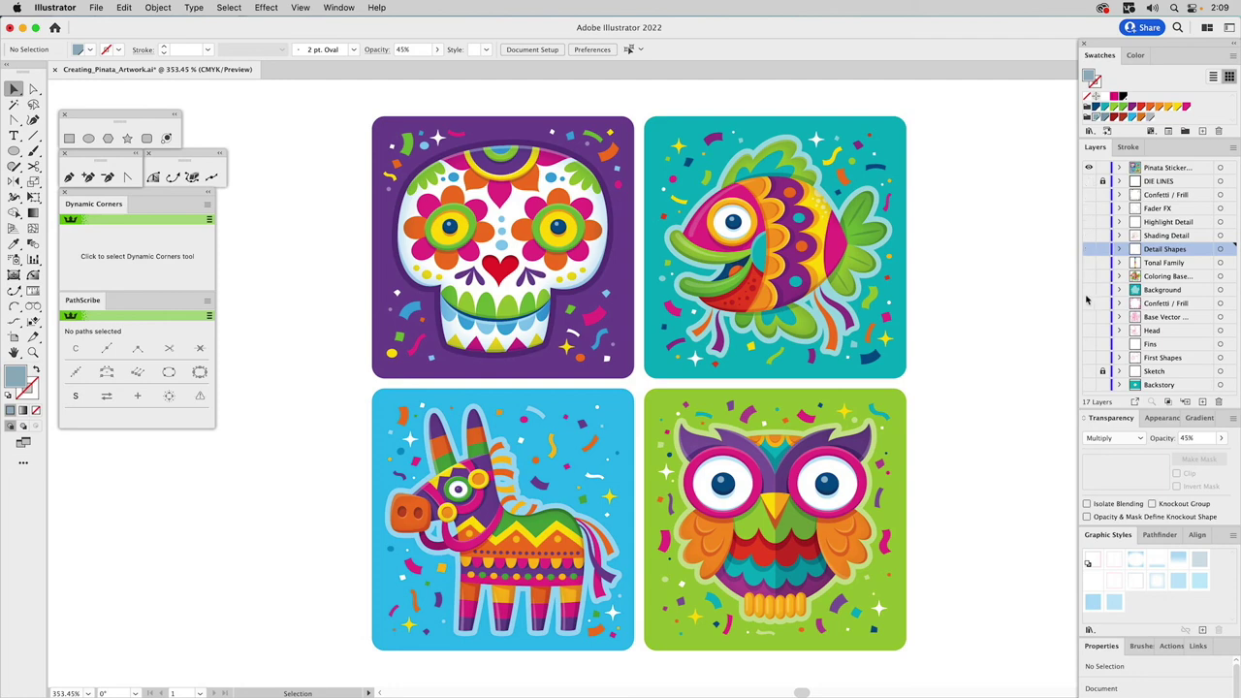